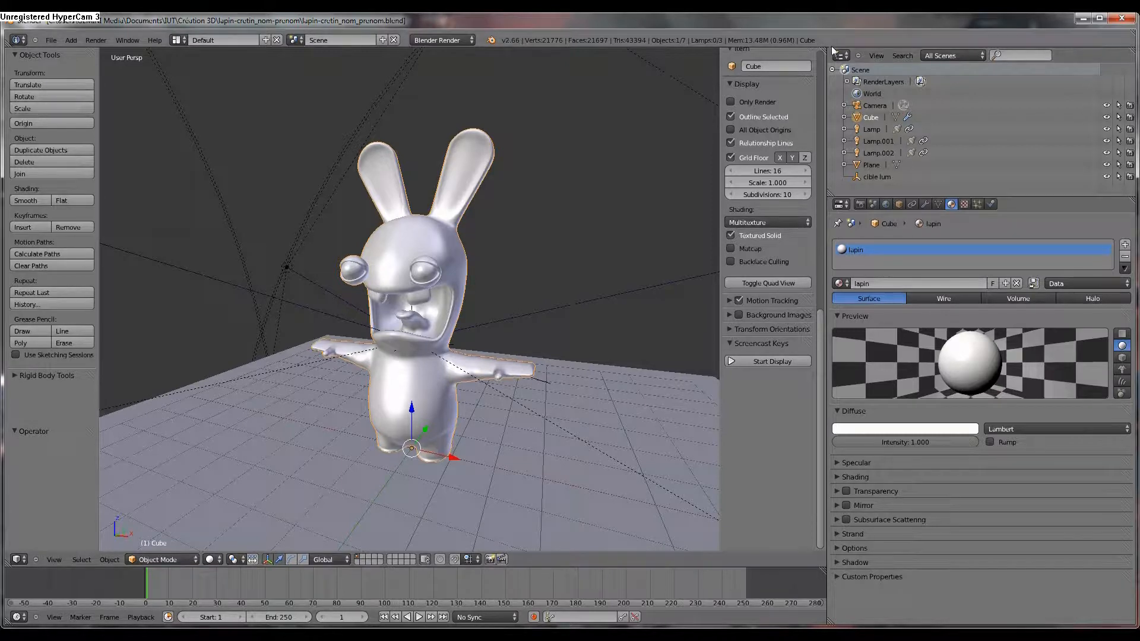
Split the 3D view into two side-by-side areas and hide the tool shelves and properties sidebar
left_click_drag(823, 50, 465, 105)
key("n")
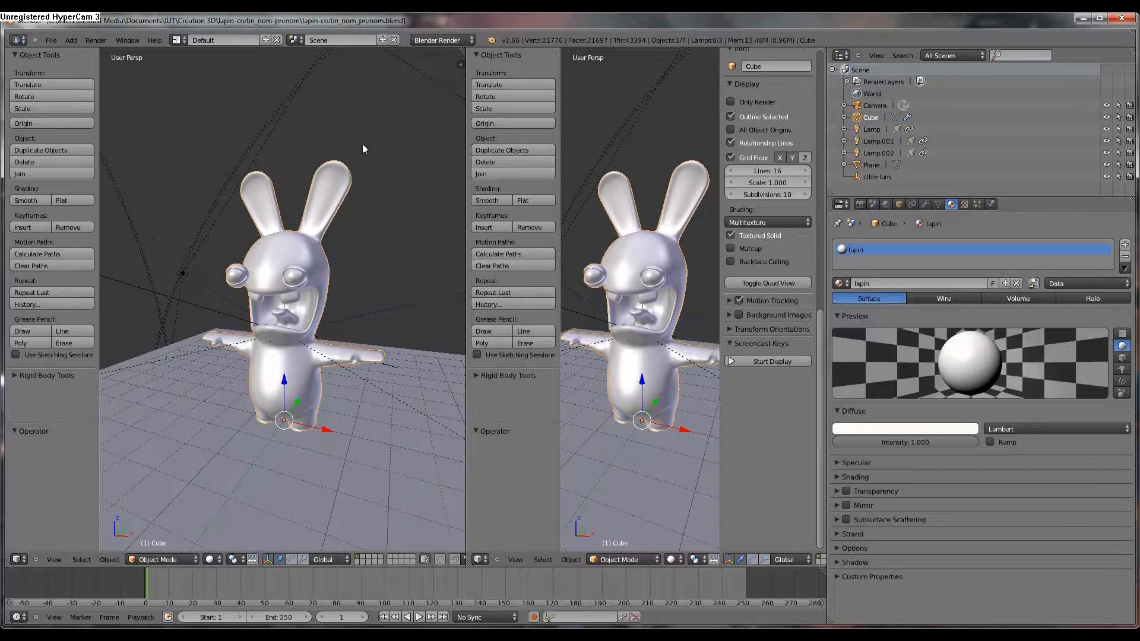
key("t")
key("t")
key("n")
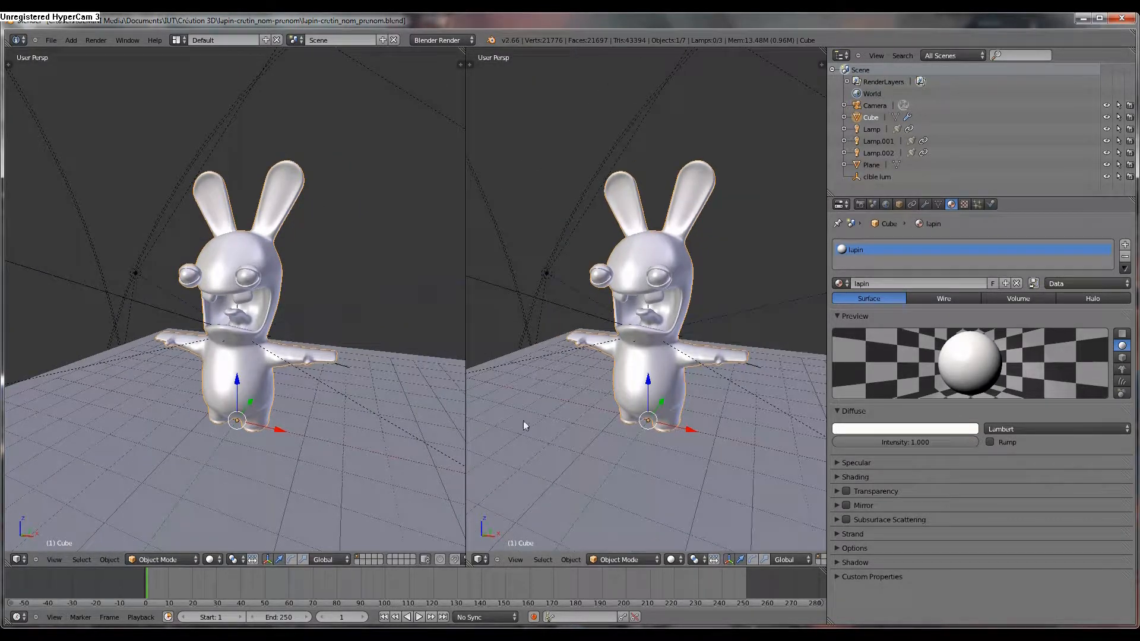
Change the second 3D view into a UV/Image Editor
left_click(479, 560)
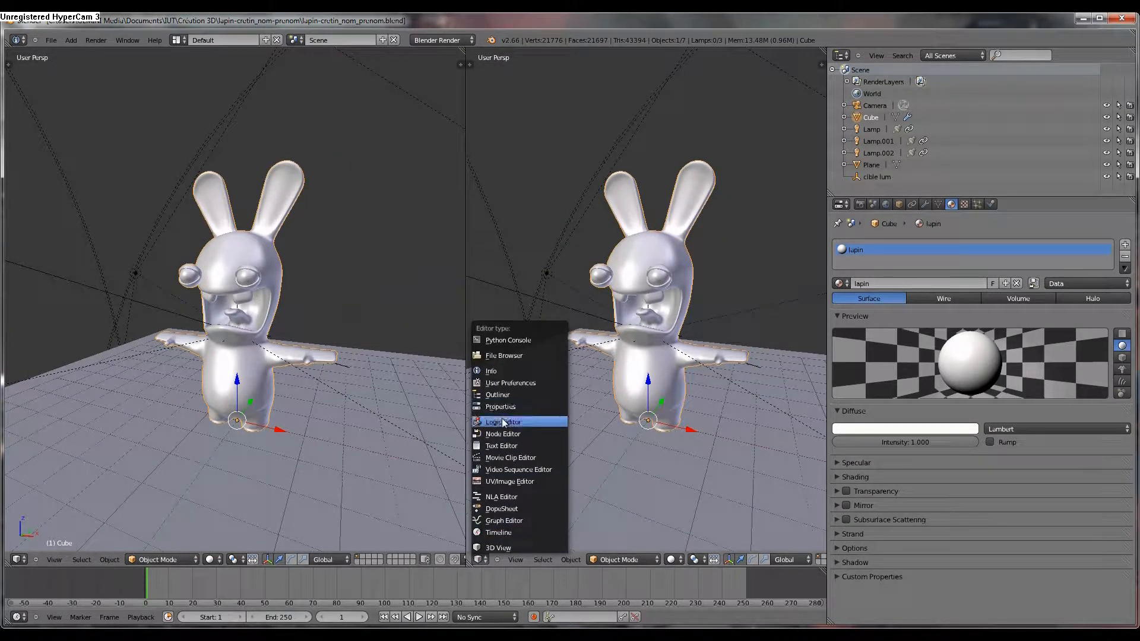
left_click(500, 483)
scroll(340, 415, "down", 3)
scroll(251, 284, "up", 3)
middle_click_drag(255, 330, 255, 285)
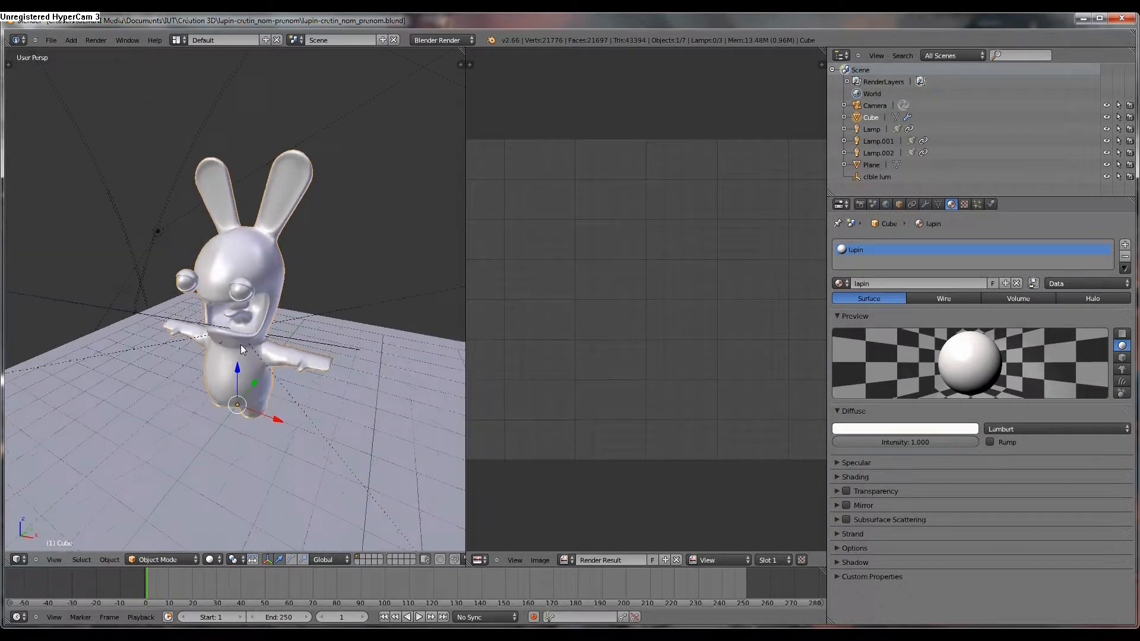
left_click(539, 560)
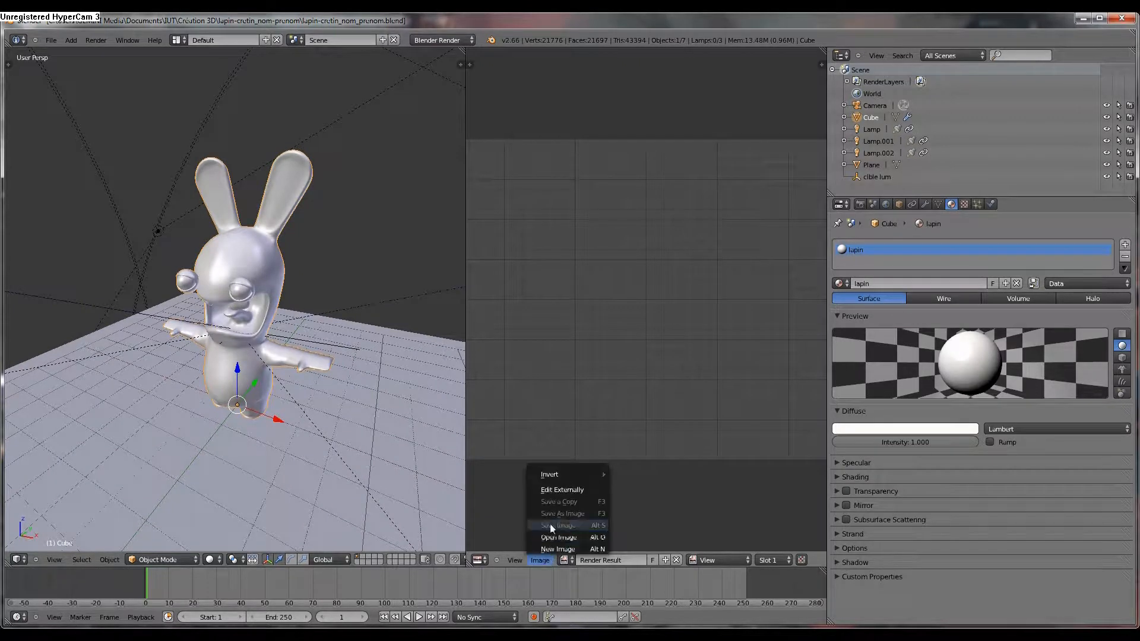
left_click(560, 532)
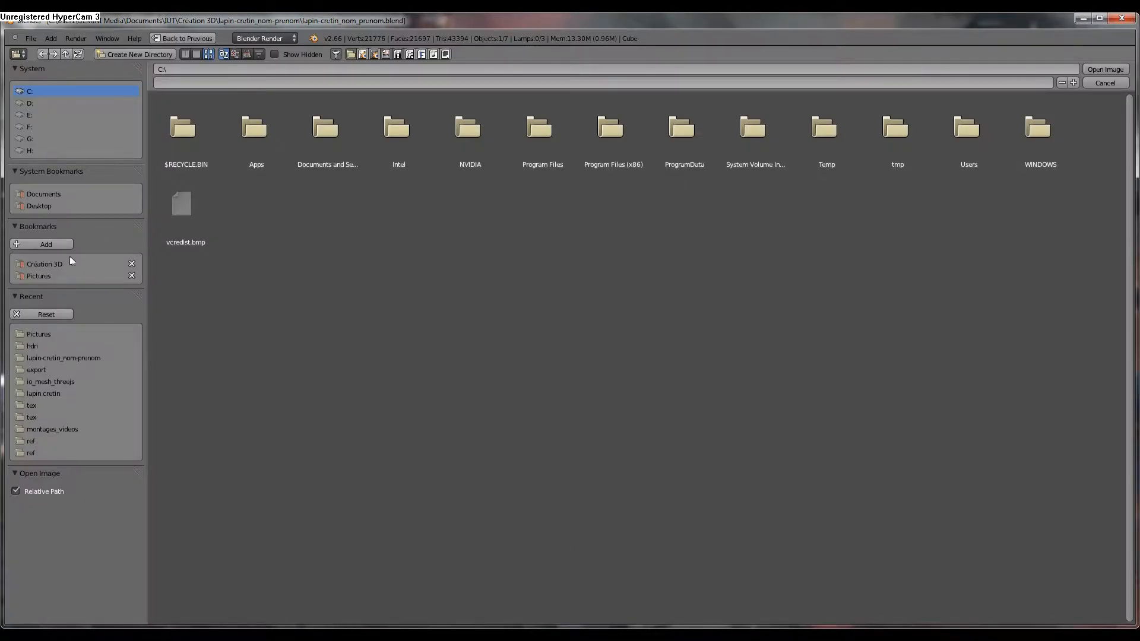
left_click(39, 276)
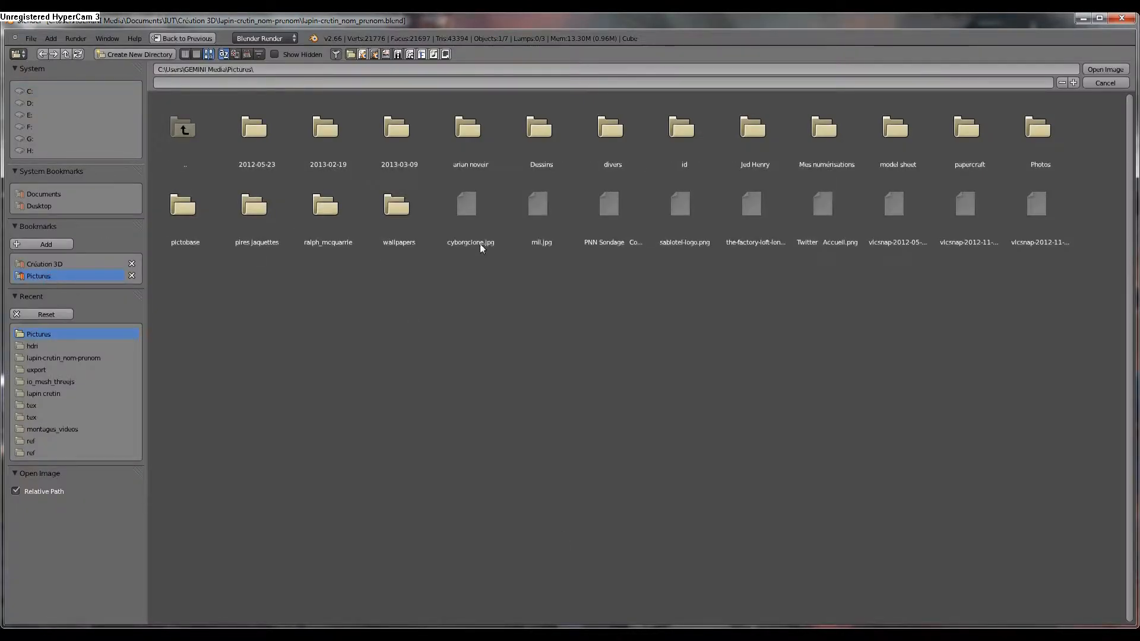
double_click(977, 212)
scroll(525, 390, "down", 2)
scroll(517, 390, "down", 1)
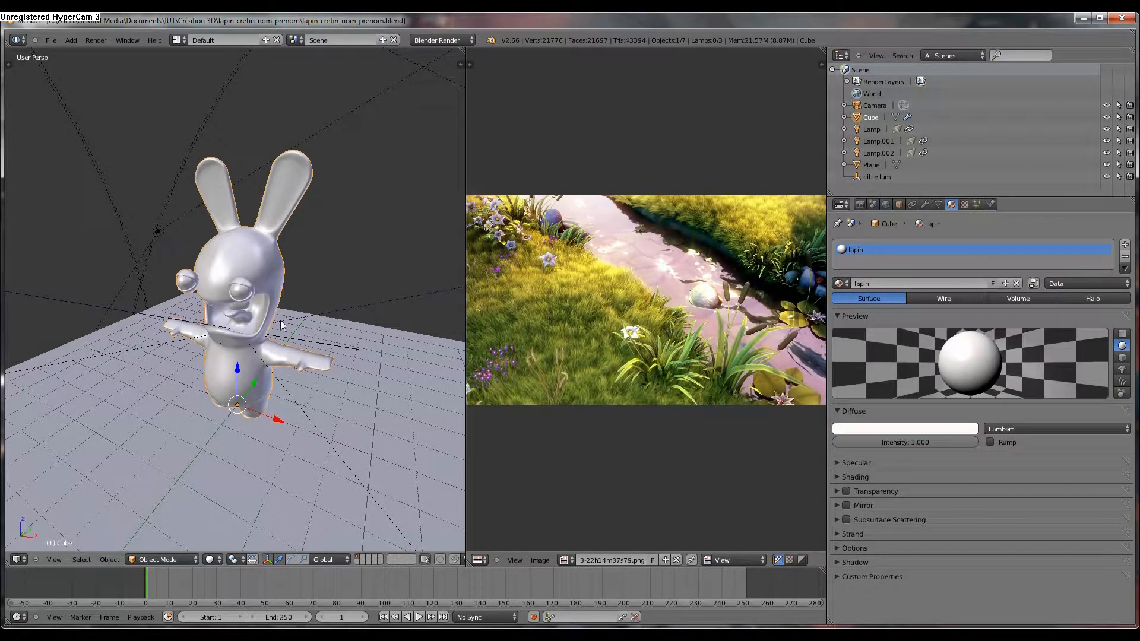
Assign the vlcsnap-2012-11-13 image to all the rabbit's faces in Edit Mode, and return to Object Mode to inspect the texture
key("Tab")
key("a")
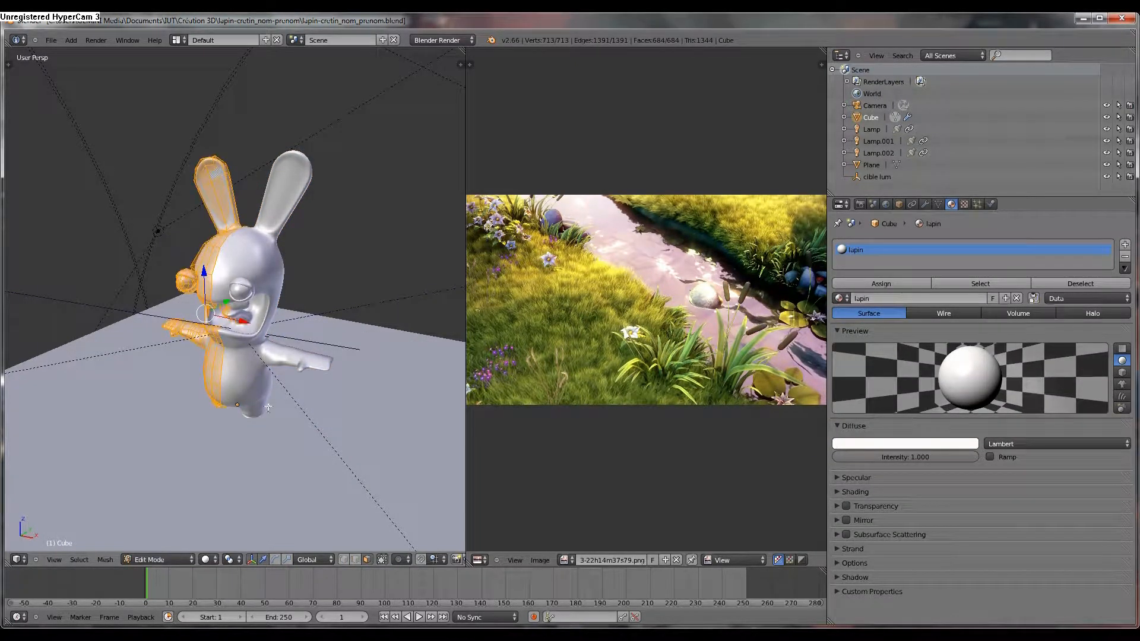
left_click(677, 559)
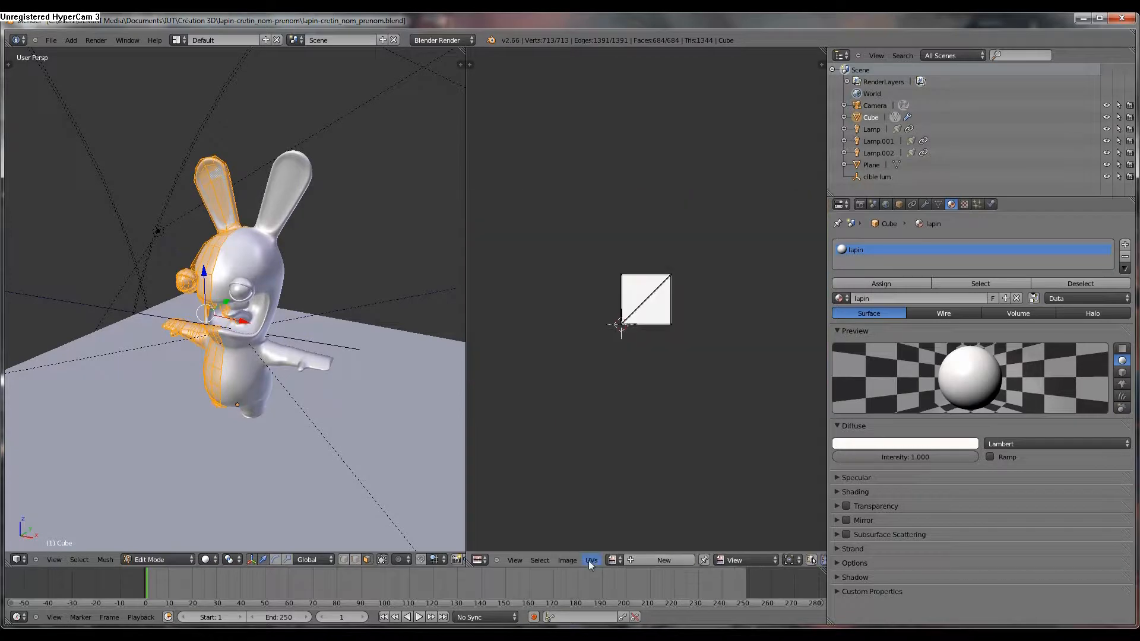
scroll(237, 356, "up", 5)
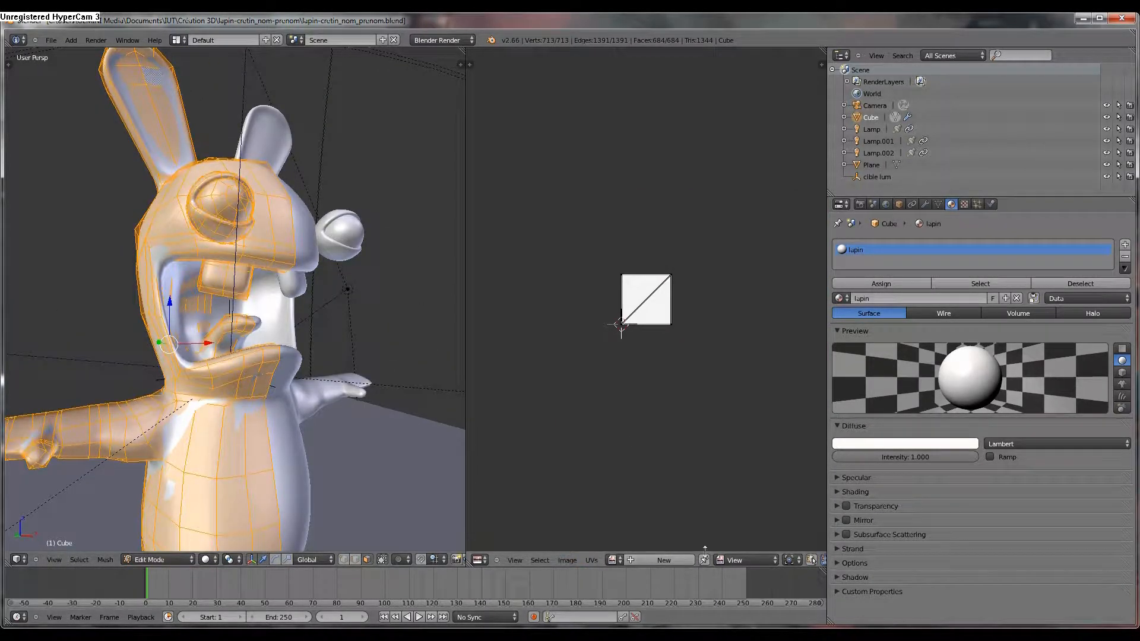
left_click(610, 559)
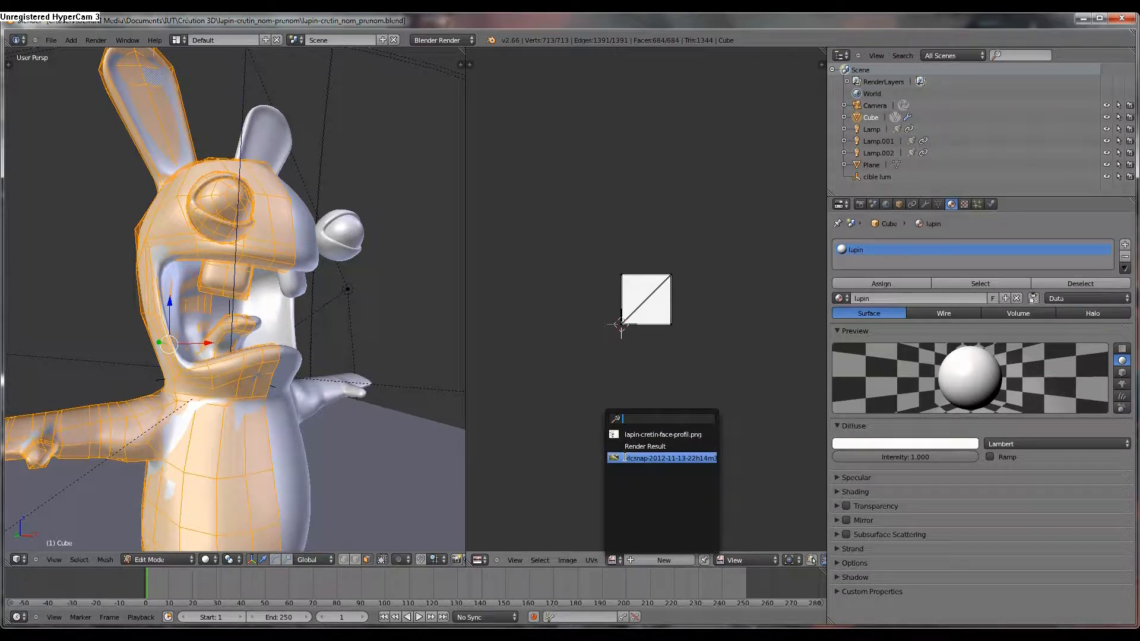
left_click(626, 457)
key("Tab")
scroll(353, 407, "down", 4)
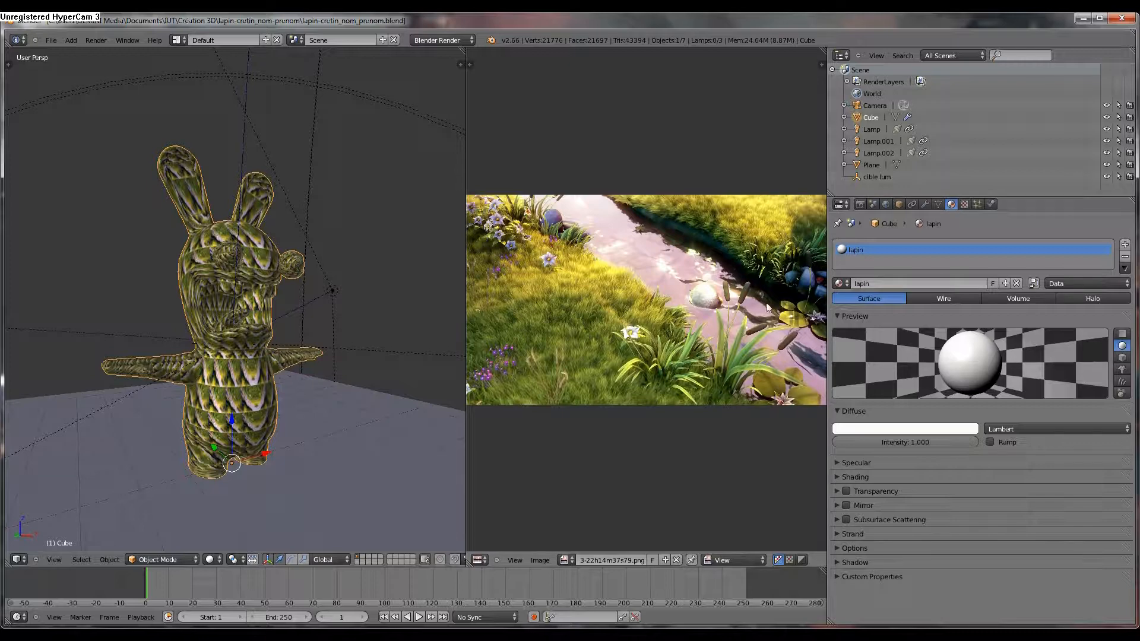
scroll(243, 401, "up", 2)
middle_click_drag(243, 397, 241, 437)
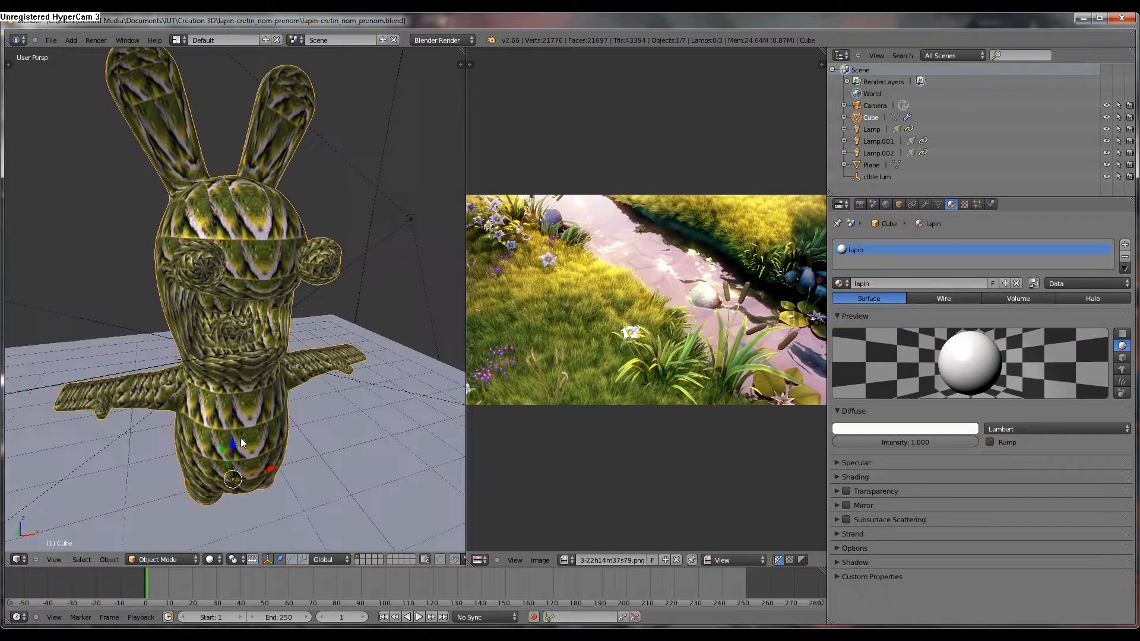
Return the rabbit to Edit Mode and select all its UVs to examine their layout over the image
key("Tab")
scroll(614, 301, "down", 3)
scroll(614, 300, "up", 1)
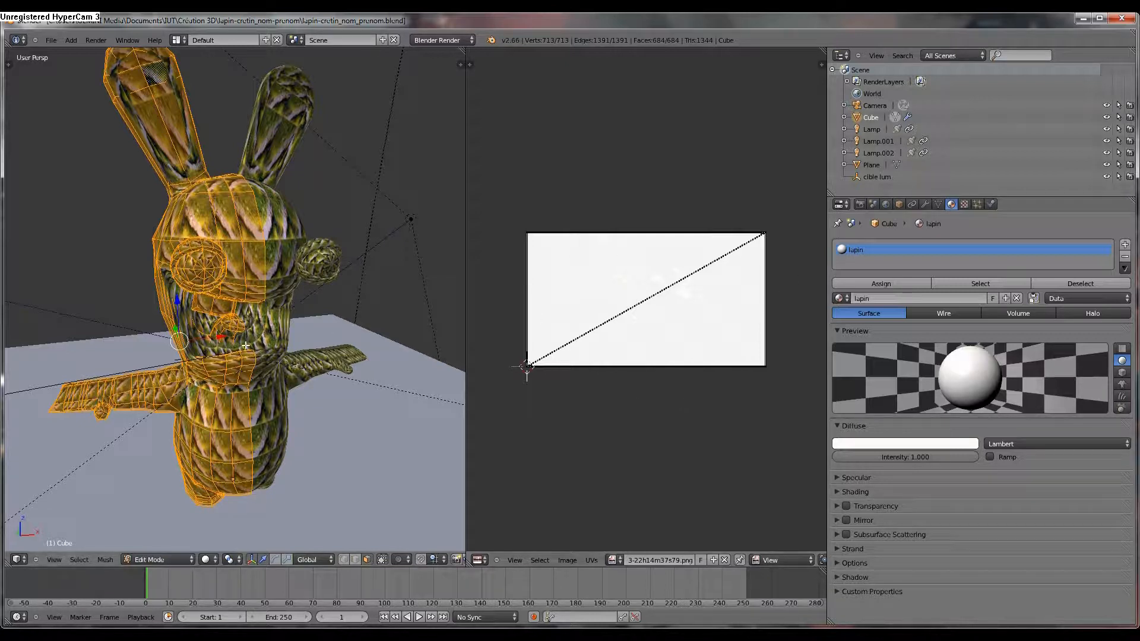
middle_click_drag(242, 342, 241, 301)
key("a")
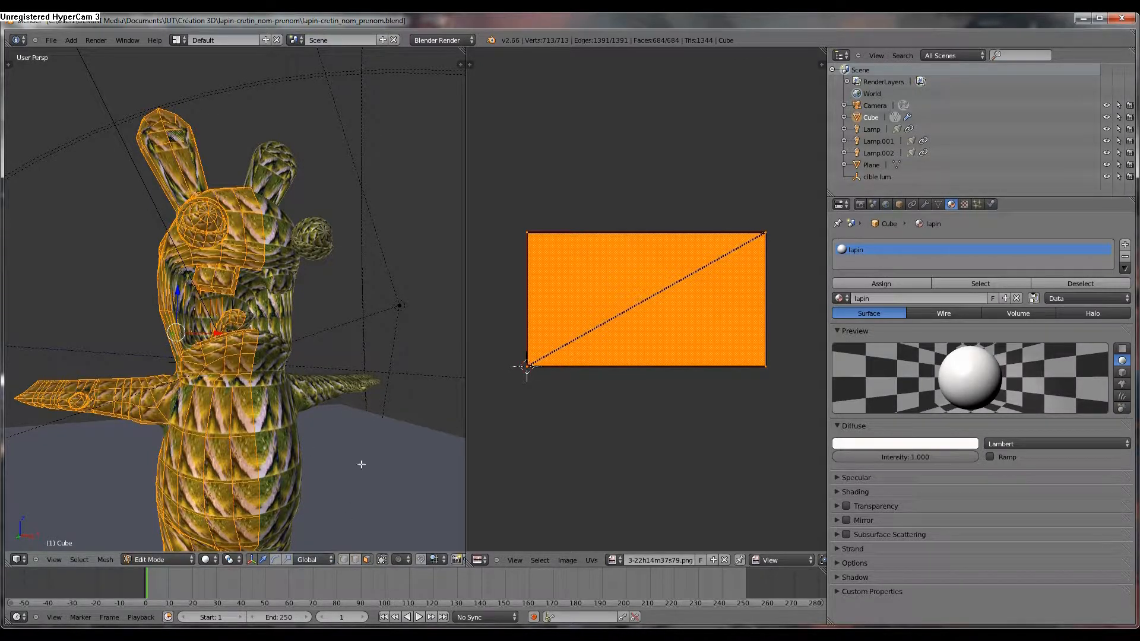
Leave the rabbit's Edit Mode, switch to an empty layer and add a cube mesh
key("Tab")
left_click(362, 558)
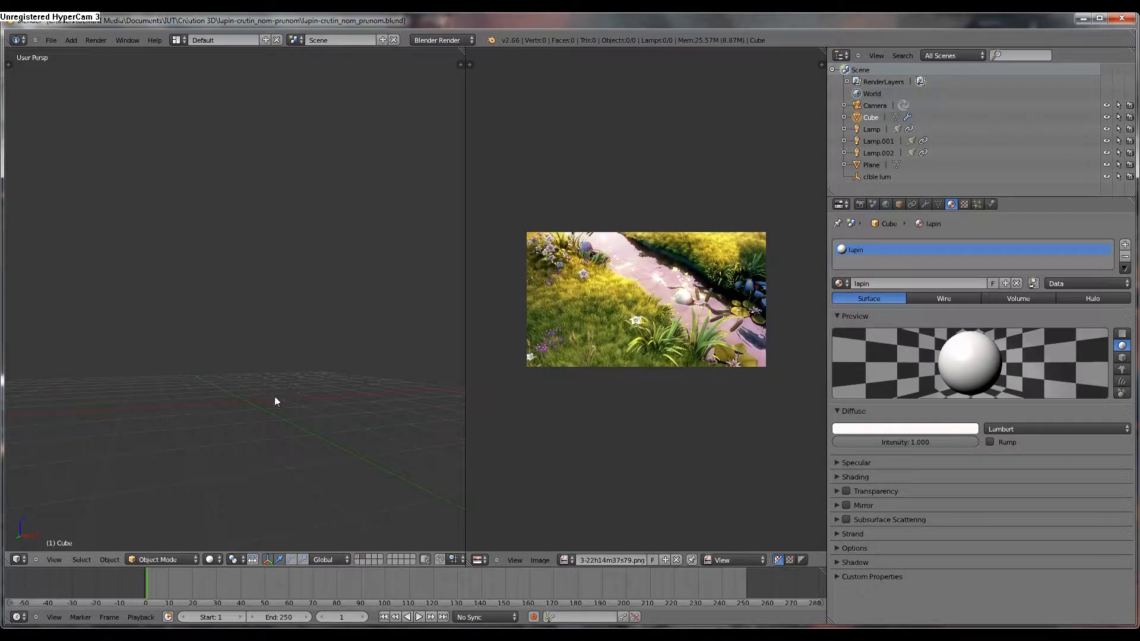
key("shift+a")
mouse_move(259, 397)
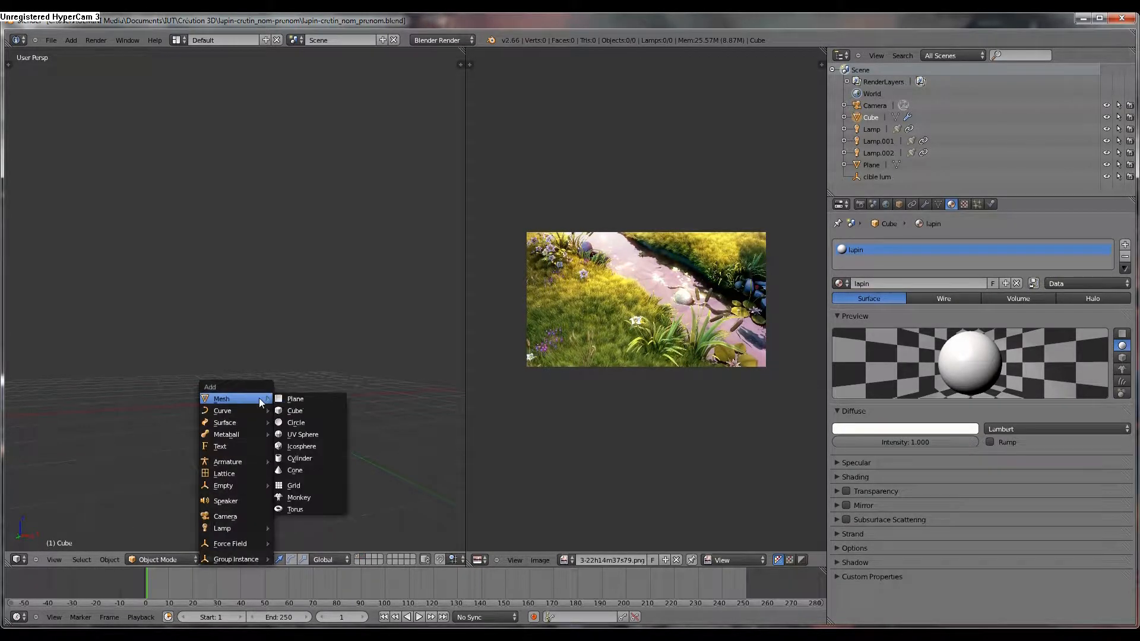
left_click(301, 411)
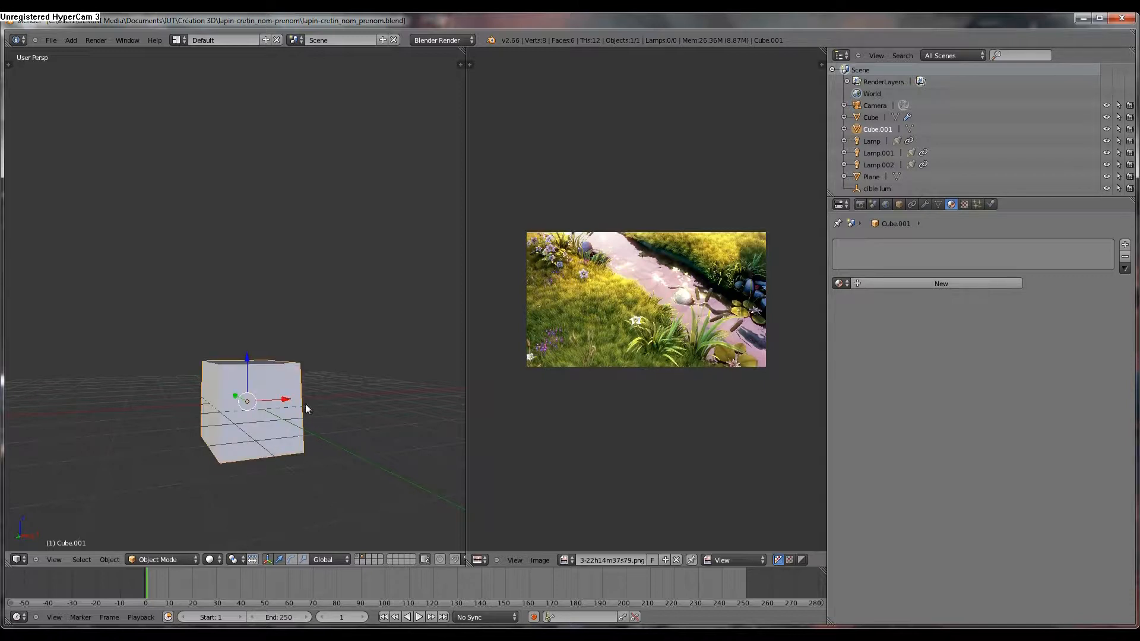
Assign the vlcsnap-2012-11-13 image to all faces of the new cube in Edit Mode
scroll(304, 406, "up", 1)
key("Tab")
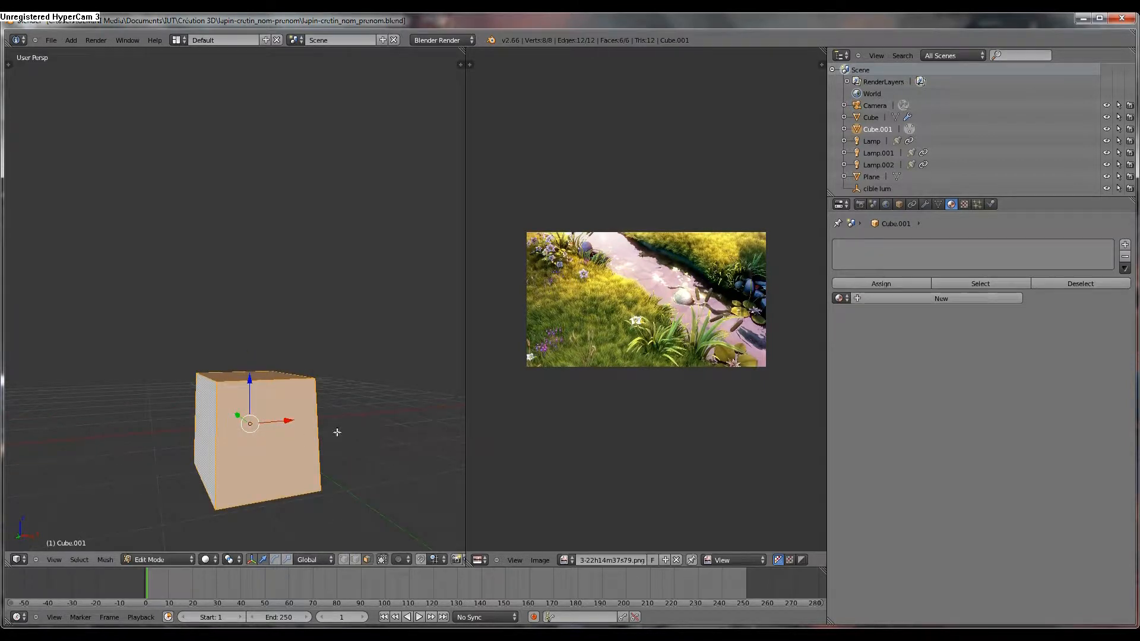
left_click(677, 561)
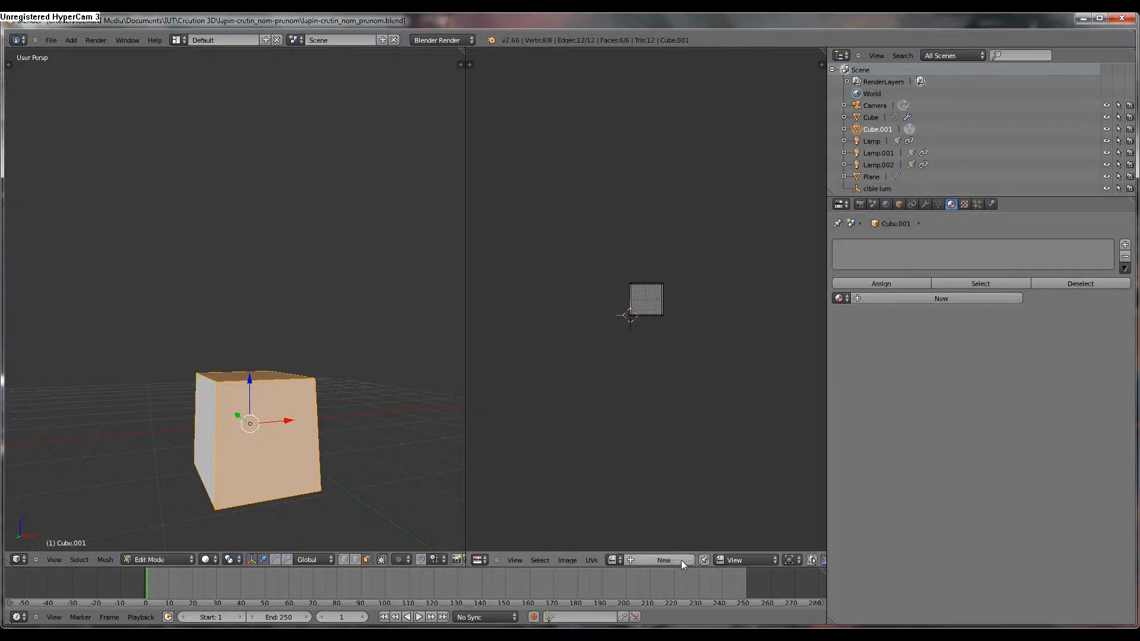
scroll(656, 373, "up", 4)
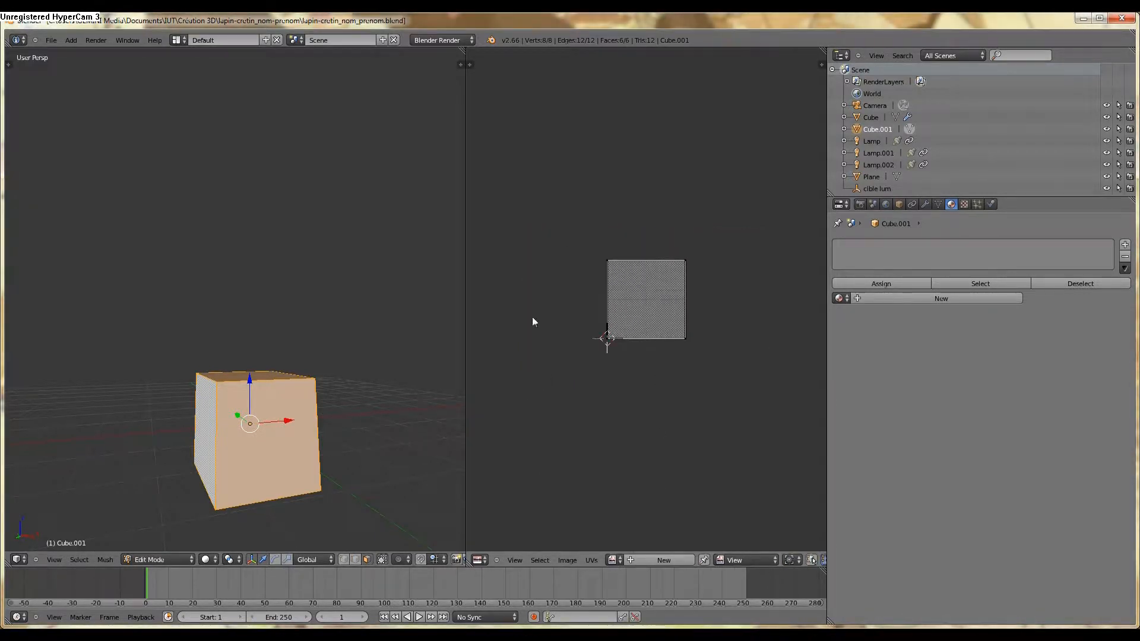
left_click(614, 560)
left_click(653, 459)
middle_click_drag(370, 421, 750, 433)
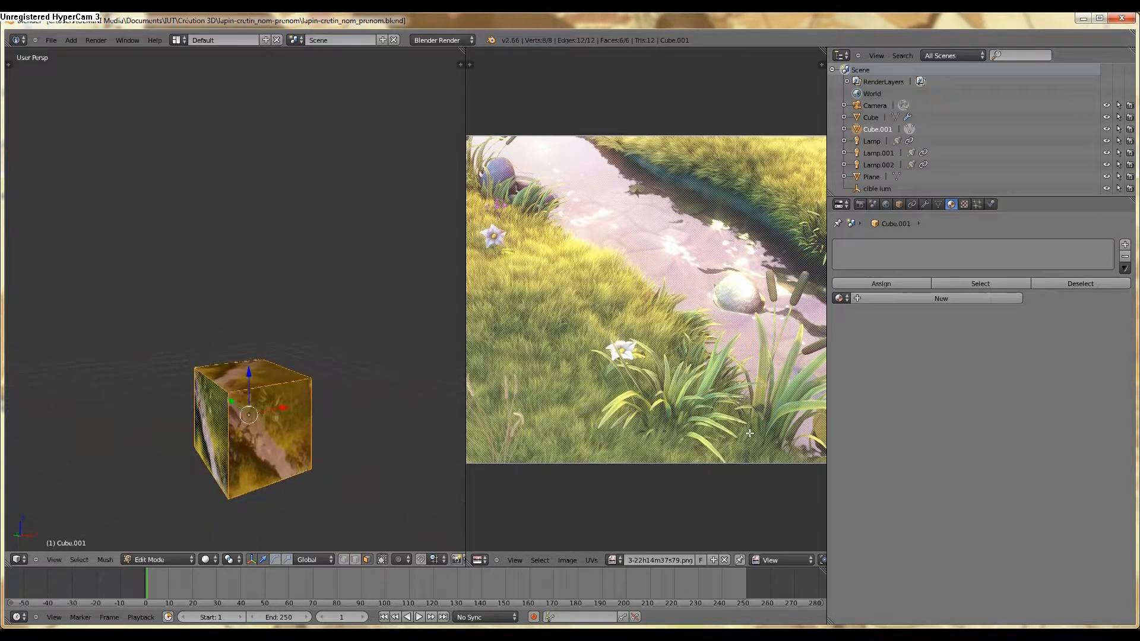
Select six edges around the cube and mark them as seams
middle_click_drag(315, 422, 359, 453)
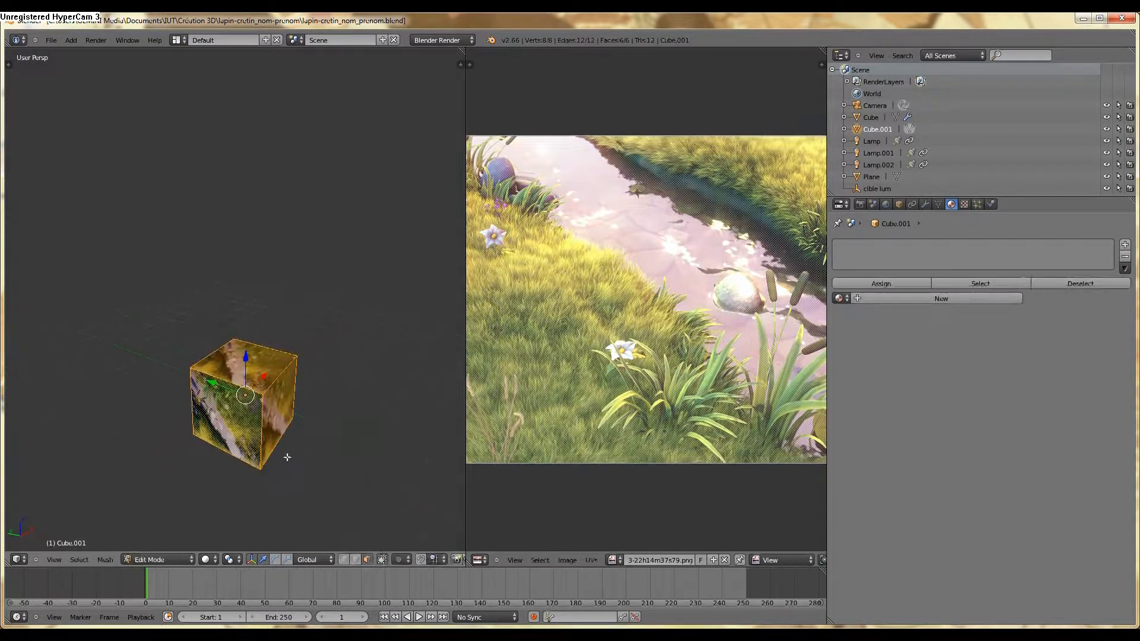
scroll(315, 511, "up", 2)
middle_click_drag(298, 454, 299, 325)
key("a")
right_click(218, 429)
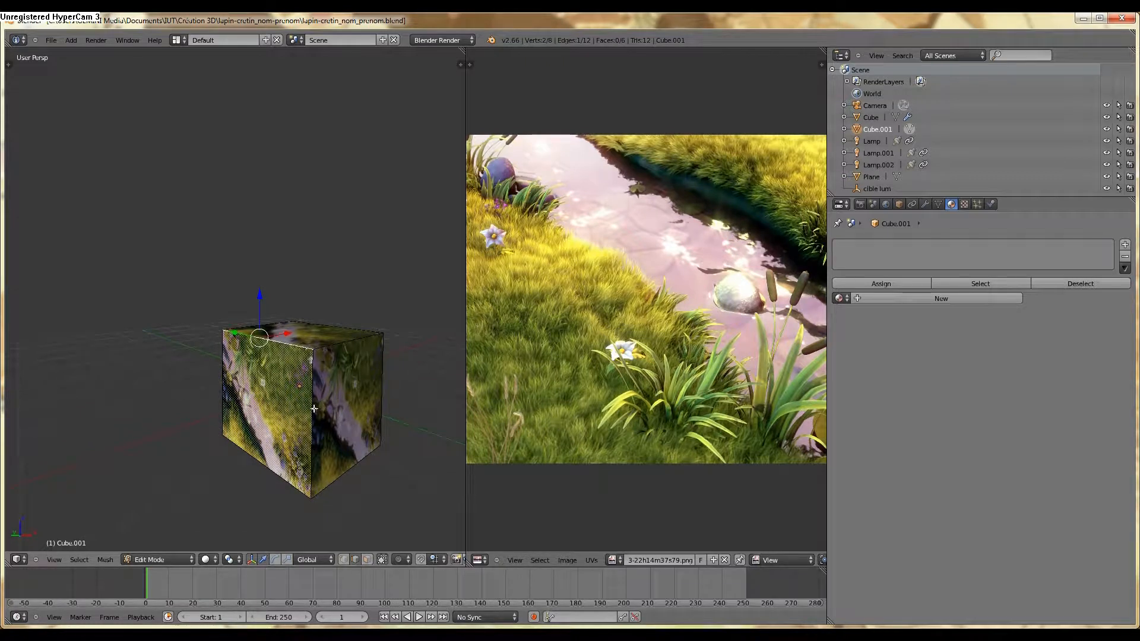
middle_click_drag(293, 389, 308, 394)
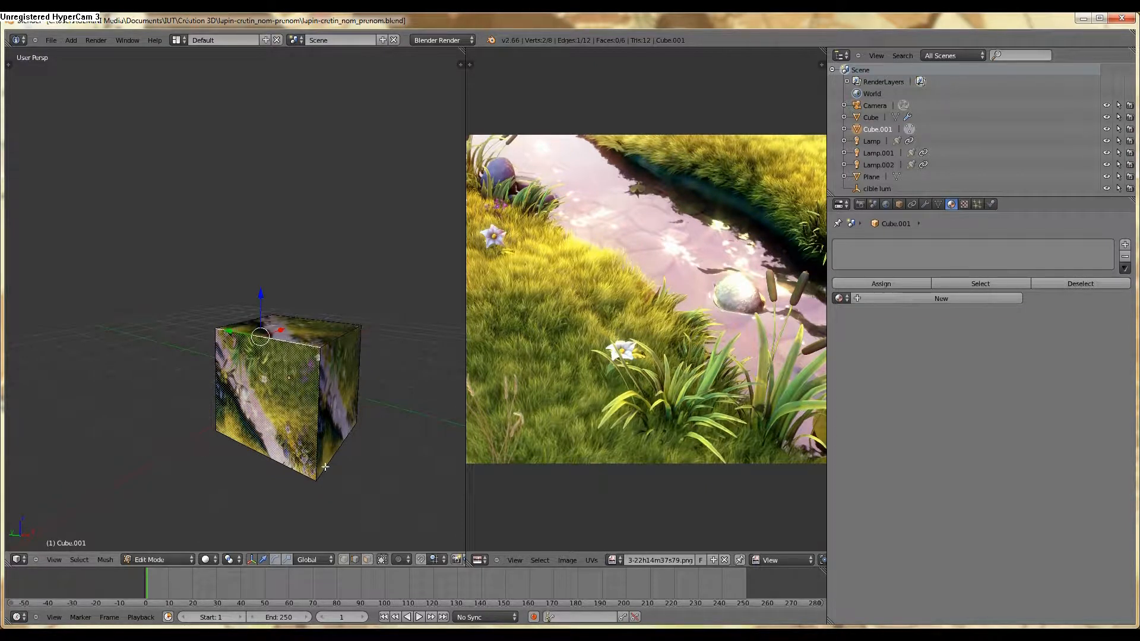
right_click(231, 416, "shift")
right_click(314, 373, "shift")
scroll(316, 374, "up", 2)
middle_click_drag(332, 377, 218, 396)
scroll(276, 437, "down", 3)
right_click(288, 445, "shift")
right_click(336, 360, "shift")
right_click(364, 369, "shift")
scroll(365, 373, "down", 3)
middle_click_drag(365, 373, 353, 410)
key("ctrl+e")
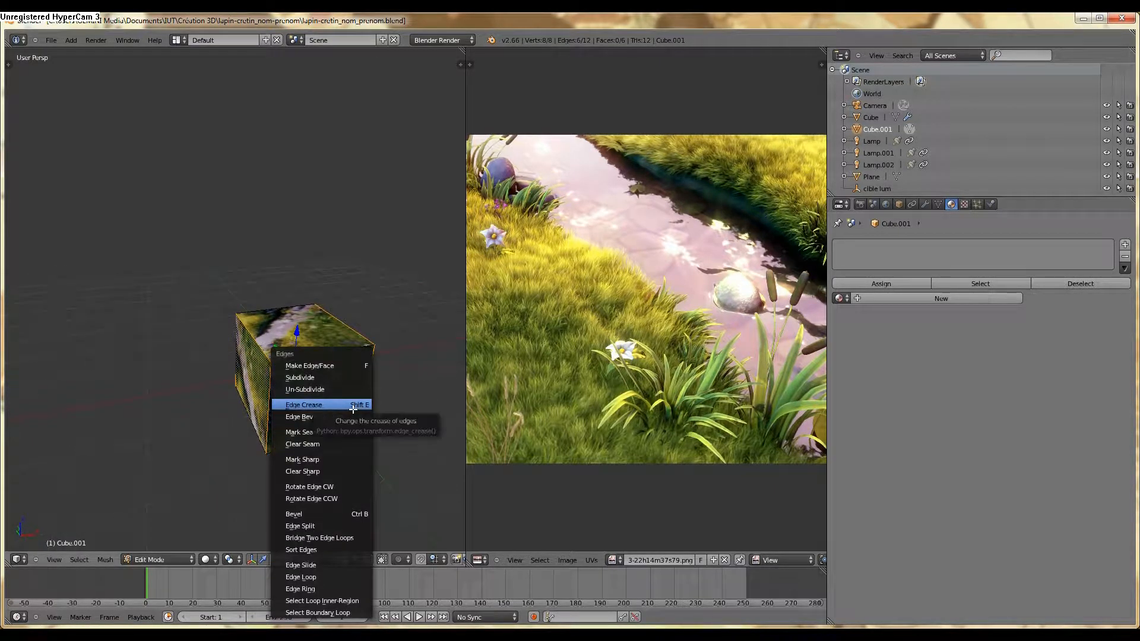
left_click(337, 432)
Mark one more edge on the cube's top face as a seam
middle_click_drag(329, 429, 395, 416)
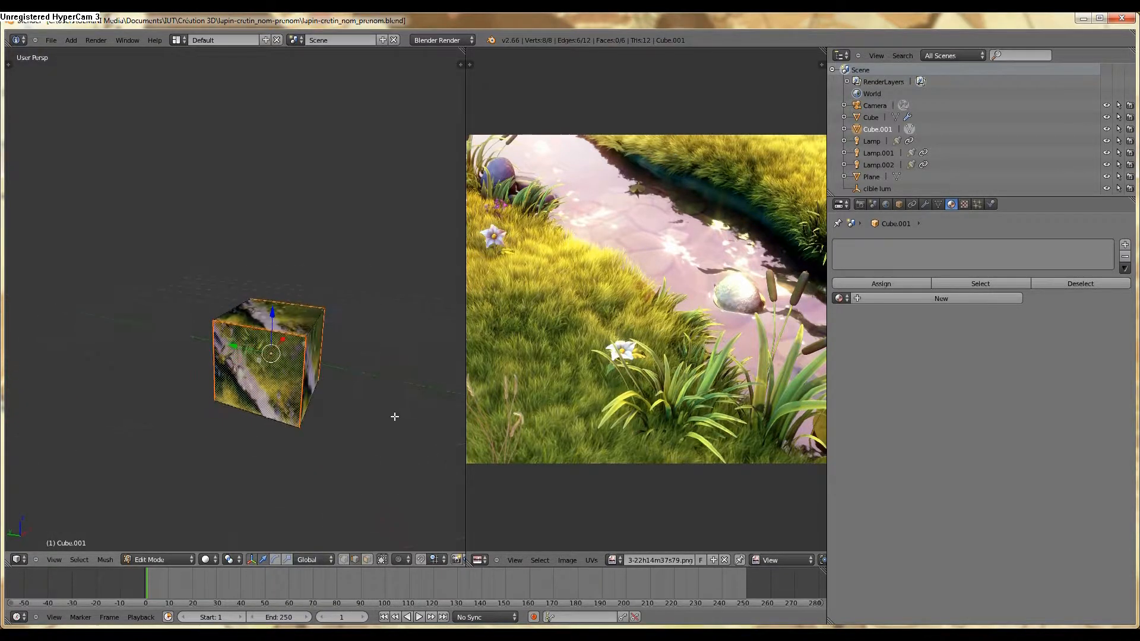
scroll(395, 416, "up", 2)
key("a")
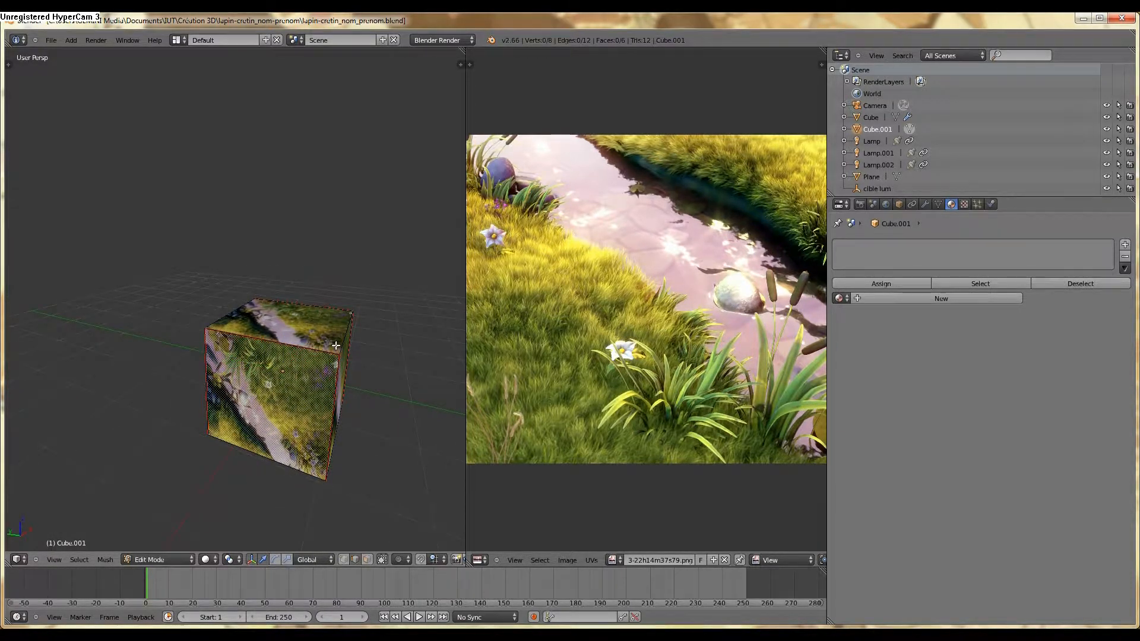
middle_click_drag(336, 345, 415, 341)
middle_click_drag(259, 371, 207, 355)
middle_click_drag(211, 310, 184, 316)
right_click(235, 307)
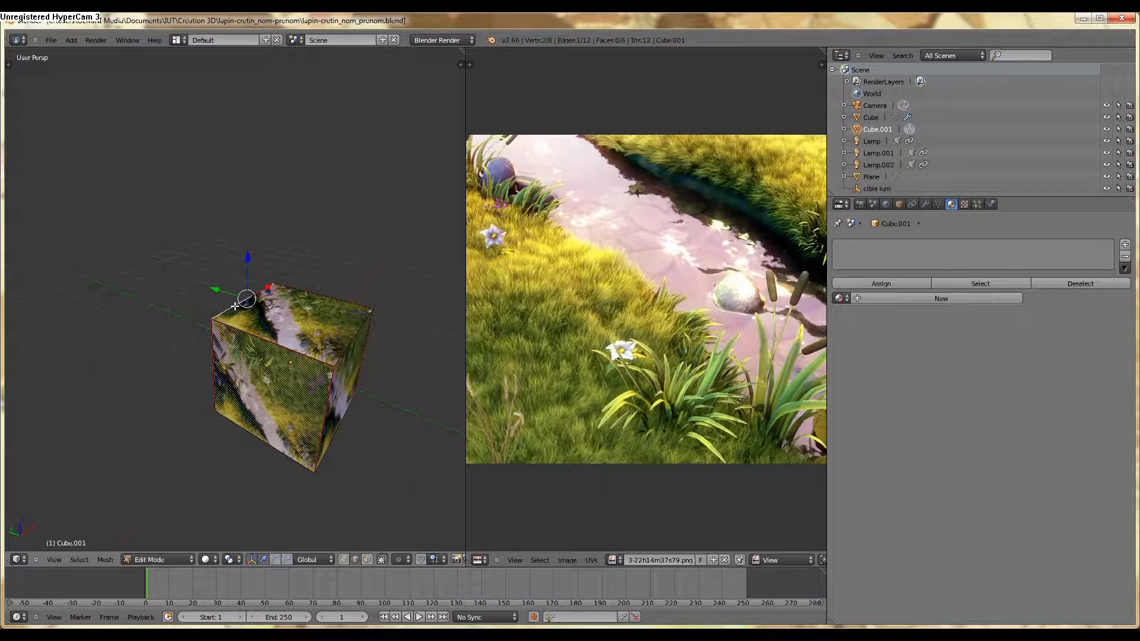
key("ctrl+e")
left_click(235, 306)
Select the whole cube and unwrap it with Cube Projection
key("a")
key("a")
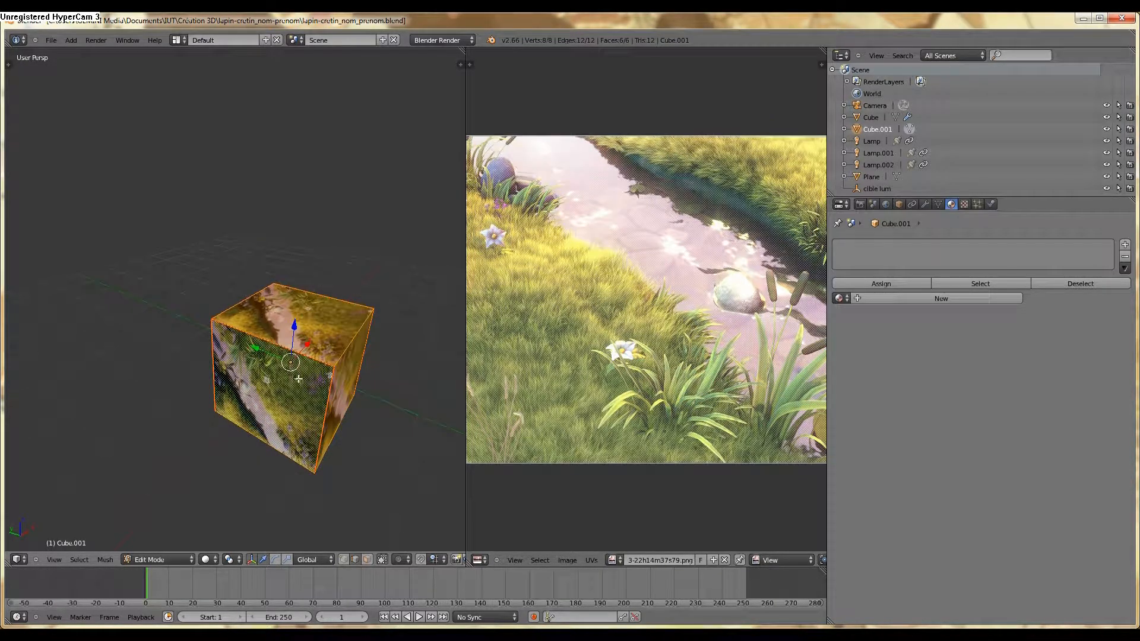
middle_click_drag(298, 379, 273, 379)
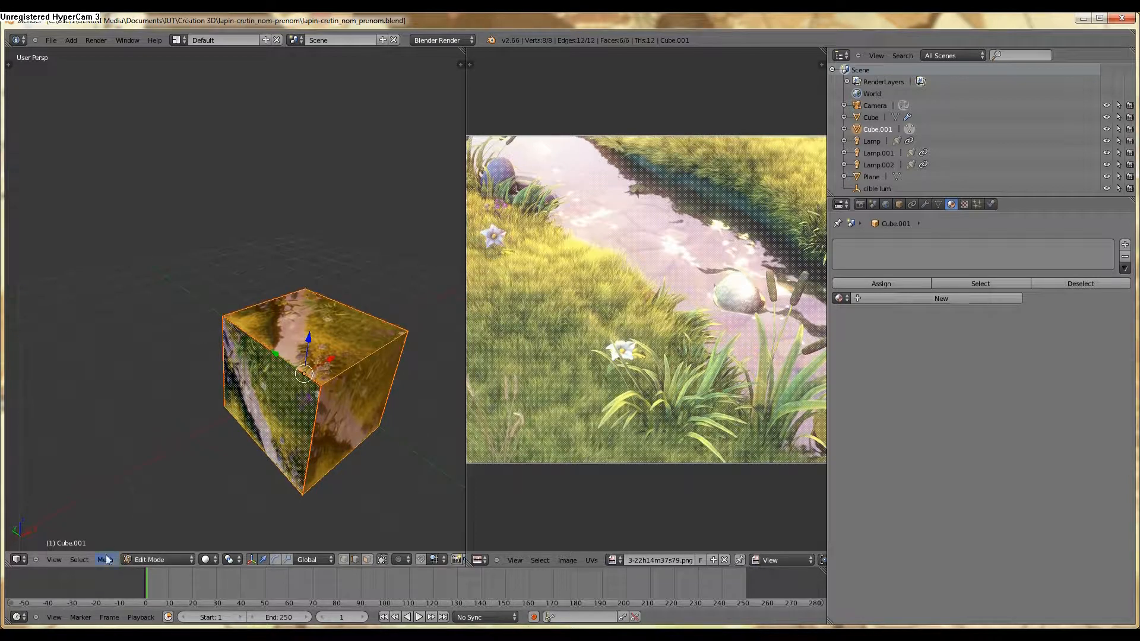
key("u")
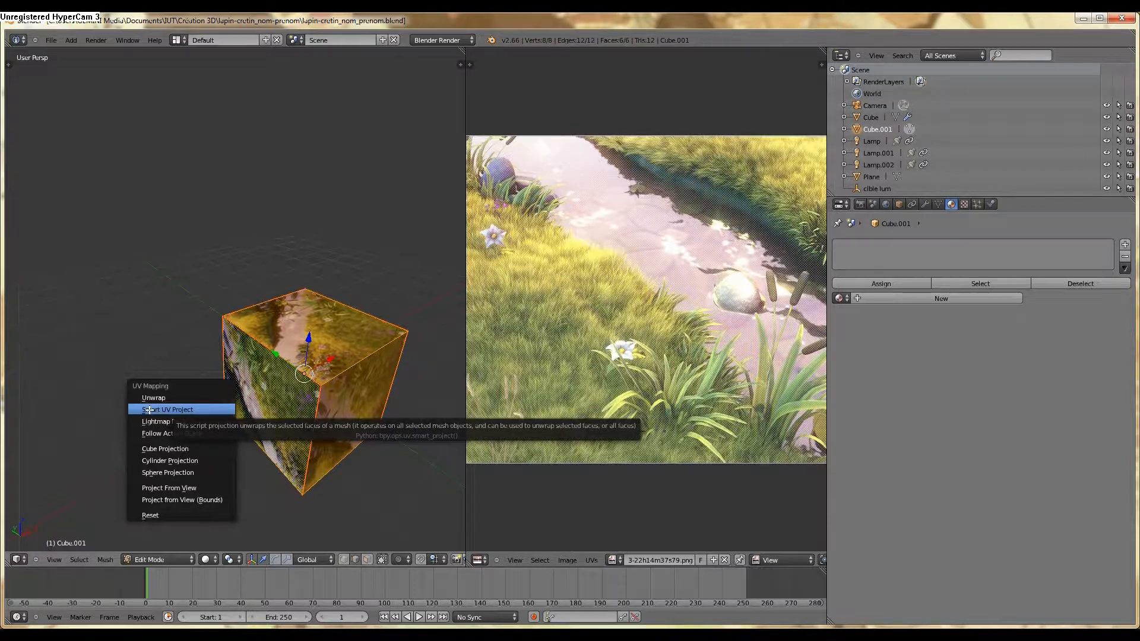
left_click(157, 448)
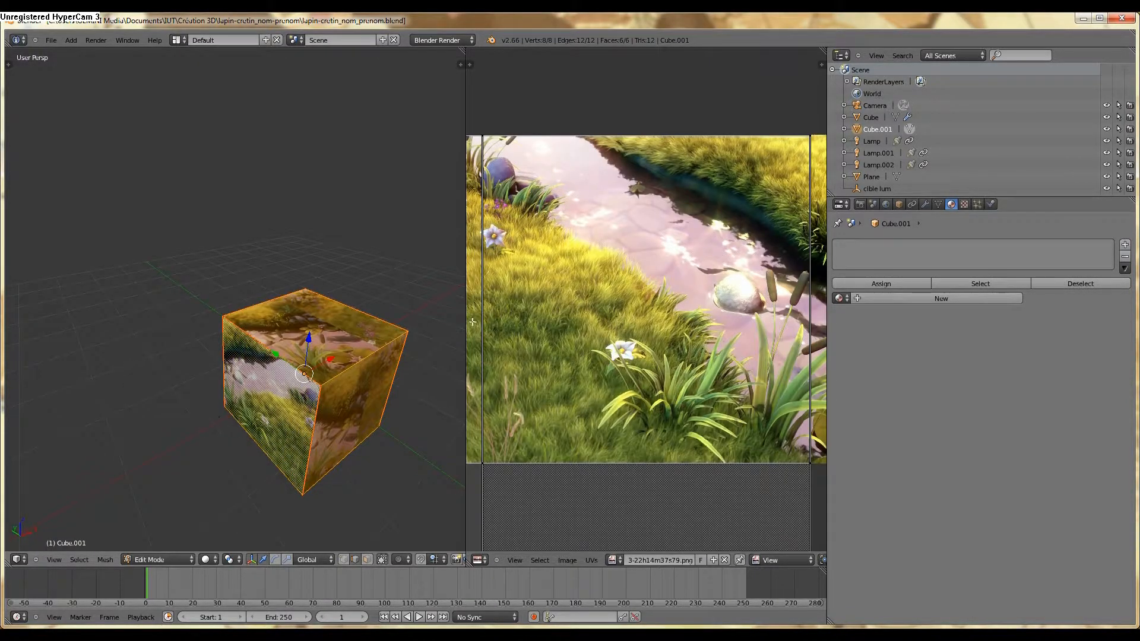
scroll(561, 289, "down", 3)
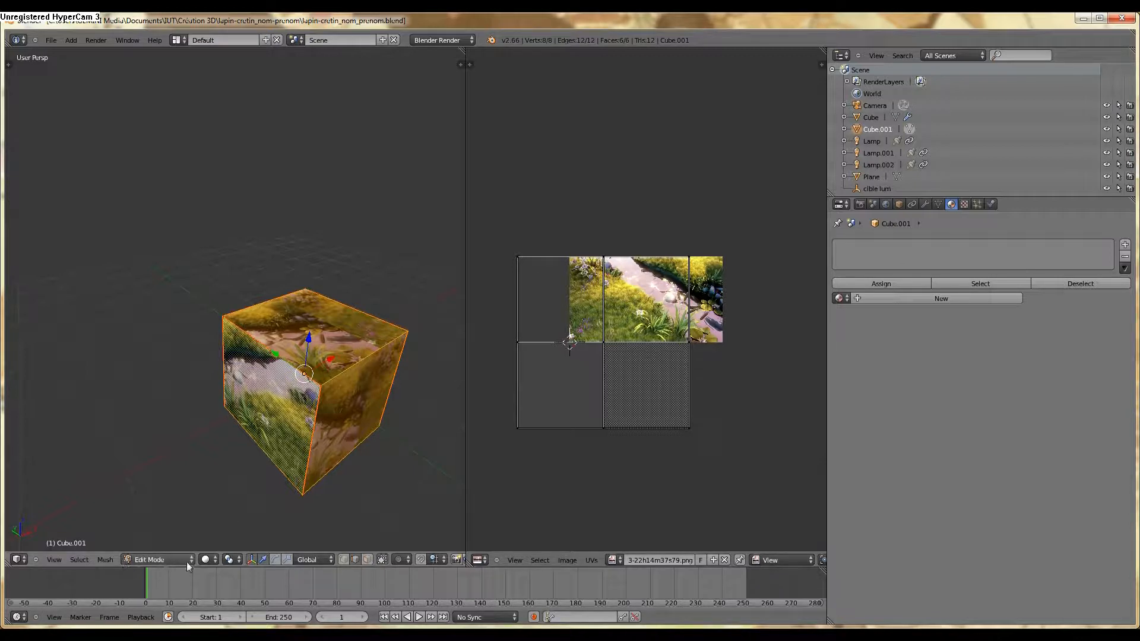
Unwrap the selected cube with Cylinder Projection and unwrap it once more with Project From View
key("u")
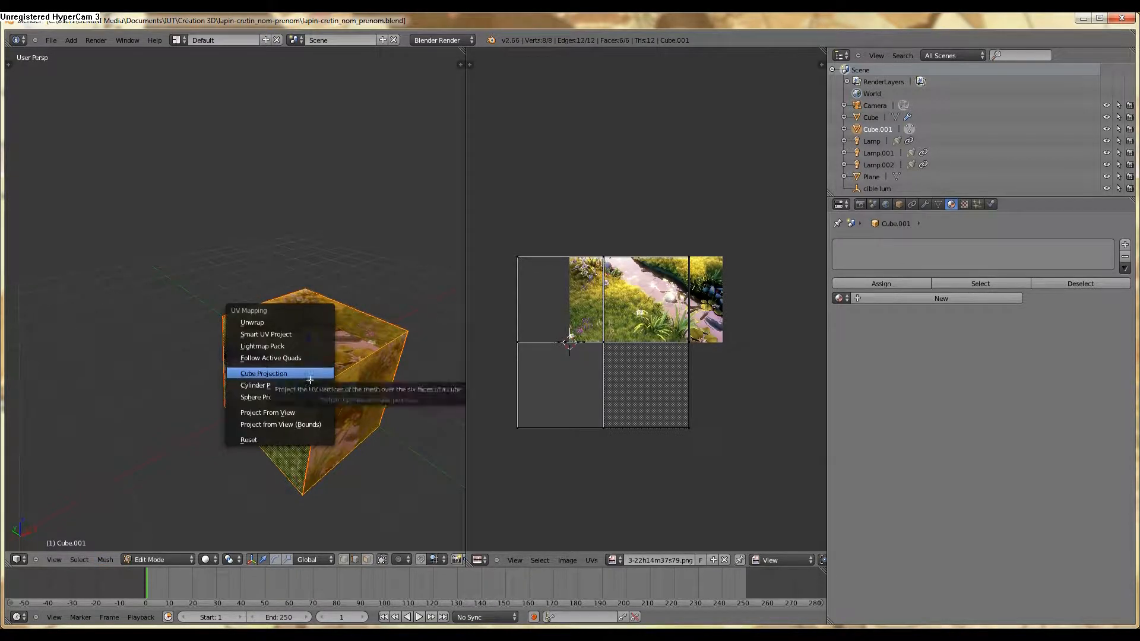
left_click(314, 373)
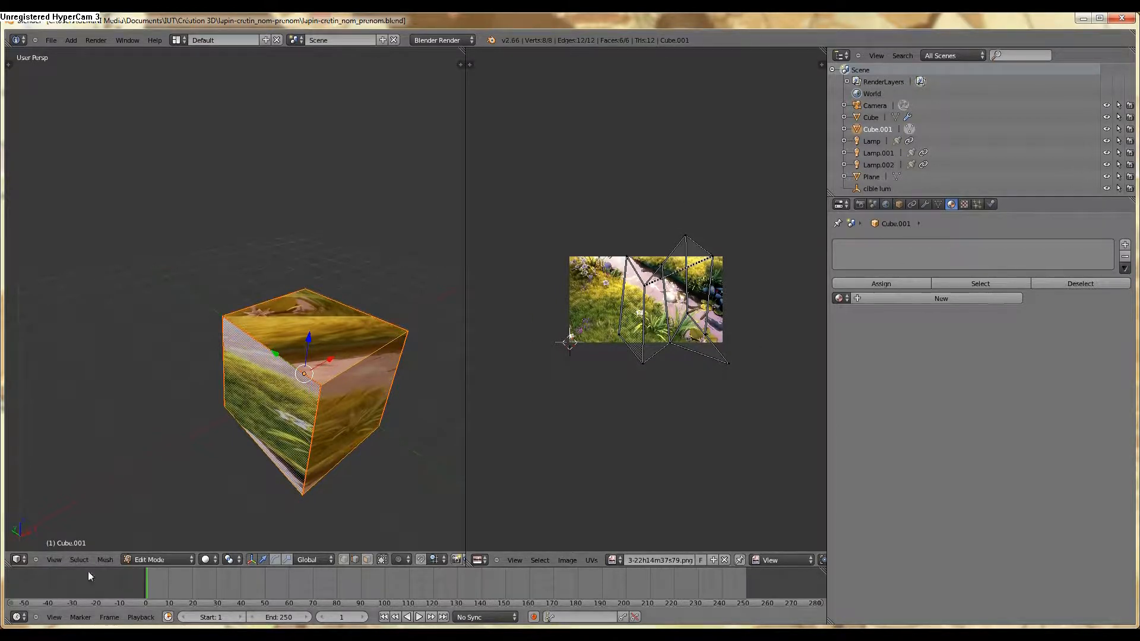
left_click(112, 561)
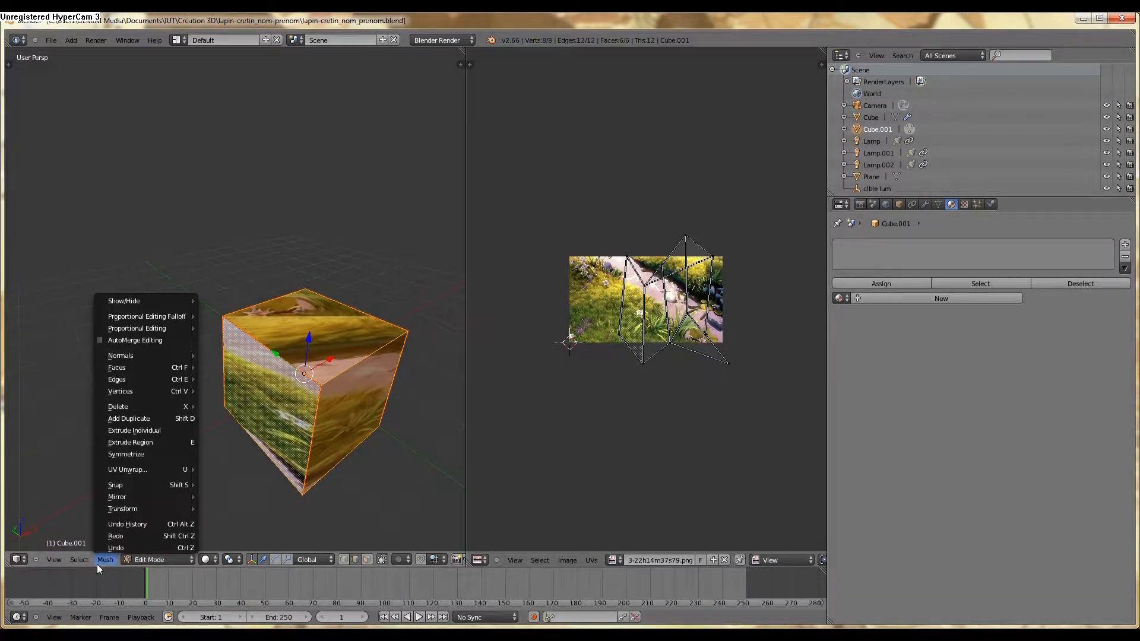
key("u")
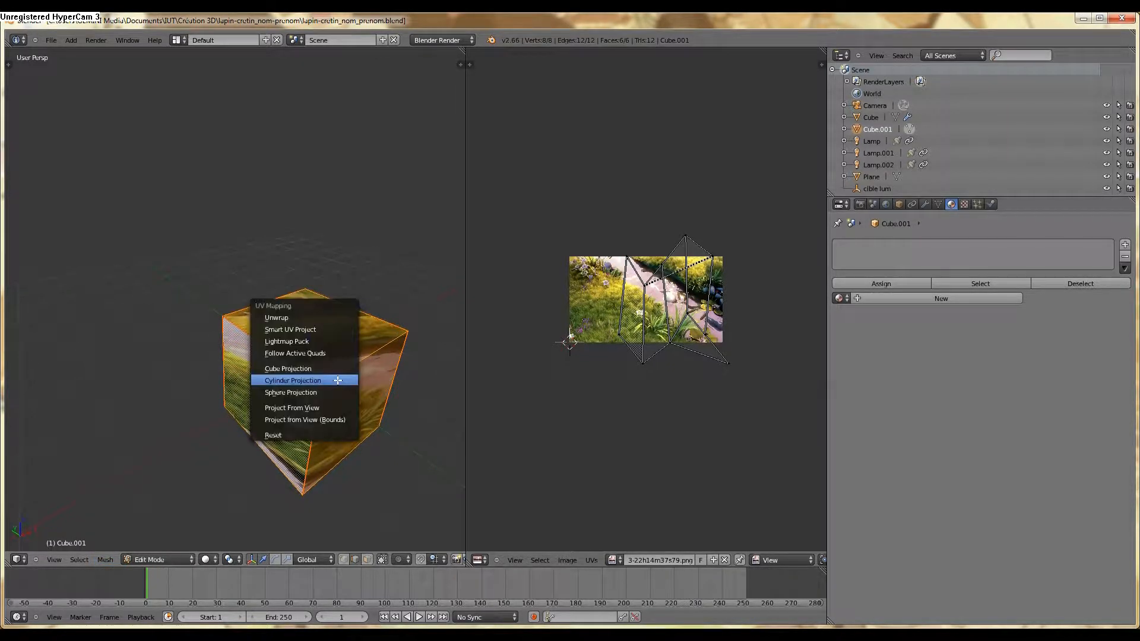
left_click(315, 409)
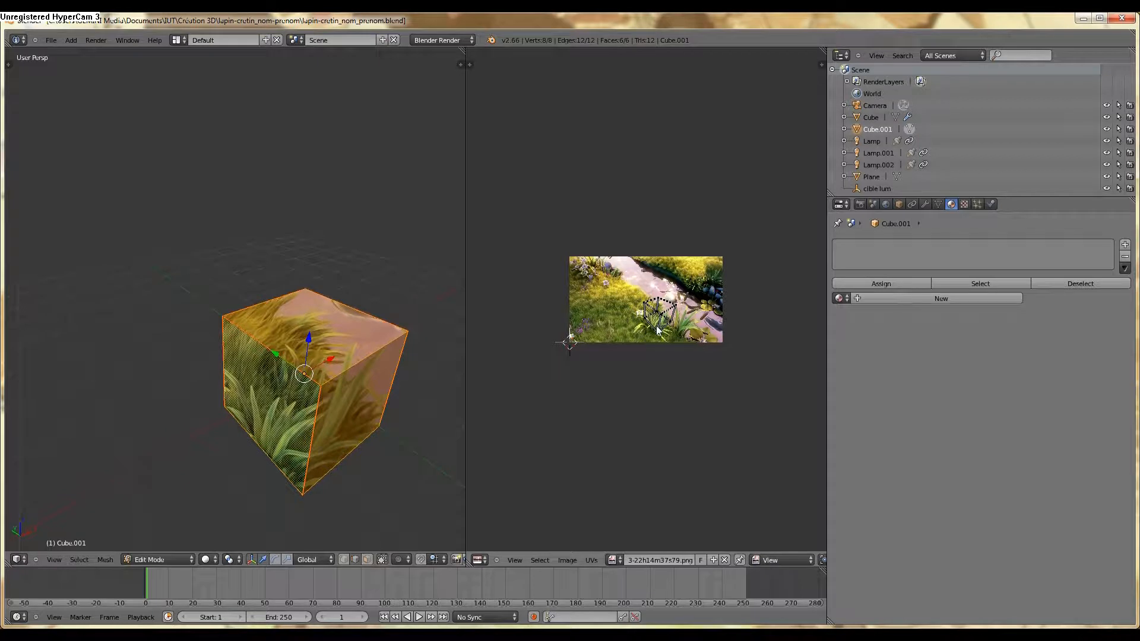
Select all of the cube's UVs and scale them up evenly until they span roughly the full height of the image
scroll(657, 331, "up", 5)
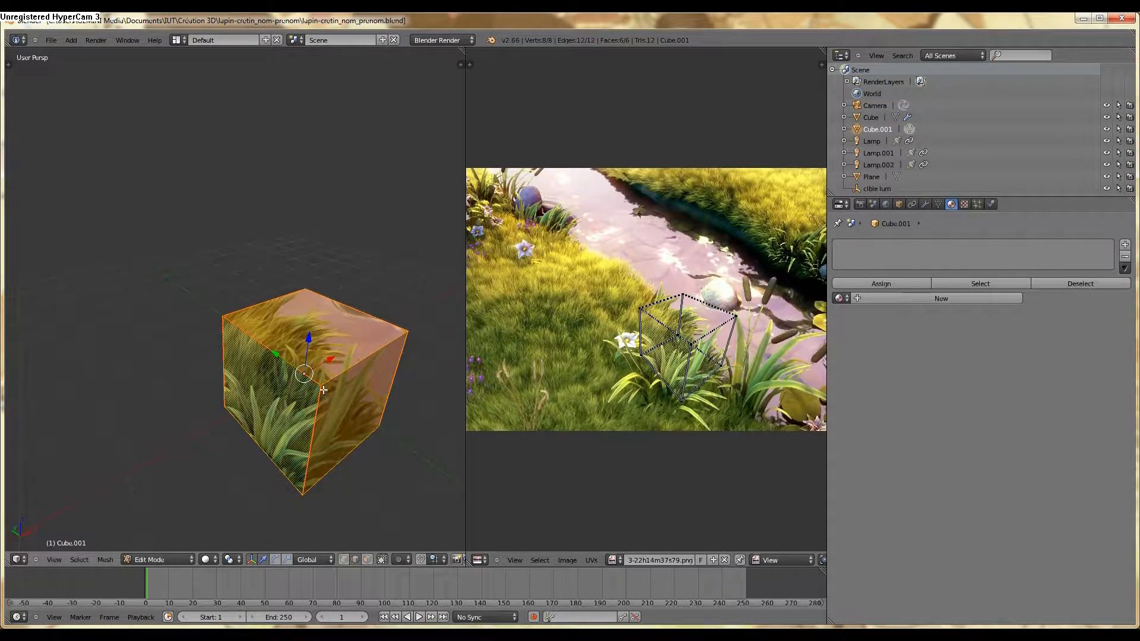
mouse_move(322, 392)
middle_mouse_down()
mouse_move(534, 351)
mouse_move(333, 409)
mouse_move(319, 401)
middle_mouse_up()
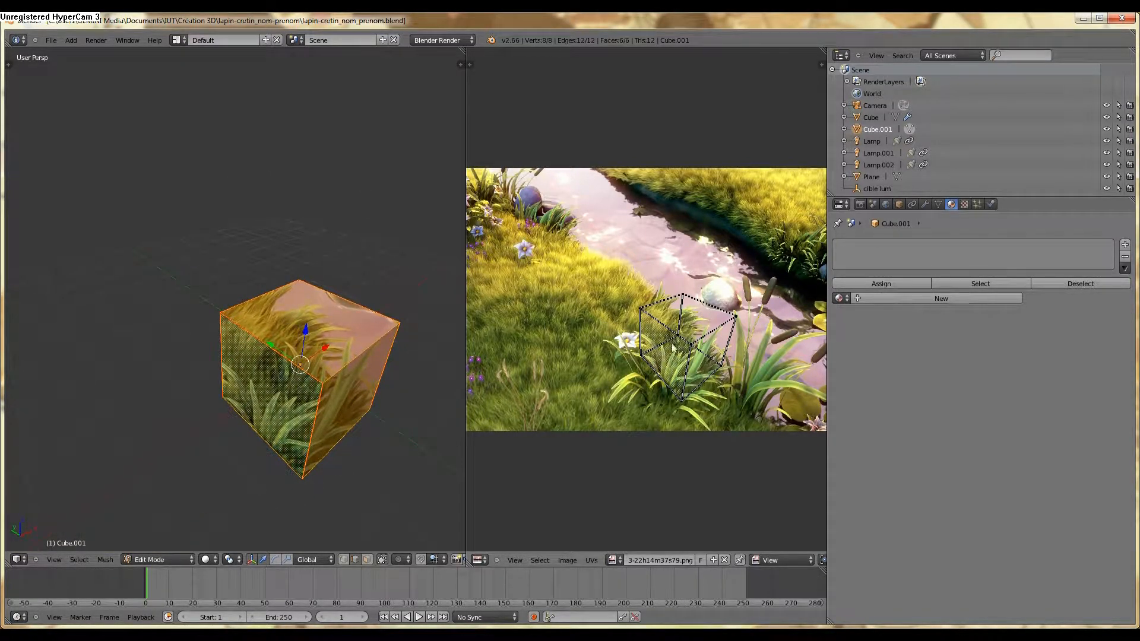
scroll(668, 360, "down", 1)
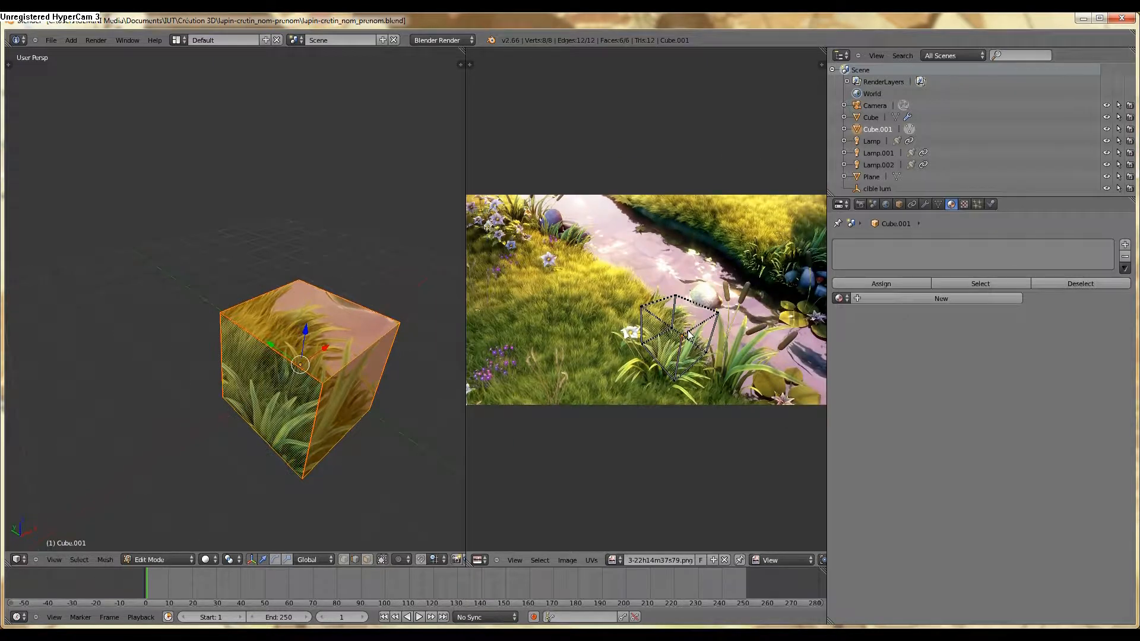
key("a")
key("s")
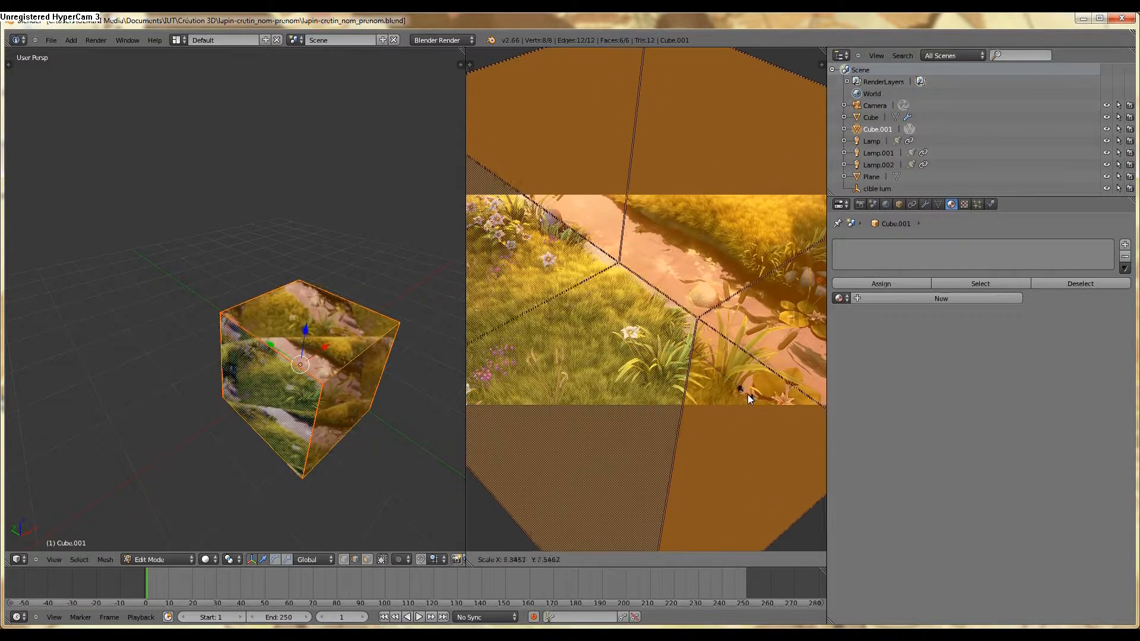
left_click(707, 366)
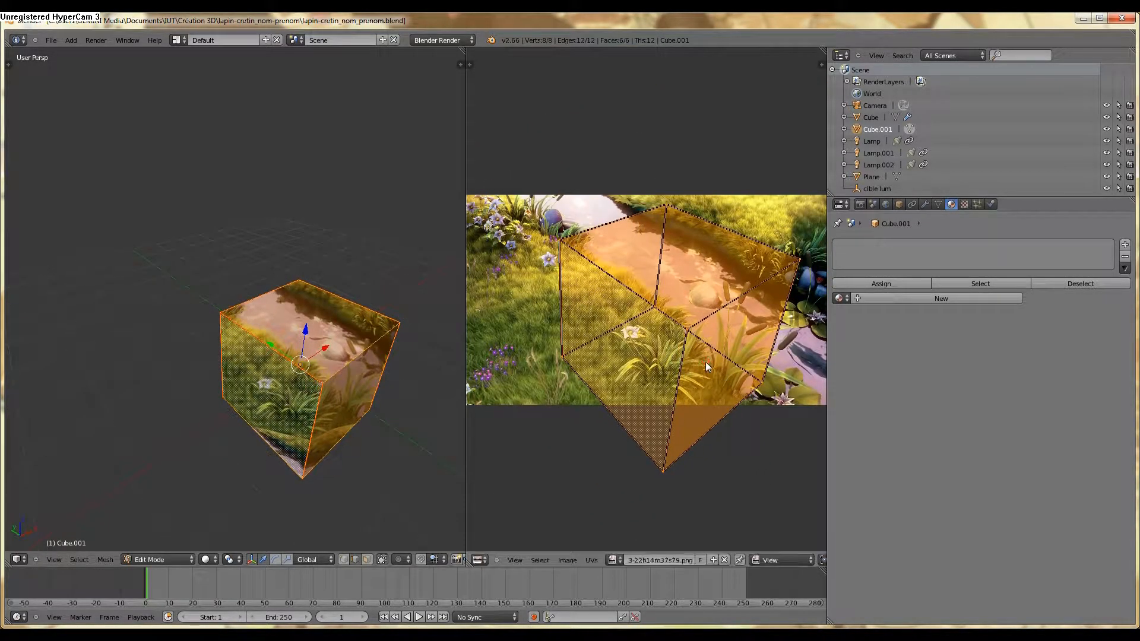
key("s")
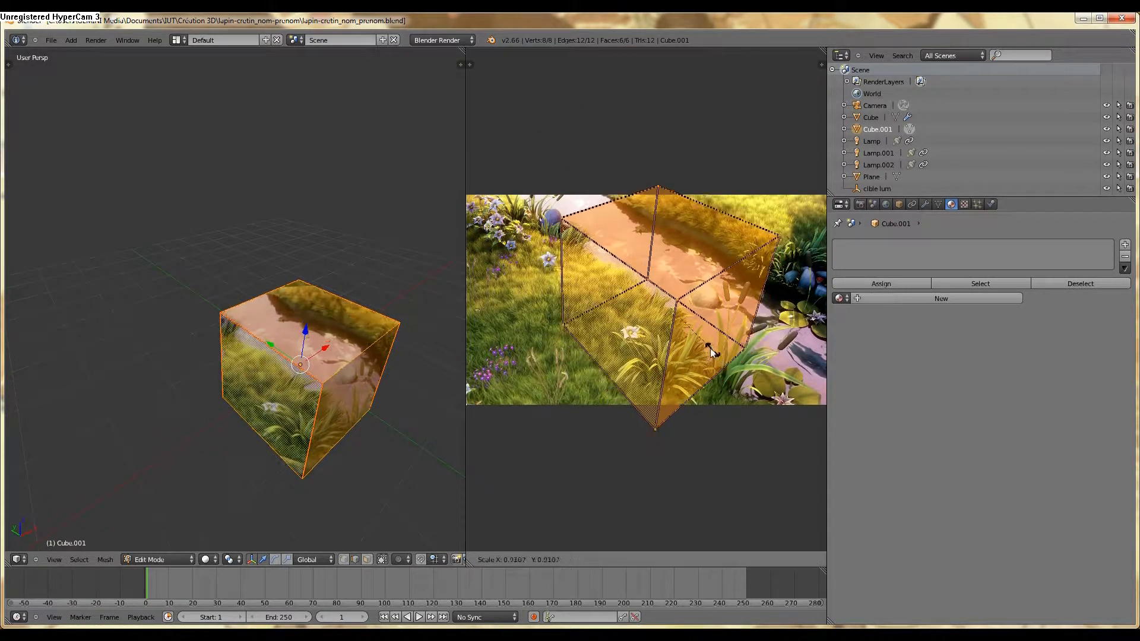
left_click(708, 346)
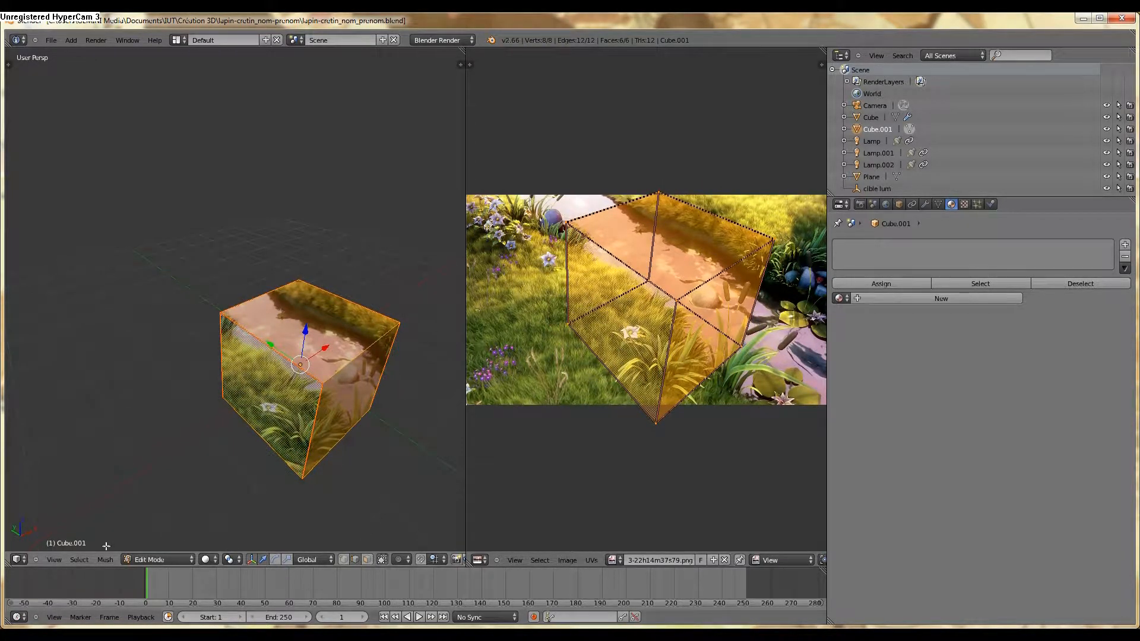
Show the 3D view's mesh tools and unwrap the cube along its marked seams with the standard Unwrap method
left_click(105, 559)
key("u")
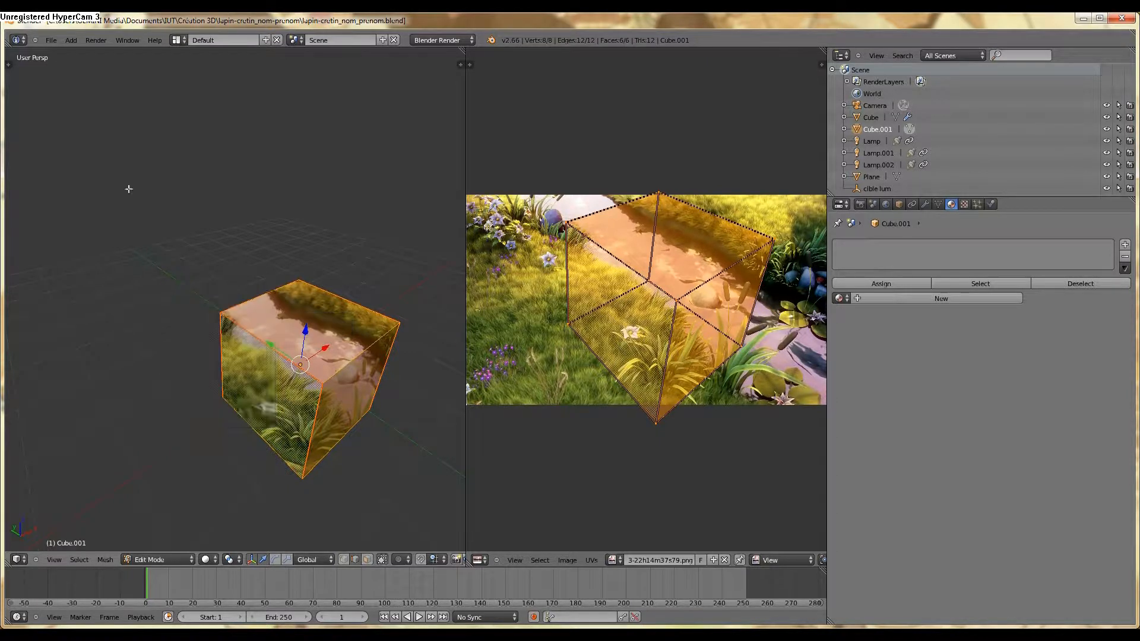
key("t")
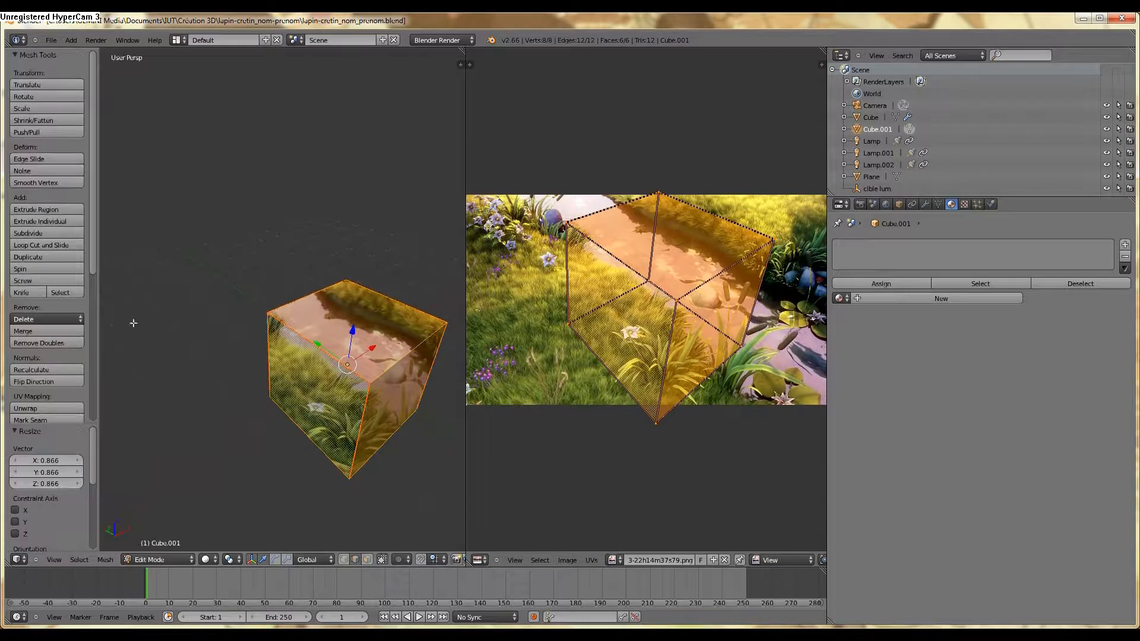
key("u")
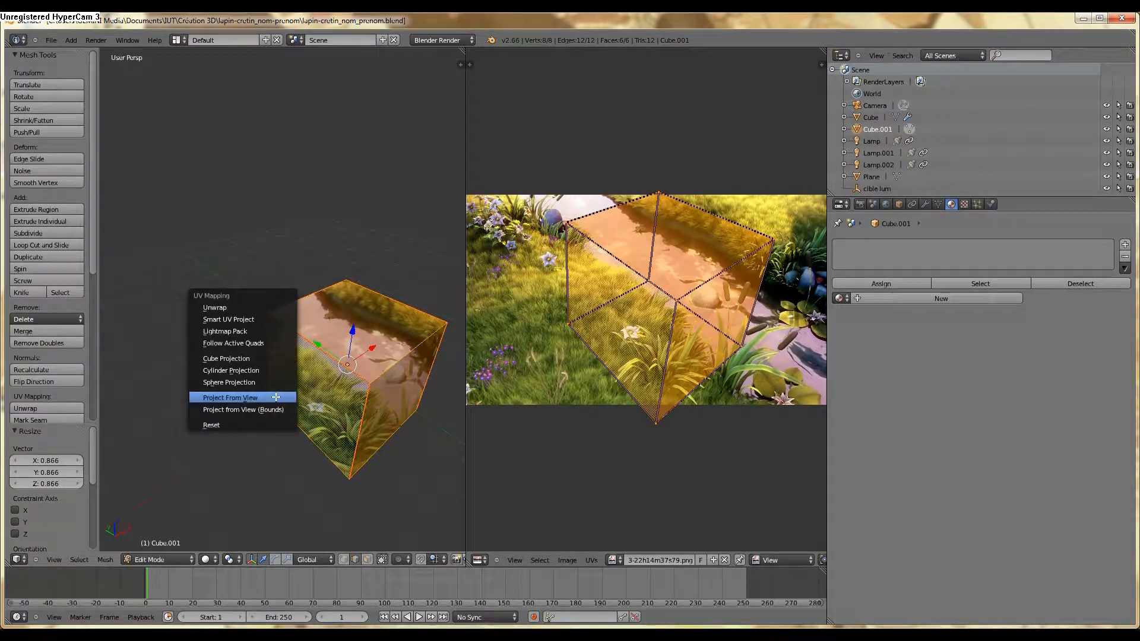
left_click(236, 305)
scroll(586, 326, "down", 2)
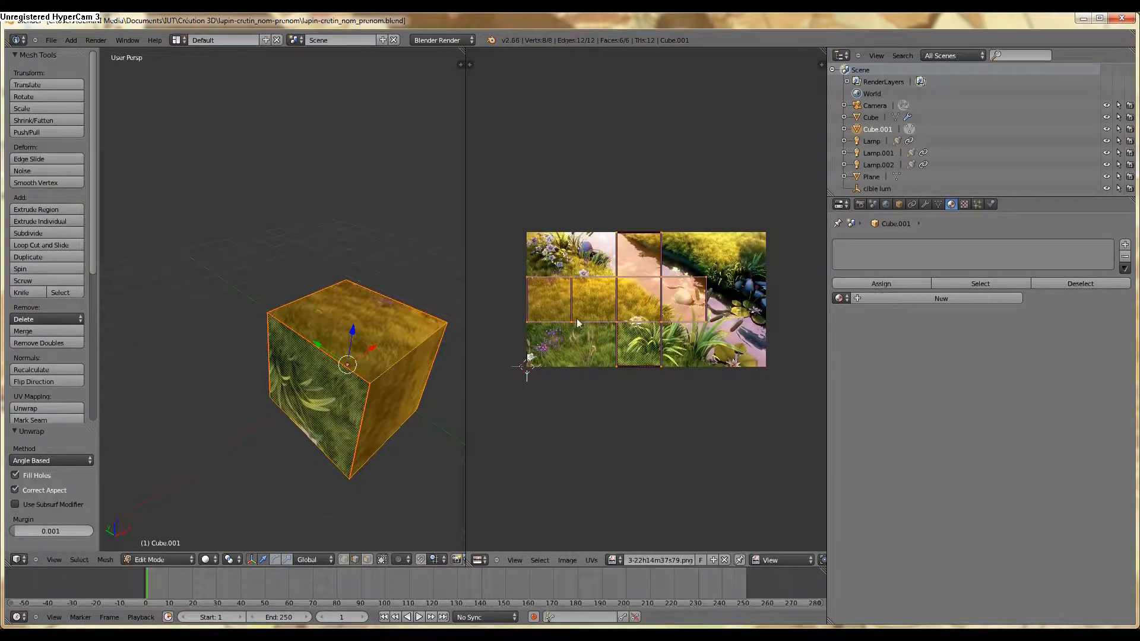
mouse_move(293, 386)
middle_mouse_down()
mouse_move(397, 374)
mouse_move(483, 326)
mouse_move(443, 255)
mouse_move(356, 308)
mouse_move(285, 383)
middle_mouse_up()
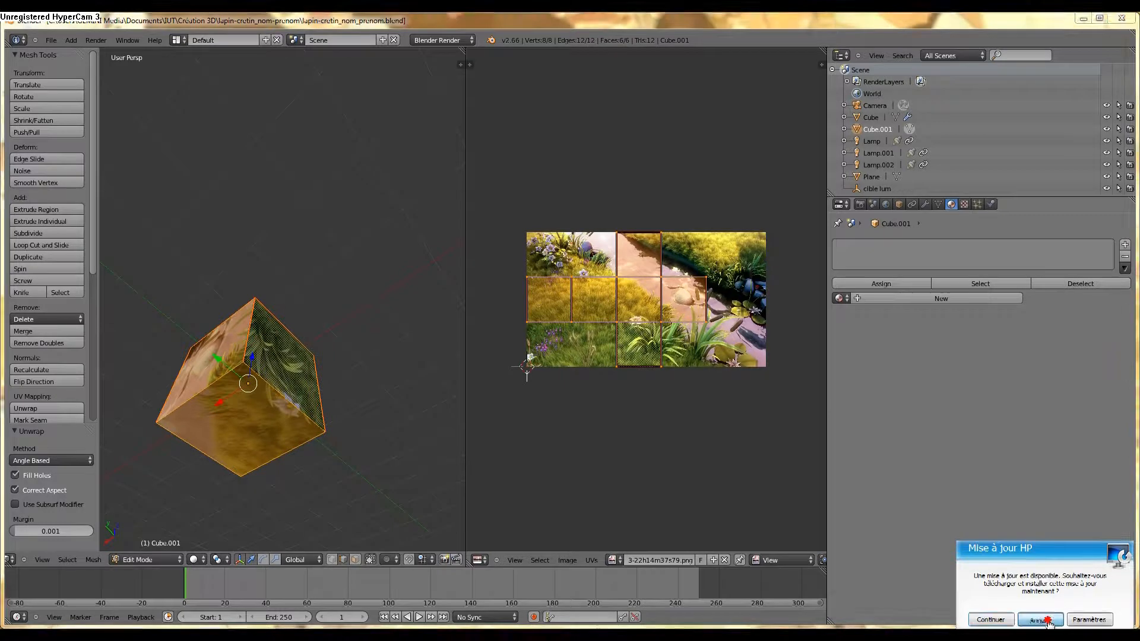
Create a new image for the cube with the Color Grid generated type, keeping the 1024 × 1024 size
left_click(591, 561)
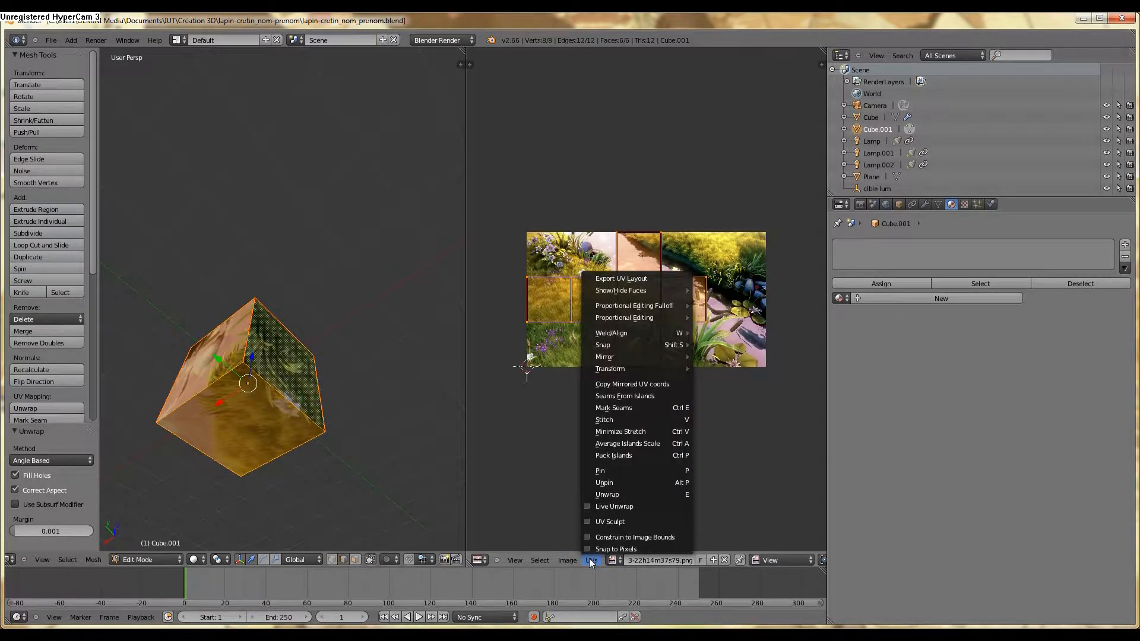
mouse_move(567, 560)
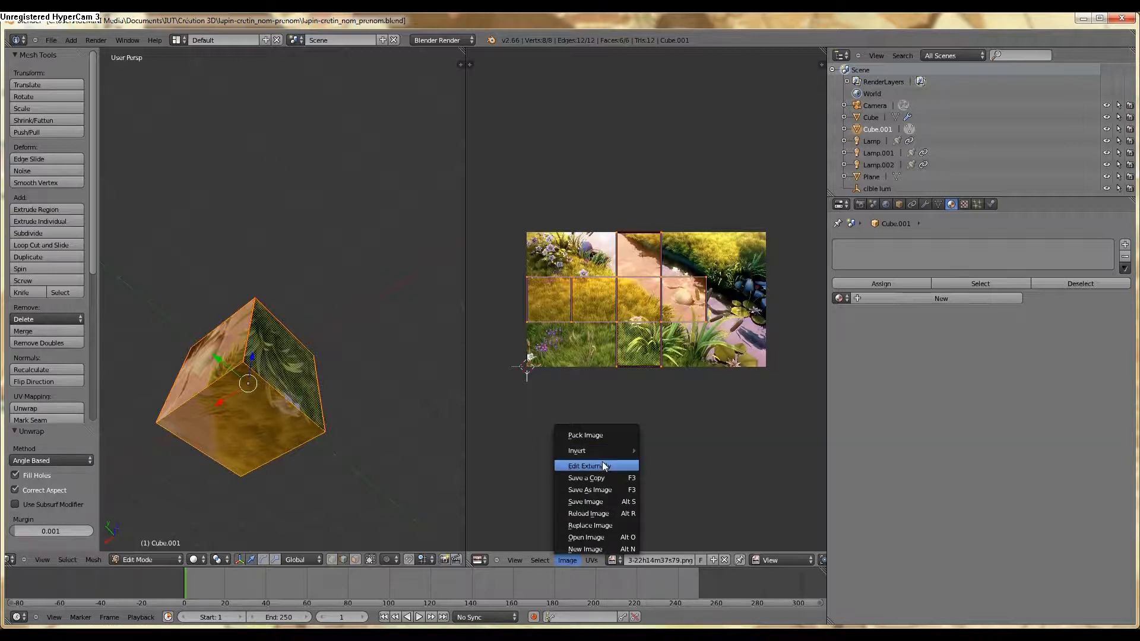
left_click(591, 548)
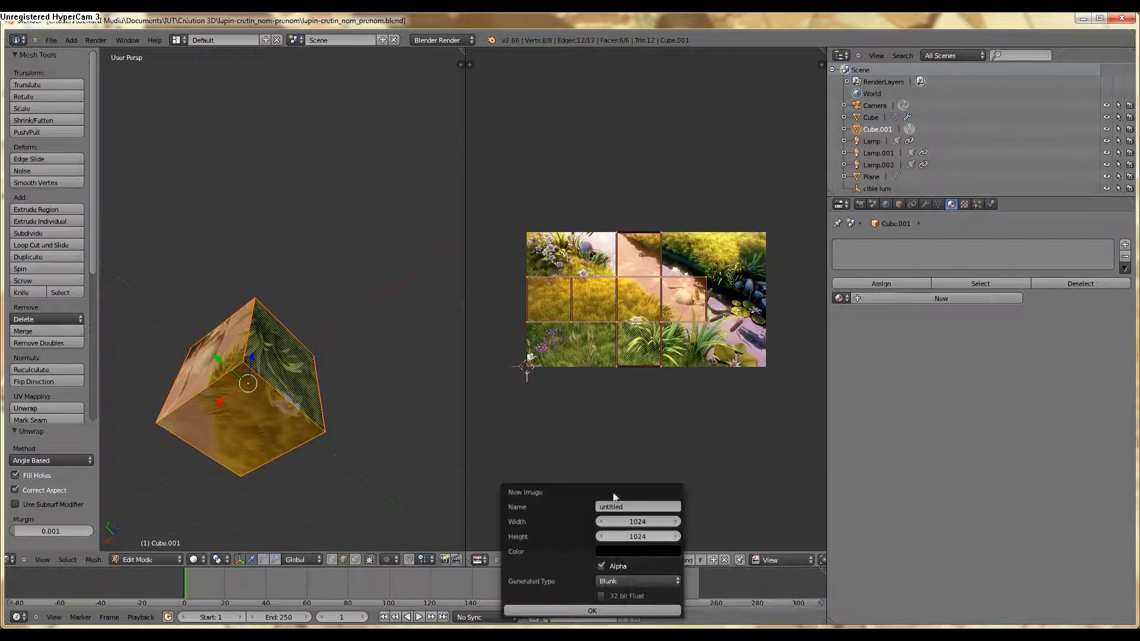
left_click(624, 582)
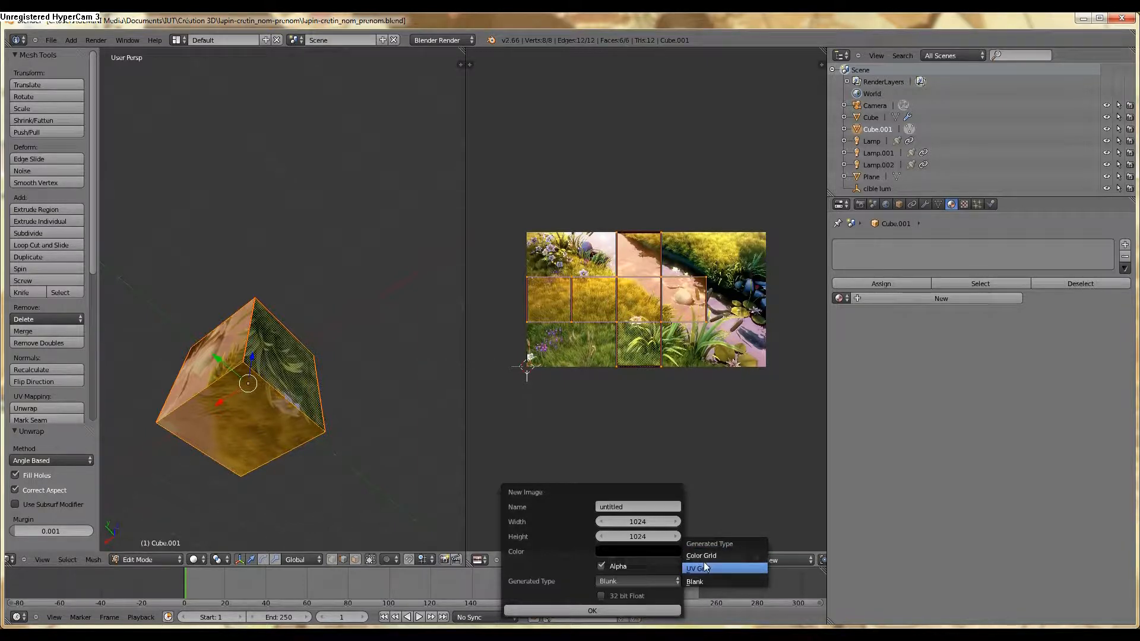
left_click(718, 552)
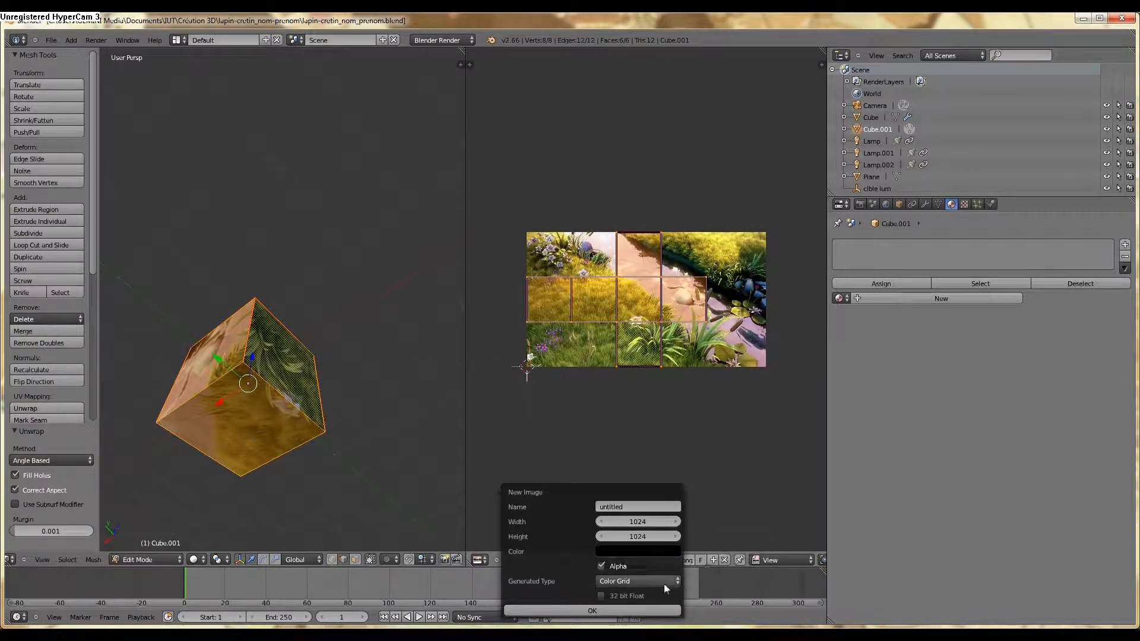
left_click(611, 611)
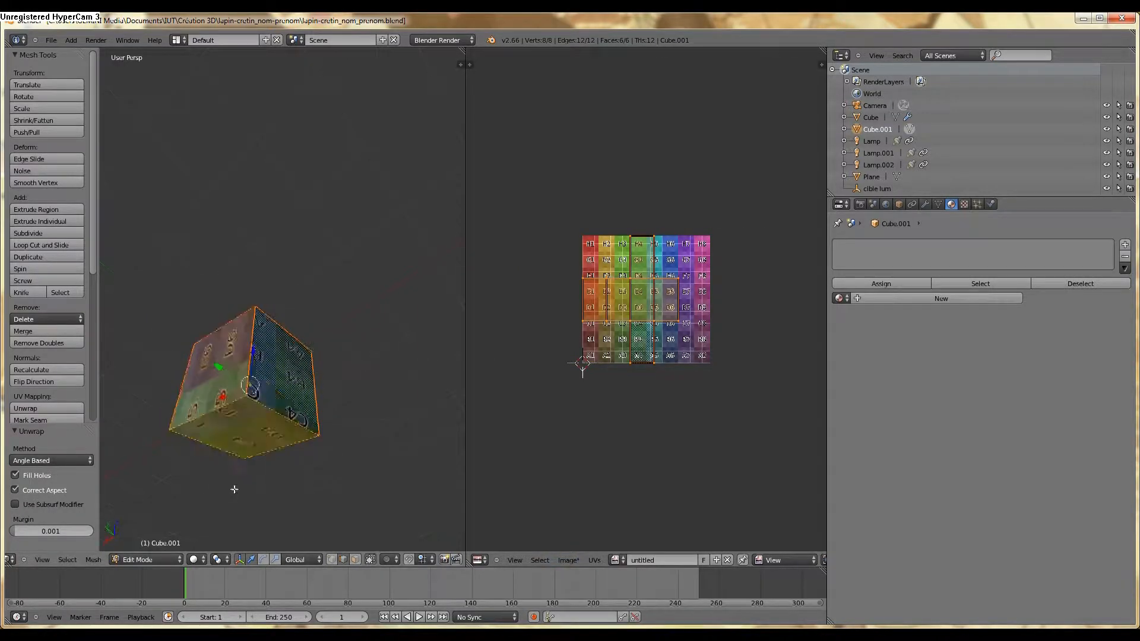
Unwrap the cube again over the Color Grid image and compare its faces with the grid labels in the UV layout
middle_click_drag(234, 489, 216, 523)
key("u")
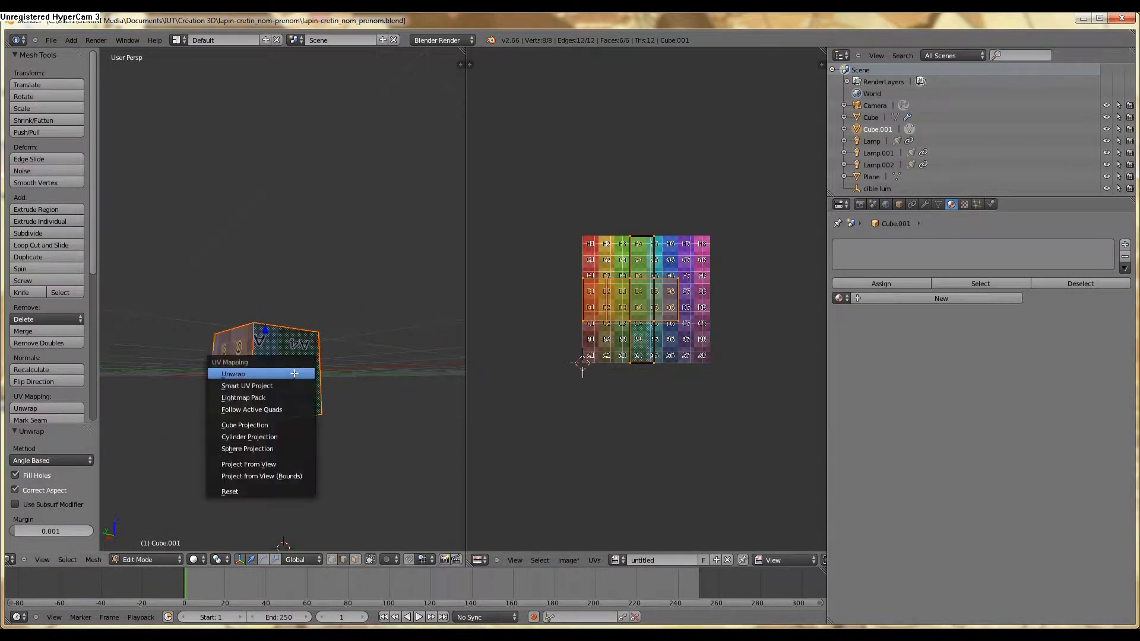
left_click(293, 371)
middle_click_drag(347, 365, 262, 508)
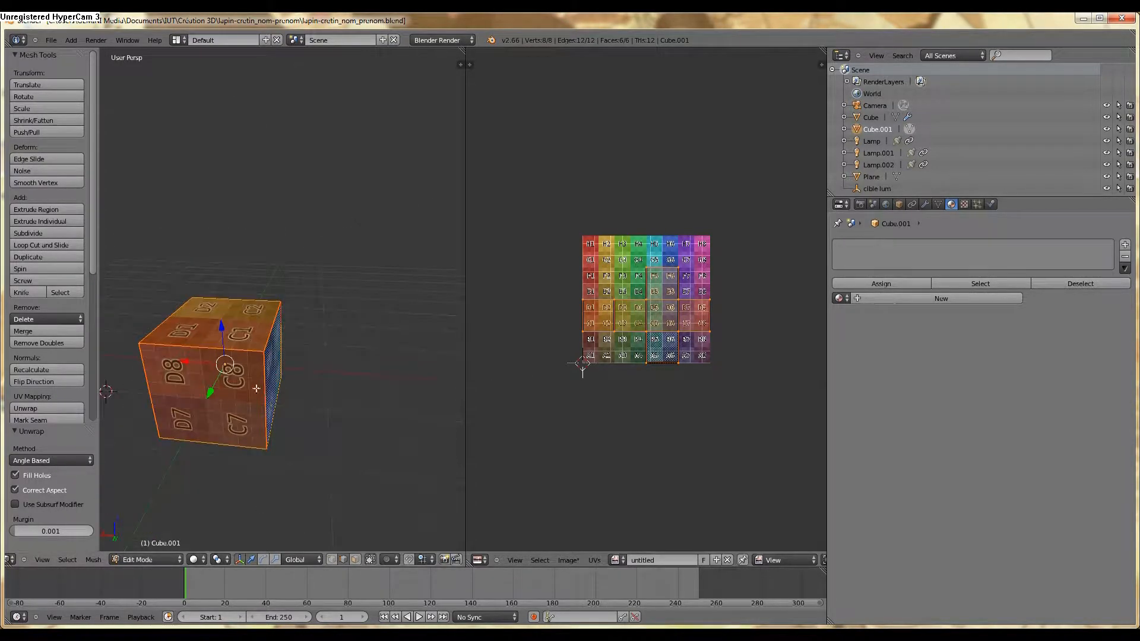
middle_click_drag(304, 378, 333, 332)
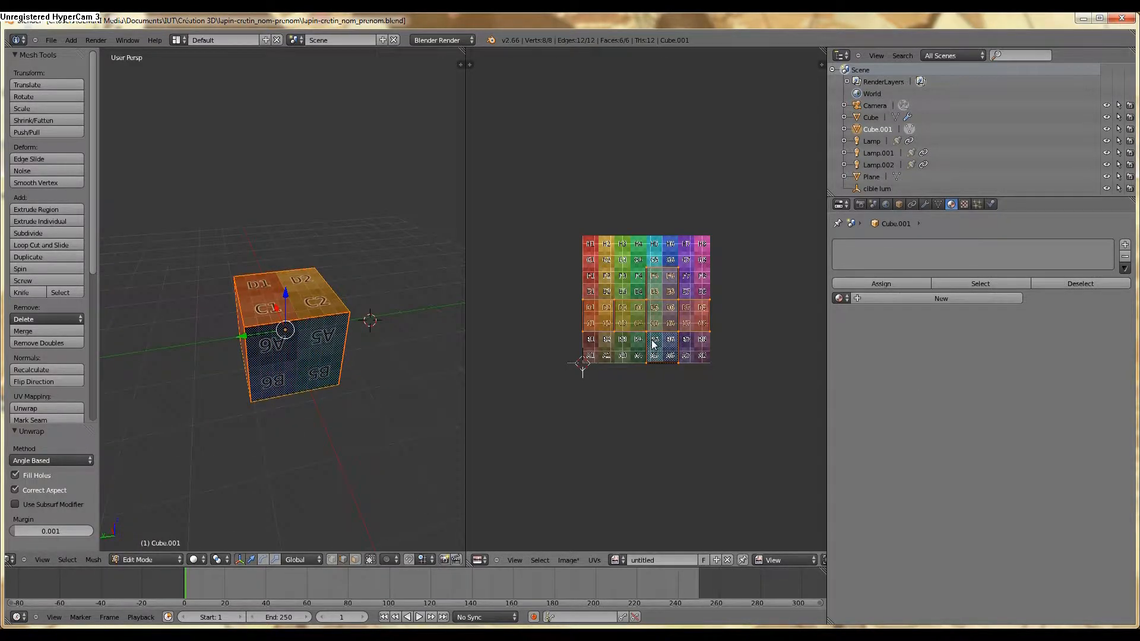
scroll(653, 344, "up", 3)
left_click(645, 364)
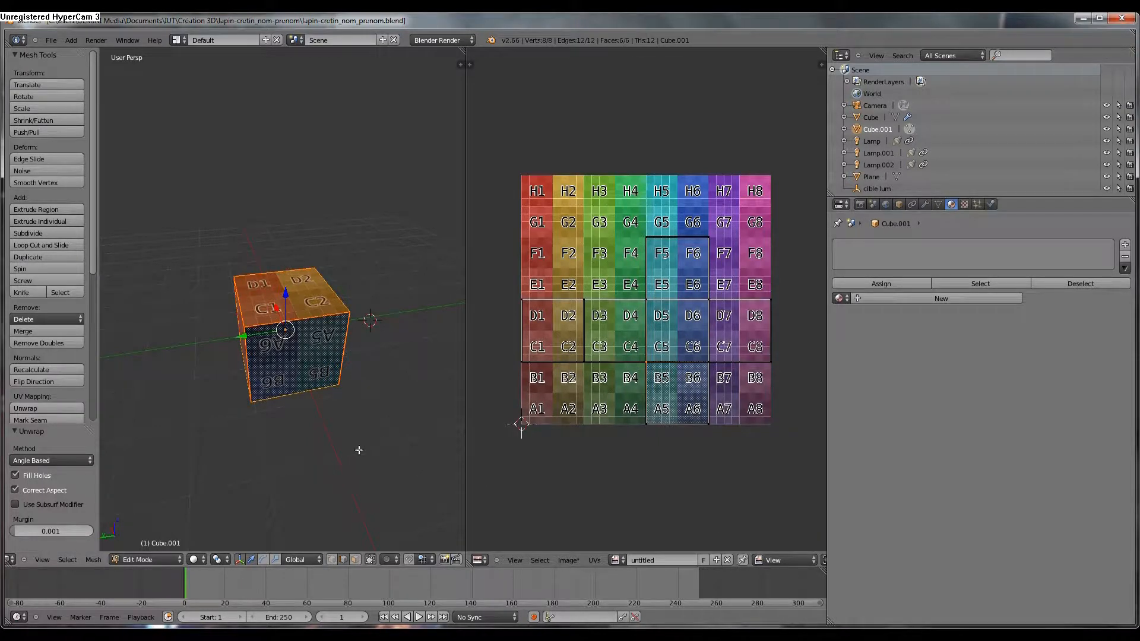
Delete the demonstration cube in Object Mode and unlink the untitled grid image from the image editor
key("Tab")
key("x")
left_click(300, 363)
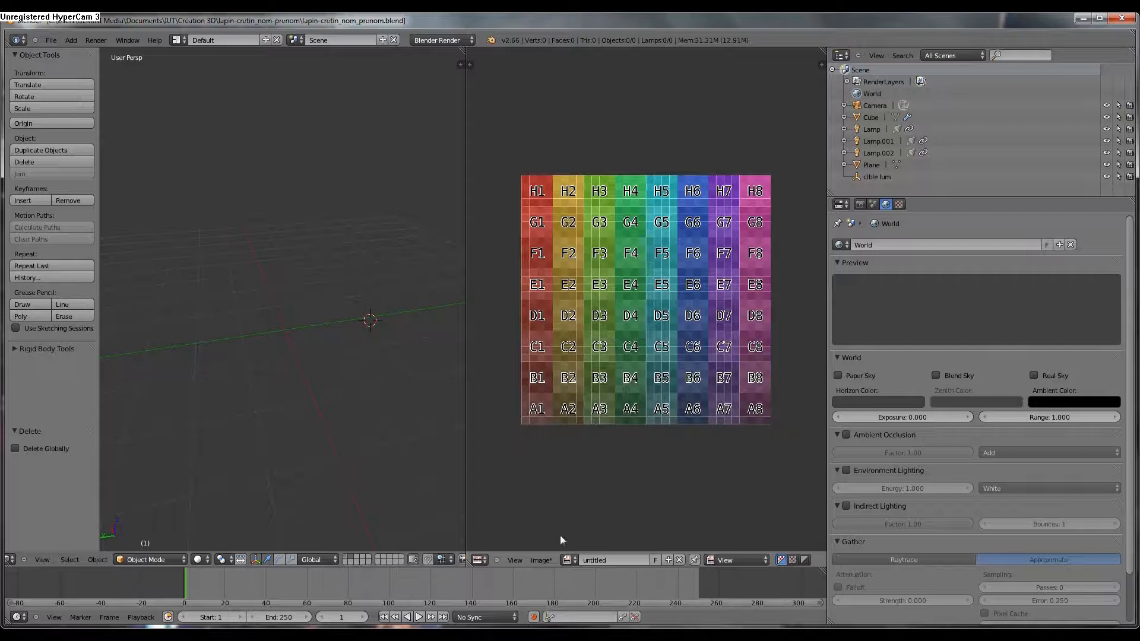
left_click(680, 560)
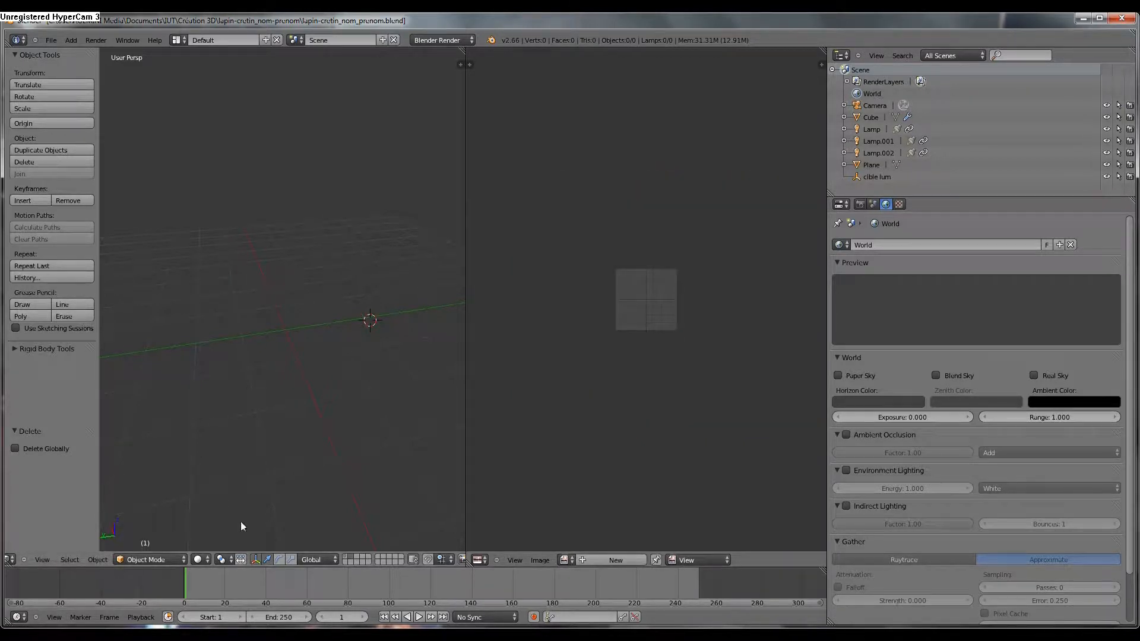
Show the rabbit's layer and unlink the landscape image from all of the rabbit's faces in Edit Mode, finishing in Object Mode
left_click(347, 560)
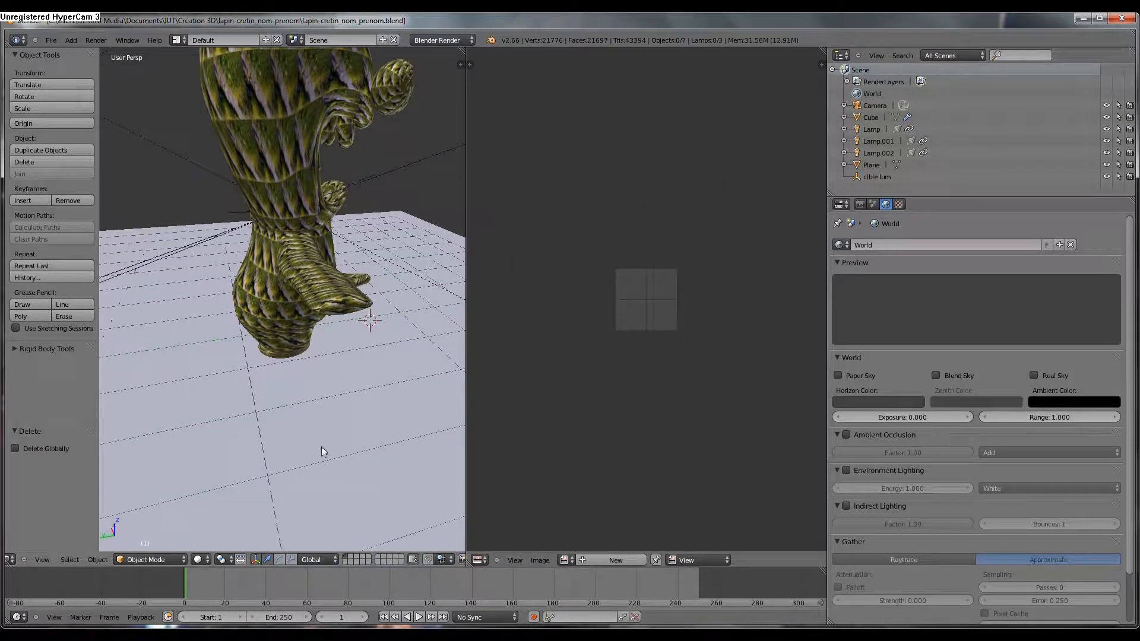
middle_click_drag(329, 389, 251, 344)
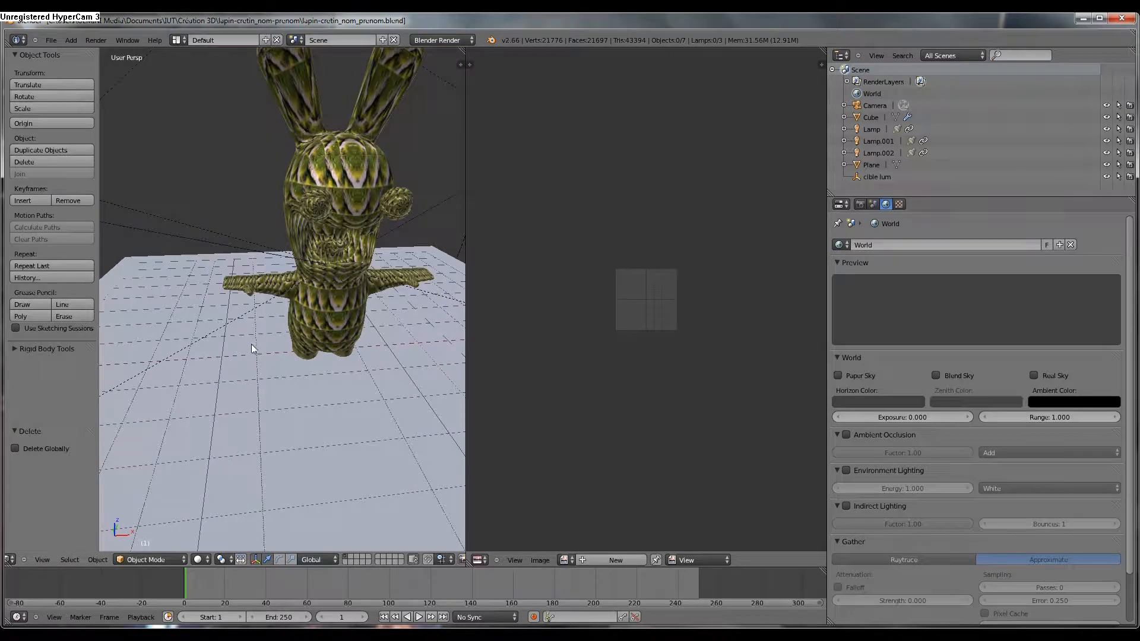
right_click(331, 251)
key("Tab")
key("a")
key("a")
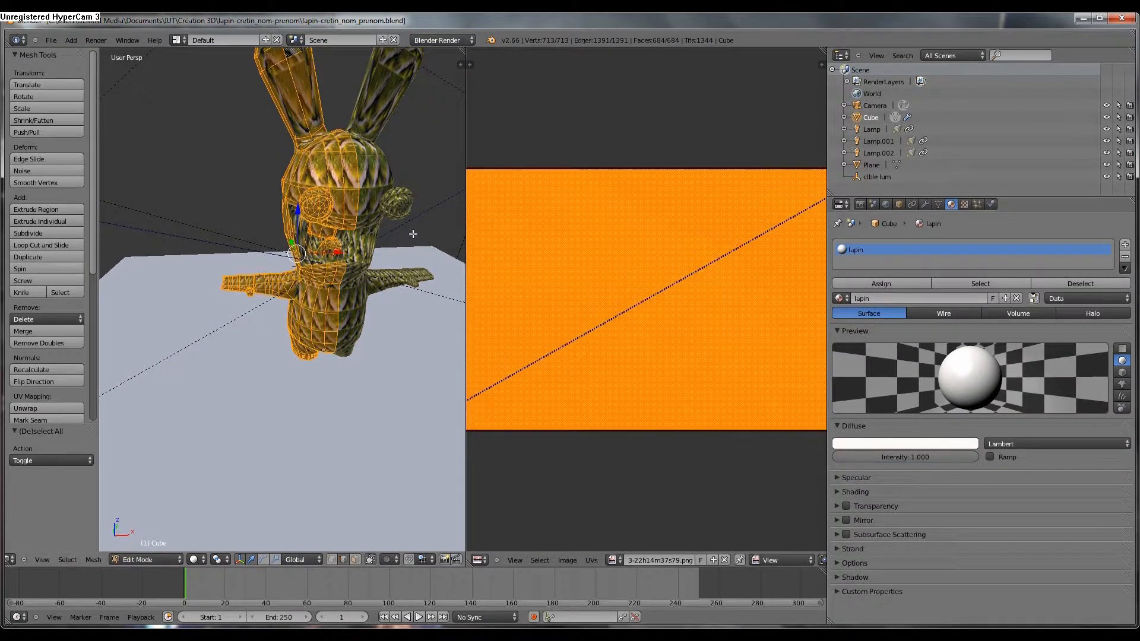
left_click(724, 560)
scroll(359, 336, "up", 2)
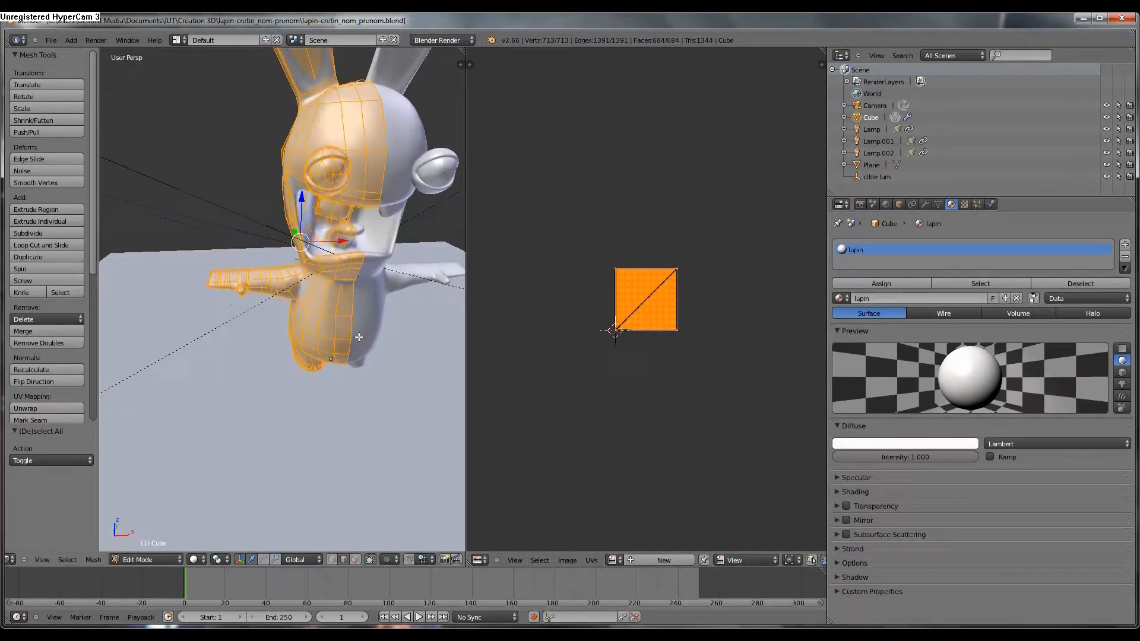
key("Tab")
middle_click_drag(354, 339, 344, 311)
scroll(308, 365, "up", 2)
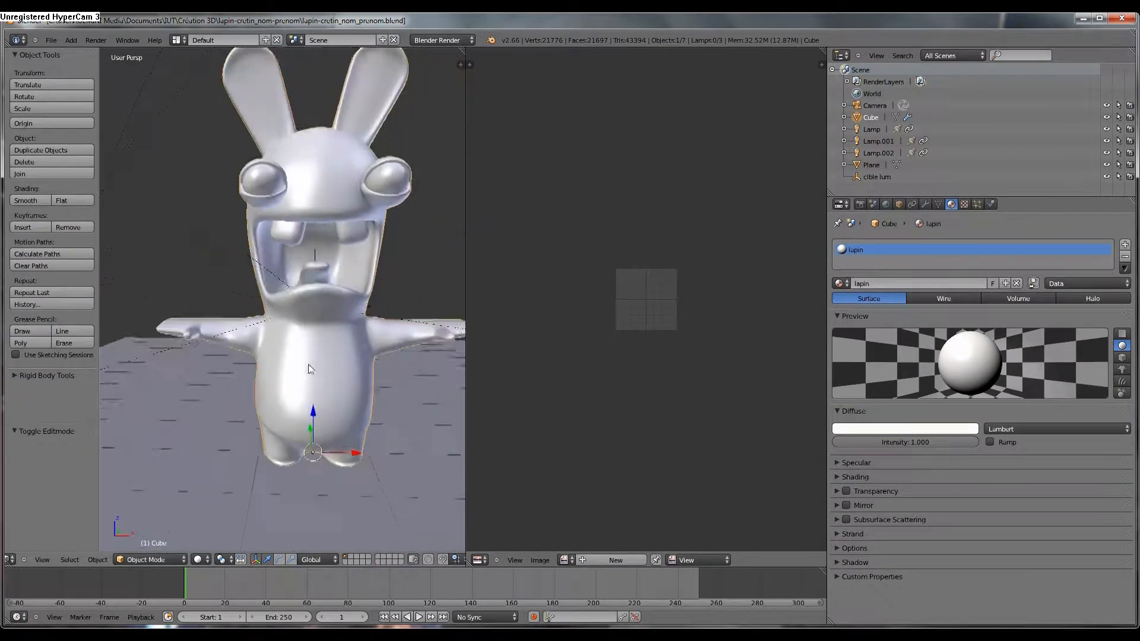
scroll(308, 364, "down", 2)
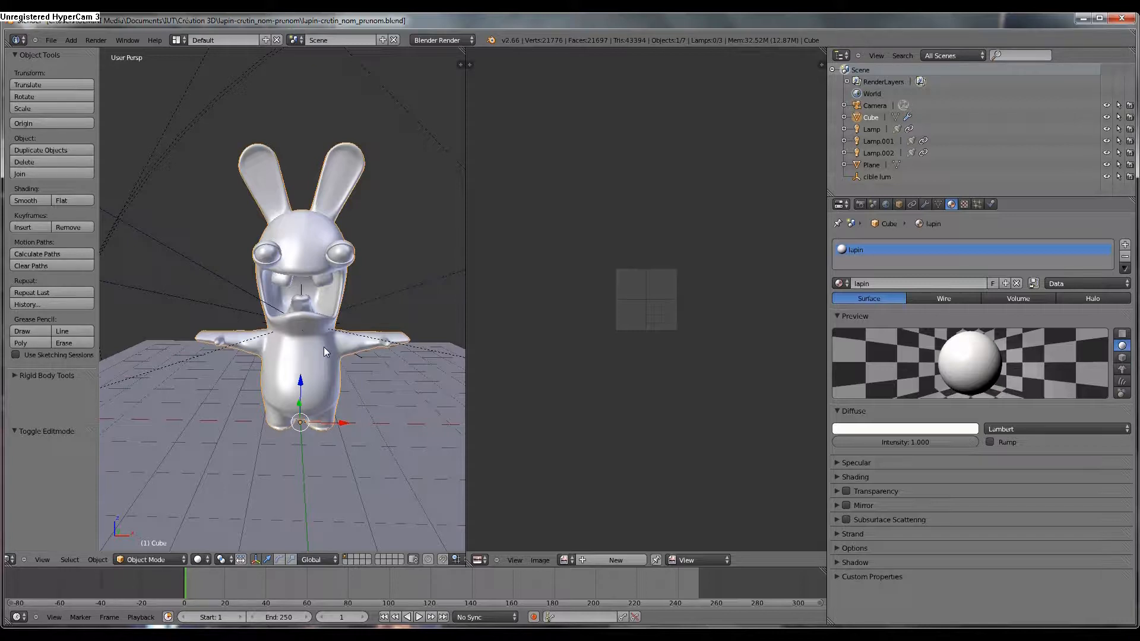
Move the rabbit to layer 11 and display only that layer in the 3D view
key("m")
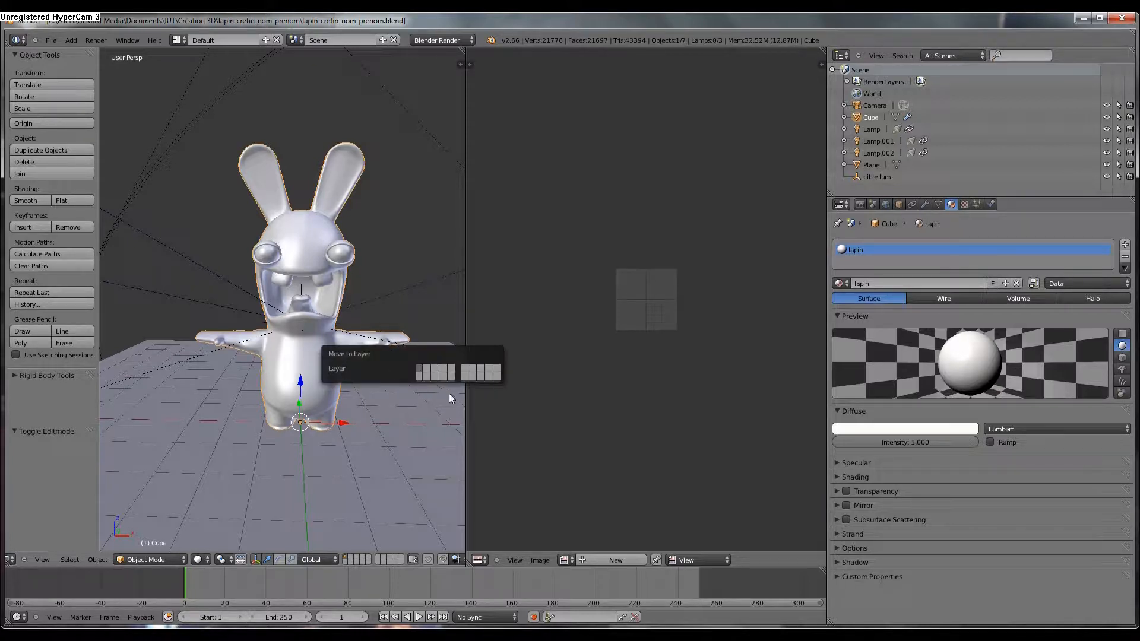
left_click(418, 377)
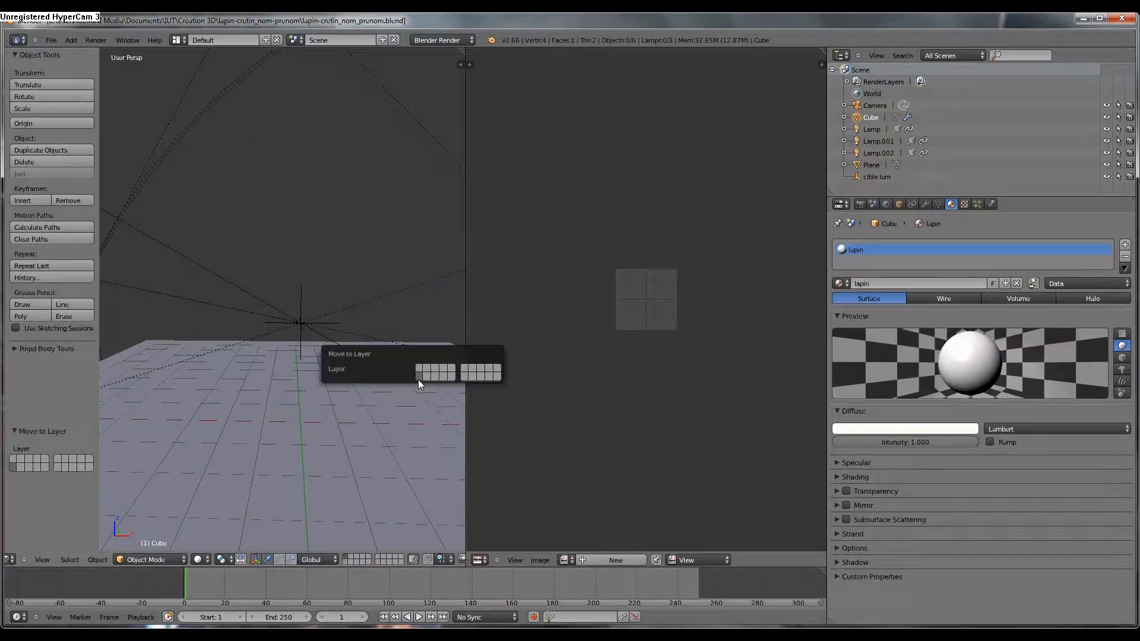
left_click(344, 561)
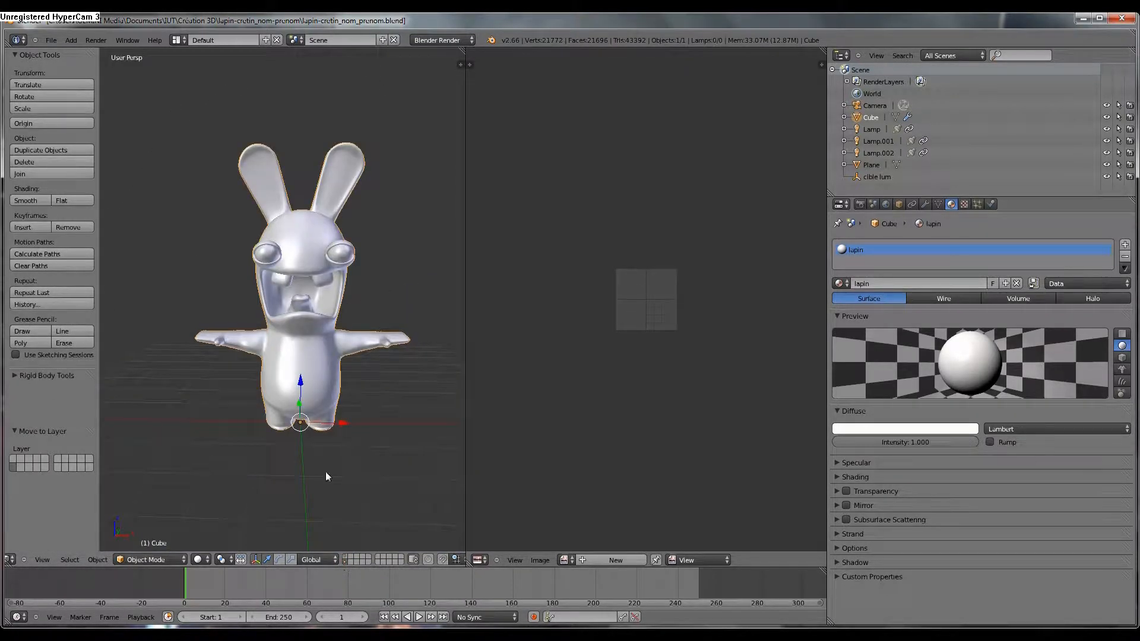
scroll(319, 341, "up", 3)
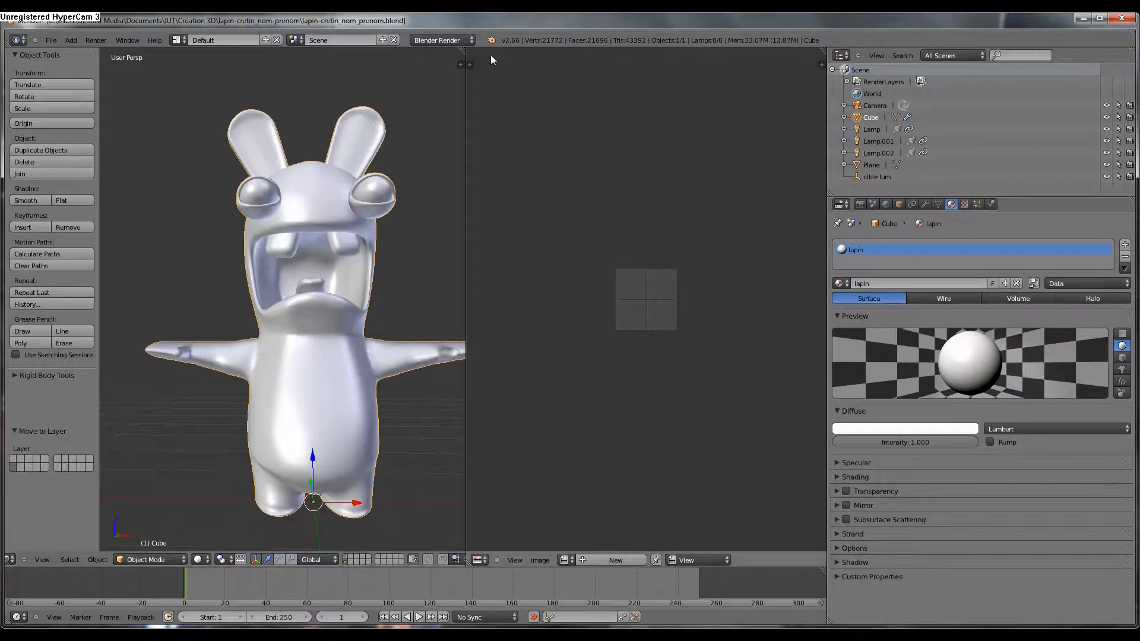
Hide the tool shelf to give the rabbit more room in the 3D view
key("n")
key("n")
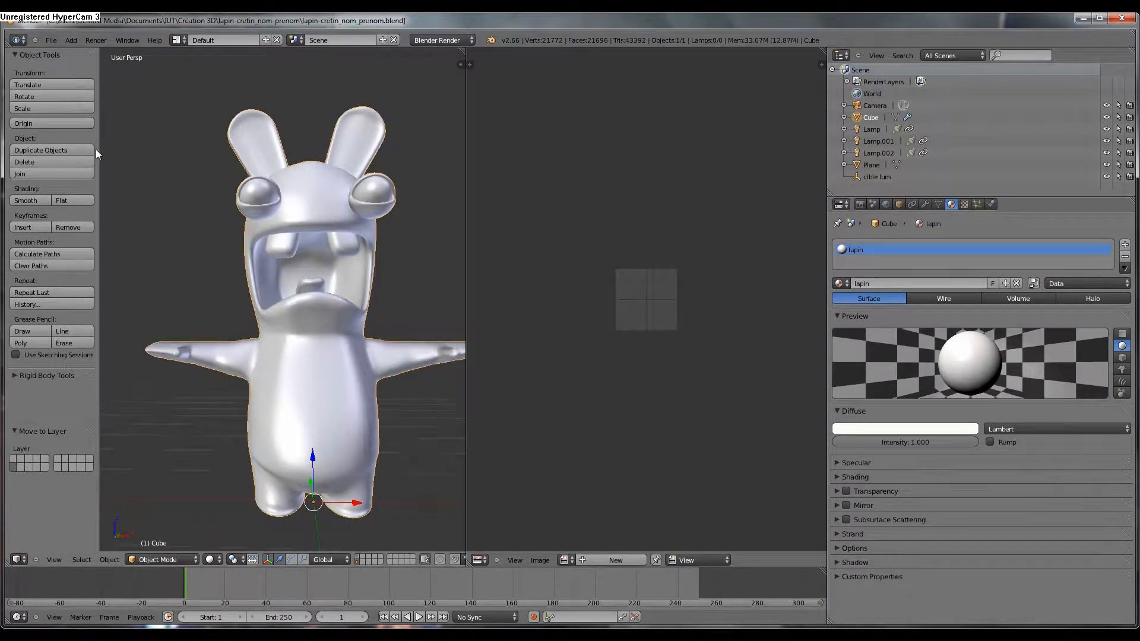
key("t")
scroll(154, 256, "down", 1)
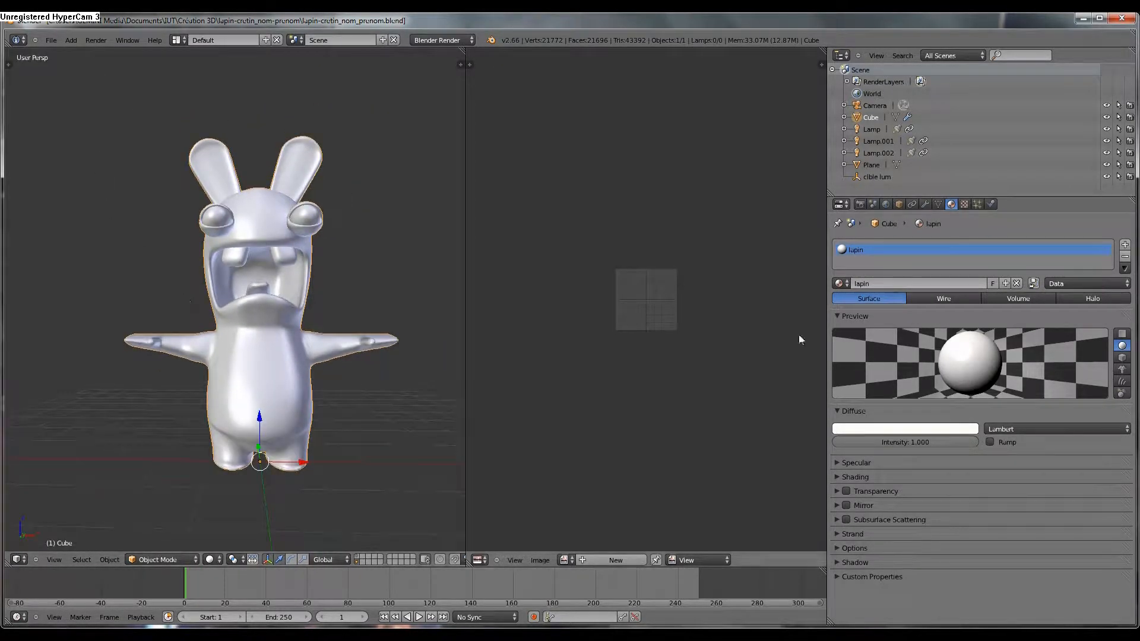
Turn off the viewport display of the rabbit's Subsurf modifier
left_click(925, 204)
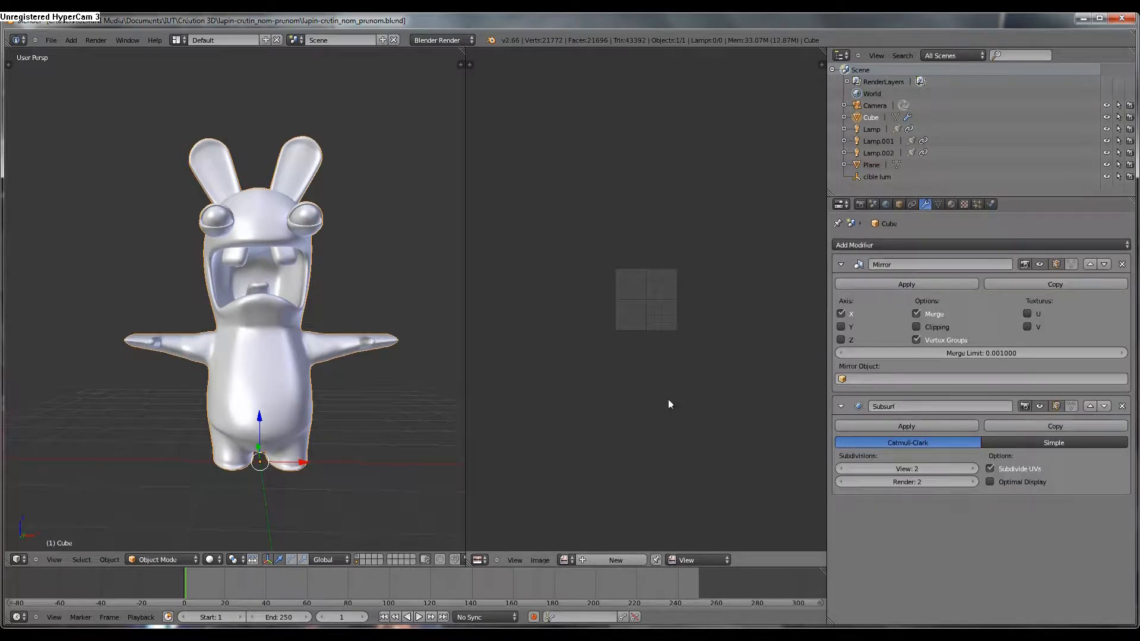
left_click(1039, 406)
middle_click_drag(333, 323, 376, 348)
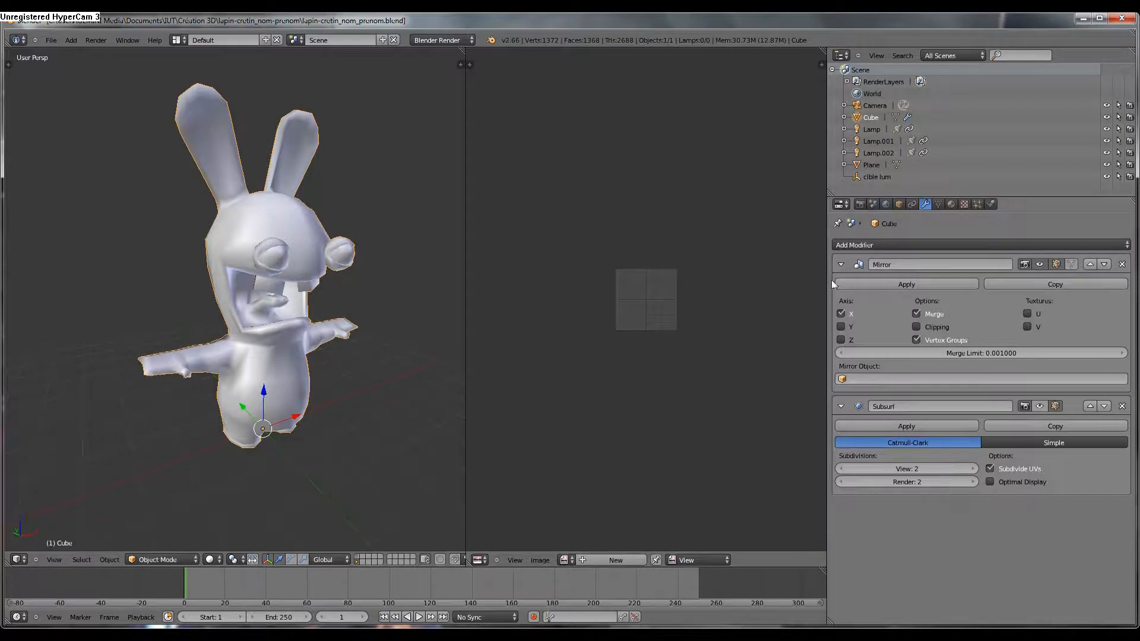
middle_click_drag(211, 394, 215, 331)
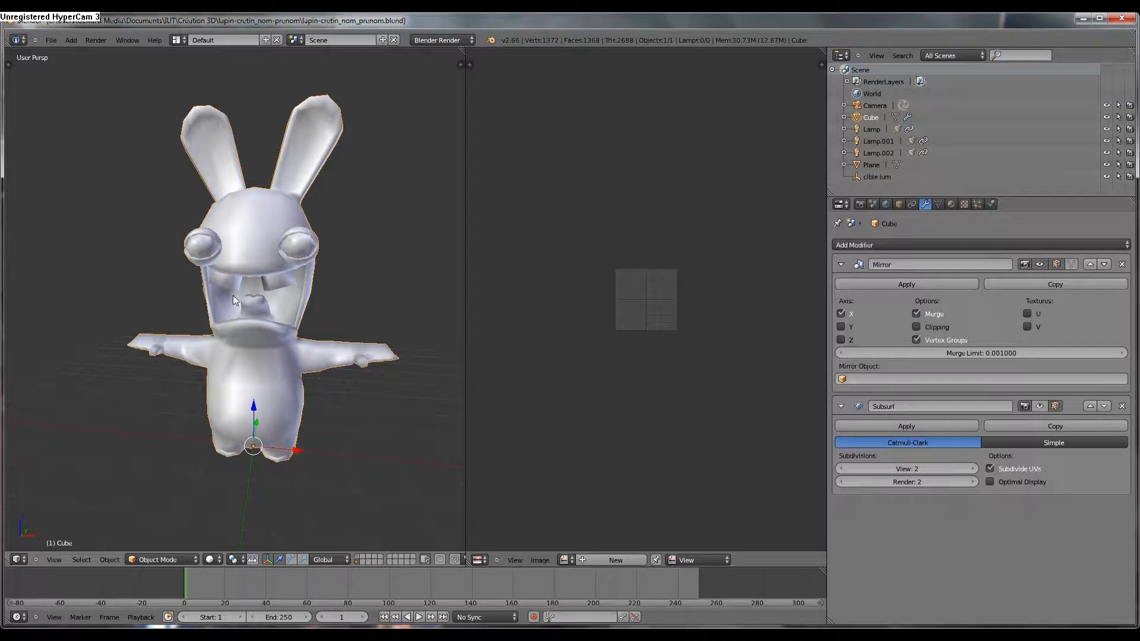
Preview the half mesh by switching the Mirror modifier's viewport display off and back on, and apply the Mirror modifier
left_click(1037, 263)
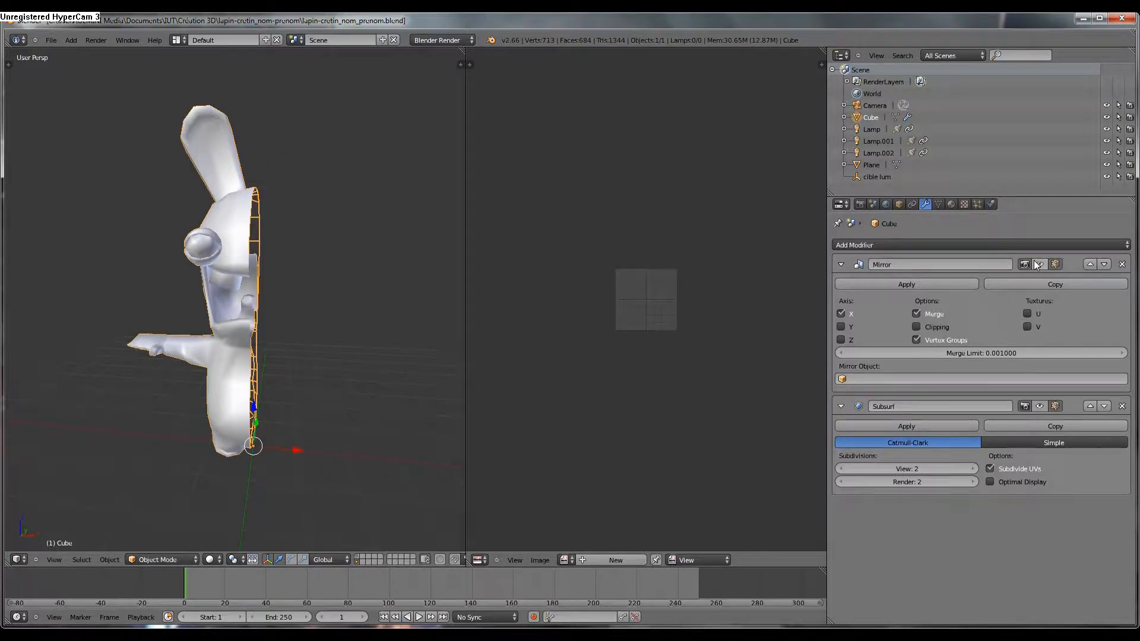
left_click(1035, 262)
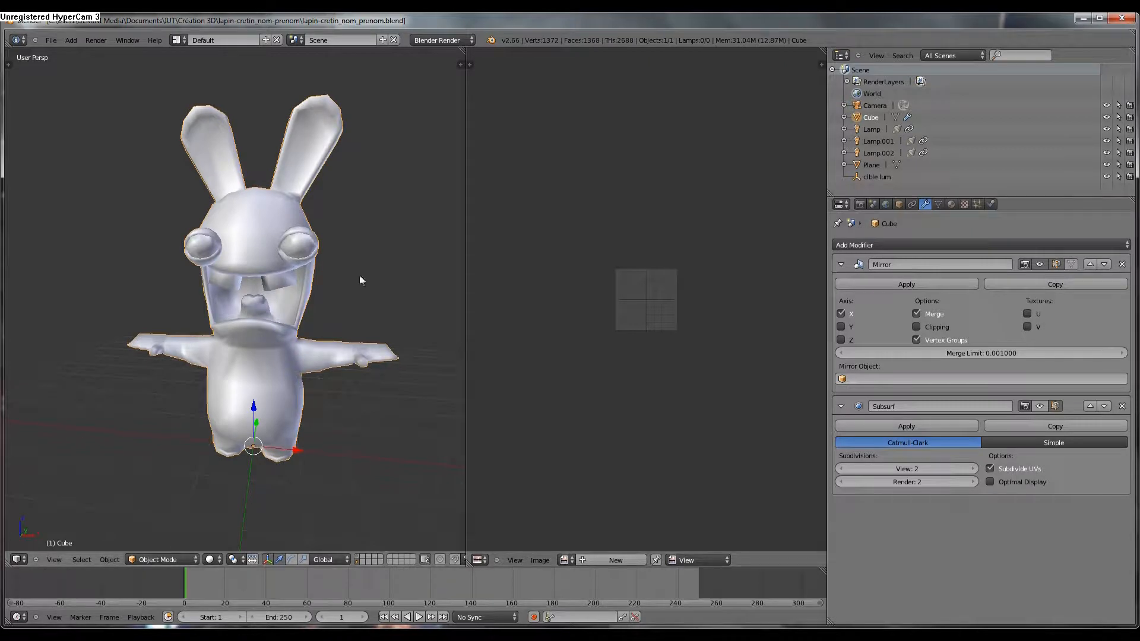
middle_click_drag(215, 336, 262, 342)
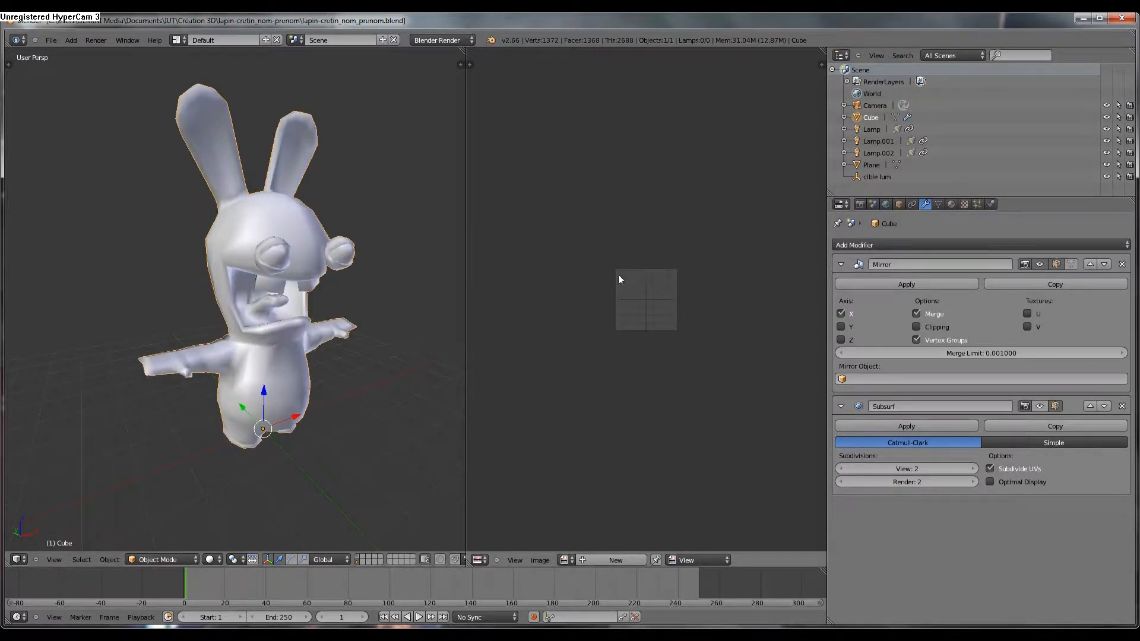
left_click(914, 284)
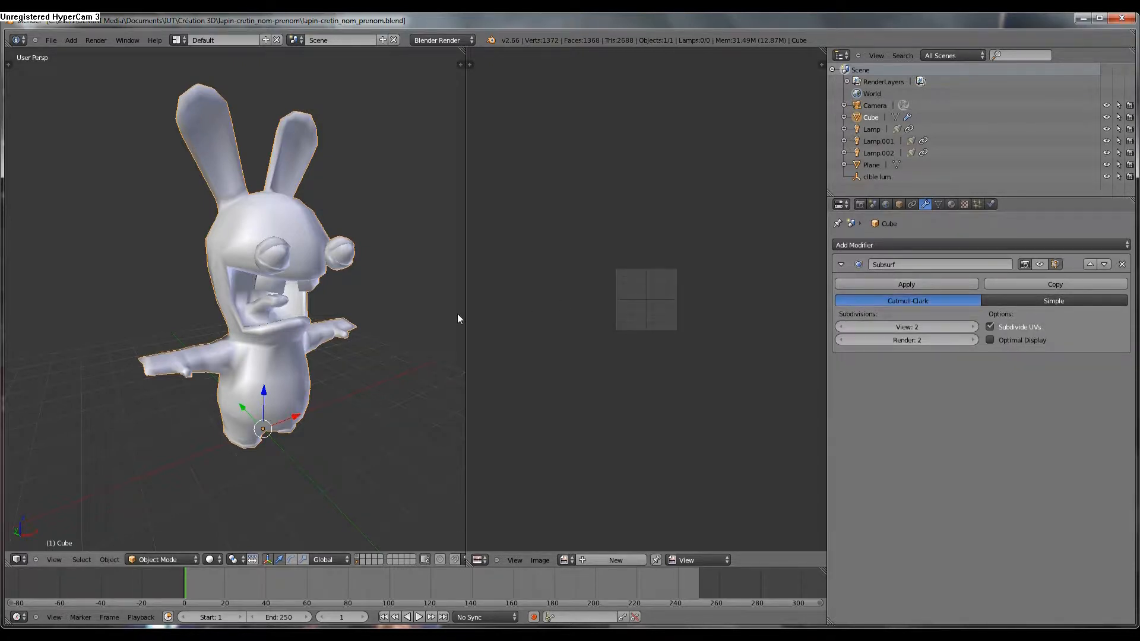
Enter Edit Mode on the rabbit, deselect the whole mesh and try to unlink the landscape image
key("Tab")
middle_click_drag(279, 322, 623, 333)
middle_click_drag(178, 344, 336, 347)
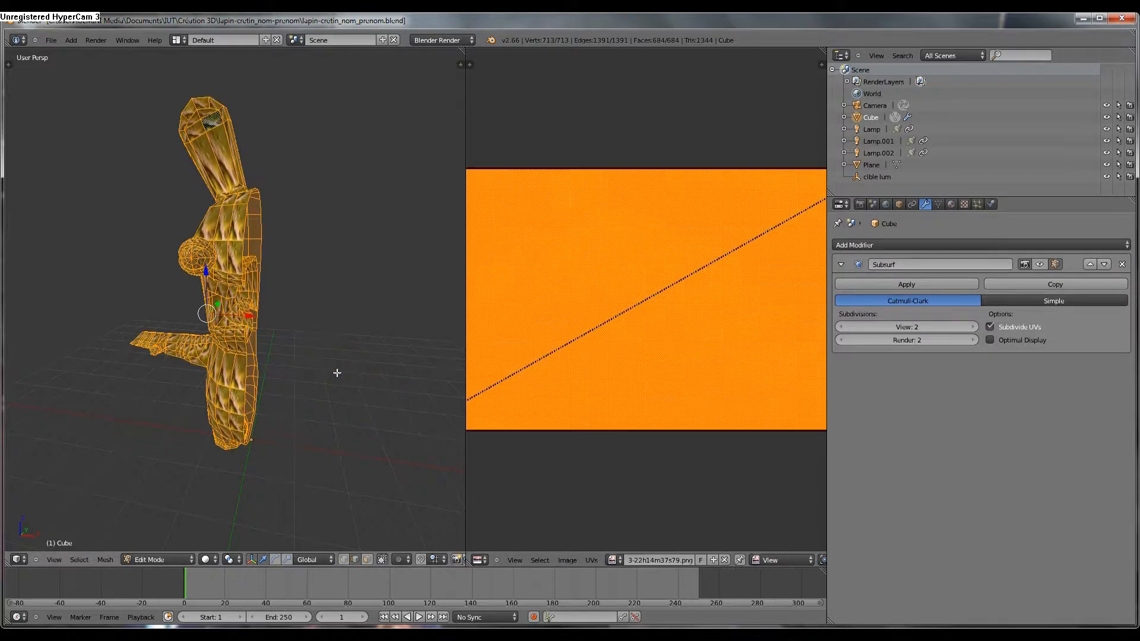
key("a")
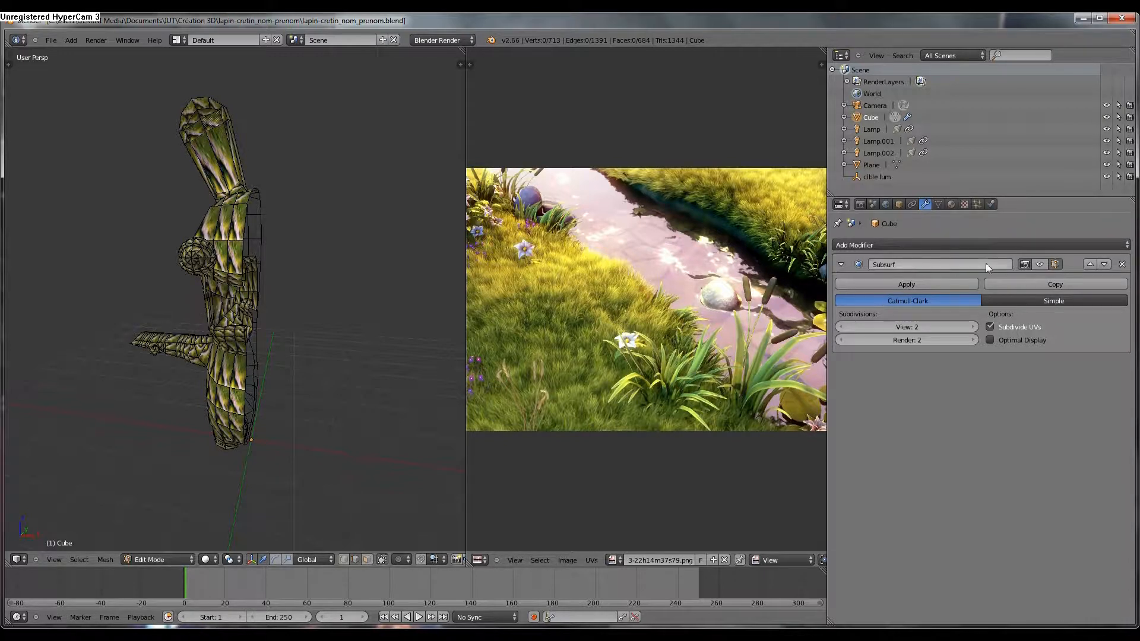
left_click(724, 560)
middle_click_drag(309, 261, 380, 237)
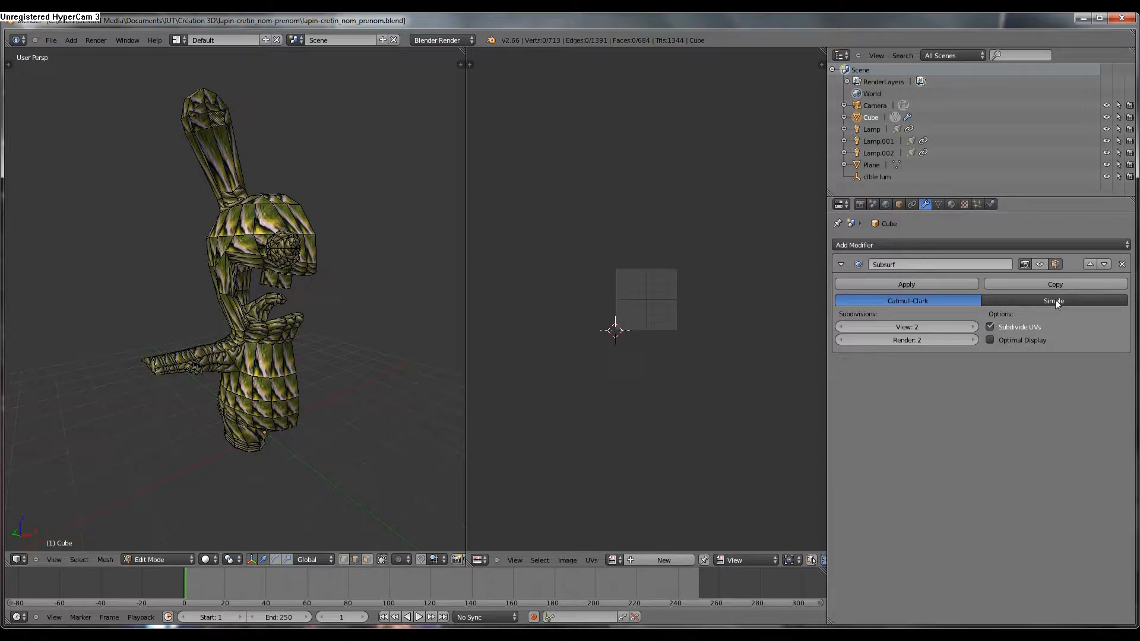
Add a Mirror modifier on the X axis to the rabbit's half mesh
left_click(1006, 244)
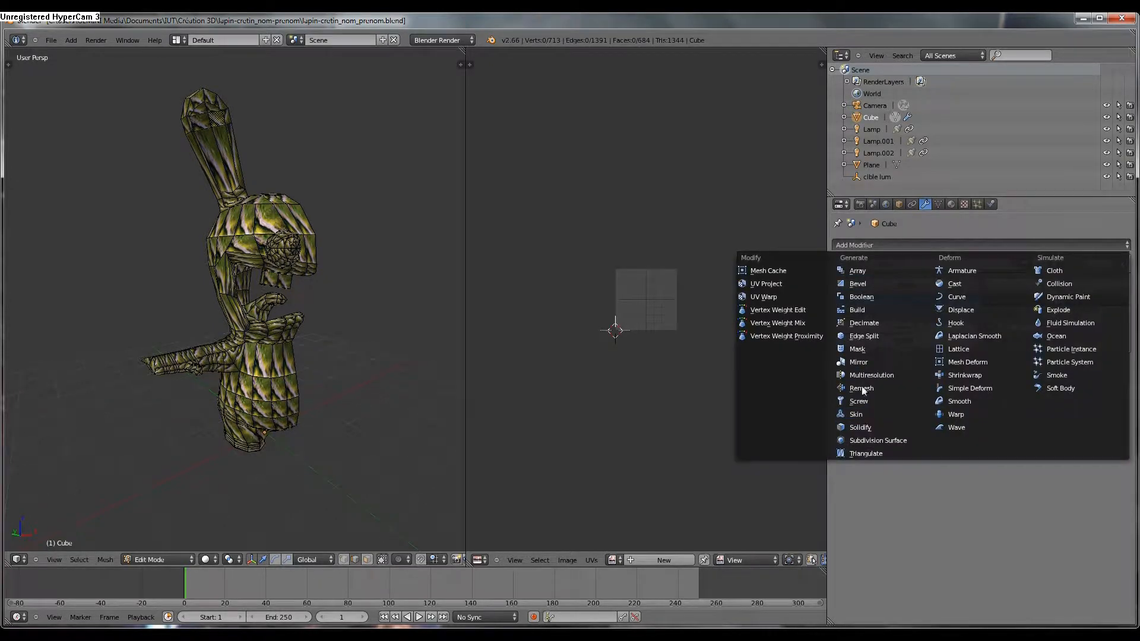
left_click(863, 363)
middle_click_drag(261, 250, 332, 356)
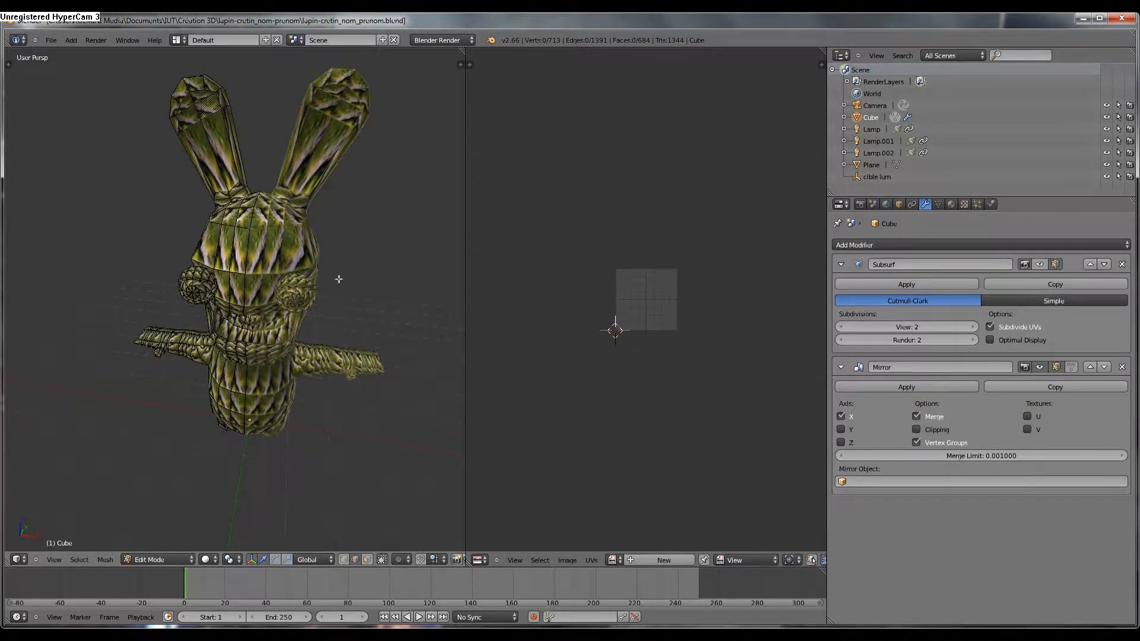
Unlink the landscape image from all of the rabbit's faces in Edit Mode and return to Object Mode
key("Tab")
key("Tab")
middle_click_drag(253, 372, 269, 334)
key("a")
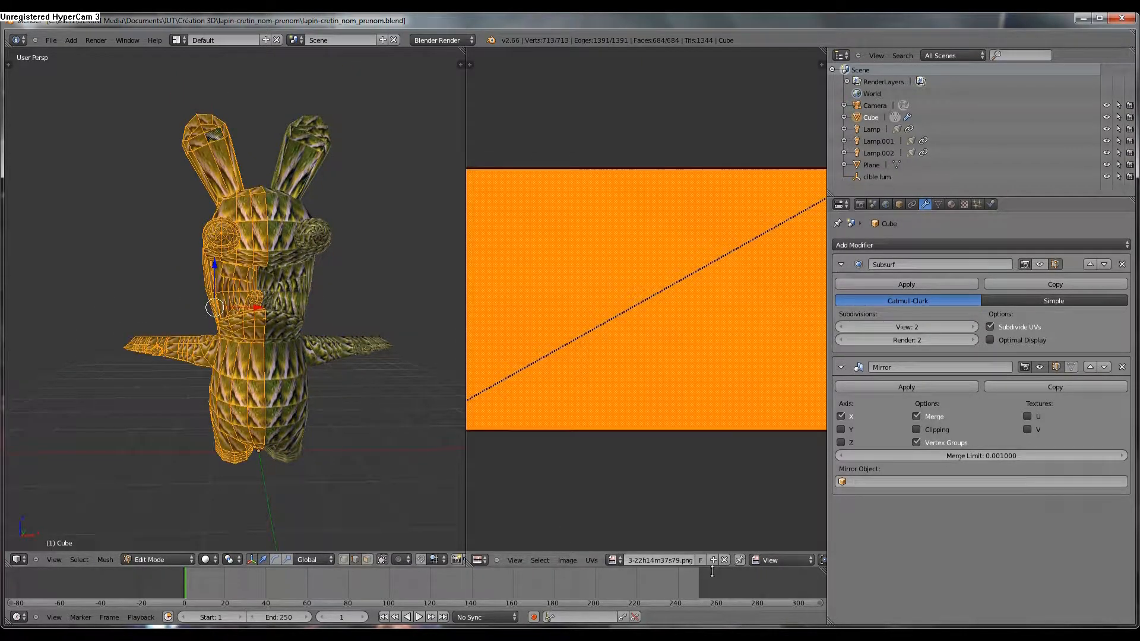
left_click(724, 560)
key("Tab")
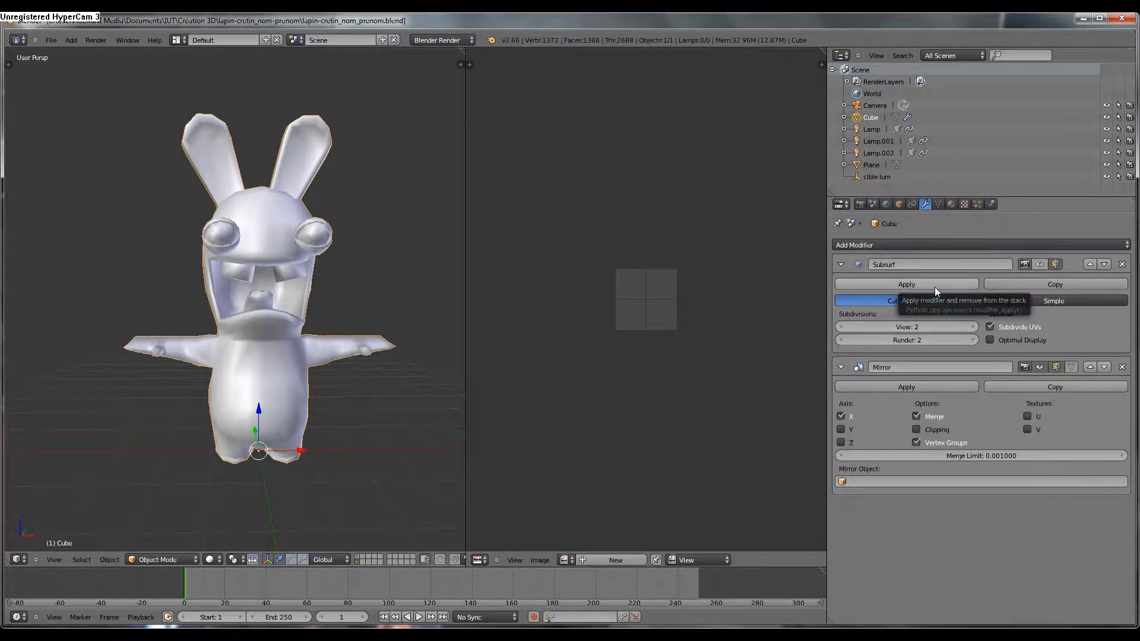
Move the Mirror modifier above Subsurf and apply it to the rabbit
left_click(1093, 367)
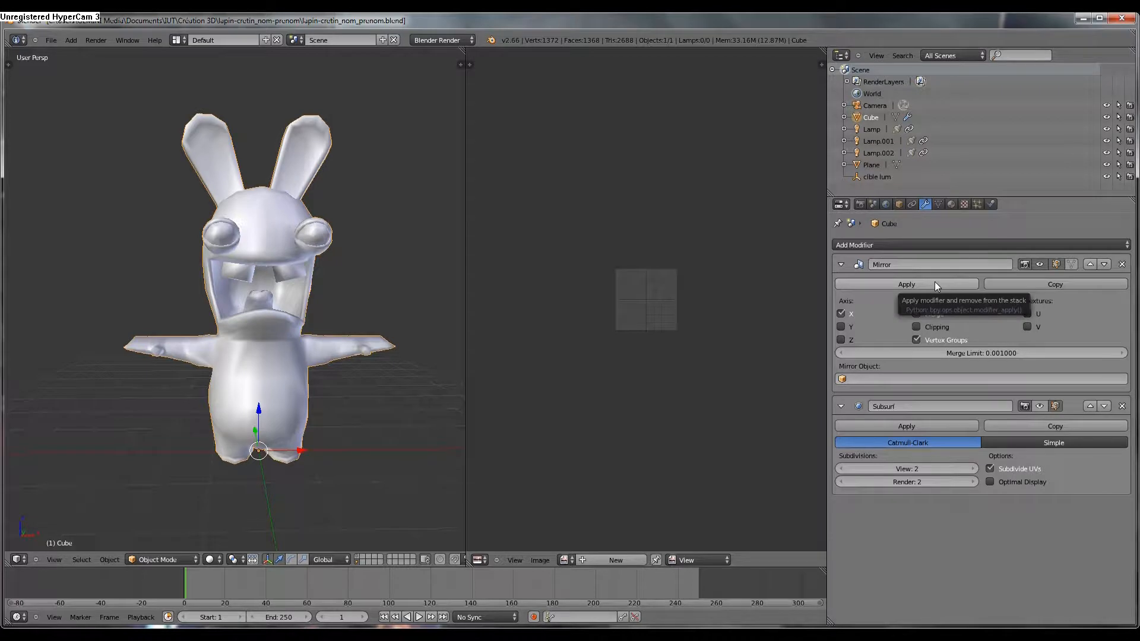
left_click(902, 285)
Unwrap the whole rabbit in Edit Mode and examine its UV layout and body shape
scroll(260, 339, "up", 3)
key("Tab")
middle_click_drag(258, 335, 260, 384)
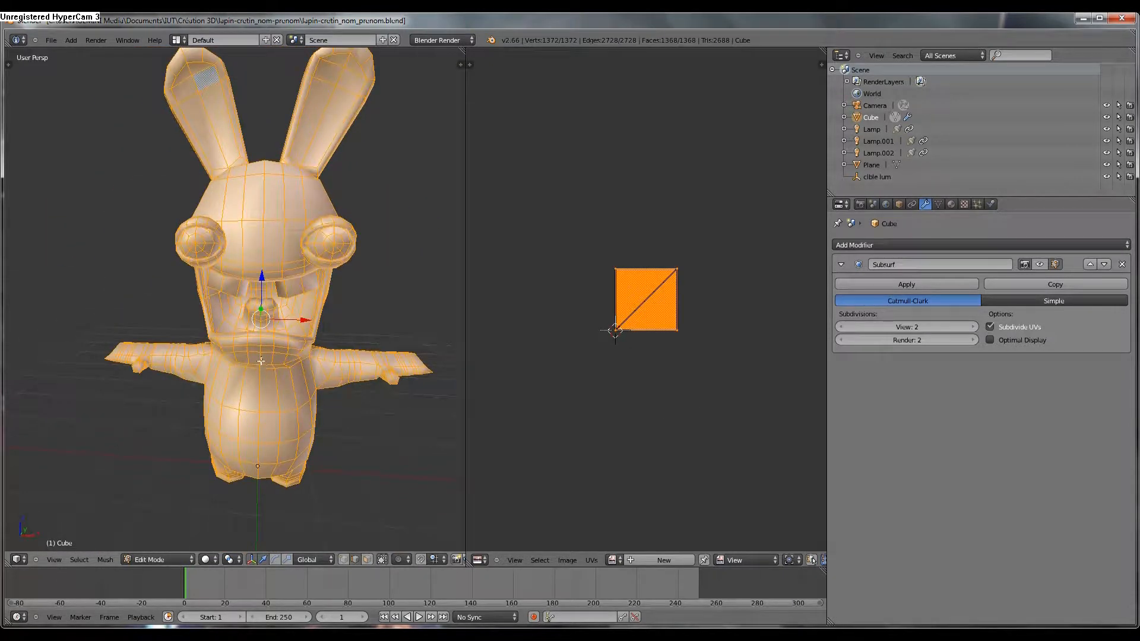
key("u")
left_click(259, 356)
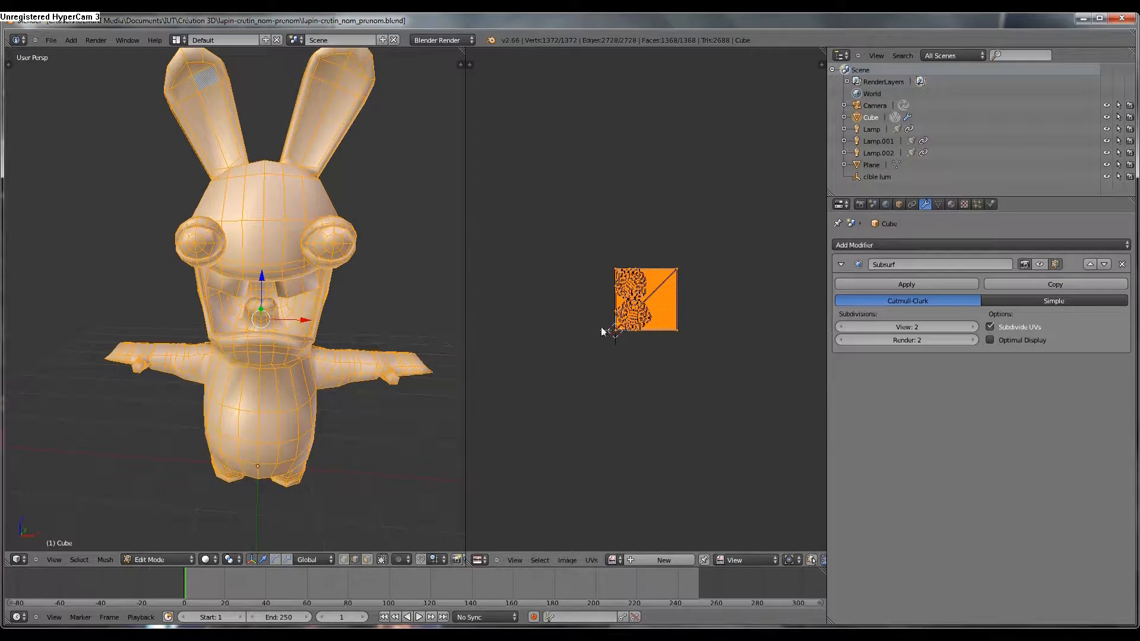
scroll(601, 328, "up", 6)
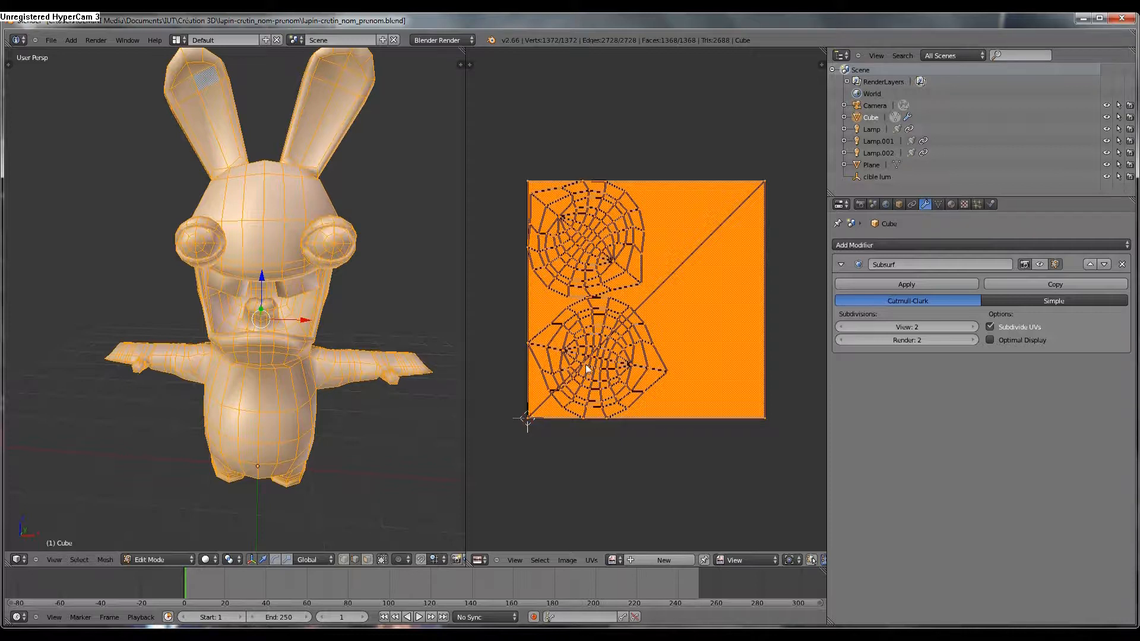
middle_click_drag(326, 249, 448, 326)
middle_click_drag(419, 332, 237, 287)
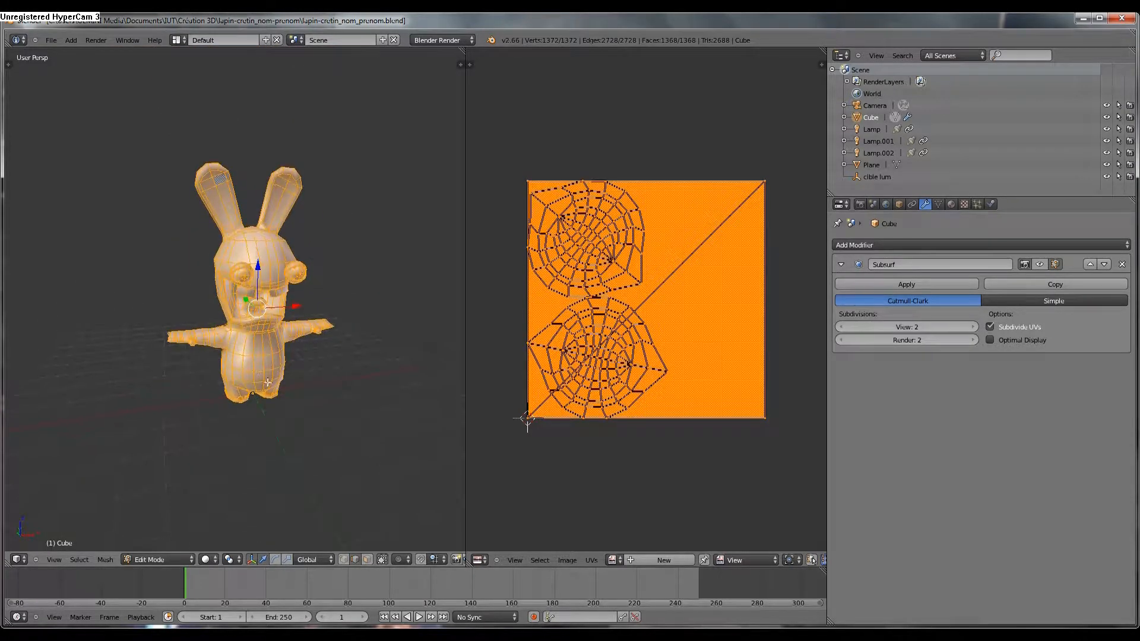
middle_click_drag(277, 438, 303, 390)
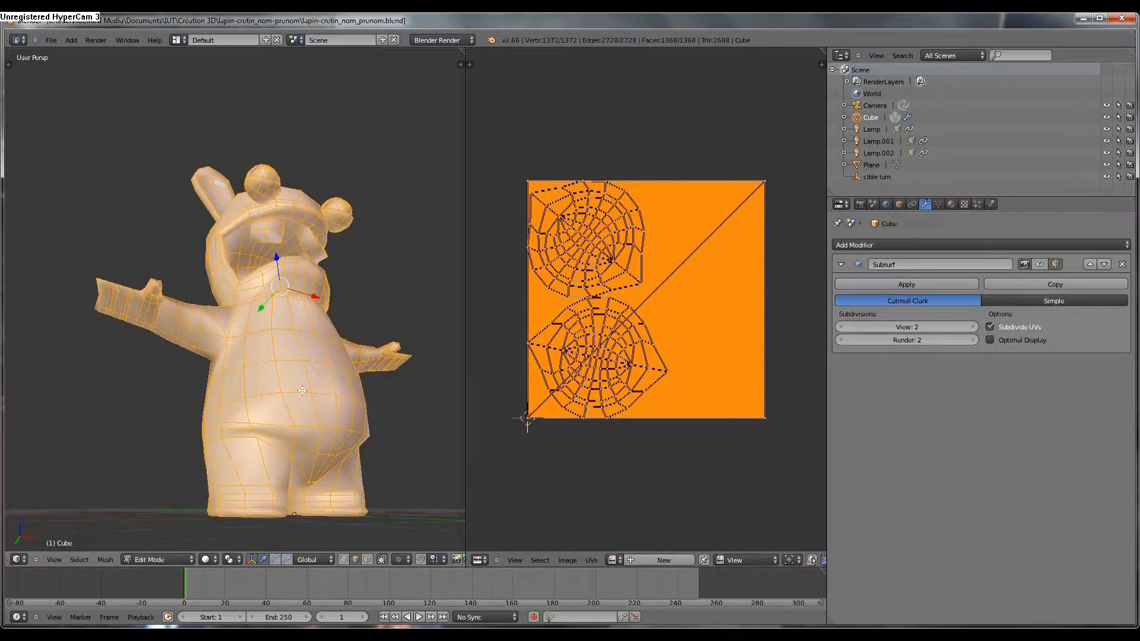
Undo the rabbit's unwrap and the application of its Mirror modifier
key("ctrl+z")
key("ctrl+z")
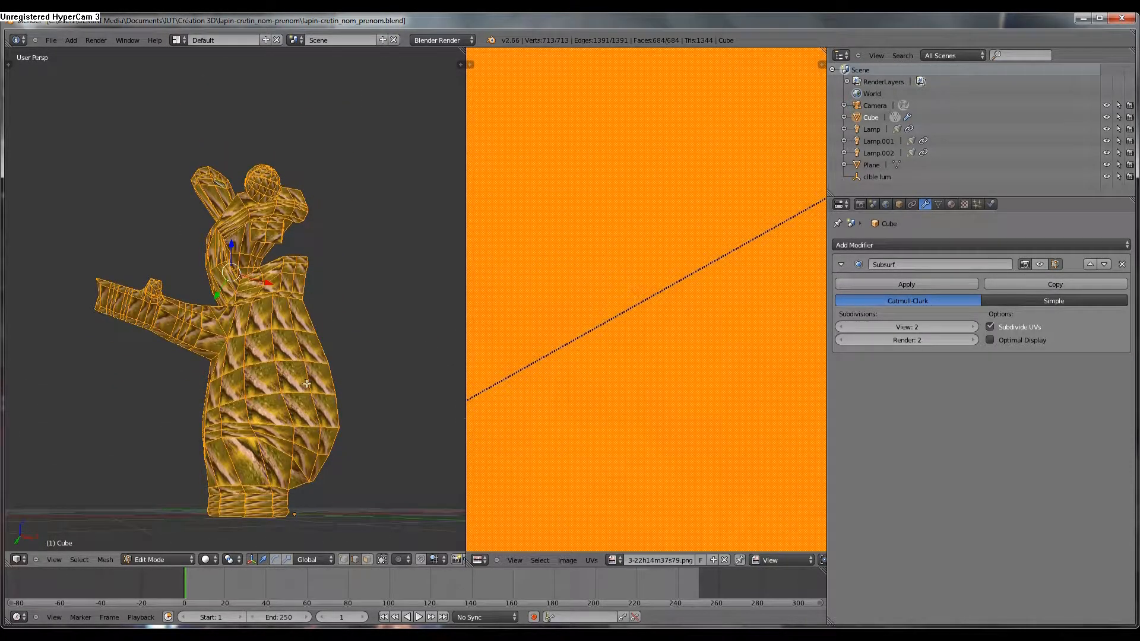
scroll(345, 379, "down", 3)
middle_click_drag(438, 383, 567, 395)
scroll(356, 386, "up", 3)
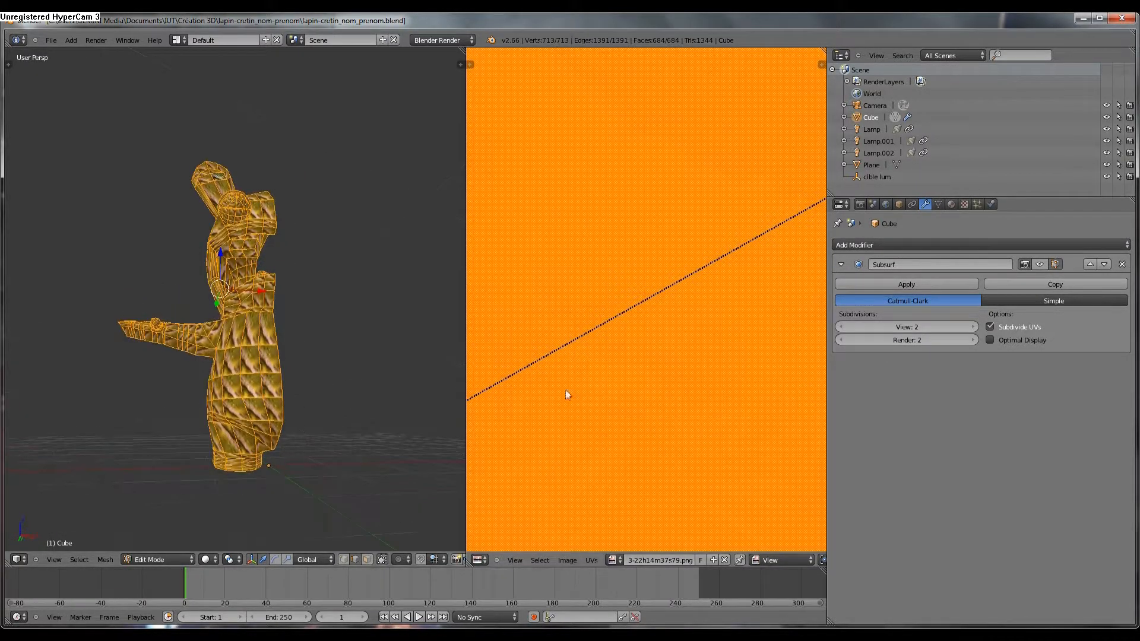
Unlink the landscape image from the rabbit's half mesh and add a Mirror modifier placed above Subsurf
left_click(725, 561)
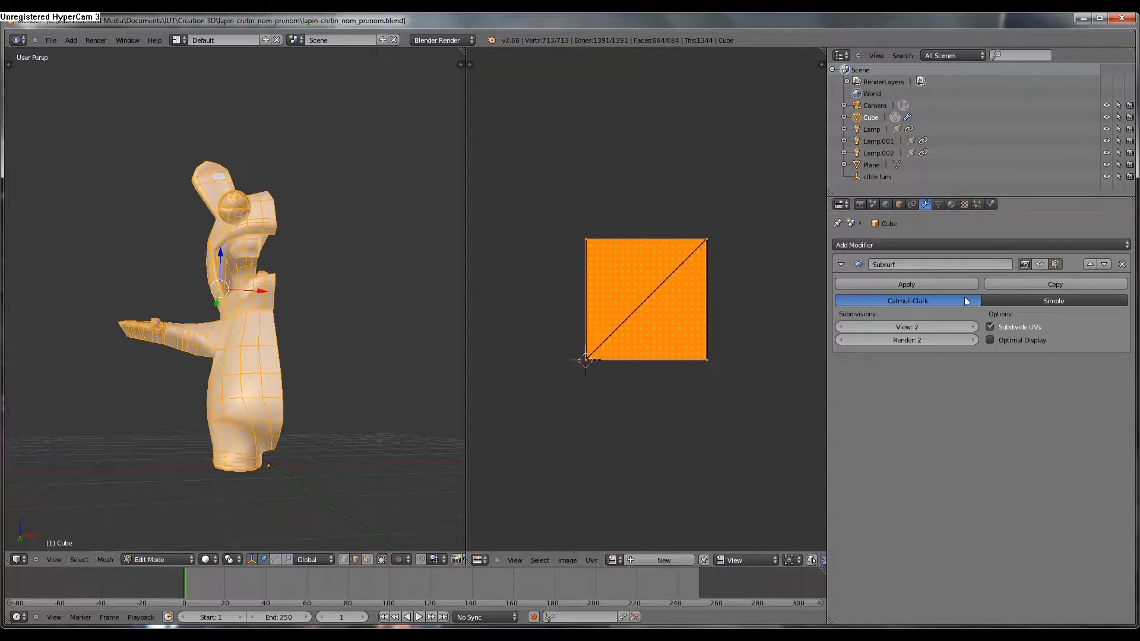
left_click(956, 247)
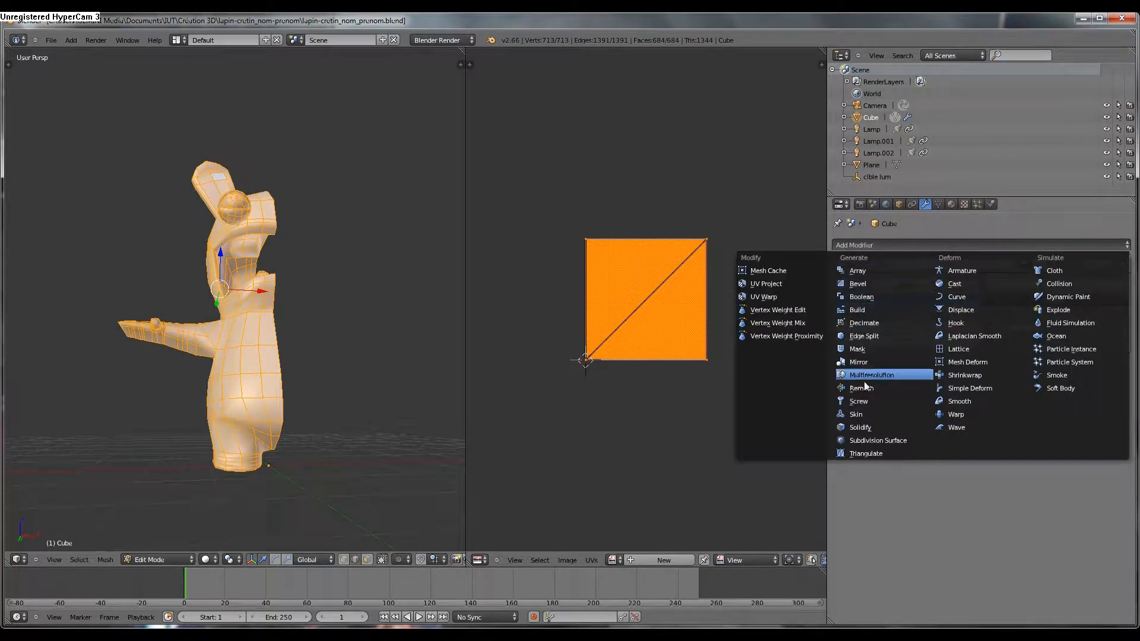
left_click(859, 363)
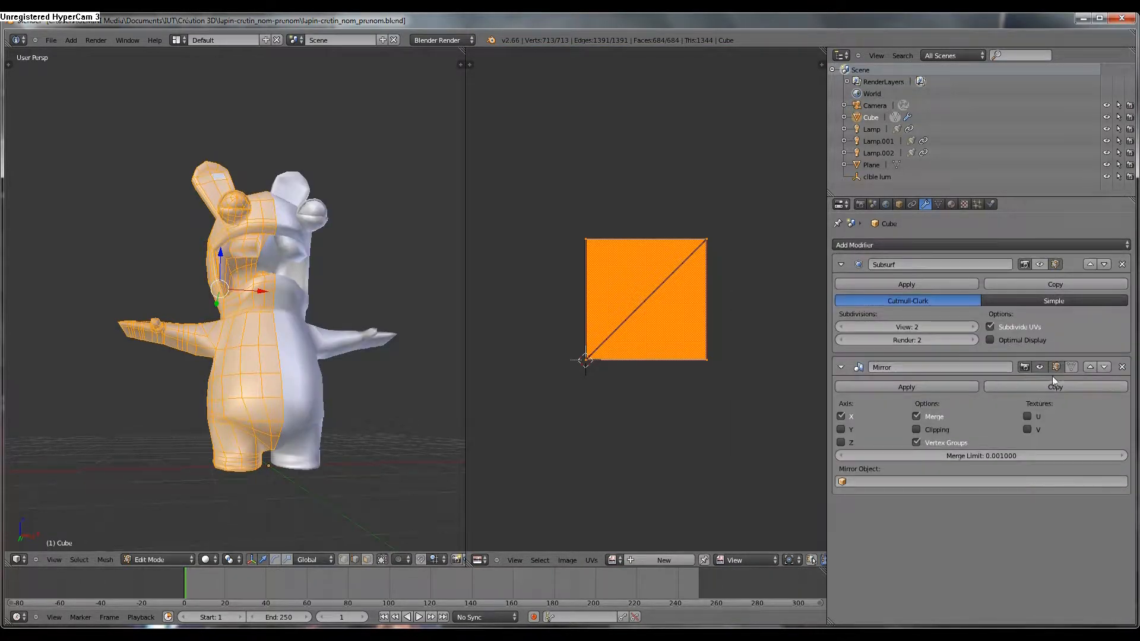
left_click(1088, 367)
Mark the edge loop around the sole of the rabbit's foot as a seam
mouse_move(325, 392)
middle_mouse_down()
mouse_move(321, 345)
mouse_move(382, 402)
mouse_move(310, 377)
middle_mouse_up()
mouse_move(265, 419)
middle_mouse_down()
mouse_move(327, 326)
mouse_move(256, 426)
middle_mouse_up()
scroll(327, 326, "up", 4)
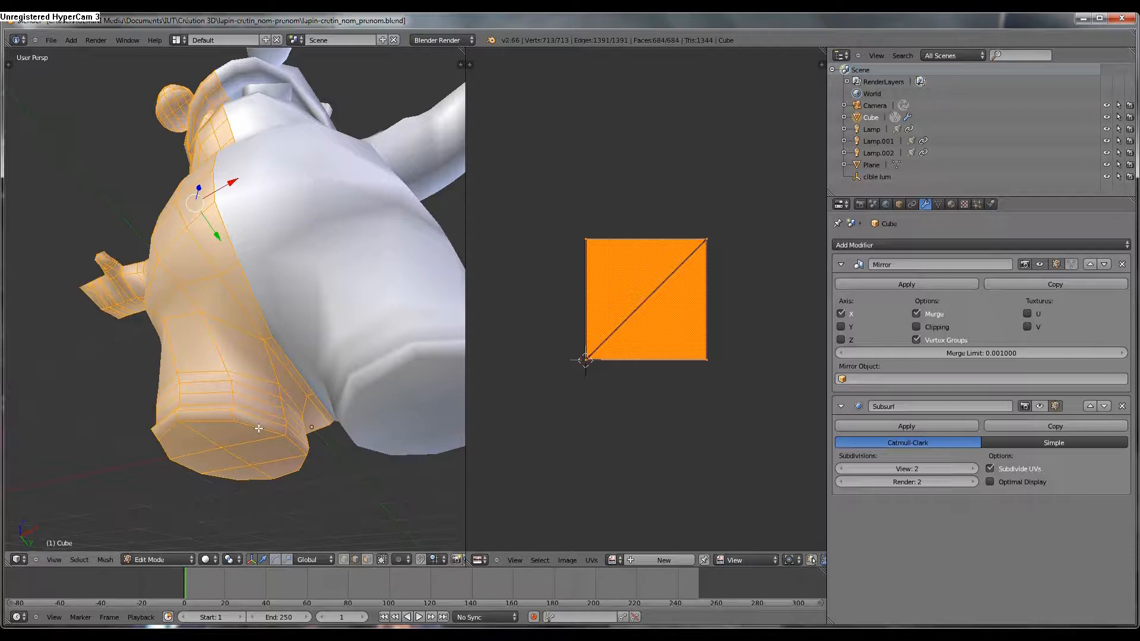
right_click(259, 428, "alt")
right_click(224, 425, "ctrl")
middle_click_drag(226, 426, 386, 478)
right_click(372, 438, "ctrl")
right_click(373, 435, "ctrl")
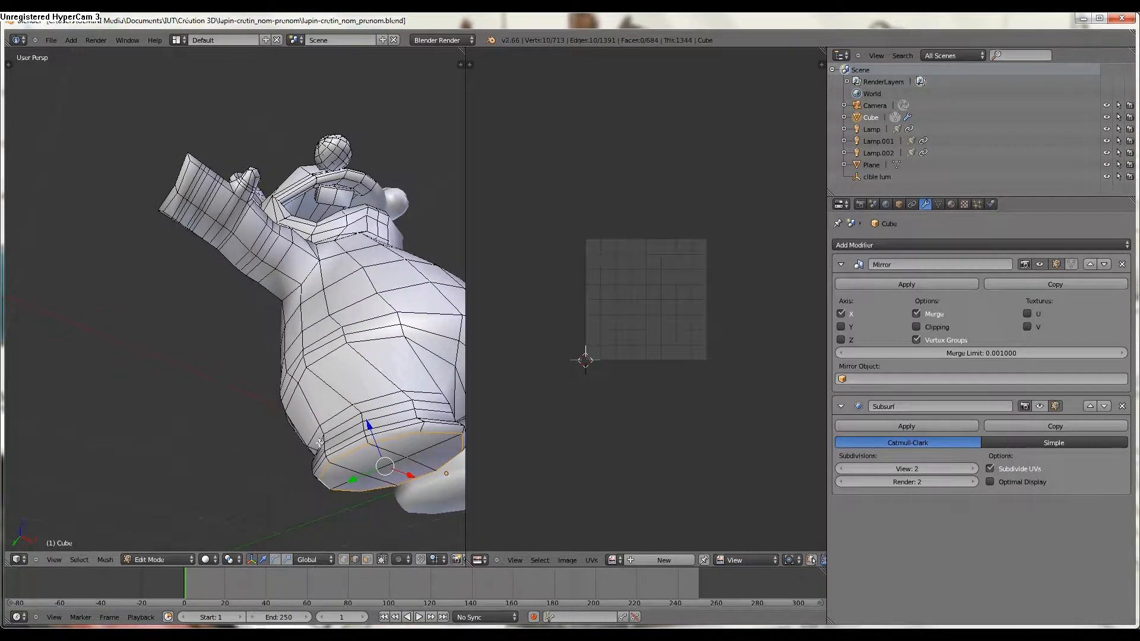
key("ctrl+e")
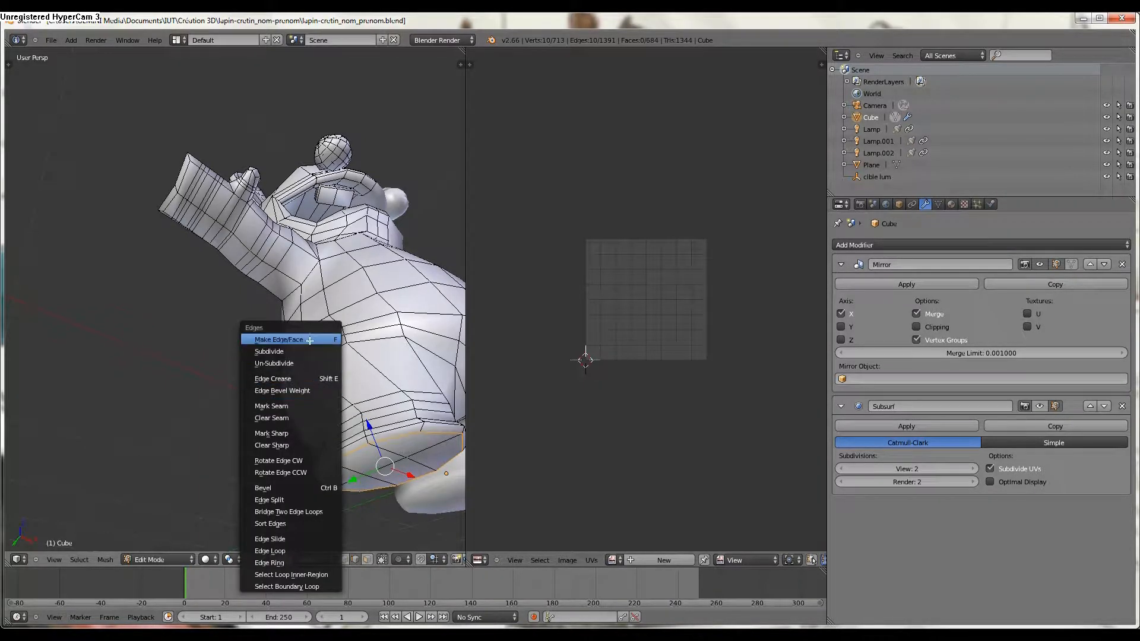
left_click(292, 405)
middle_click_drag(292, 405, 306, 431)
middle_click_drag(381, 385, 325, 401)
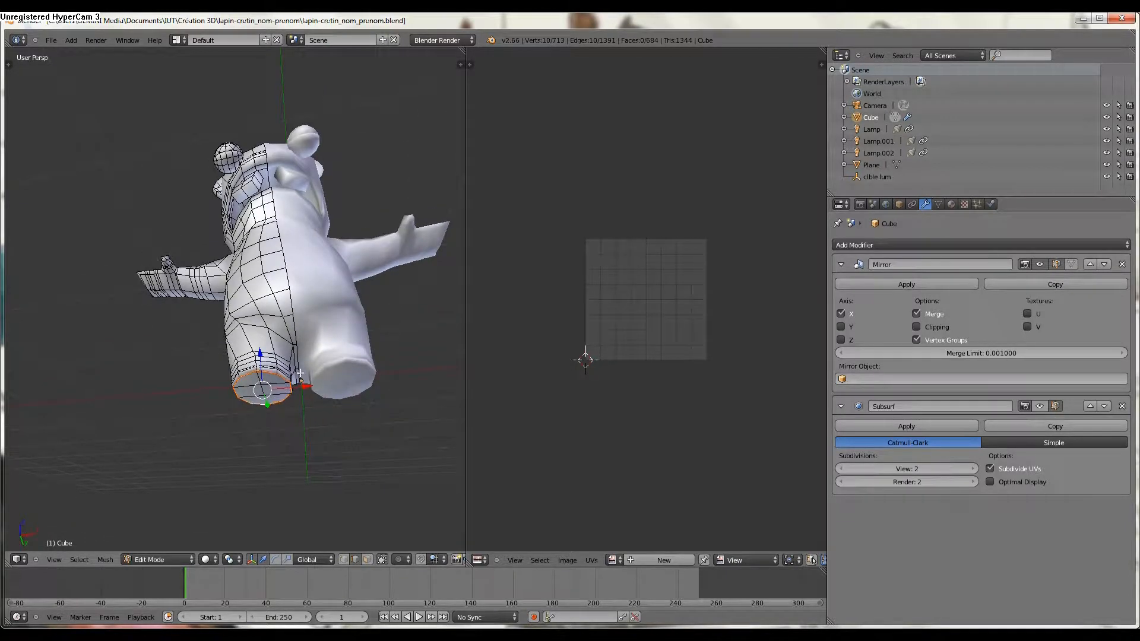
Unwrap the whole half-rabbit mesh and examine the sole and body islands in its UV layout
key("a")
key("a")
key("u")
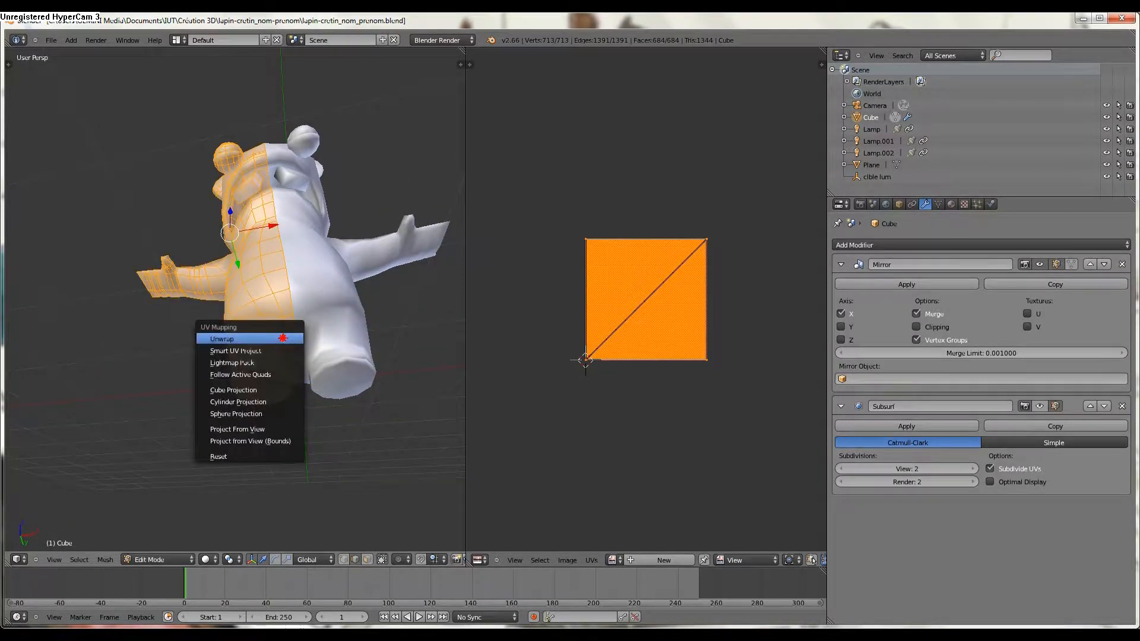
left_click(283, 338)
scroll(494, 338, "up", 5)
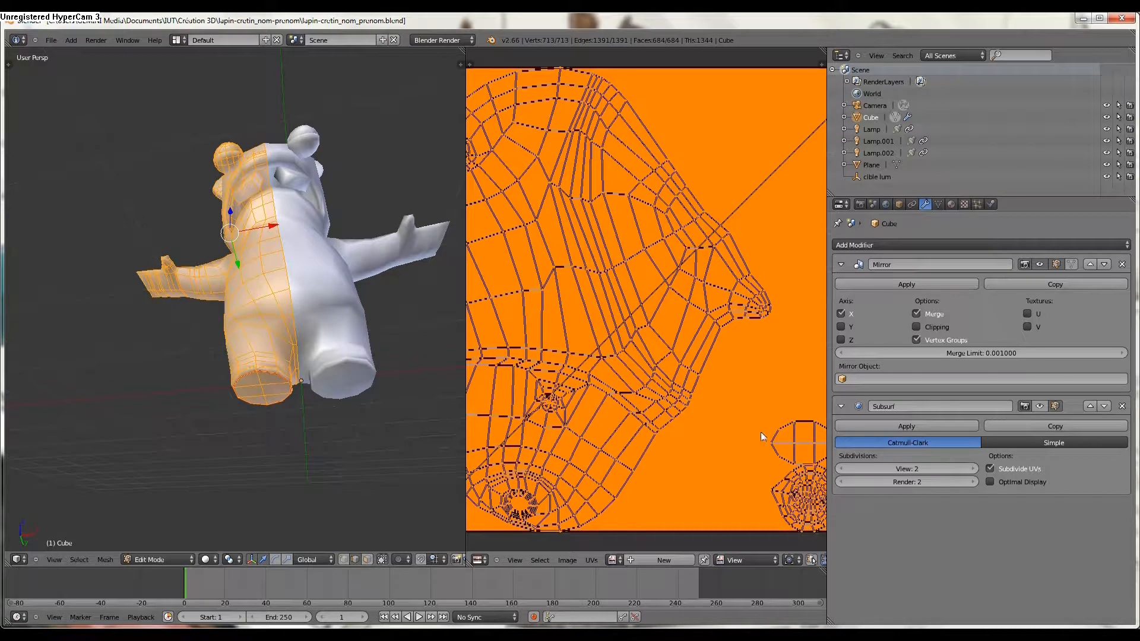
middle_click_drag(760, 433, 662, 279)
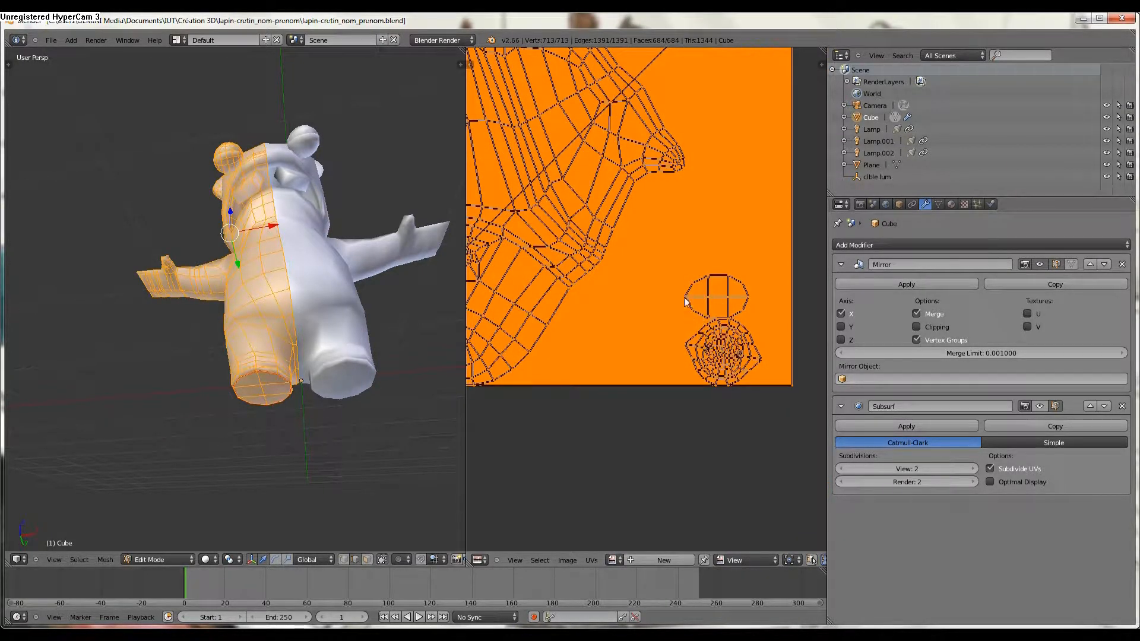
scroll(558, 286, "down", 3)
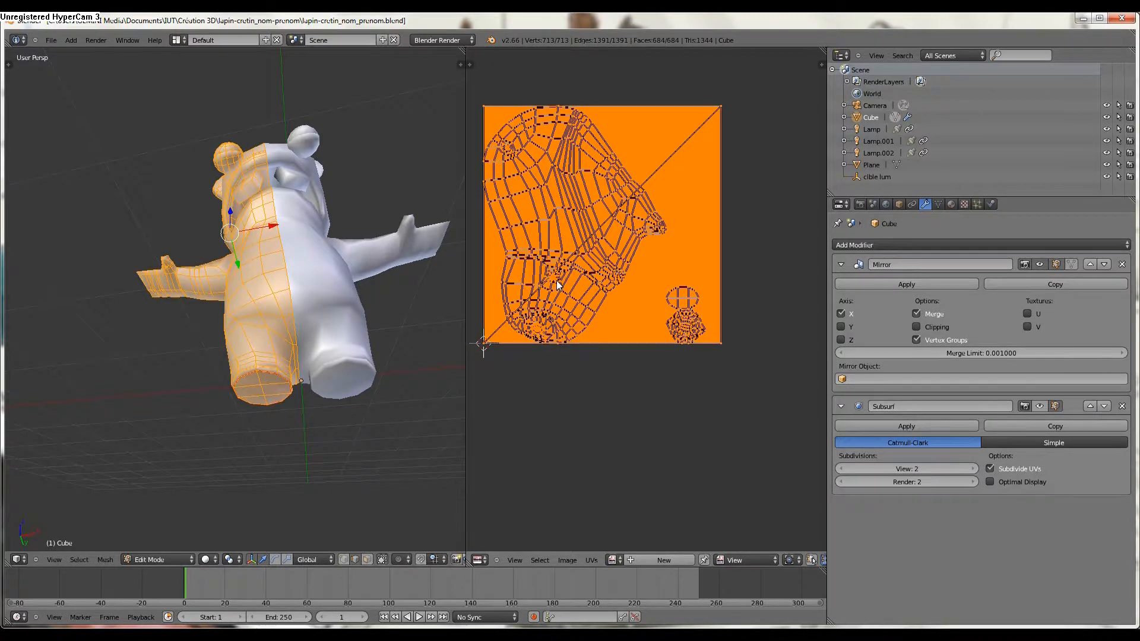
scroll(558, 285, "up", 1)
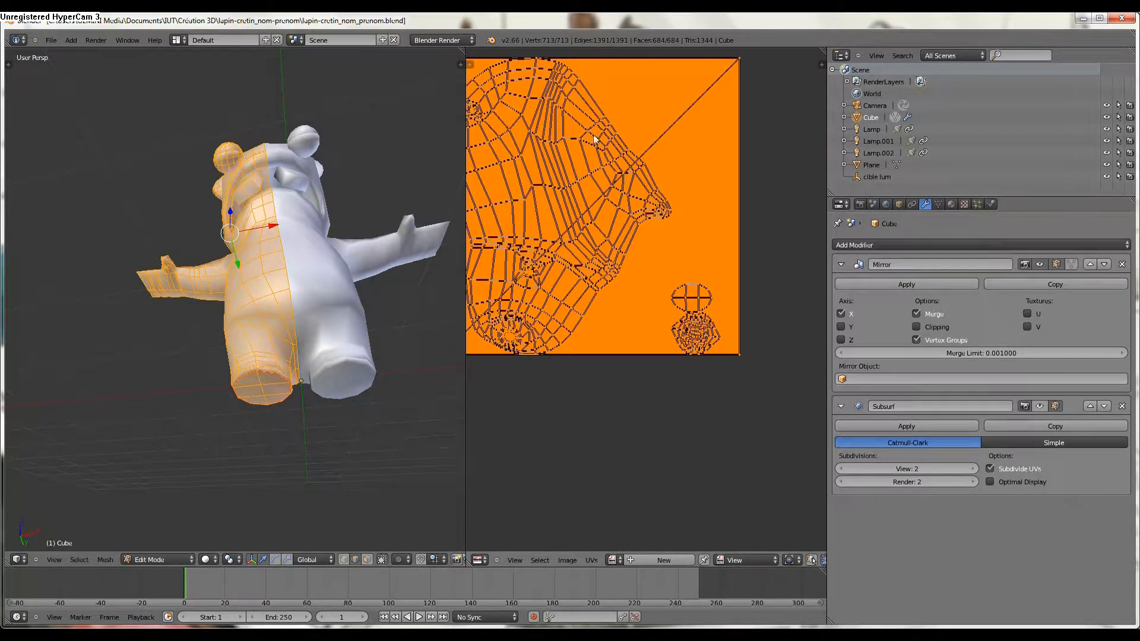
scroll(499, 254, "down", 1)
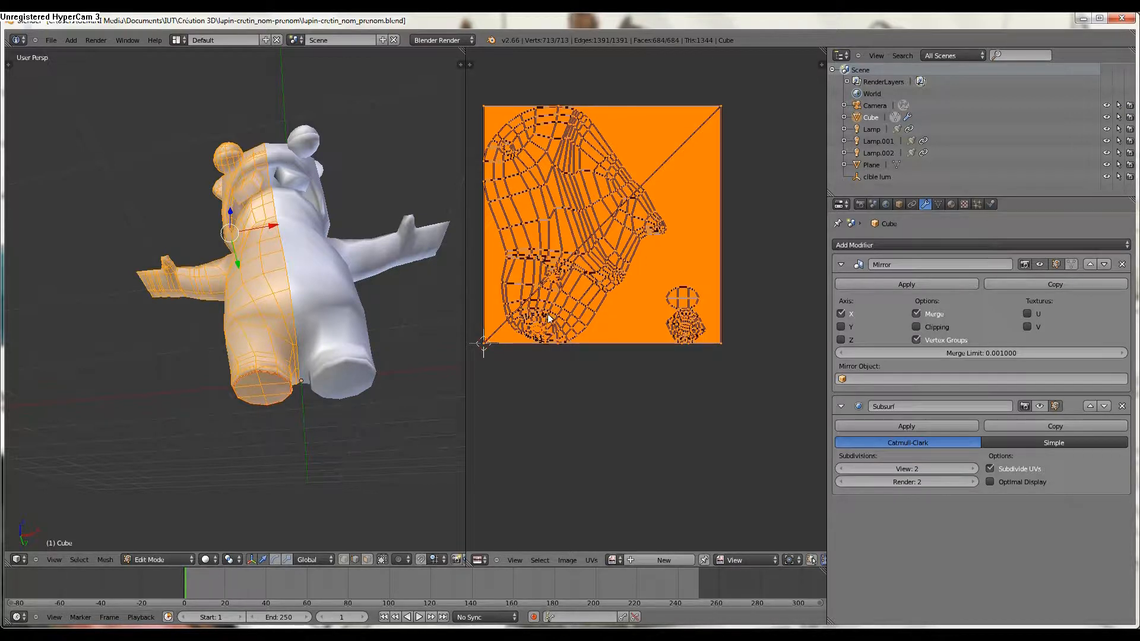
Turn off the Mirror modifier's viewport display to expose the inside of the rabbit's mouth
scroll(246, 324, "up", 3)
middle_click_drag(246, 323, 269, 427)
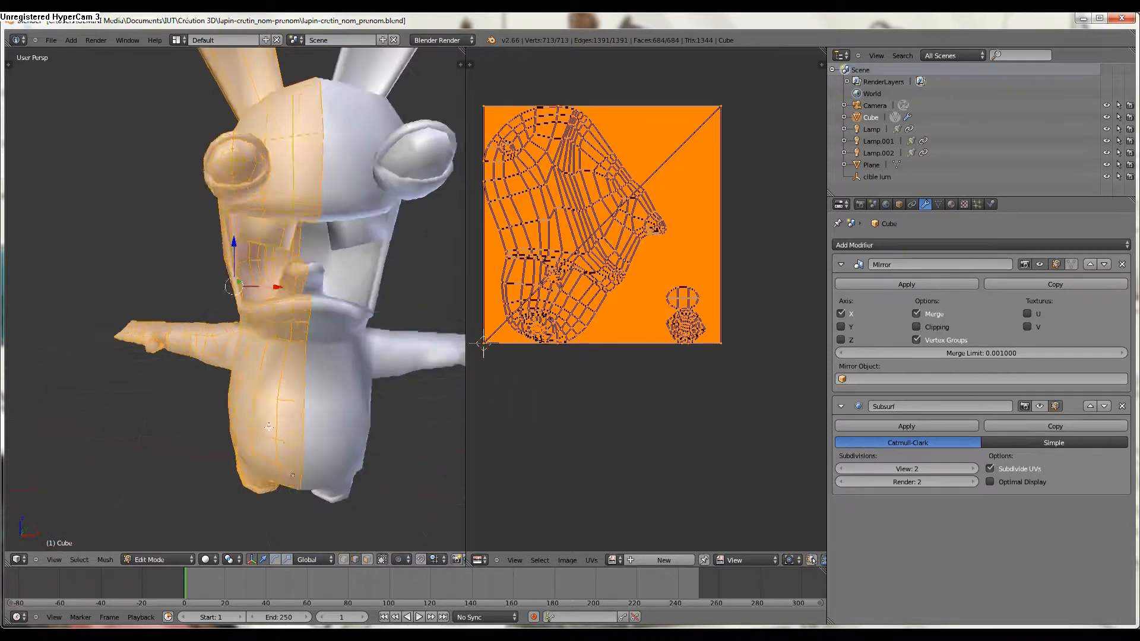
scroll(269, 427, "up", 6)
middle_click_drag(263, 368, 351, 361)
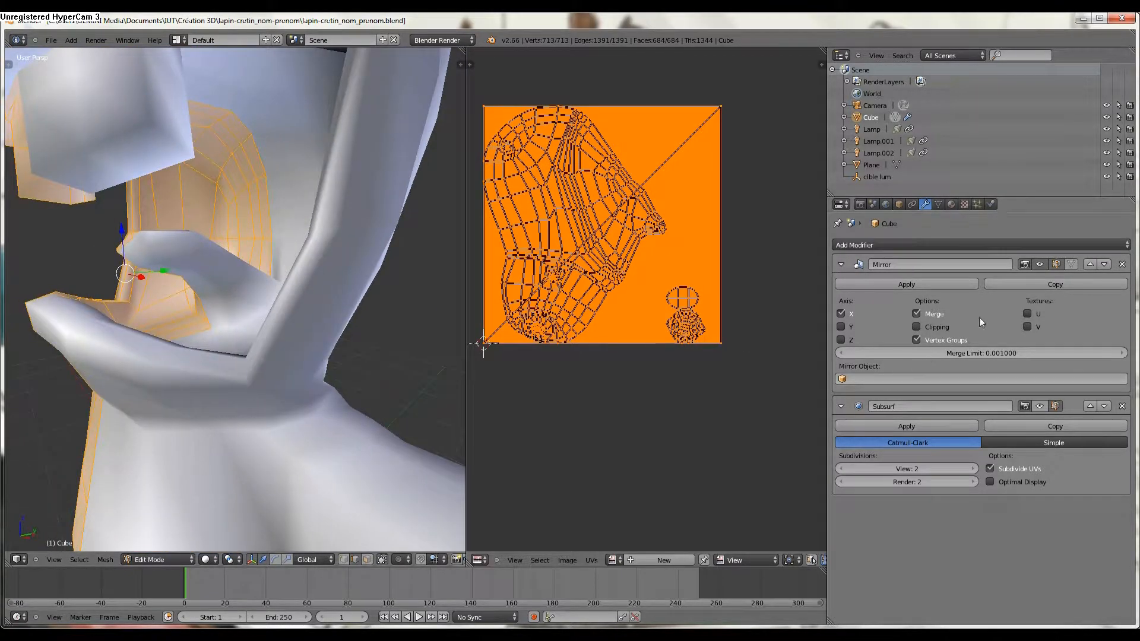
left_click(1041, 266)
Mark the chain of edges beneath the base of the rabbit's tongue as a seam
middle_click_drag(225, 317, 307, 345)
right_click(308, 330)
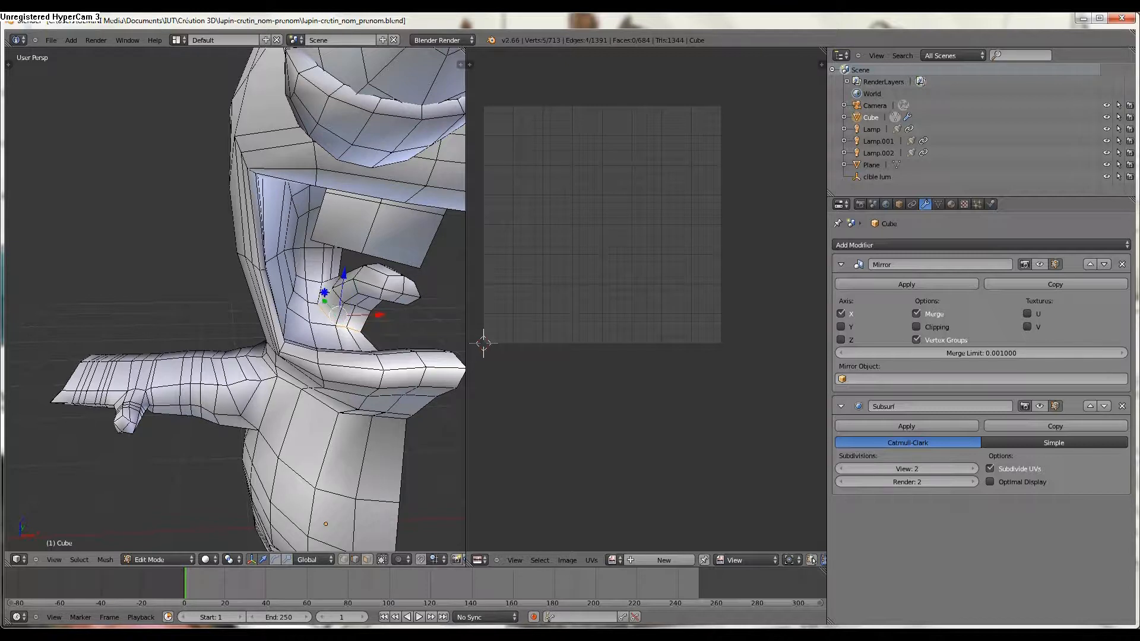
middle_click_drag(355, 321, 240, 309)
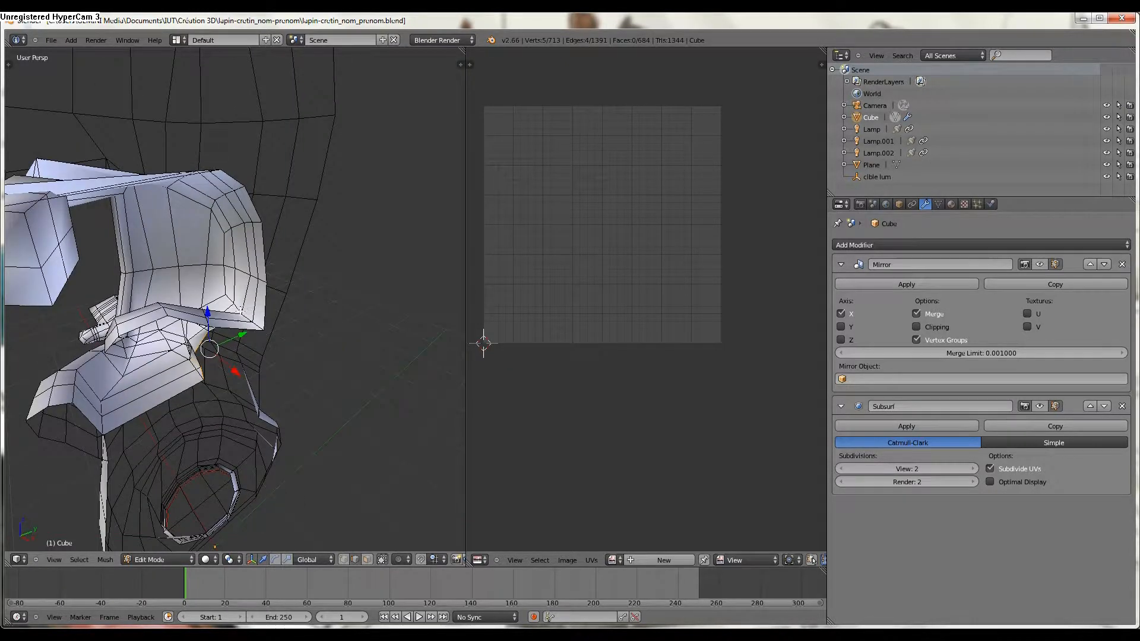
scroll(213, 367, "up", 1)
middle_click_drag(213, 366, 229, 389)
right_click(234, 387, "shift")
right_click(245, 396, "shift")
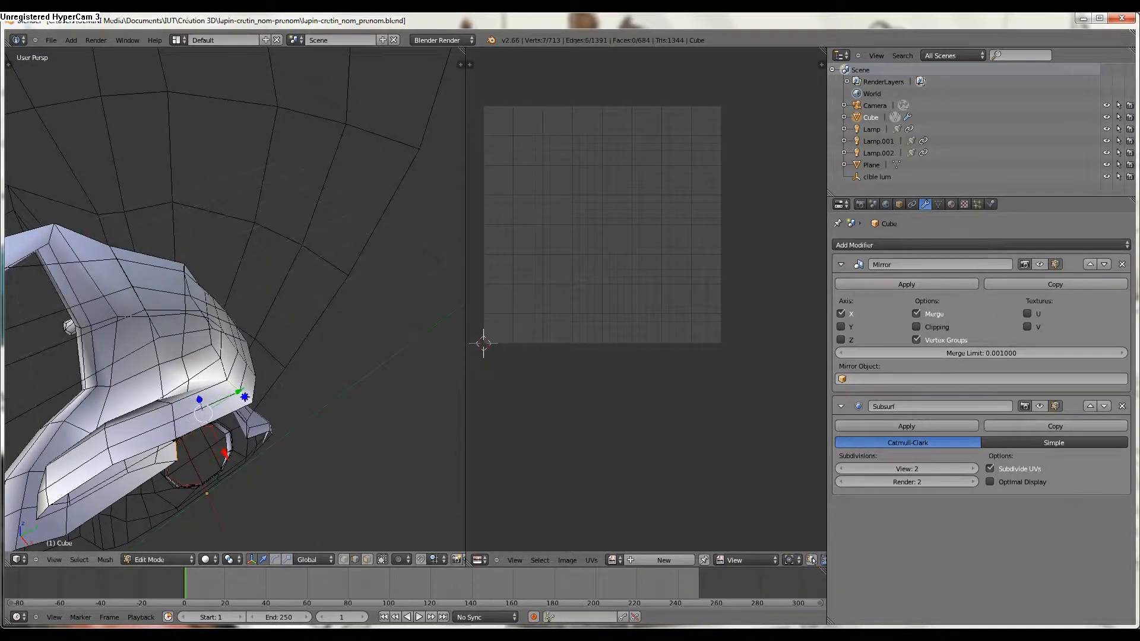
key("ctrl+e")
left_click(253, 392)
Mark the remaining edges around the side of the tongue's base as a seam
middle_click_drag(254, 392, 330, 339)
right_click(349, 319)
right_click(350, 289, "shift")
right_click(354, 274, "shift")
right_click(347, 264, "shift")
right_click(320, 258, "shift")
middle_click_drag(320, 258, 257, 334)
key("ctrl+e")
left_click(298, 255)
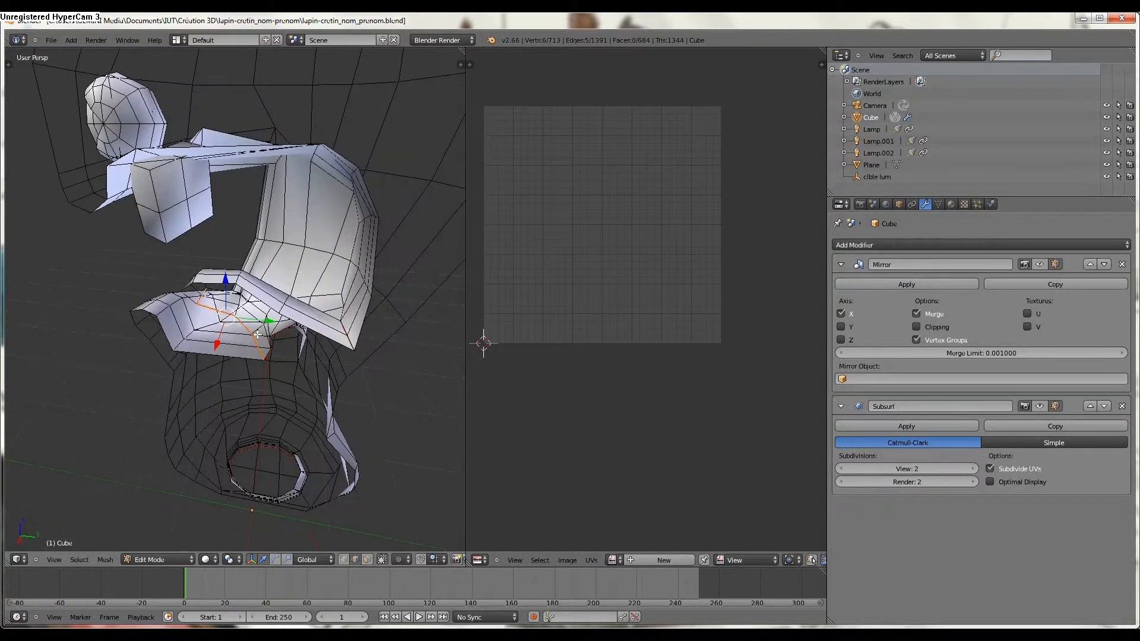
Mark the edge loop around the inner rim of the mouth opening as a seam
right_click(170, 308, "alt")
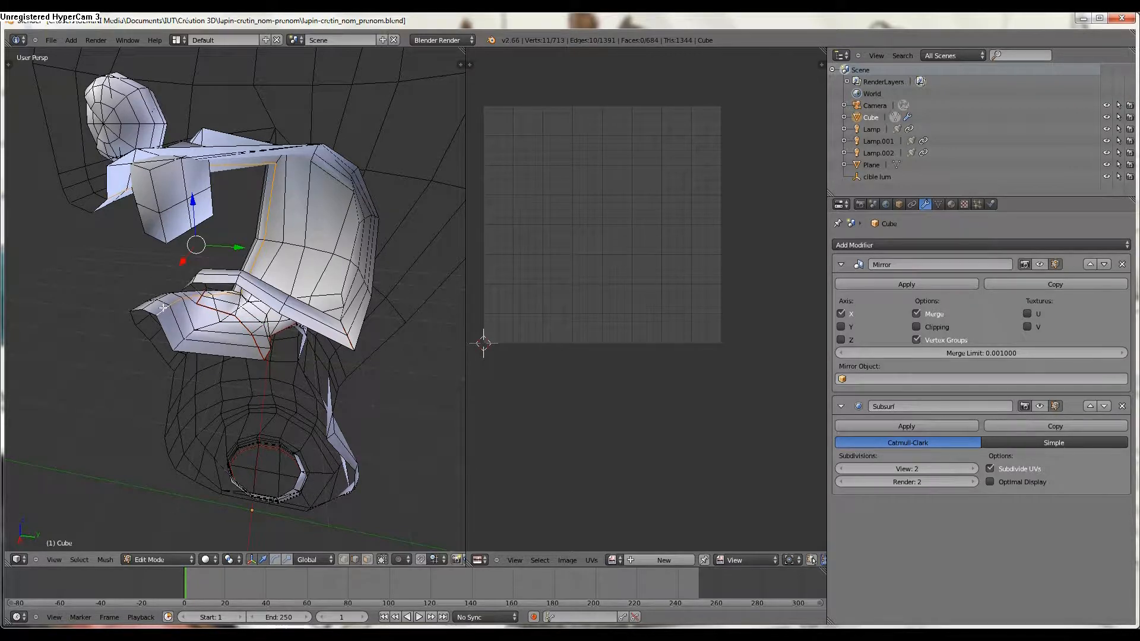
middle_click_drag(178, 215, 354, 234)
key("ctrl+e")
left_click(206, 204)
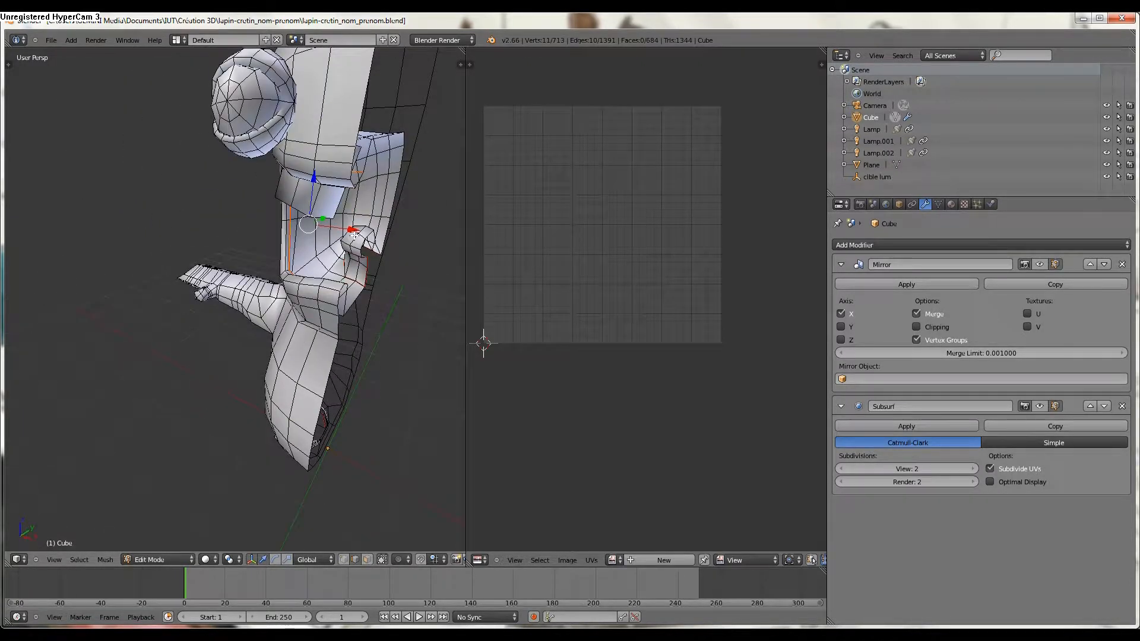
Unwrap the whole half mesh with the new mouth seams and examine the separated islands
key("a")
key("u")
left_click(330, 224)
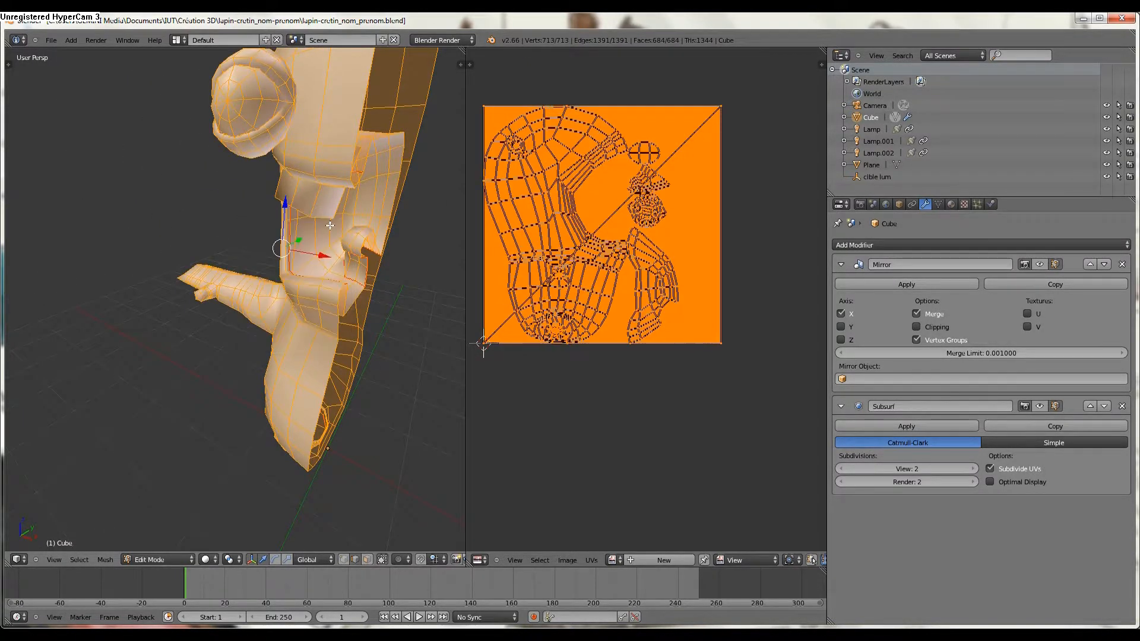
scroll(648, 277, "up", 3)
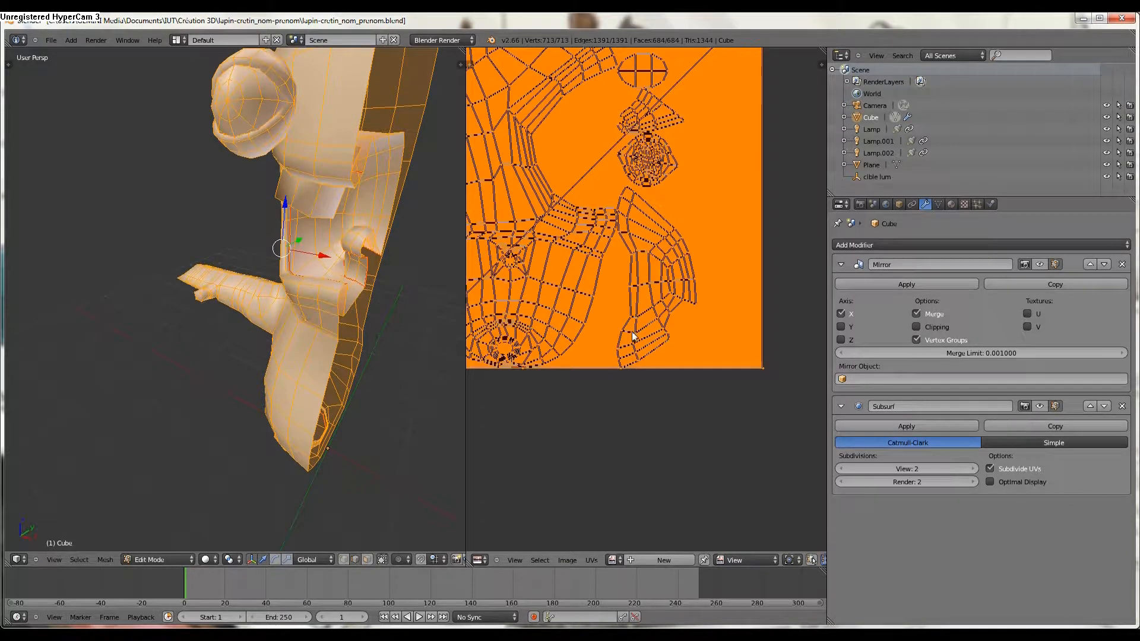
scroll(649, 215, "up", 1)
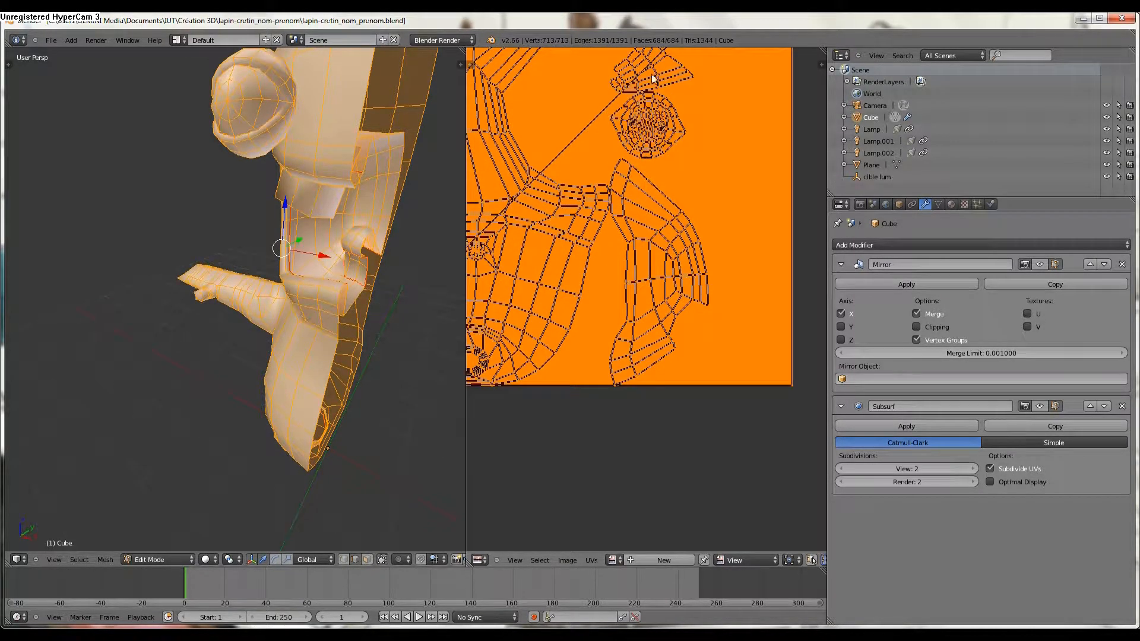
scroll(660, 150, "down", 2)
Mark the edge loop running from the ear down the side of the head to the shoulder as a seam
middle_click_drag(415, 305, 69, 311)
middle_click_drag(271, 173, 286, 95)
middle_click_drag(241, 228, 108, 188)
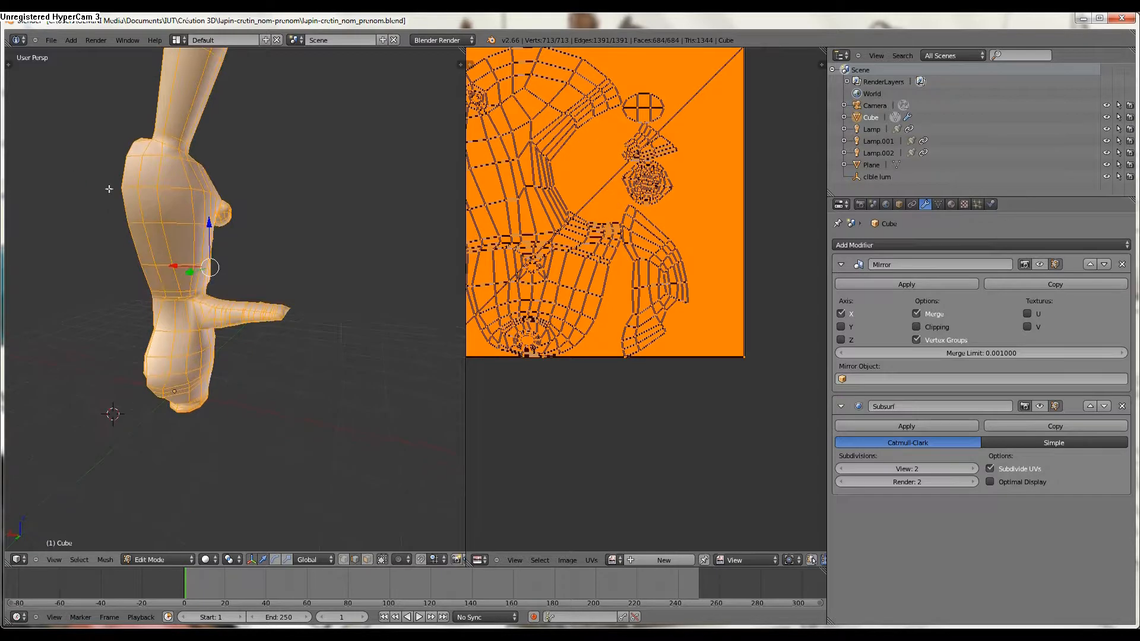
scroll(216, 390, "up", 5)
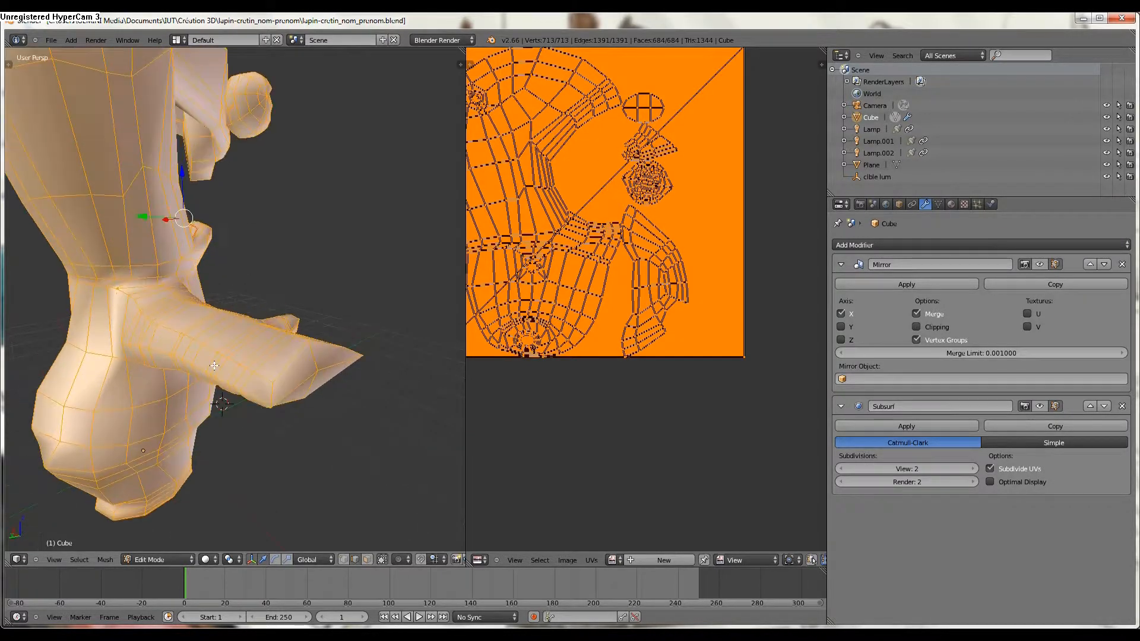
middle_click_drag(253, 355, 283, 262)
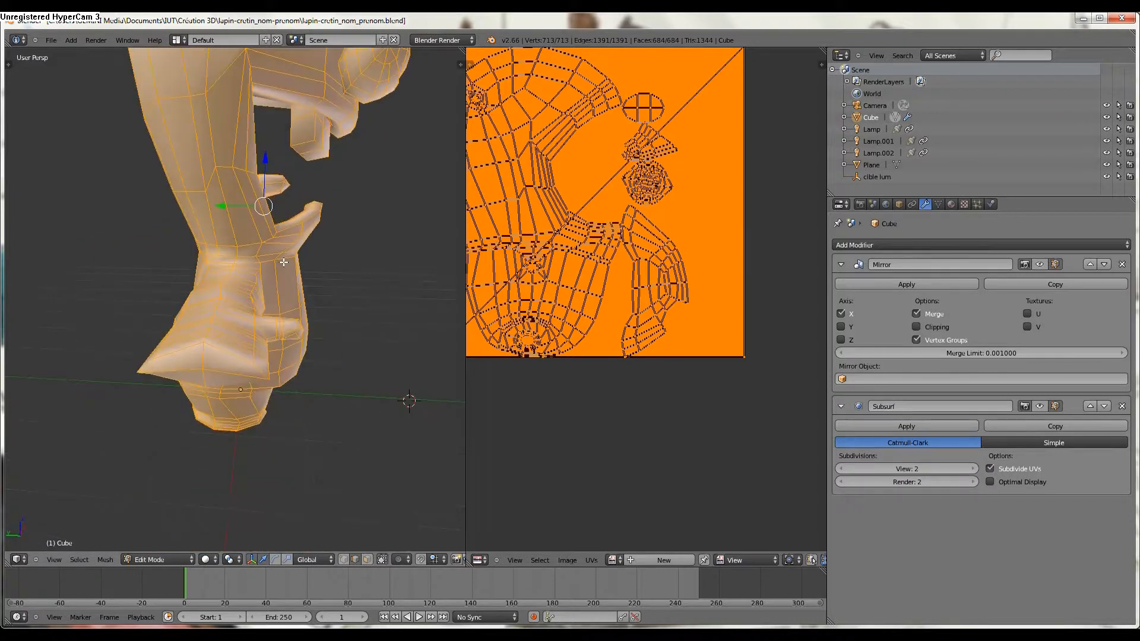
right_click(212, 240, "alt")
middle_click_drag(211, 240, 199, 173)
middle_click_drag(215, 129, 177, 157)
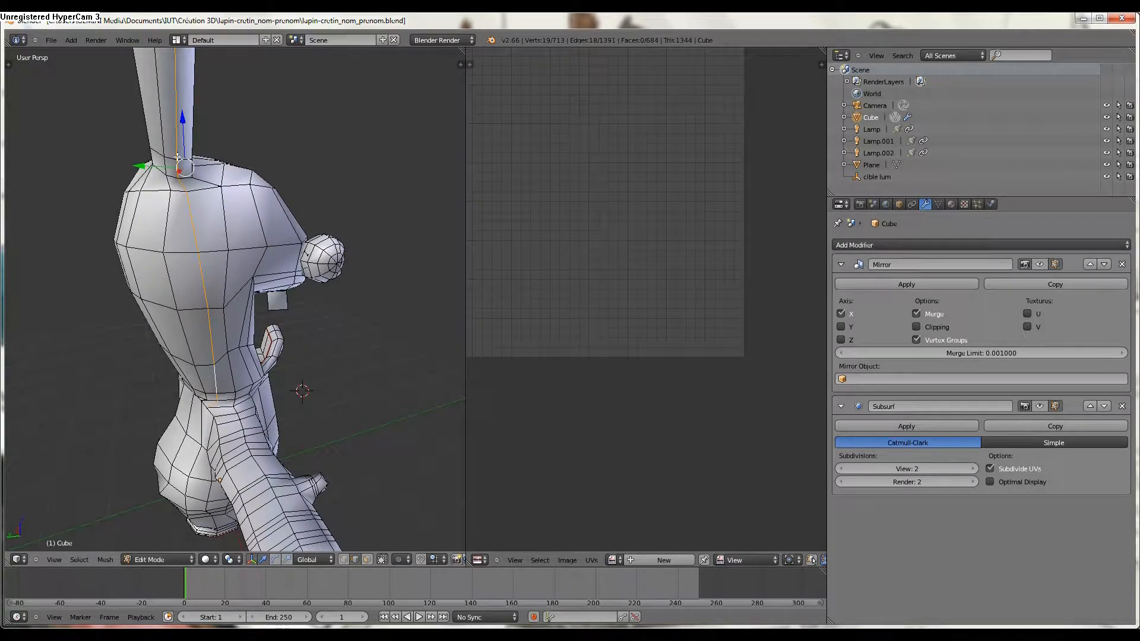
middle_click_drag(185, 201, 318, 395)
key("ctrl+e")
left_click(236, 301)
Mark the edge loop running down the side of the body from the armpit to the foot as a seam
scroll(225, 353, "down", 2)
middle_click_drag(226, 353, 172, 341)
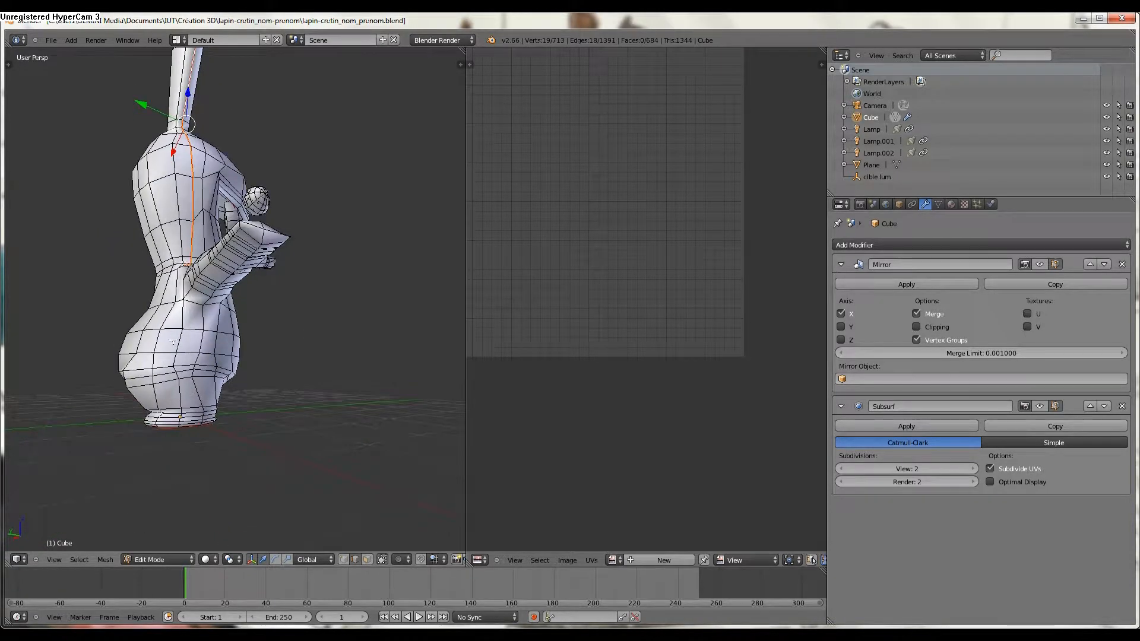
right_click(183, 325, "alt")
middle_click_drag(171, 269, 184, 337)
key("ctrl+e")
left_click(184, 338)
Clear the seam from the two edges crossing the middle of the foot's sole
middle_click_drag(159, 481, 198, 356)
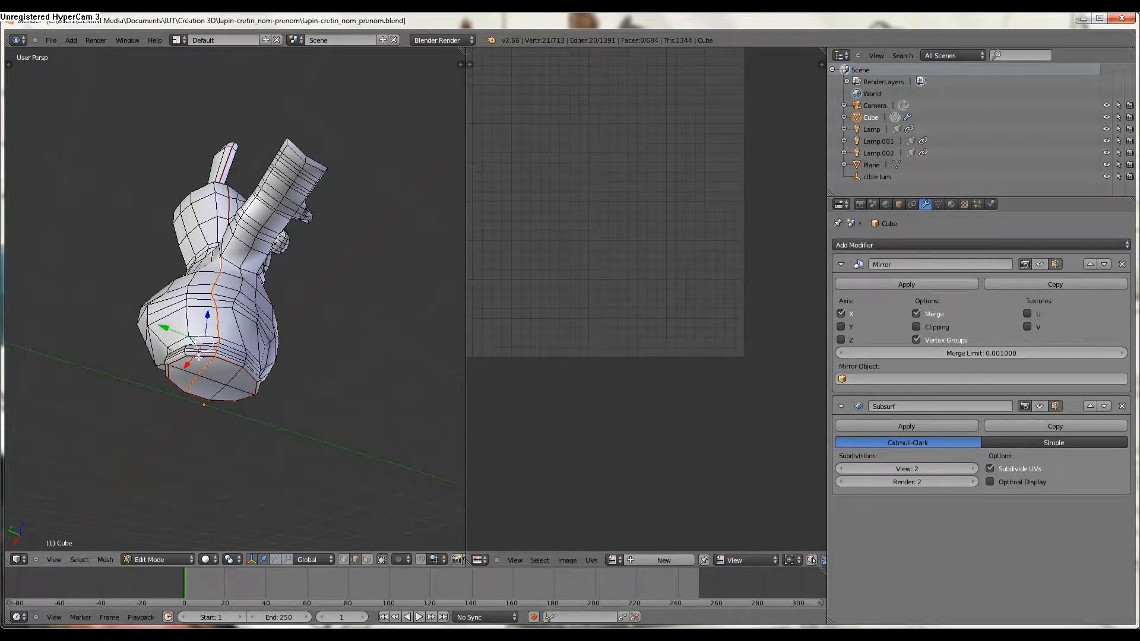
right_click(203, 363)
right_click(197, 381, "shift")
middle_click_drag(198, 381, 242, 362)
key("ctrl+e")
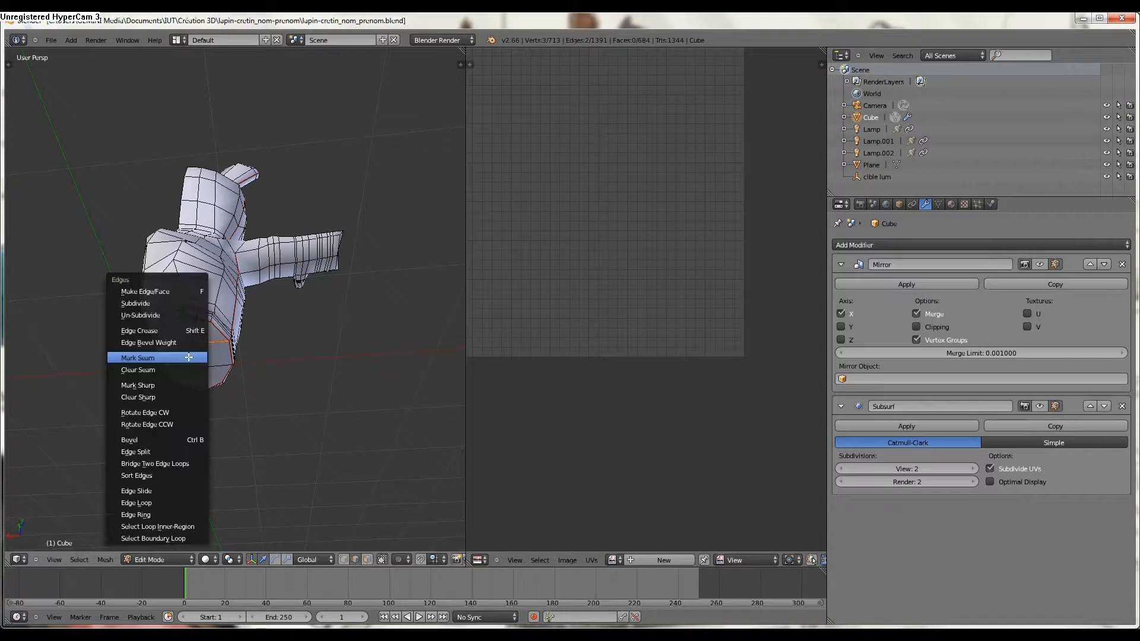
left_click(190, 369)
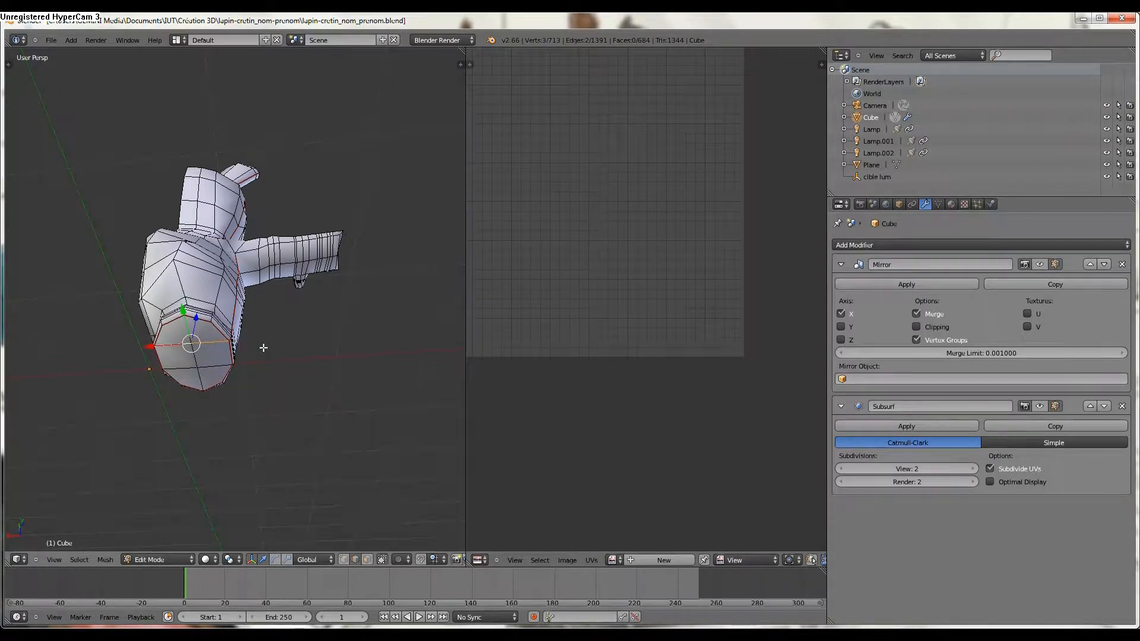
Mark the vertical edge behind the arm joint as a seam, linking the head and body seams
middle_click_drag(287, 353, 305, 314)
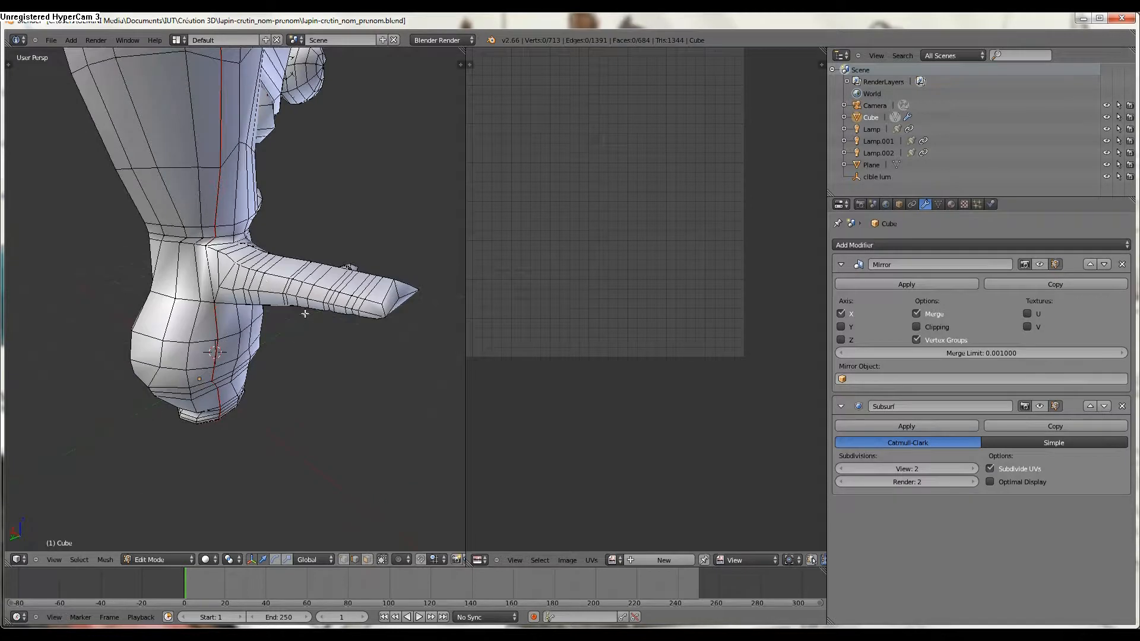
middle_click_drag(438, 298, 280, 285)
right_click(219, 274)
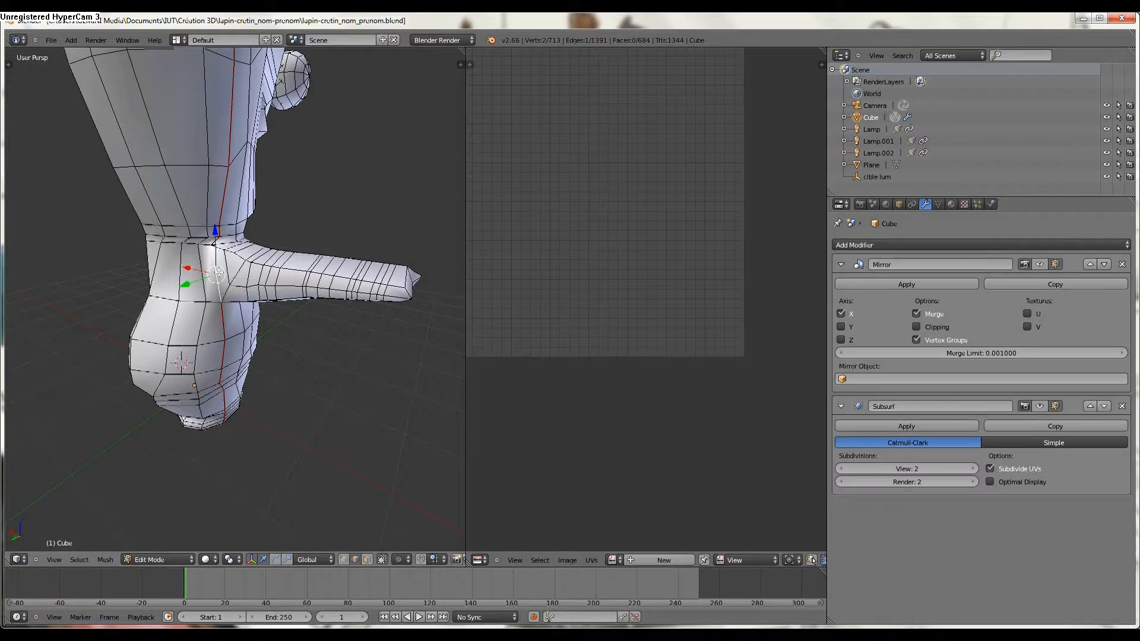
key("ctrl+e")
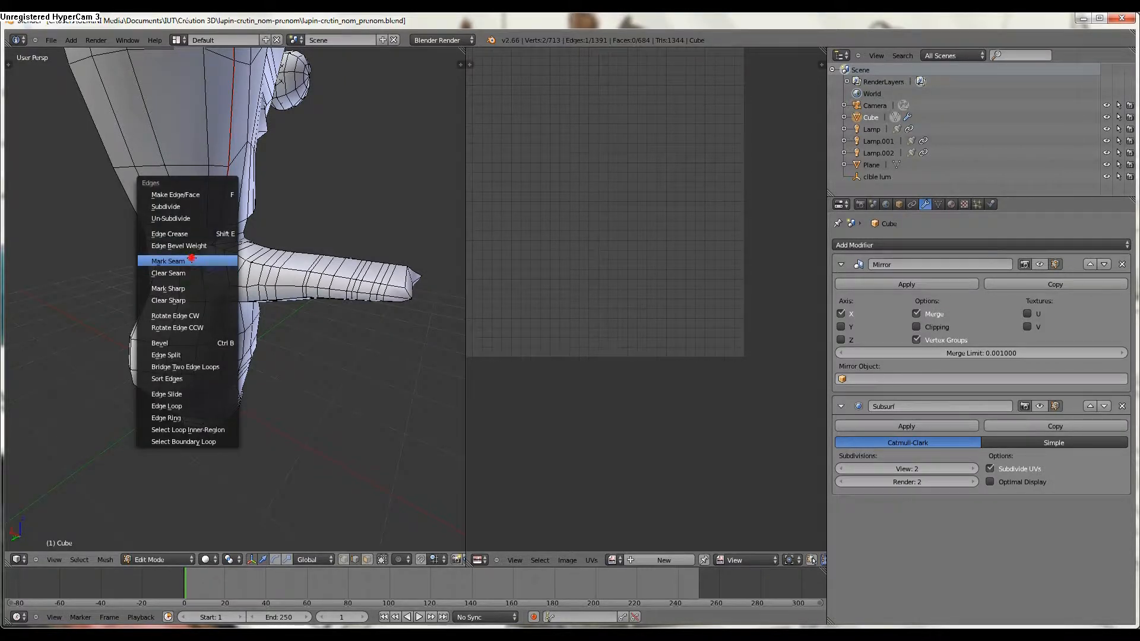
left_click(196, 261)
Mark the edge loop along the underside of the arm and around the hand as a seam
scroll(272, 306, "up", 4)
mouse_move(272, 306)
middle_mouse_down()
mouse_move(282, 346)
mouse_move(280, 301)
mouse_move(259, 307)
middle_mouse_up()
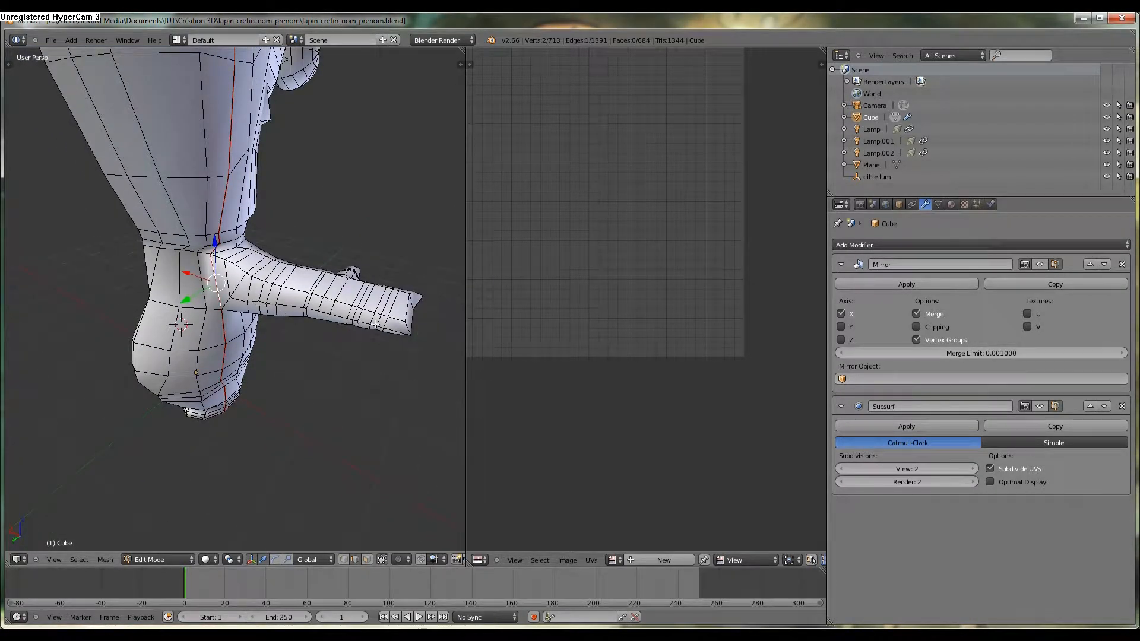
middle_click_drag(378, 309, 266, 313)
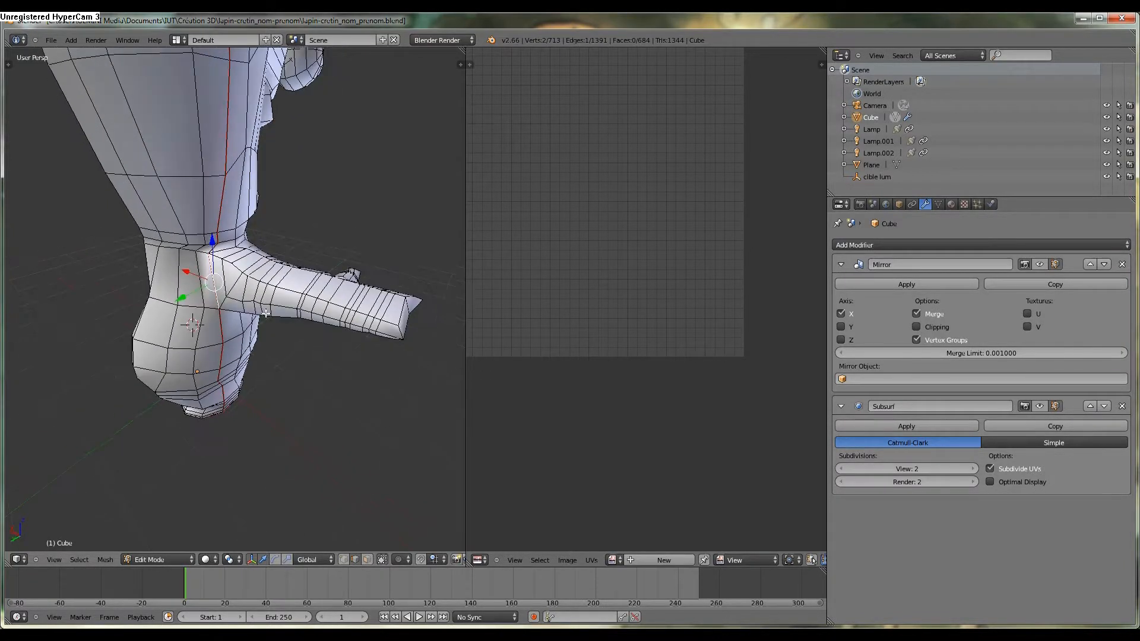
right_click(232, 298, "alt")
middle_click_drag(232, 298, 128, 298)
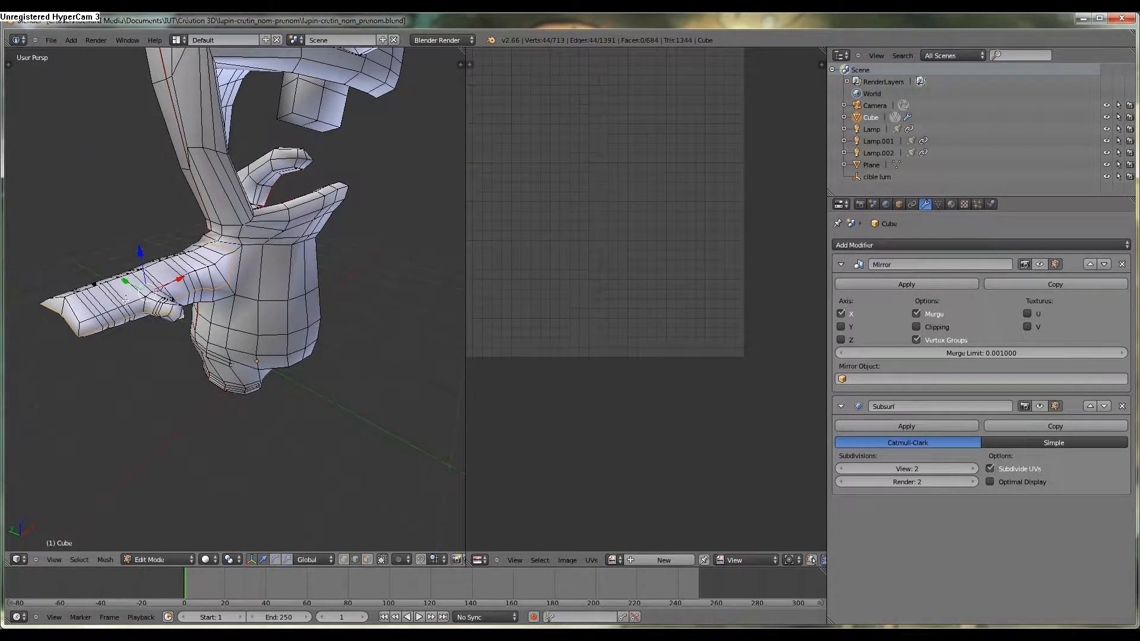
middle_click_drag(195, 245, 350, 263)
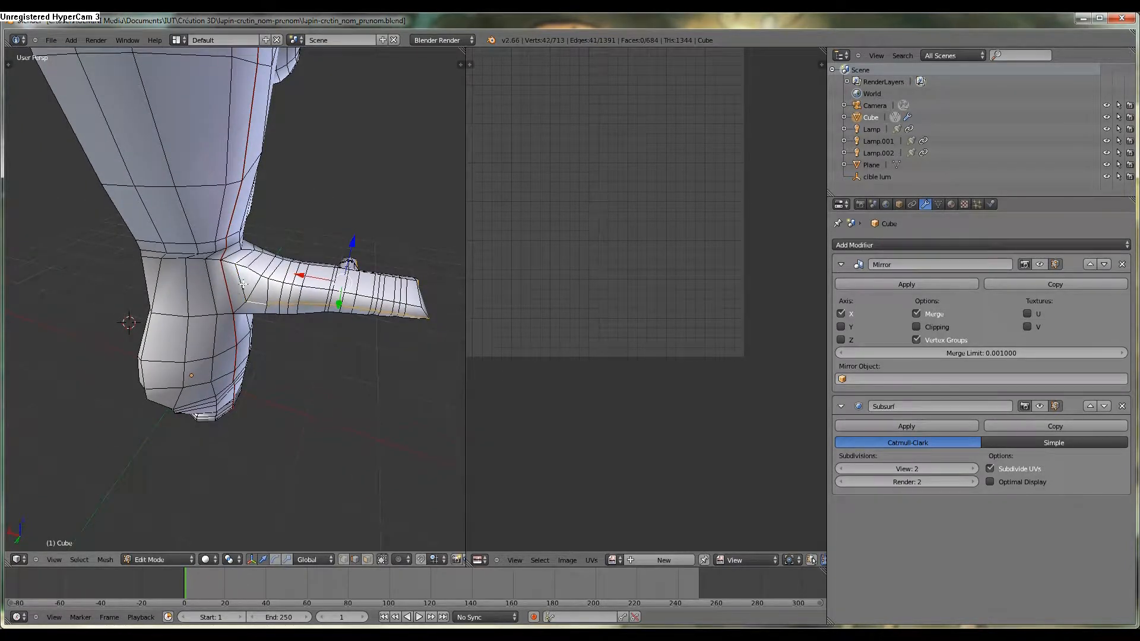
middle_click_drag(246, 285, 292, 224)
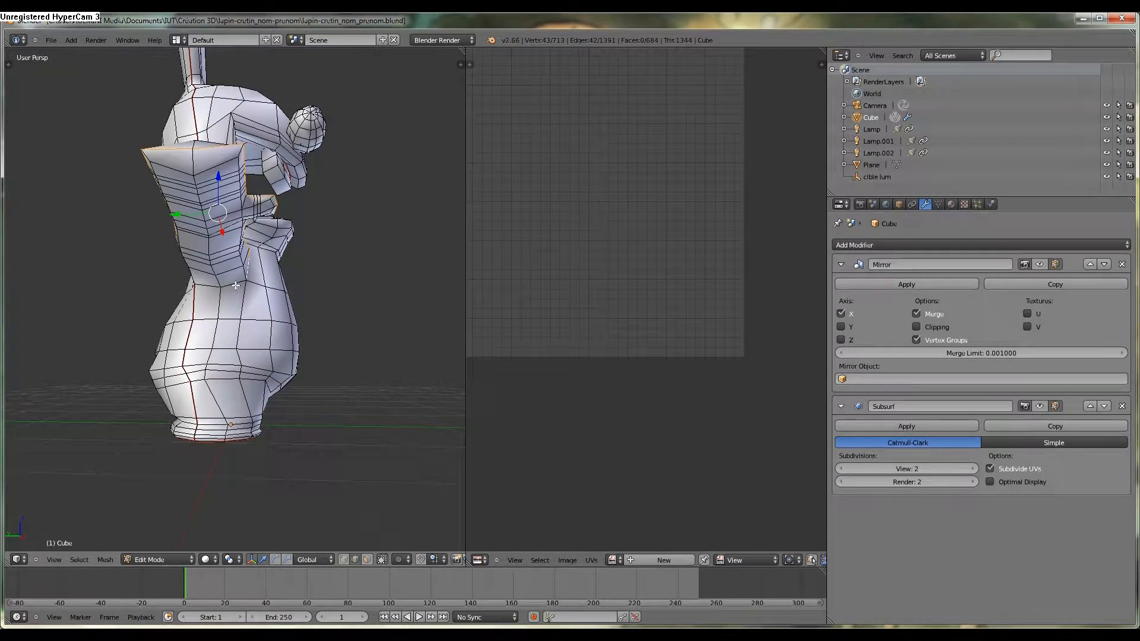
middle_click_drag(205, 289, 149, 339)
key("ctrl+e")
left_click(293, 315)
Select the entire half mesh and unwrap it again using the head, body and arm seams
key("a")
key("a")
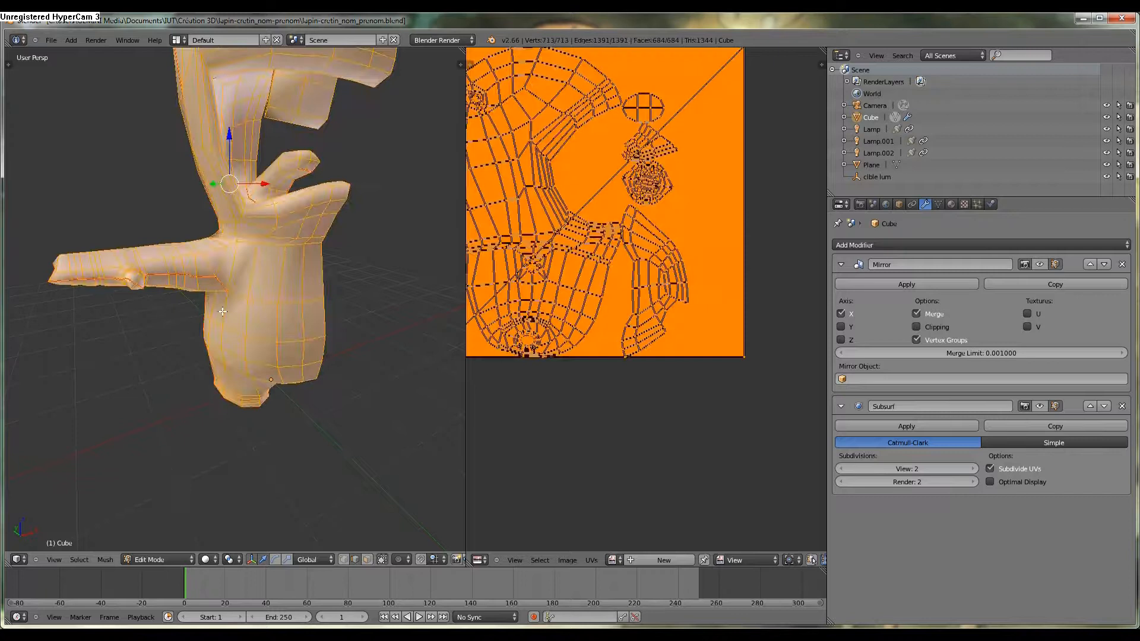
key("u")
left_click(229, 310)
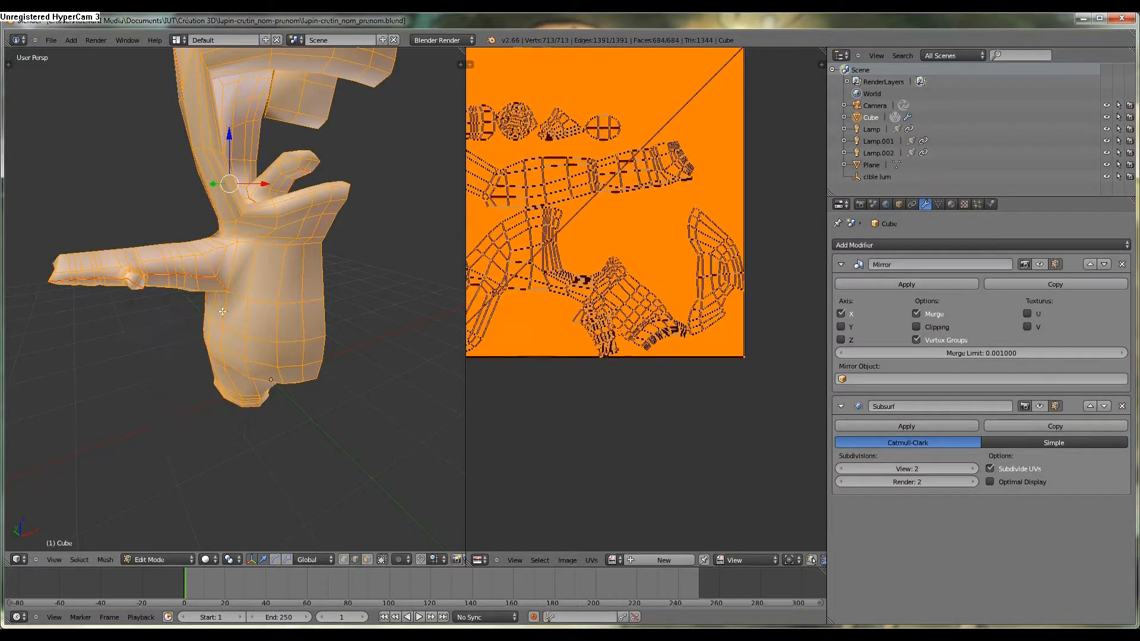
Mark the remaining edges over the top and front of the arm joint as a seam, closing the loop around the shoulder
scroll(510, 276, "down", 1)
scroll(547, 276, "up", 1)
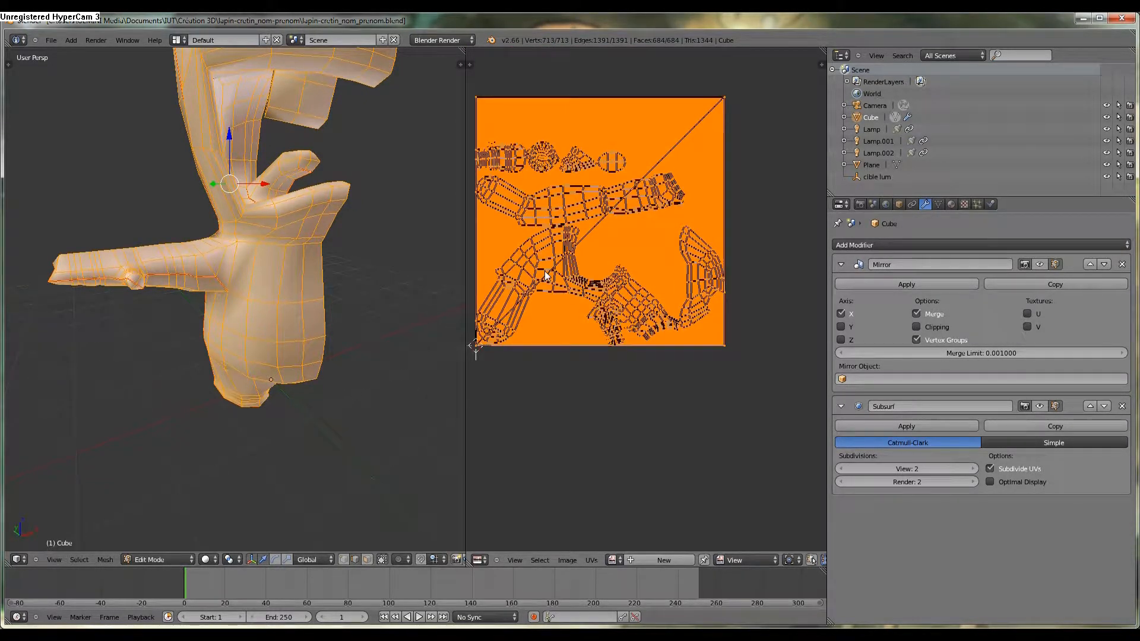
scroll(592, 304, "up", 2)
scroll(591, 303, "down", 2)
scroll(575, 248, "up", 1)
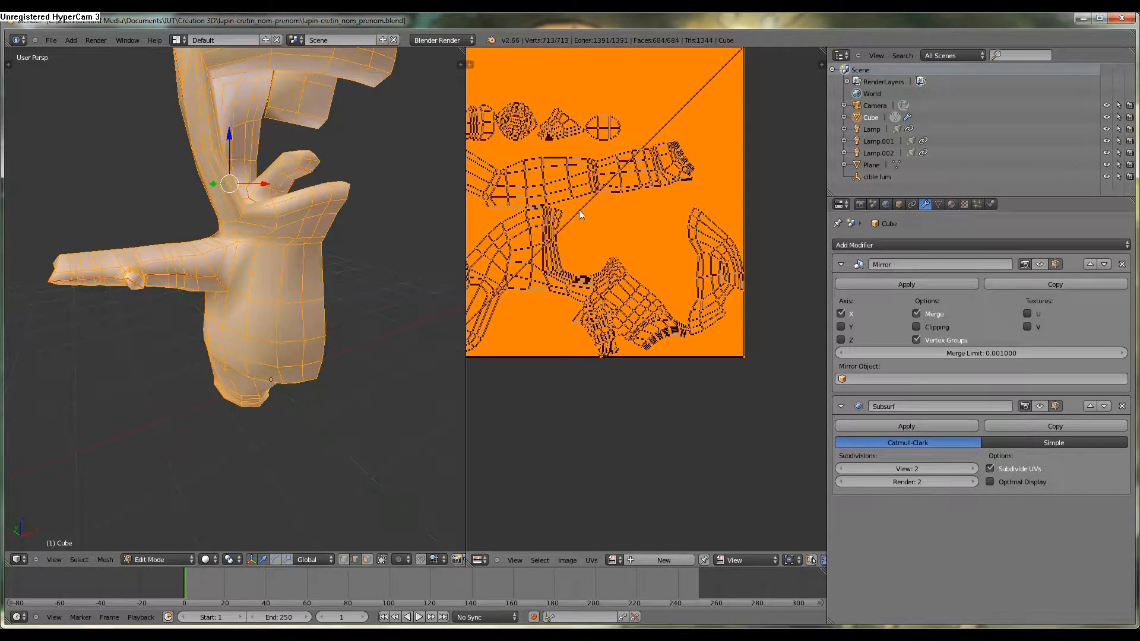
middle_click_drag(585, 181, 681, 238)
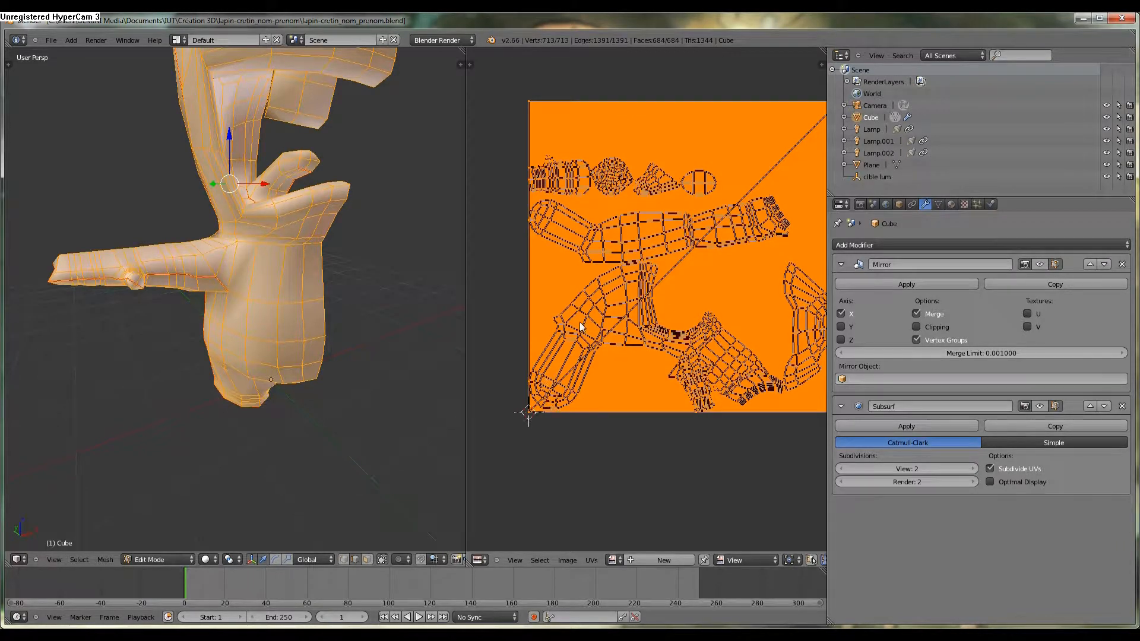
middle_click_drag(237, 273, 143, 228)
right_click(196, 237)
right_click(227, 229, "shift")
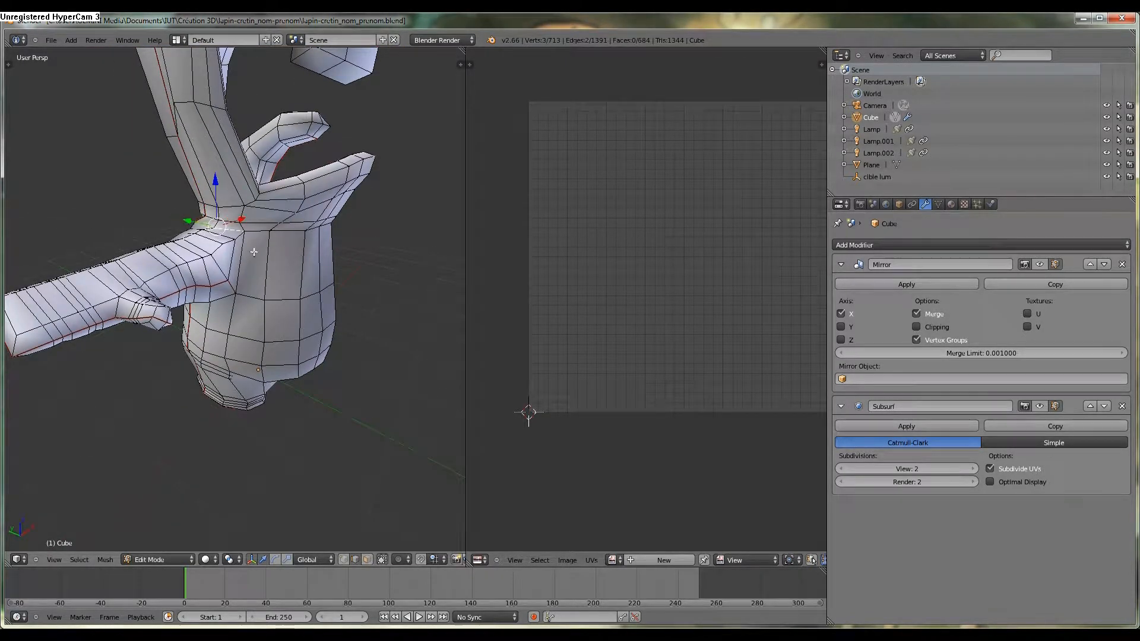
right_click(240, 262, "shift")
key("ctrl+e")
left_click(240, 262)
Select the entire half mesh and unwrap it again with the closed shoulder seam
key("a")
key("a")
key("u")
left_click(271, 261)
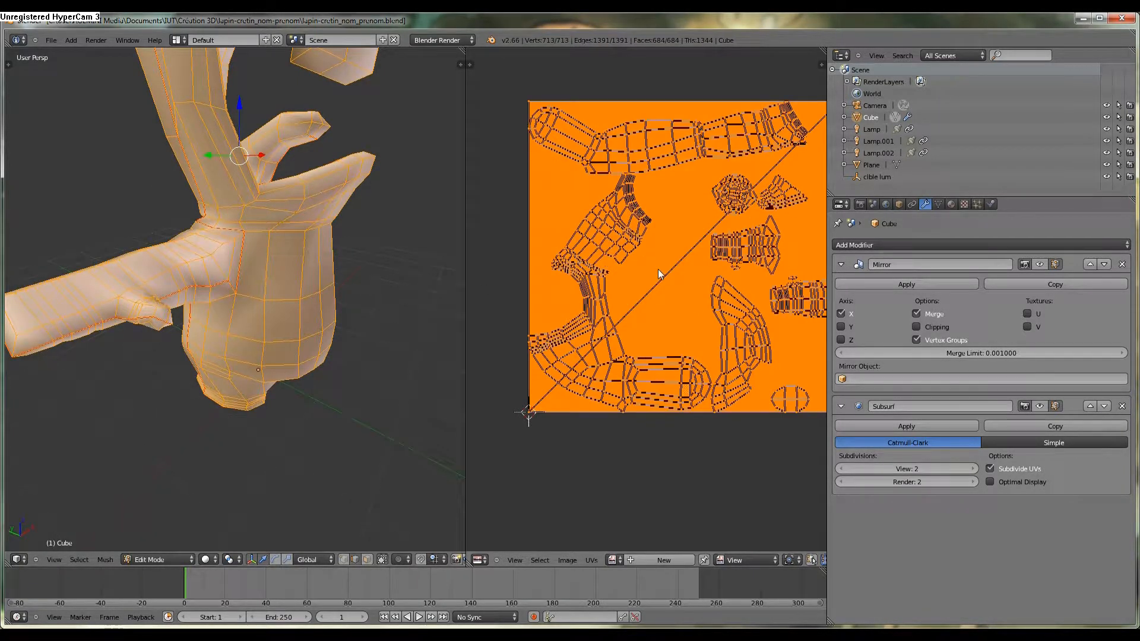
Deselect the UV layout and pick the two separate arm islands in turn to inspect them
scroll(659, 270, "down", 1)
scroll(736, 285, "up", 1)
key("a")
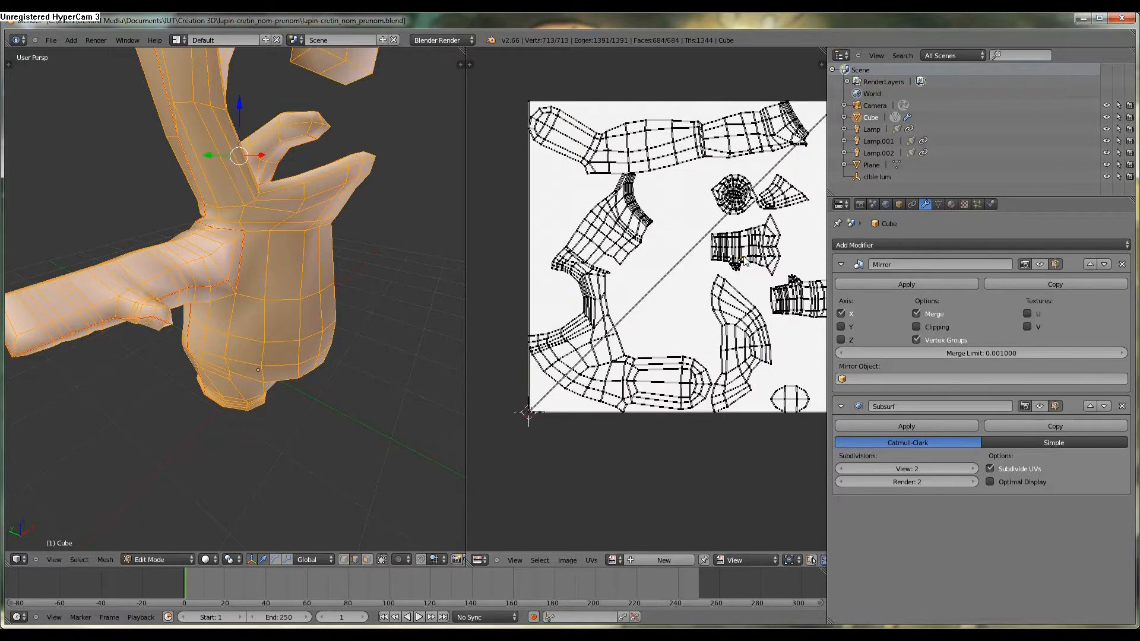
right_click(746, 263)
right_click(796, 303)
scroll(793, 299, "down", 1)
scroll(794, 299, "up", 1)
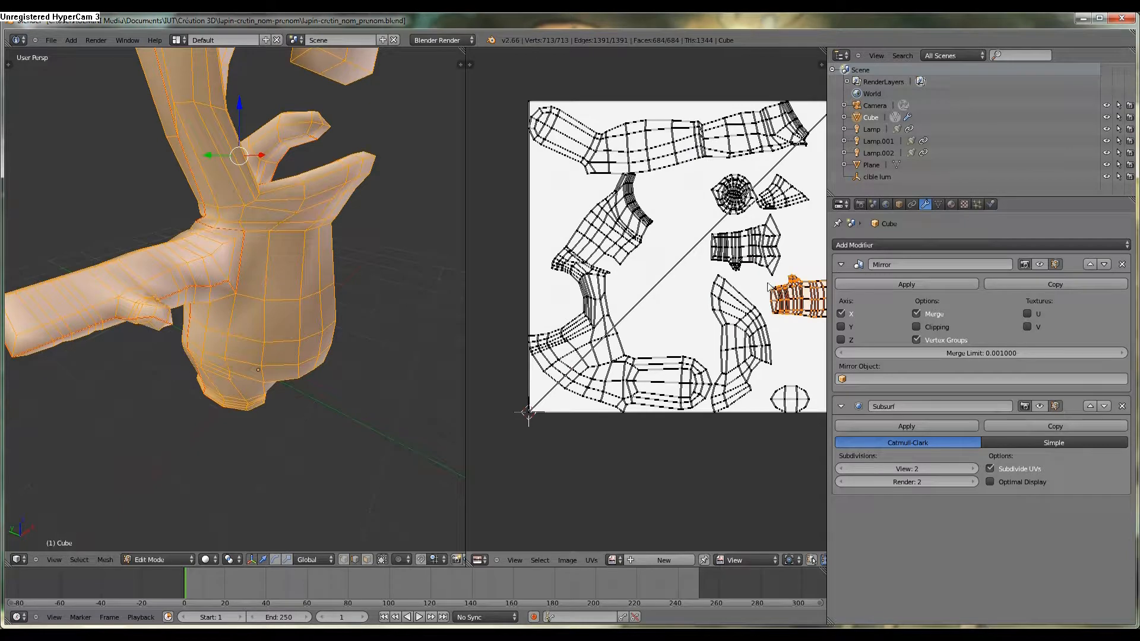
Select the whole eyeball as linked geometry and hide all unselected parts of the mesh
middle_click_drag(273, 291, 245, 260)
scroll(763, 236, "down", 2)
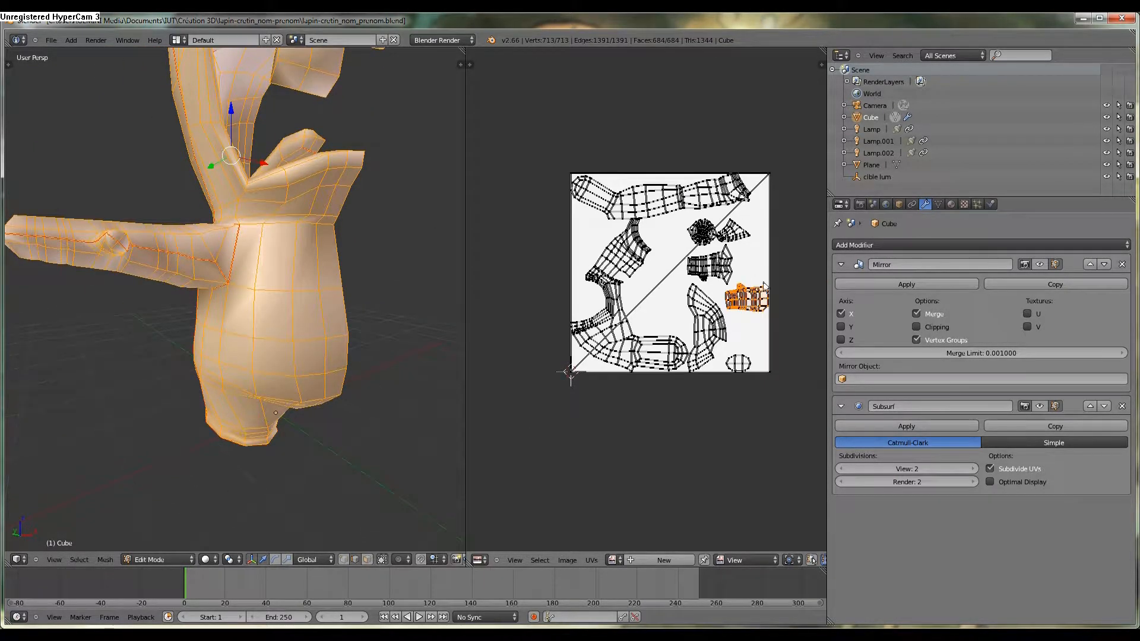
middle_click_drag(296, 198, 351, 426)
middle_click_drag(404, 383, 471, 335)
scroll(426, 372, "down", 4)
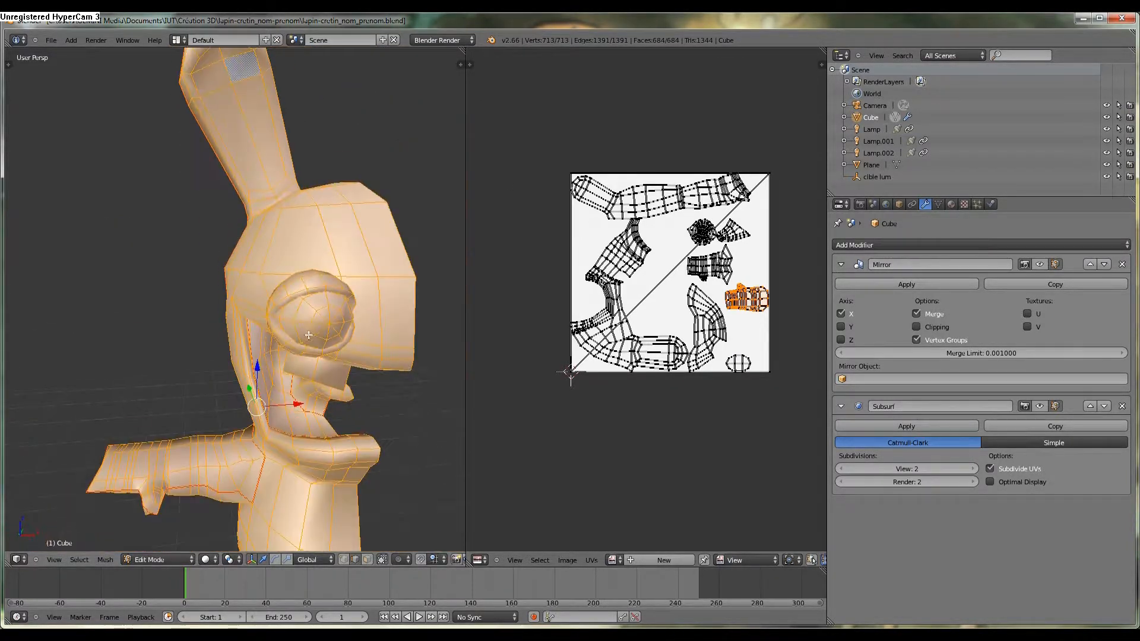
right_click(321, 325)
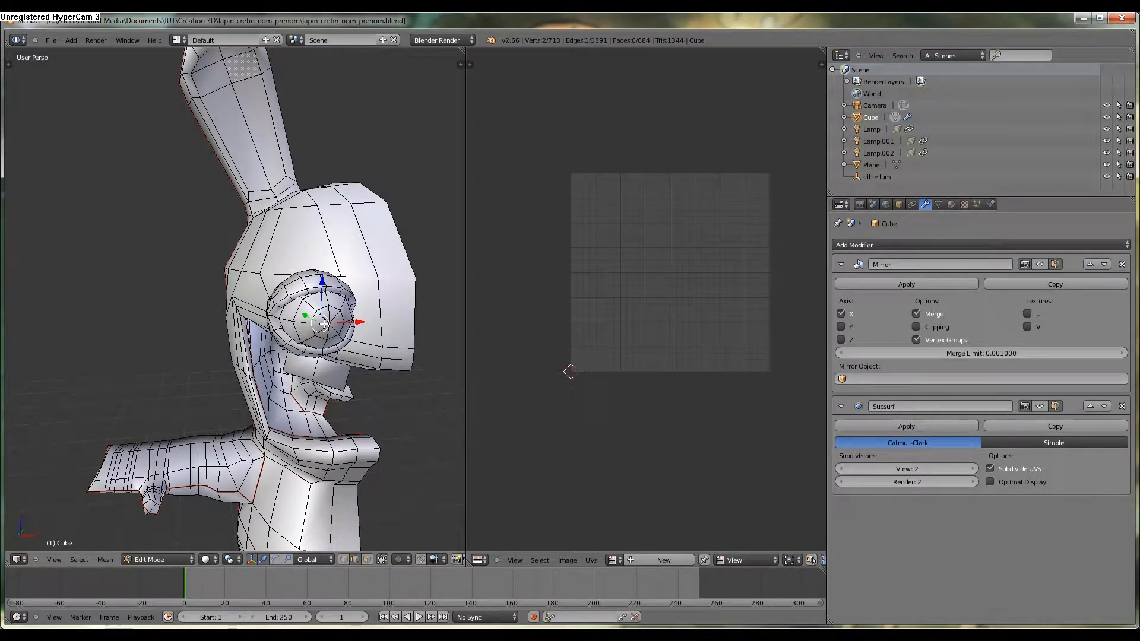
key("l")
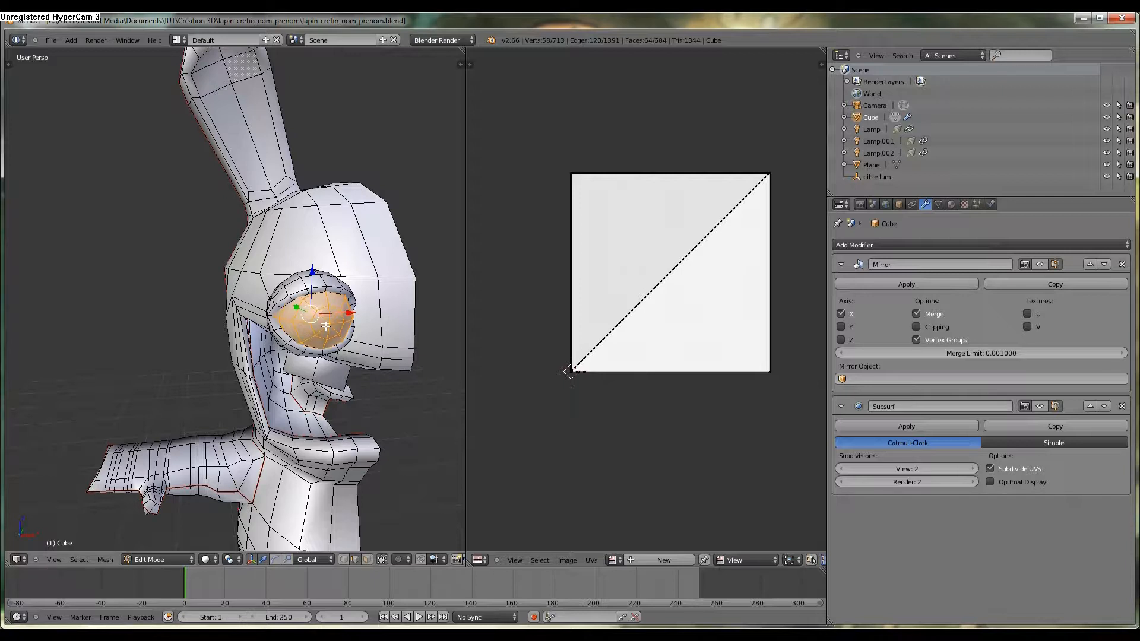
key("shift+h")
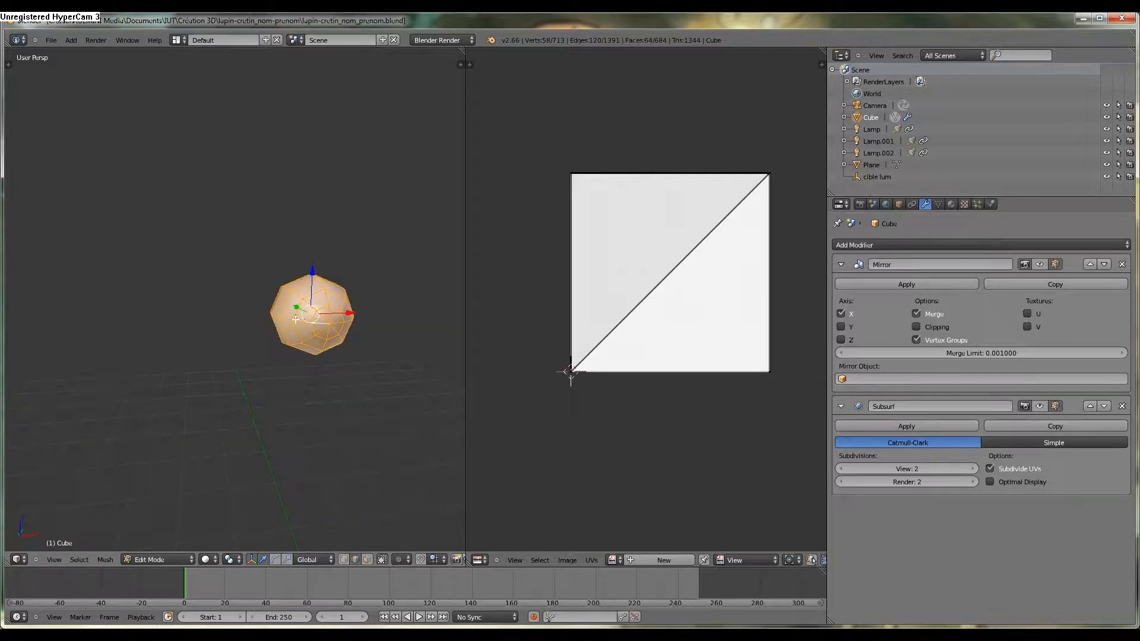
mouse_move(390, 300)
middle_mouse_down()
mouse_move(422, 298)
mouse_move(395, 312)
middle_mouse_up()
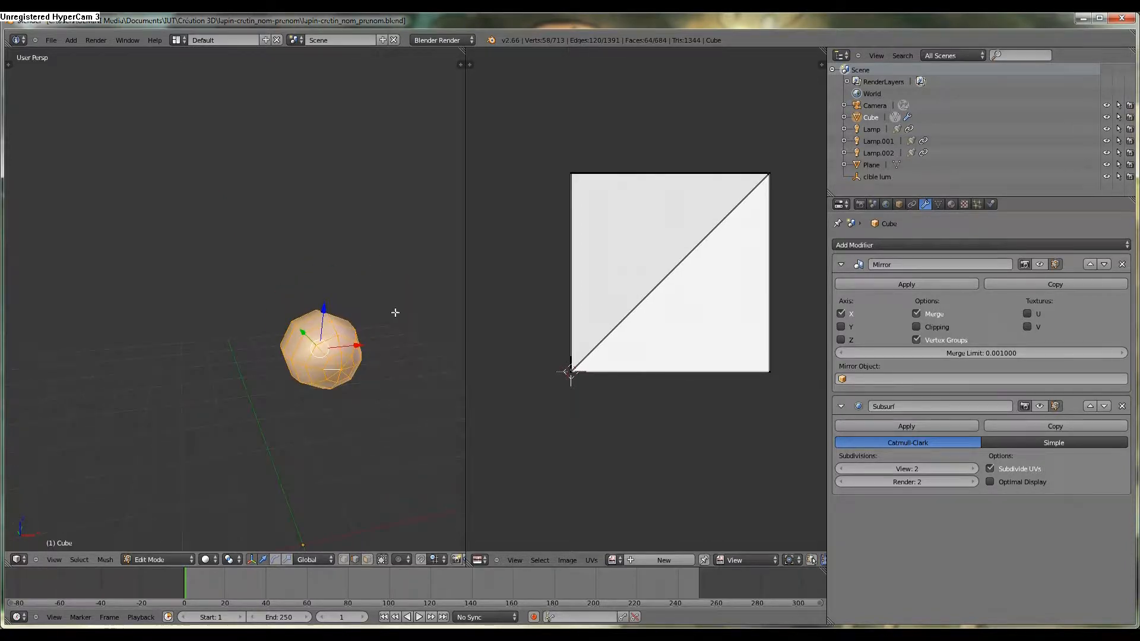
left_click(105, 559)
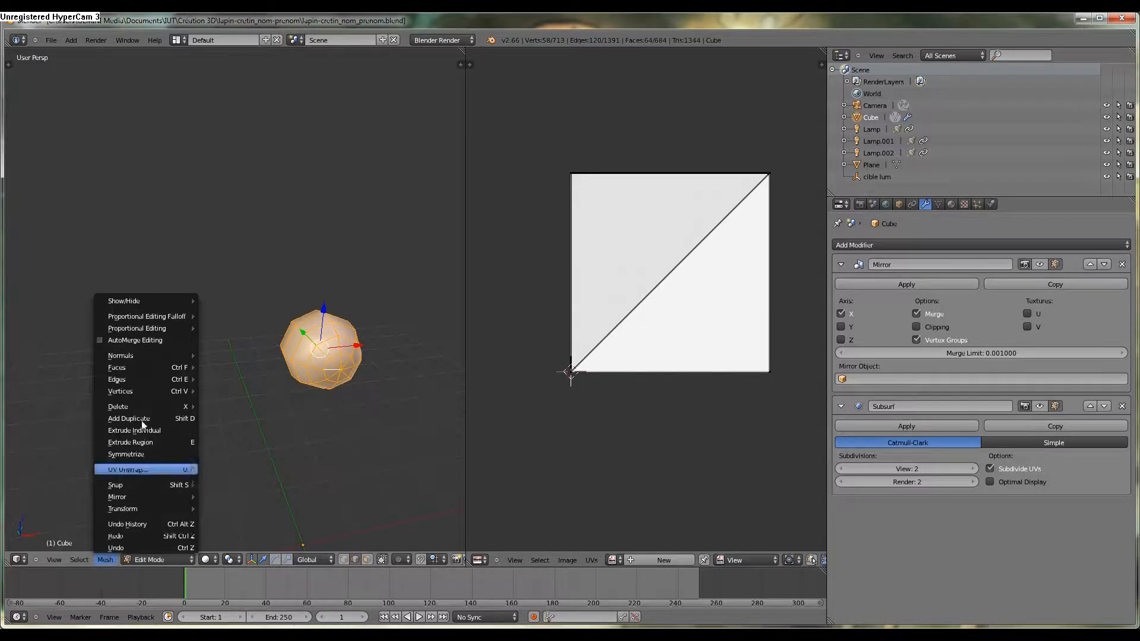
mouse_move(159, 304)
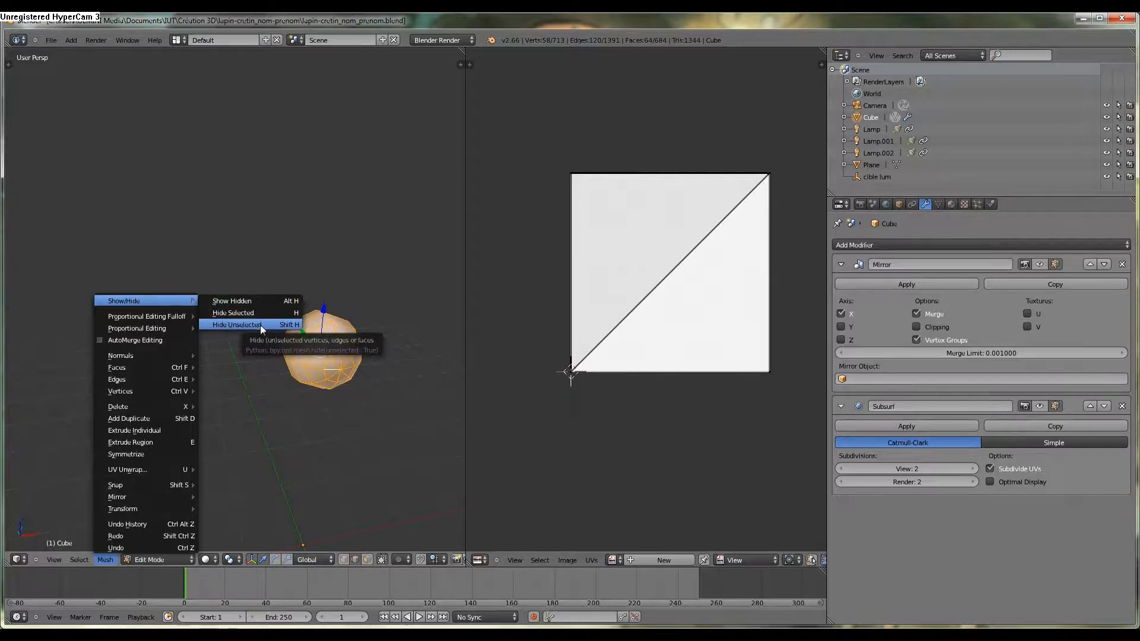
left_click(311, 325)
Mark a vertical edge loop around the isolated eyeball as a seam
middle_click_drag(349, 430, 265, 390)
right_click(330, 338, "alt")
middle_click_drag(331, 338, 143, 317)
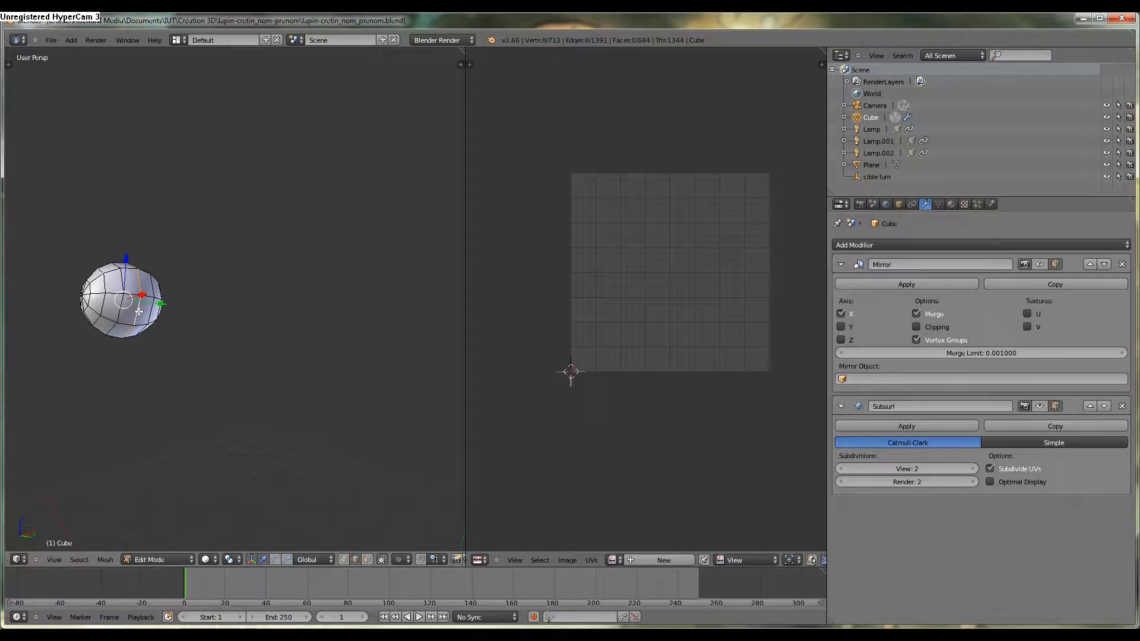
middle_click_drag(158, 302, 311, 268)
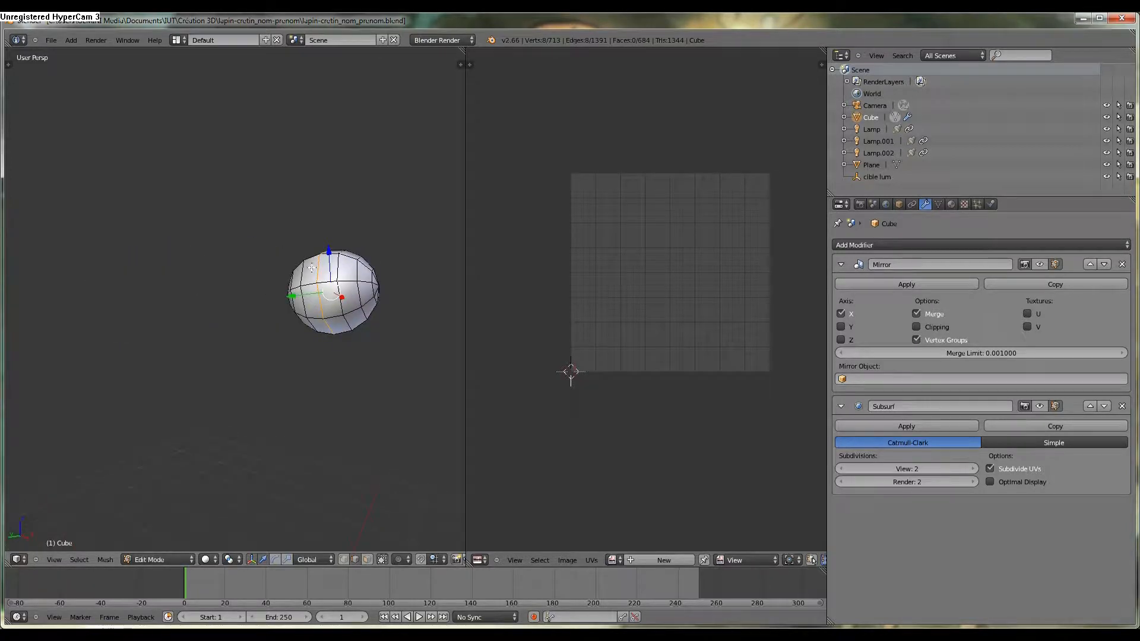
key("ctrl+e")
left_click(311, 317)
scroll(311, 396, "down", 2)
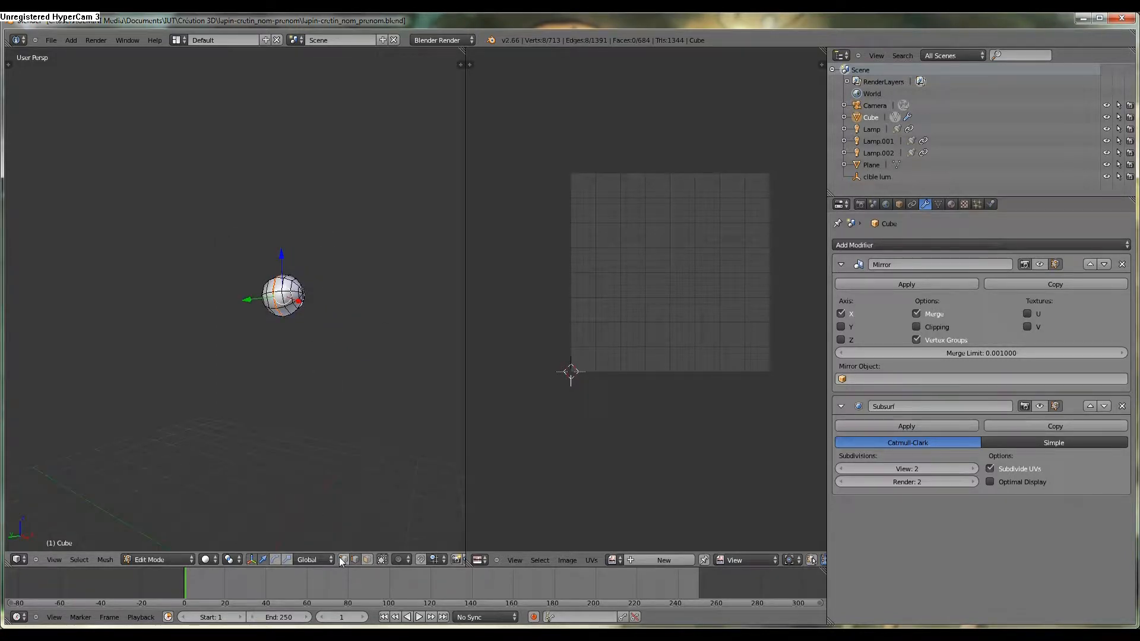
Reveal the hidden parts of the rabbit and select the entire mesh
key("a")
key("alt+h")
scroll(298, 374, "down", 4)
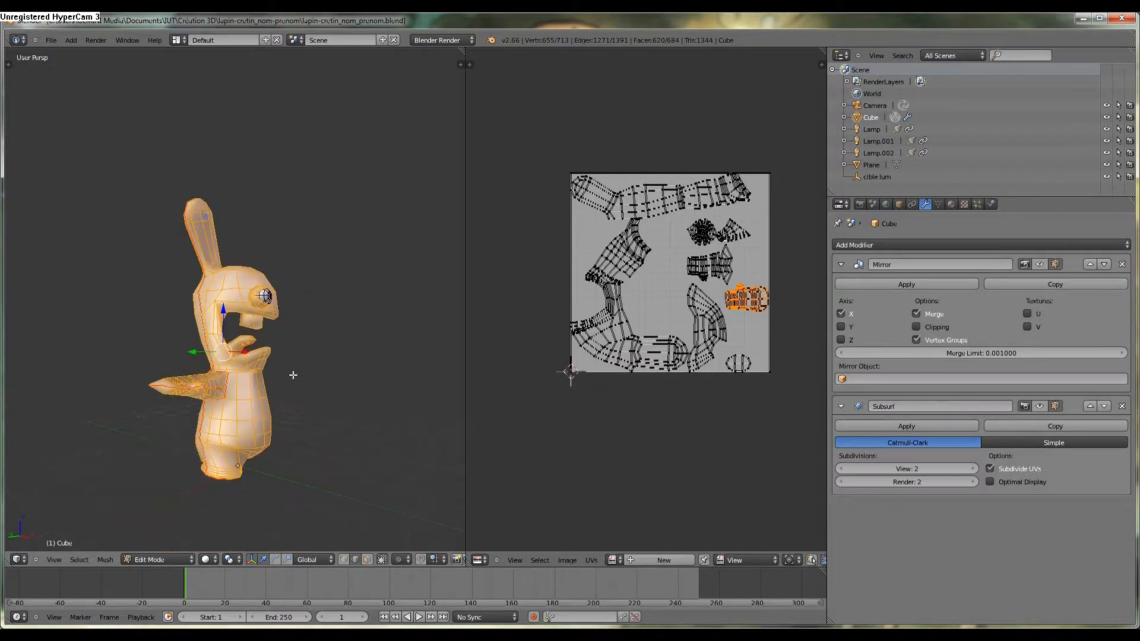
key("a")
key("a")
Select the linked upper tooth block inside the mouth and hide the rest of the mesh
scroll(282, 376, "up", 4)
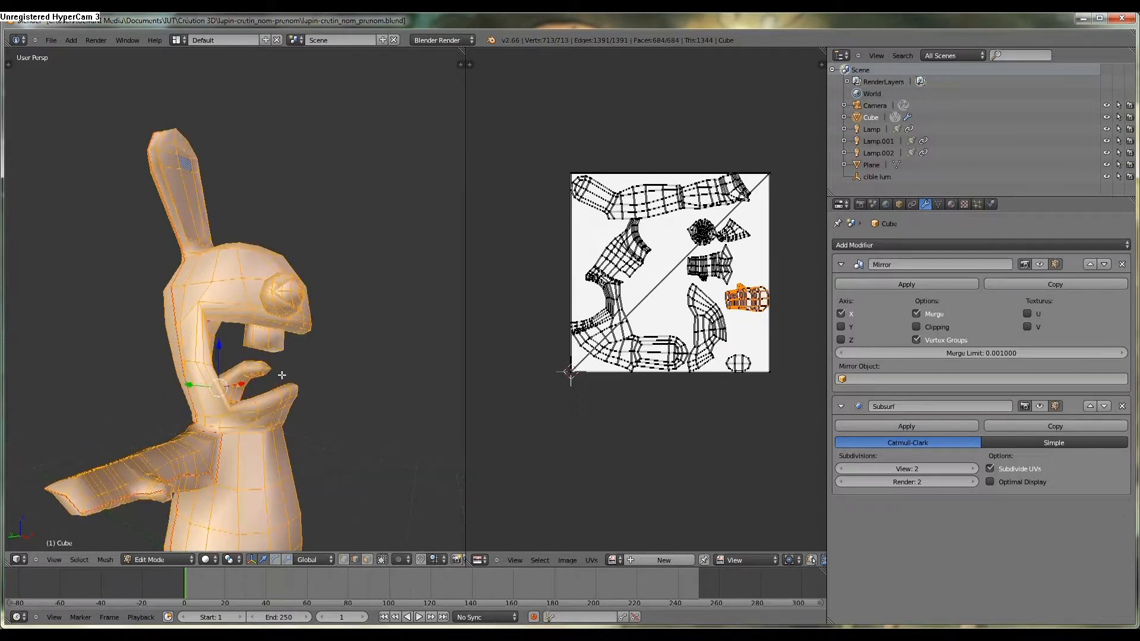
middle_click_drag(282, 377, 126, 354)
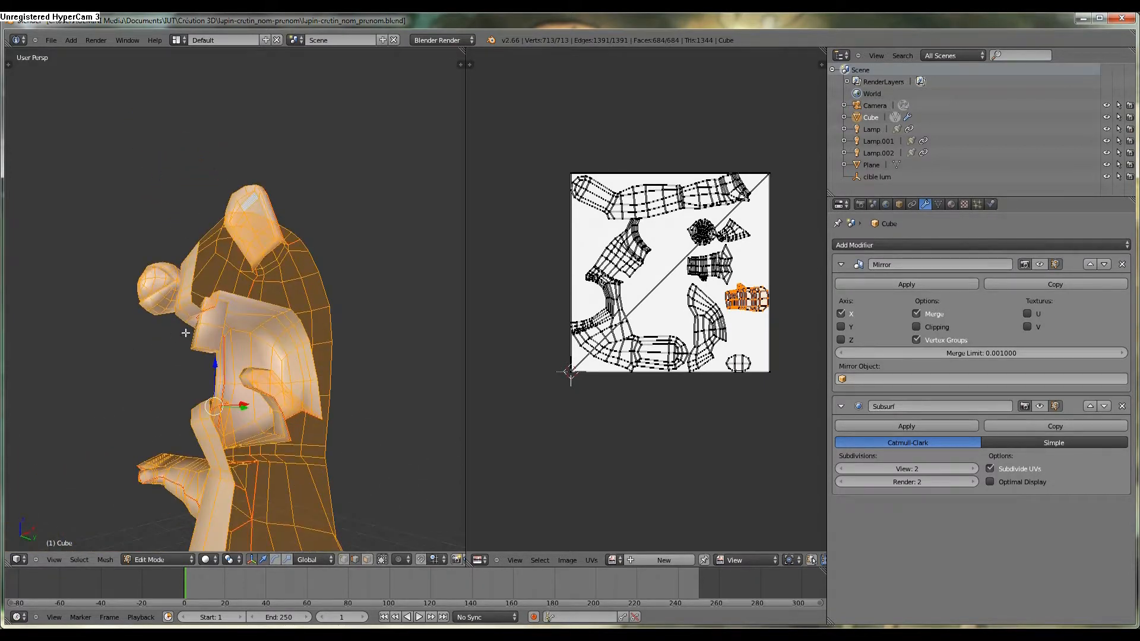
scroll(126, 354, "up", 5)
scroll(138, 368, "up", 2)
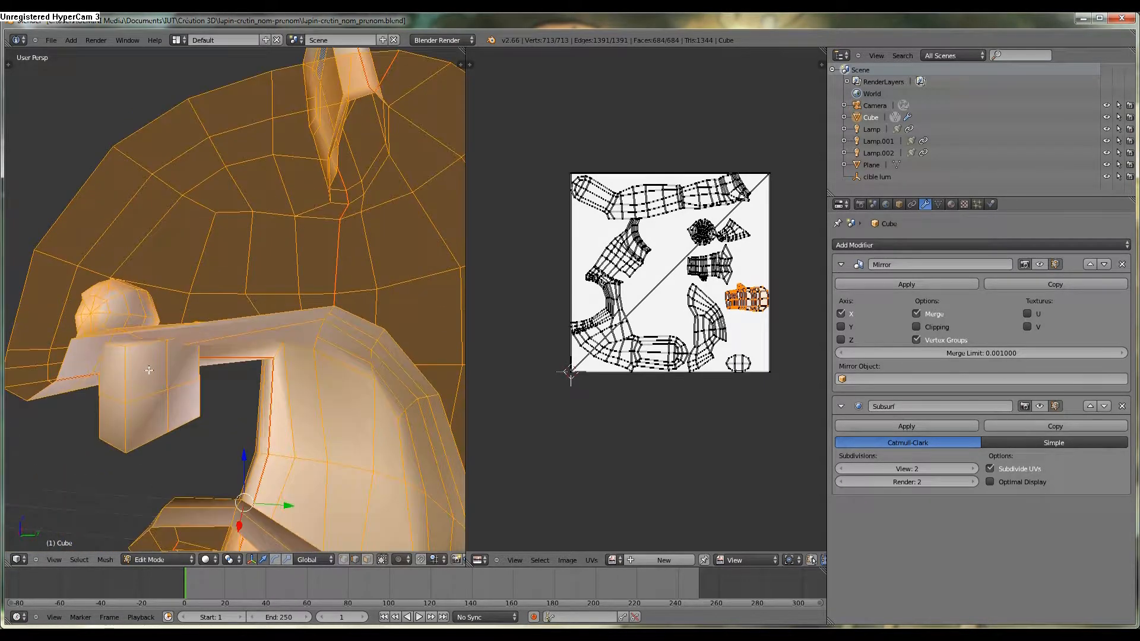
middle_click_drag(121, 345, 144, 351)
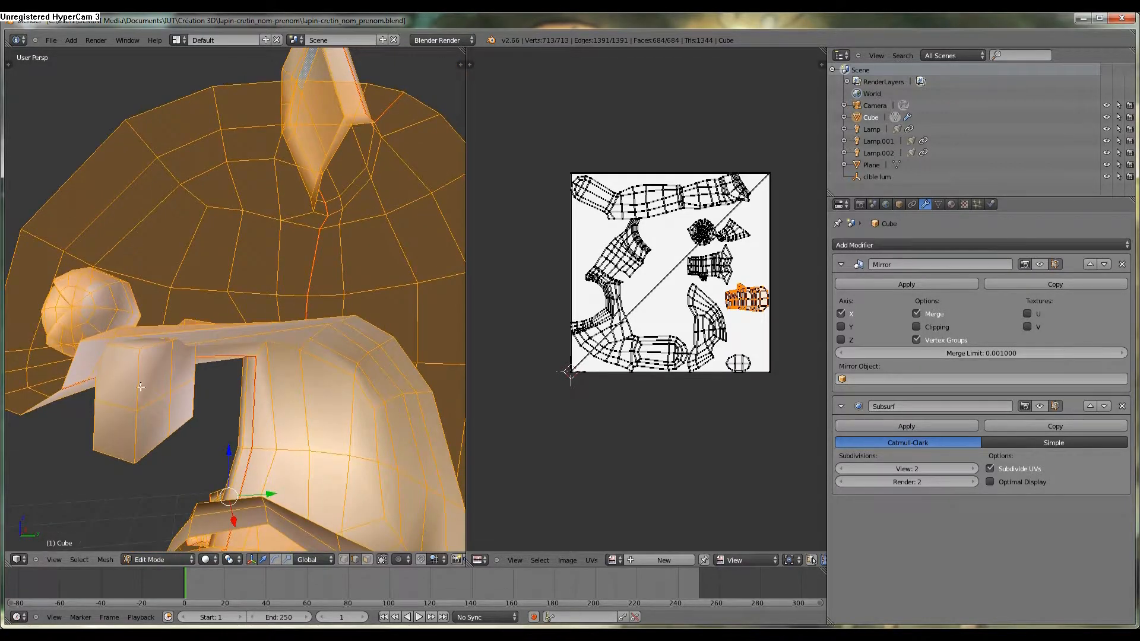
right_click(138, 405)
key("ctrl+l")
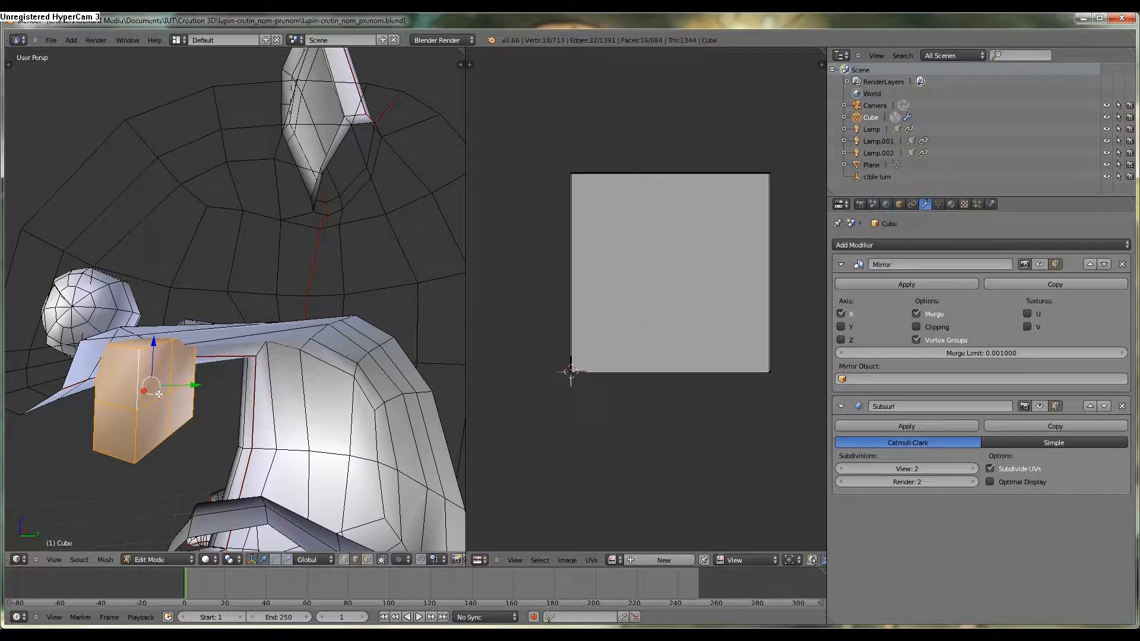
key("shift+h")
mouse_move(159, 394)
middle_mouse_down()
mouse_move(235, 441)
mouse_move(226, 398)
mouse_move(150, 395)
middle_mouse_up()
Mark two vertical corner edges of the tooth block and their adjoining short top and bottom side edges as seams
right_click(206, 386)
right_click(150, 395, "shift")
right_click(145, 453, "shift")
right_click(150, 415, "shift")
right_click(149, 445, "shift")
right_click(108, 387, "shift")
right_click(111, 446, "shift")
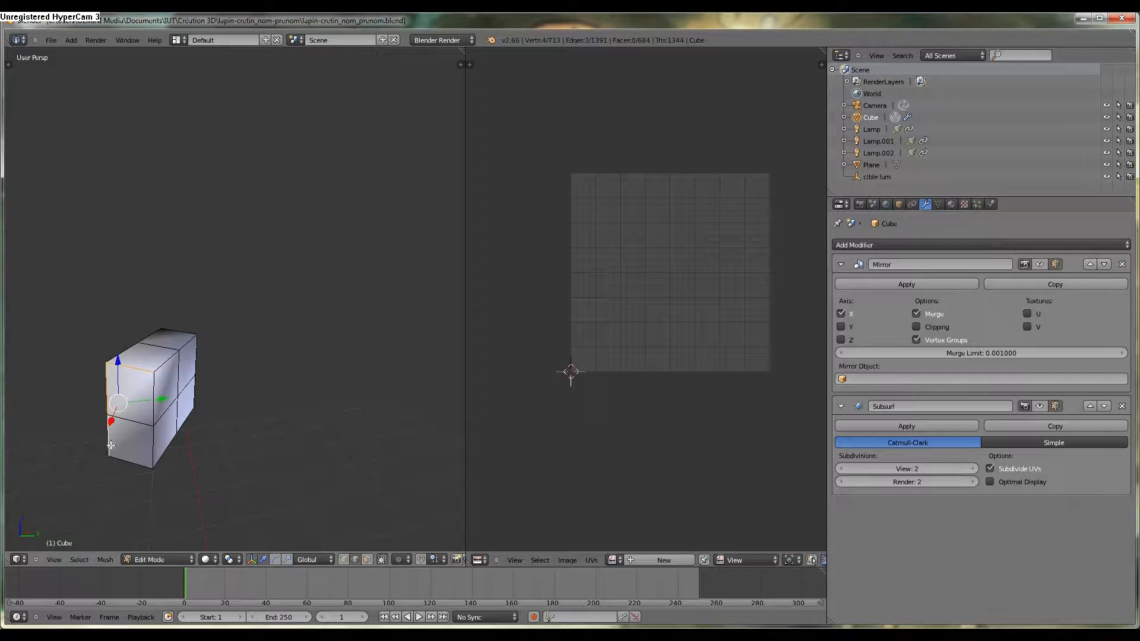
right_click(120, 453, "shift")
middle_click_drag(120, 453, 318, 468)
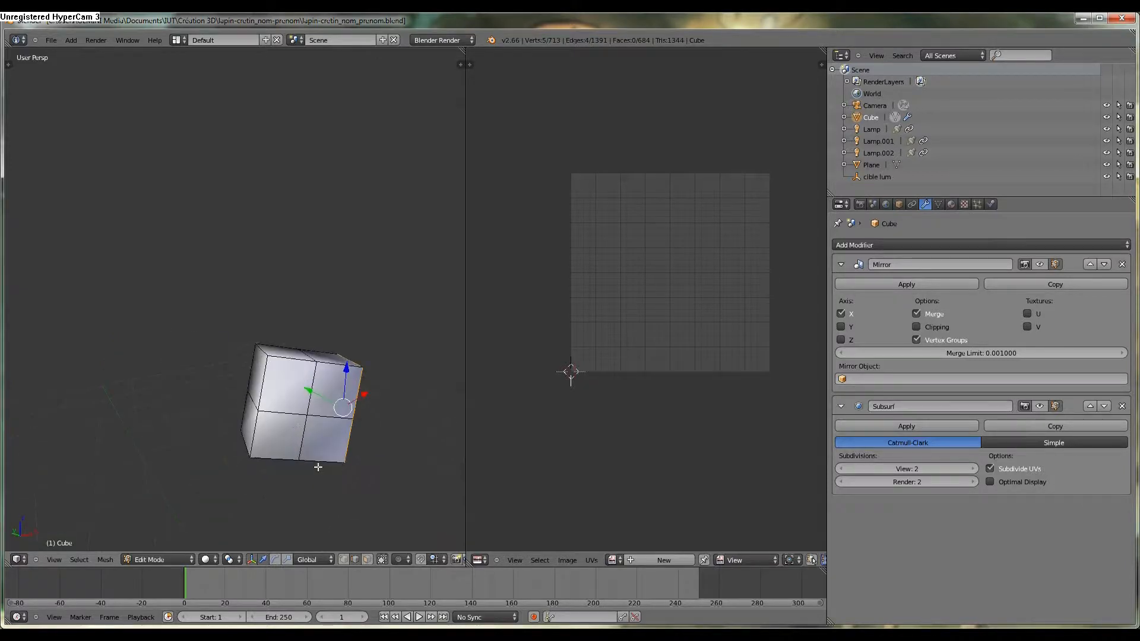
right_click(258, 351, "shift")
right_click(260, 381, "shift")
right_click(251, 432, "shift")
right_click(242, 442, "shift")
middle_click_drag(242, 442, 238, 352)
key("ctrl+e")
left_click(145, 428)
Mark the two lower edge segments joining the vertical corner seams of the tooth block as a seam
right_click(217, 363)
right_click(177, 367, "shift")
key("ctrl+e")
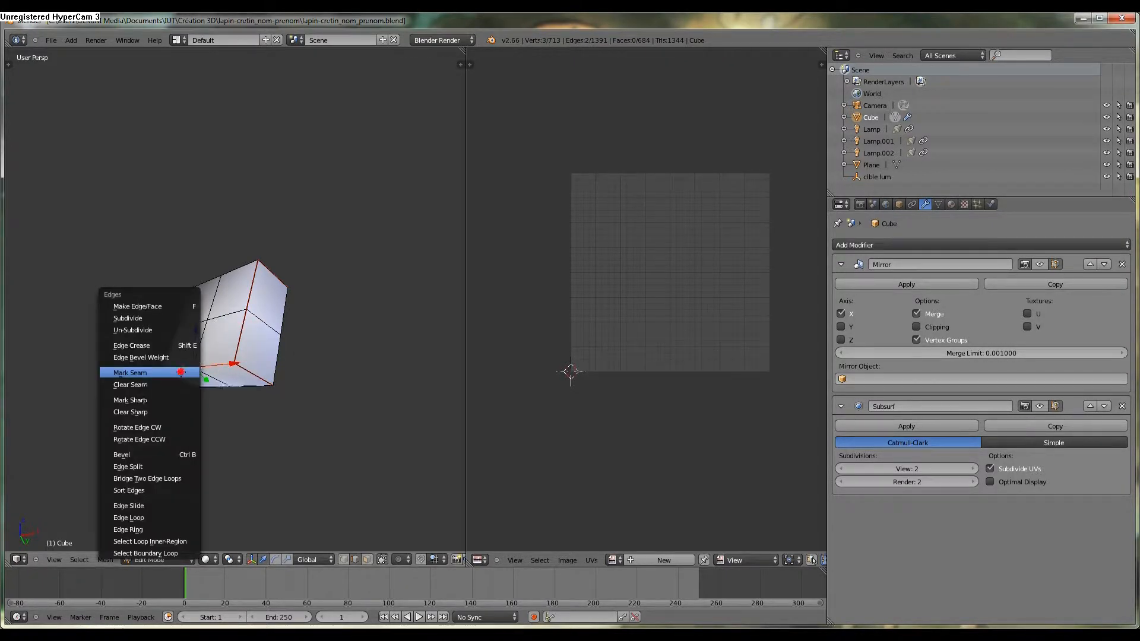
left_click(181, 373)
scroll(237, 356, "down", 2)
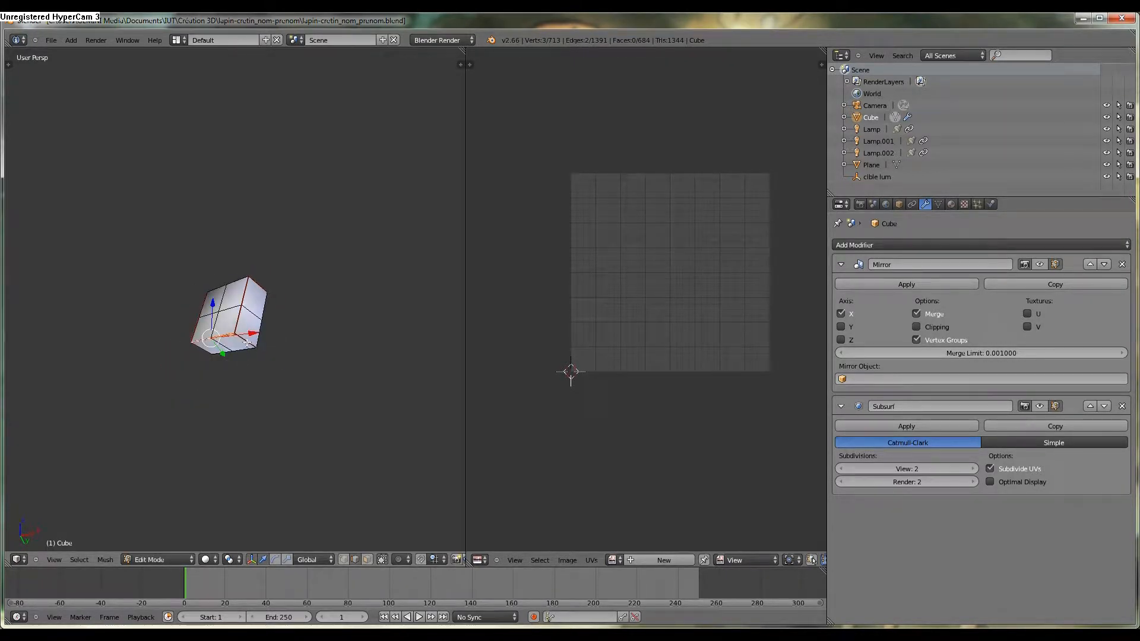
Reveal the hidden geometry, select the entire half mesh and unwrap it with the eye and tooth seams
key("a")
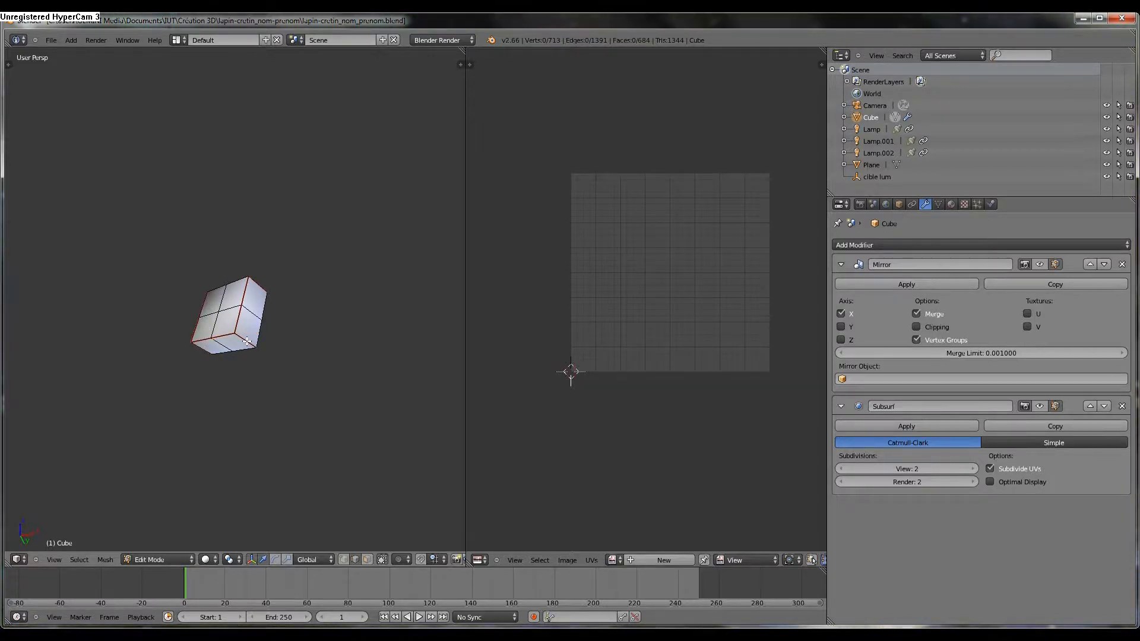
key("alt+h")
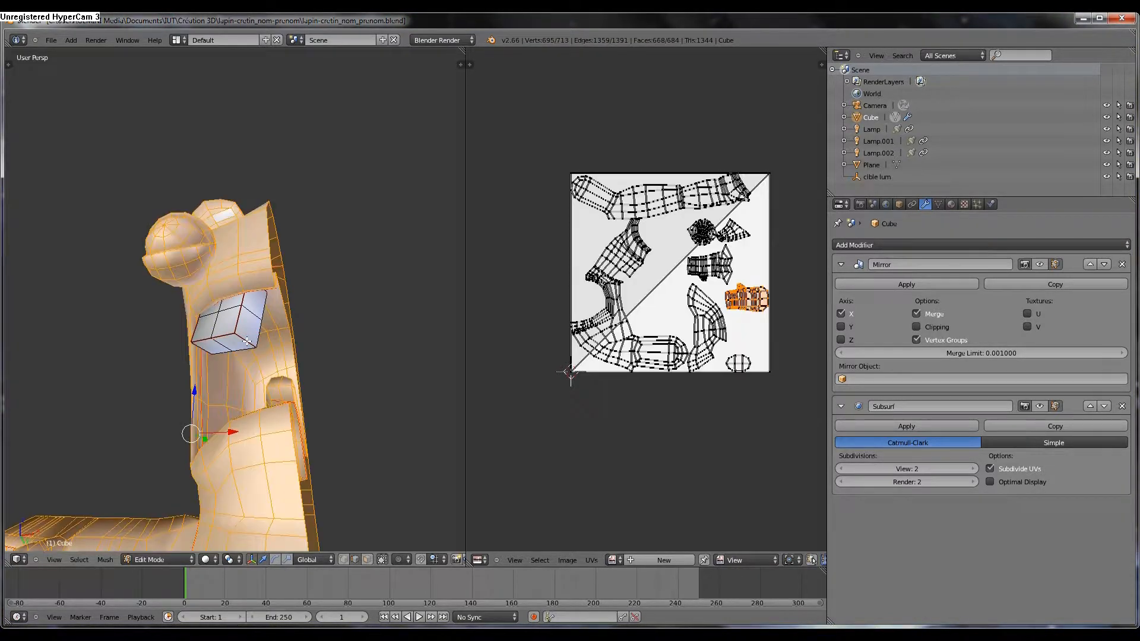
key("a")
key("a")
key("u")
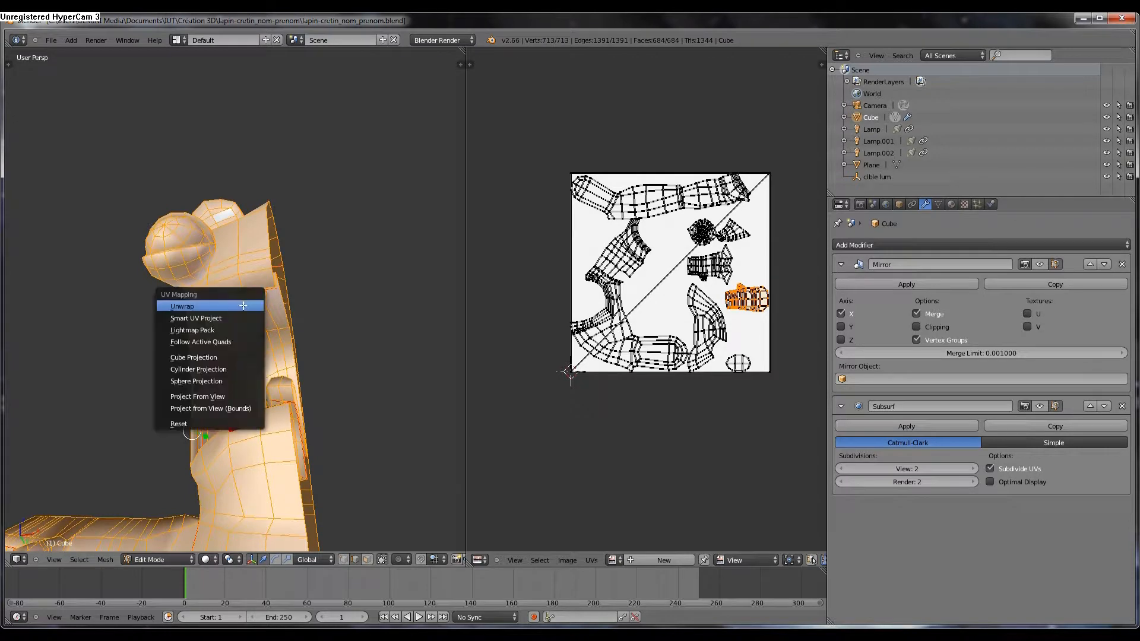
left_click(242, 305)
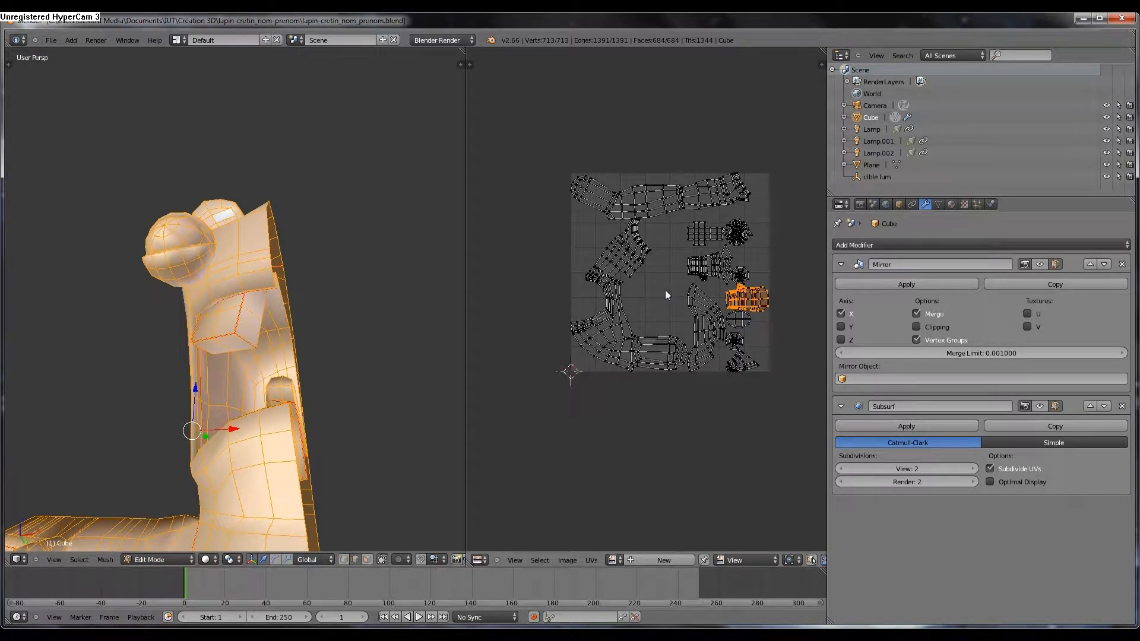
Clear the UV selection and select the large linked island running along the lower part of the UV layout
scroll(740, 358, "up", 1)
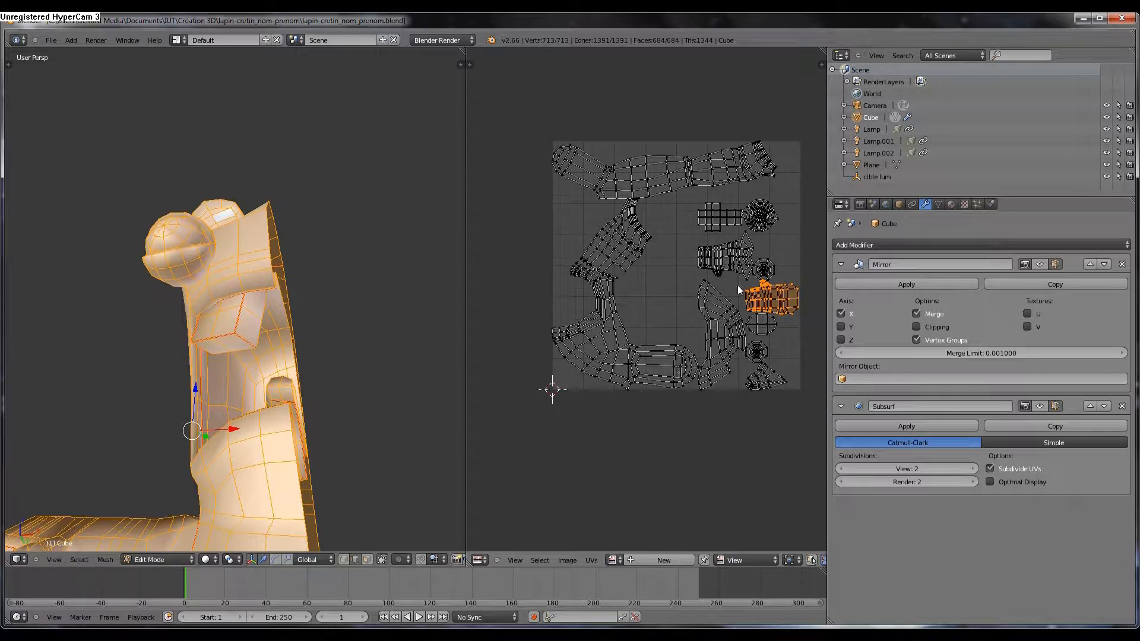
key("a")
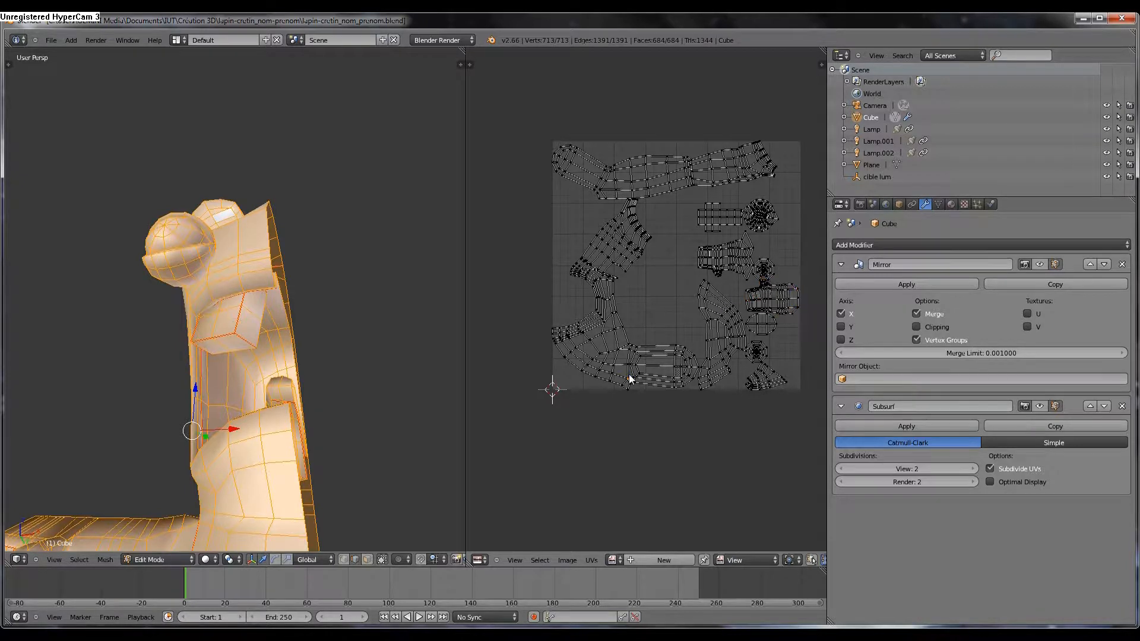
key("l")
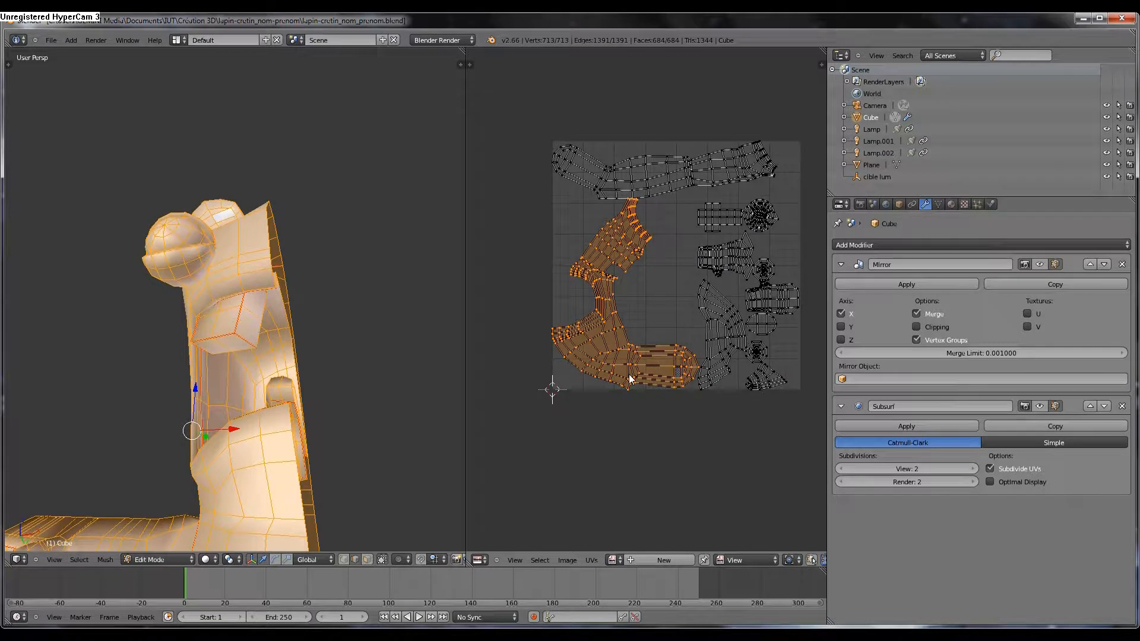
Rotate the large lower UV island by about 175° and stand the long upper island upright beyond the left edge of the UV square
key("r")
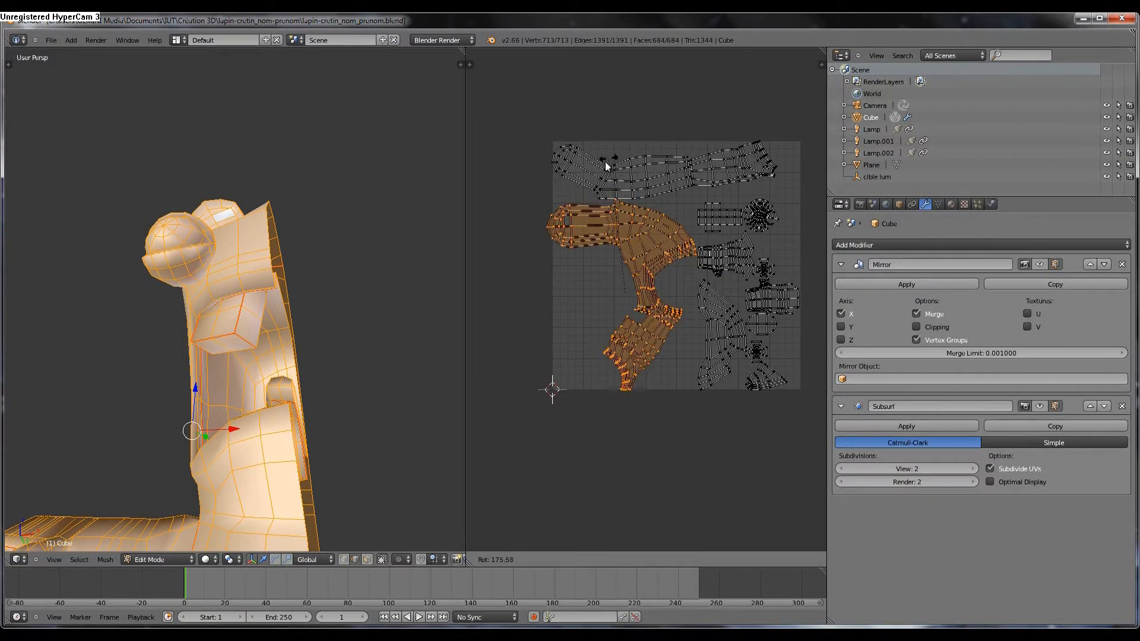
left_click(607, 166)
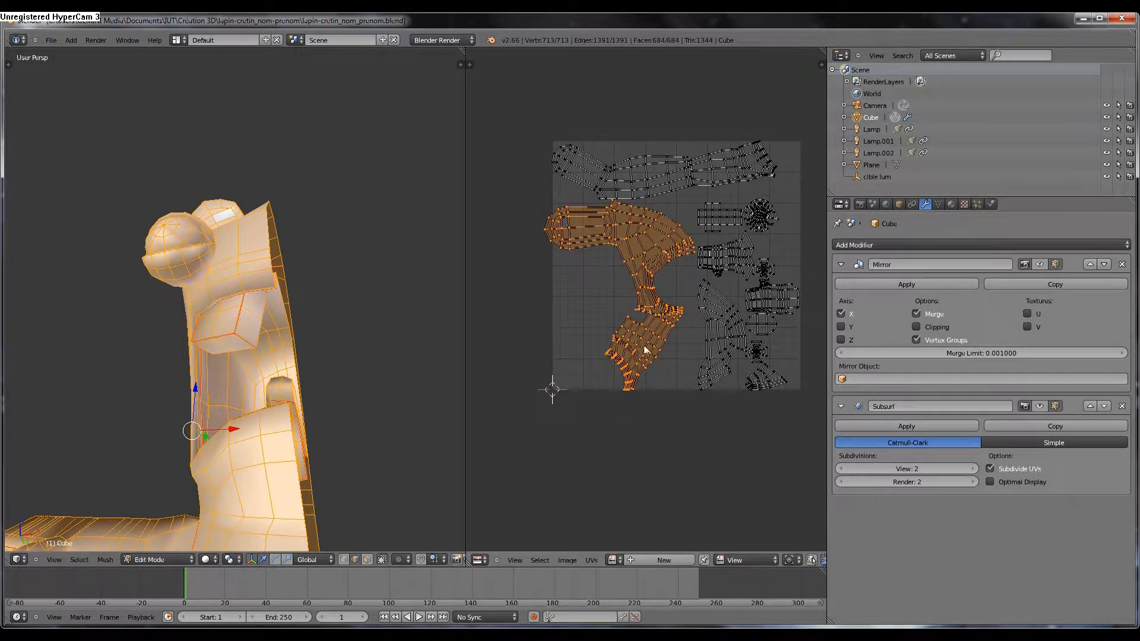
right_click(662, 179)
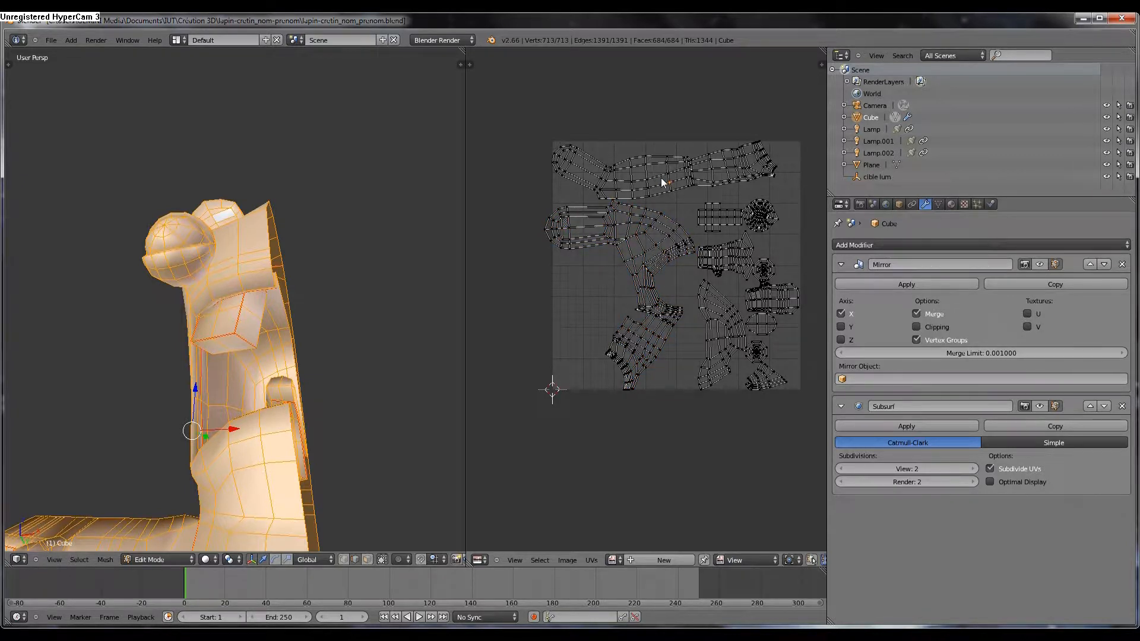
key("l")
key("r")
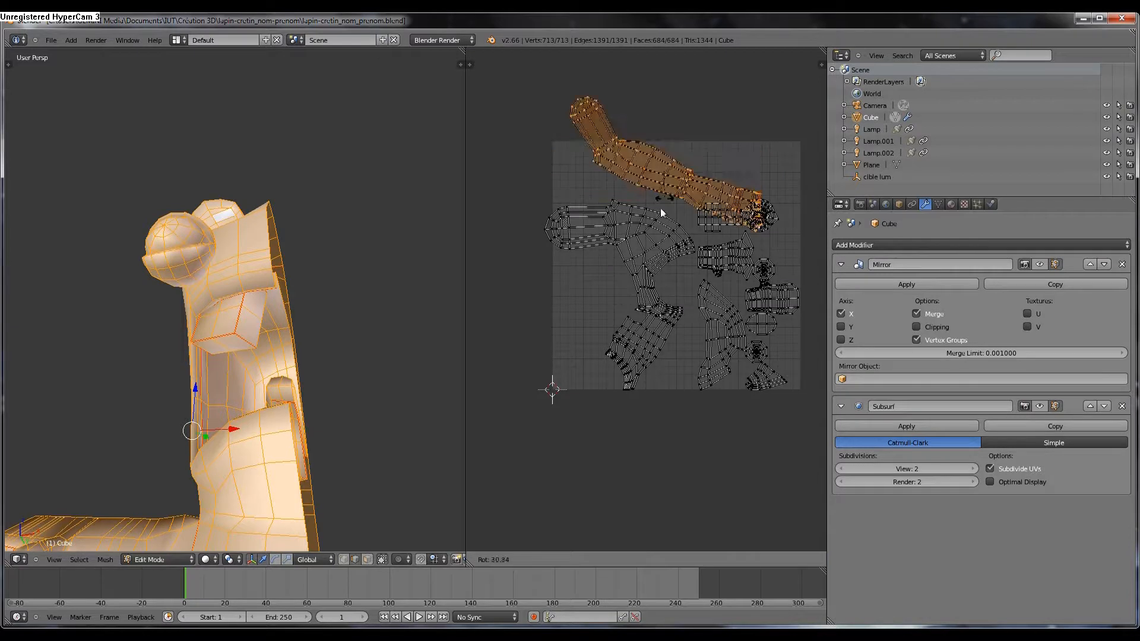
left_click(605, 197)
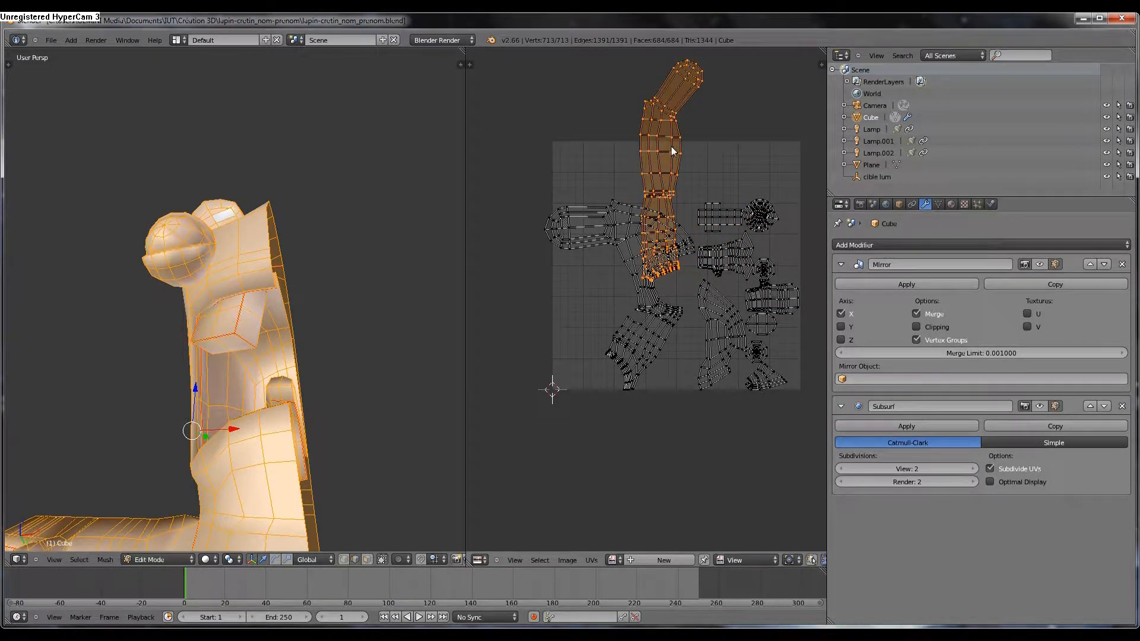
key("g")
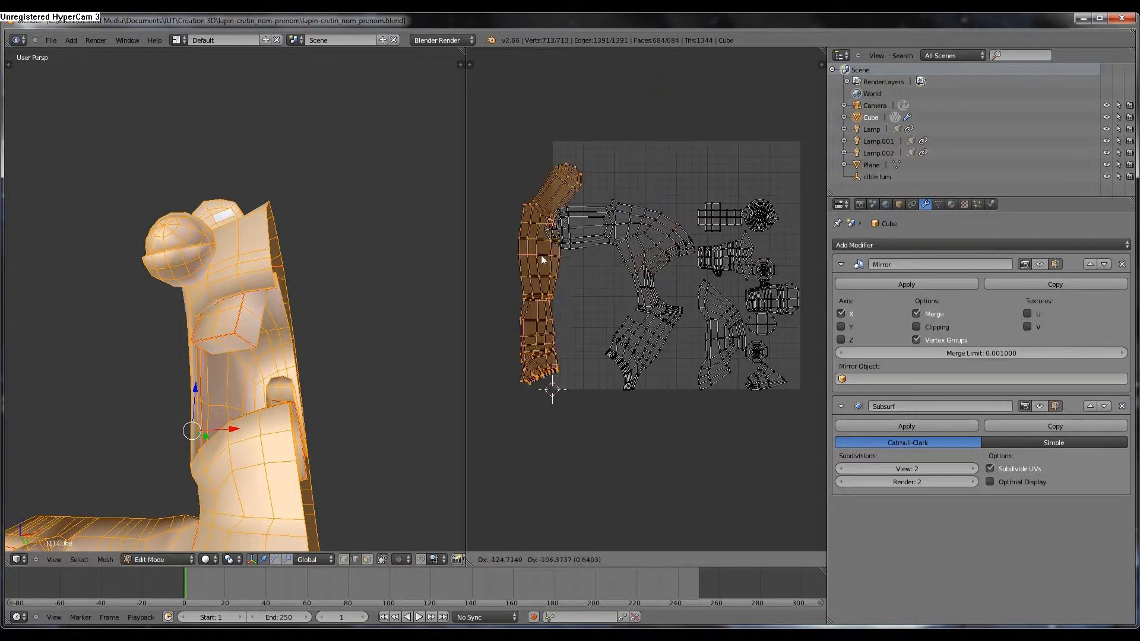
left_click(522, 251)
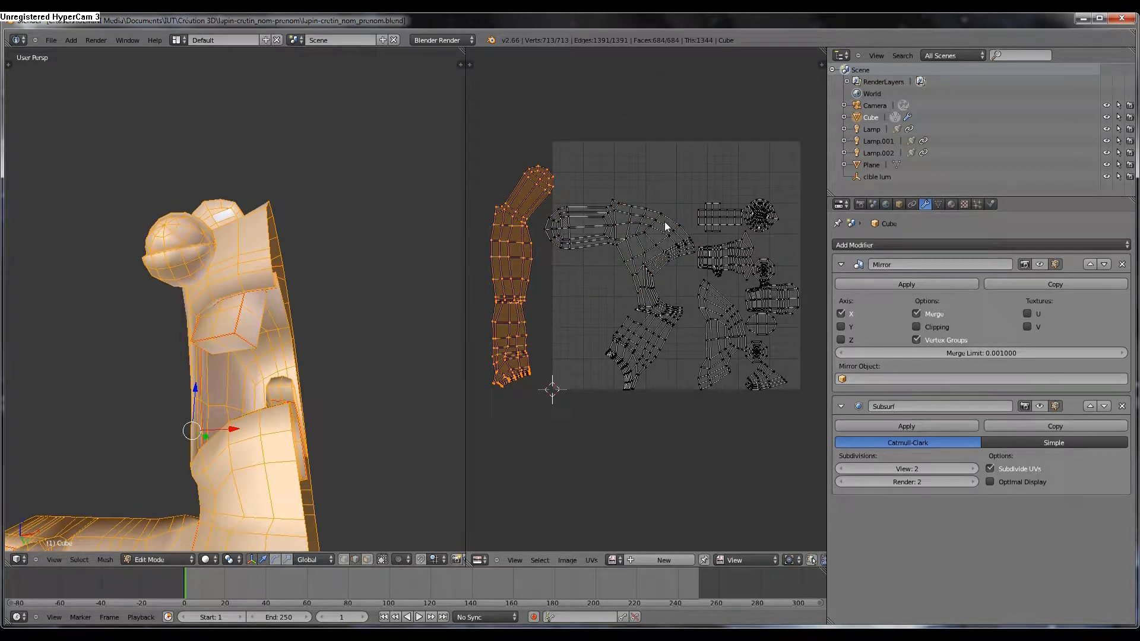
Select the small linked islands along the right side of the UV layout in turn to inspect them
scroll(708, 242, "up", 3)
scroll(707, 241, "down", 2)
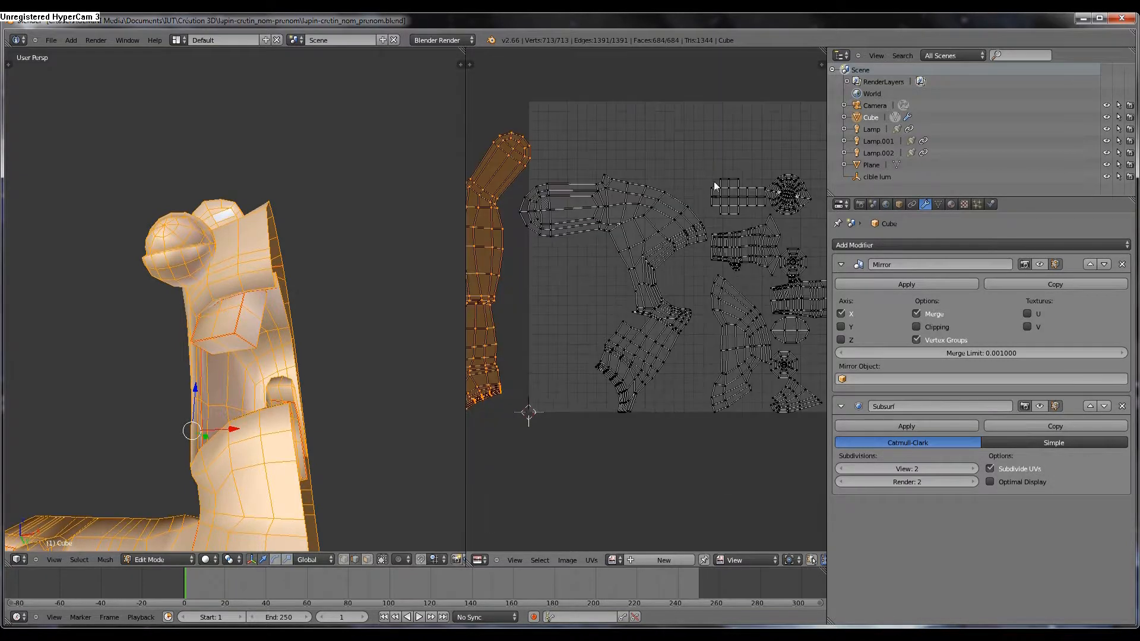
right_click(733, 204)
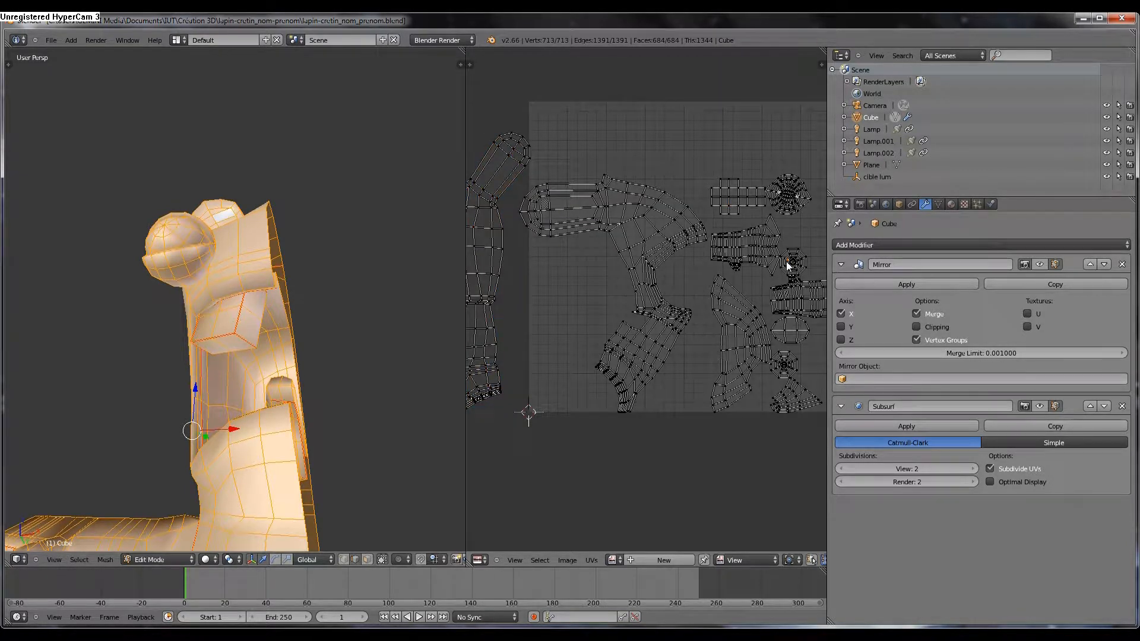
middle_click_drag(802, 265, 764, 273)
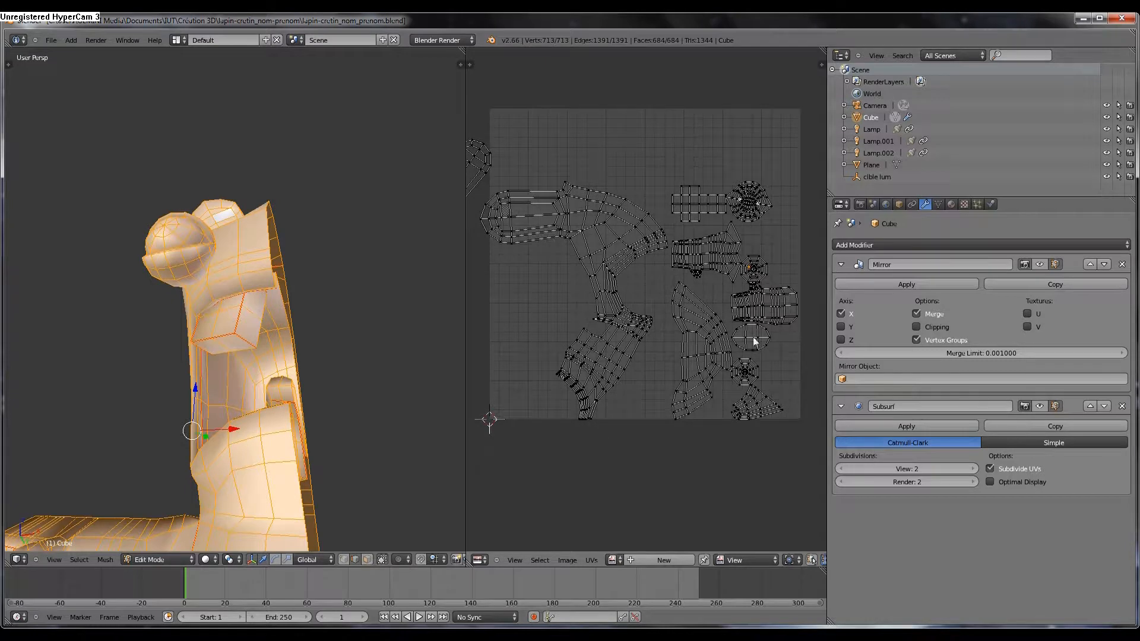
key("l")
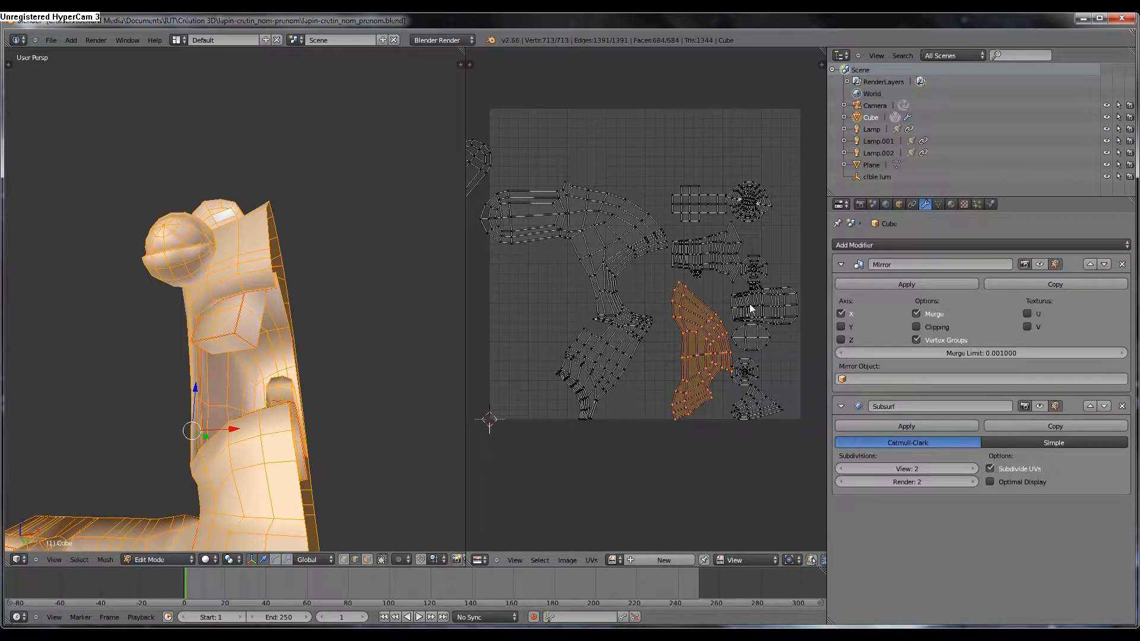
right_click(755, 401)
key("l")
Enable the Mirror modifier's display in Edit Mode and apply the modifier to the rabbit in Object Mode
middle_click_drag(416, 308, 368, 363)
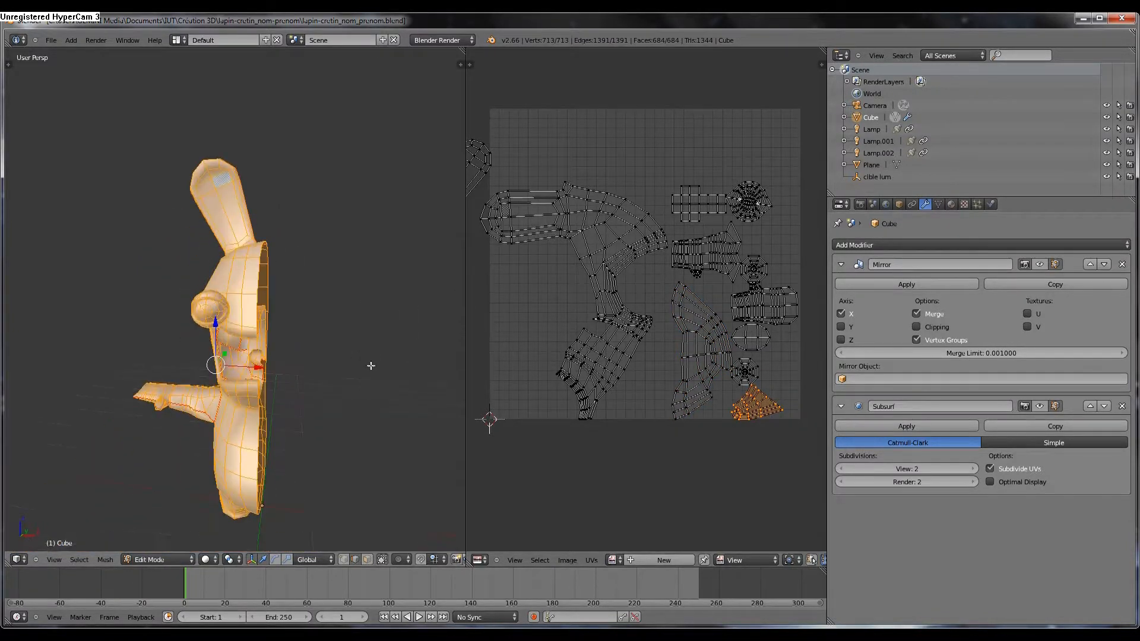
scroll(600, 291, "down", 2)
key("a")
key("a")
middle_click_drag(279, 277, 368, 262)
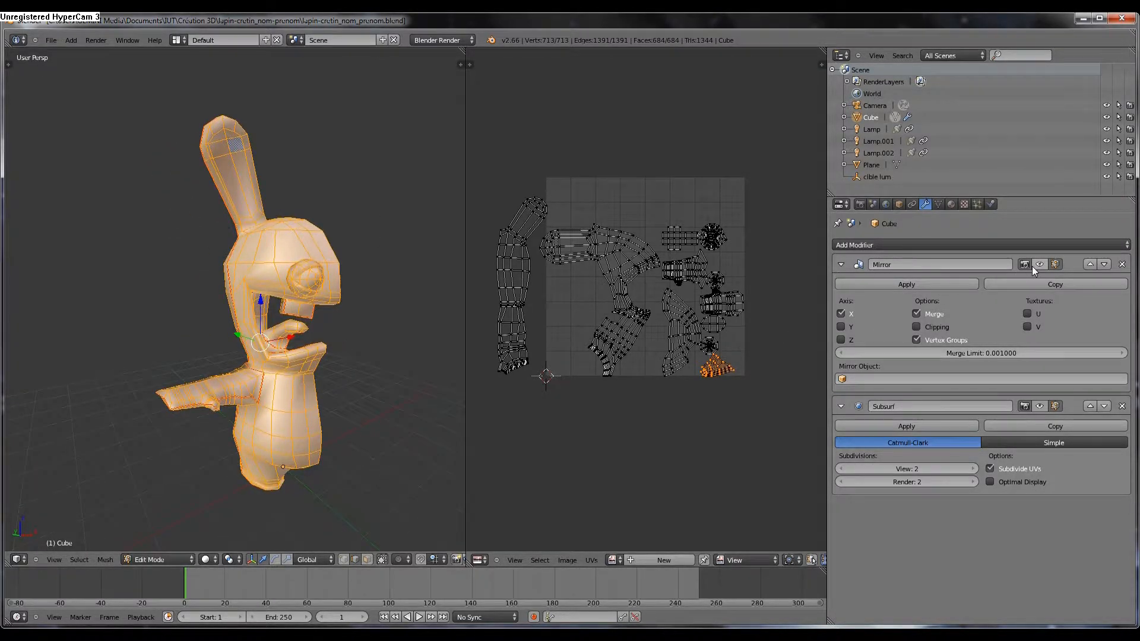
left_click(1055, 264)
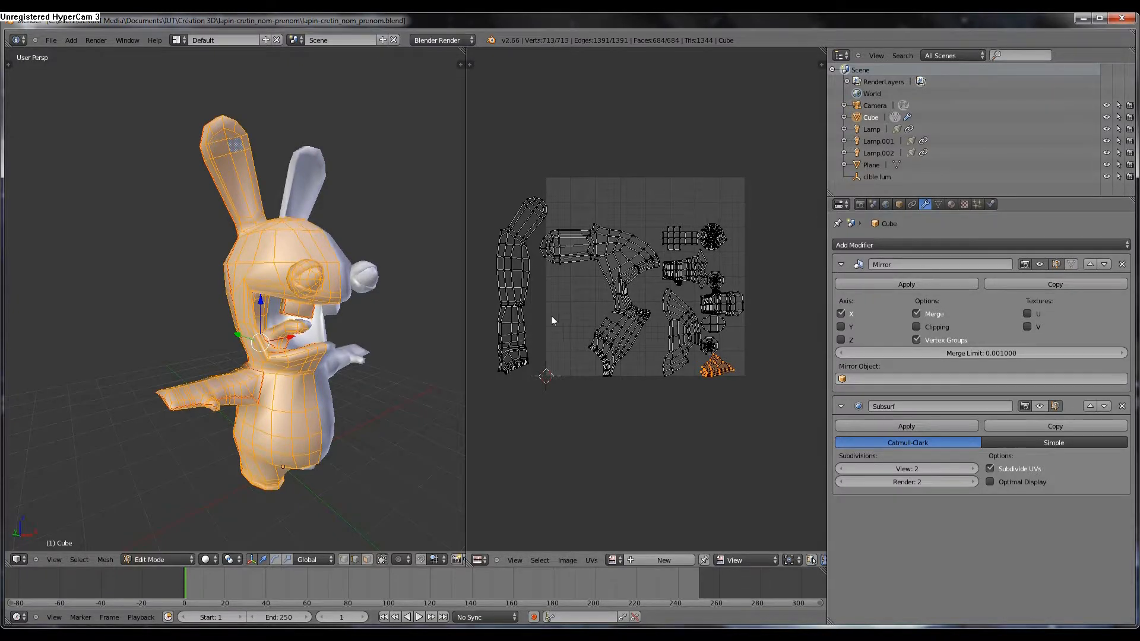
key("Tab")
middle_click_drag(356, 308, 373, 316)
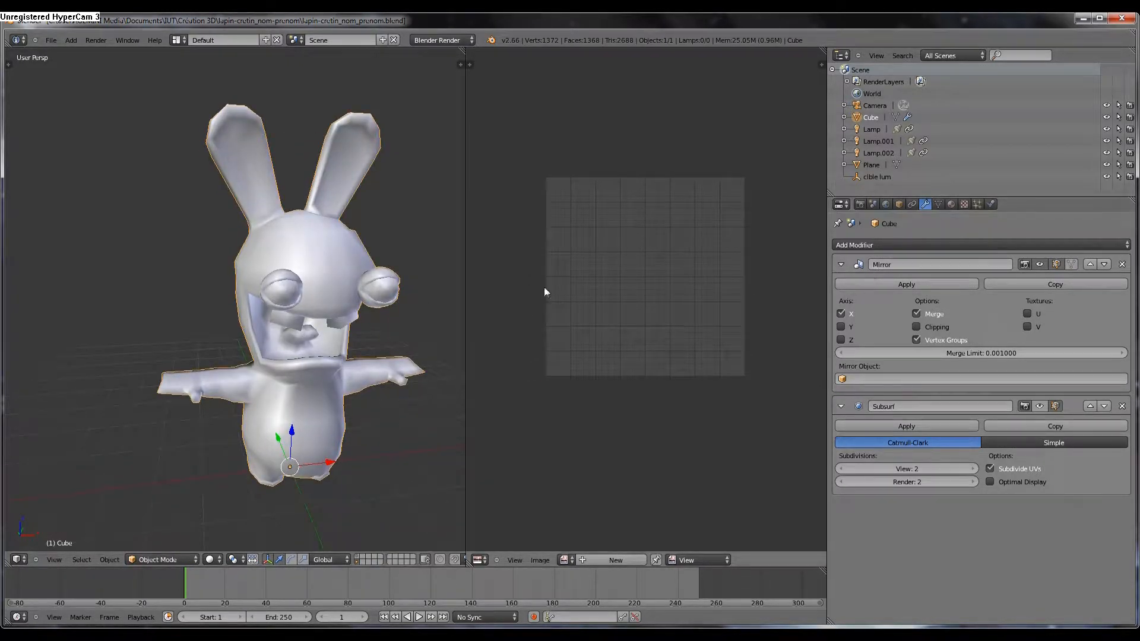
left_click(906, 284)
Select the entire full-body rabbit mesh in Edit Mode and unwrap it along its seams
key("Tab")
middle_click_drag(309, 357, 230, 365)
key("a")
key("a")
key("a")
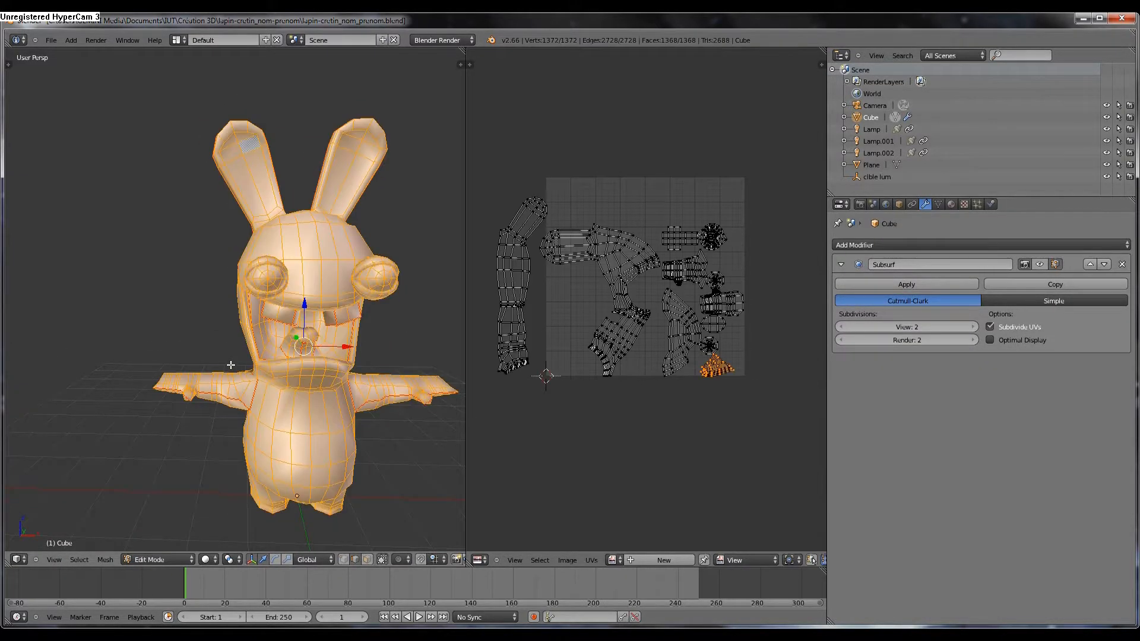
key("u")
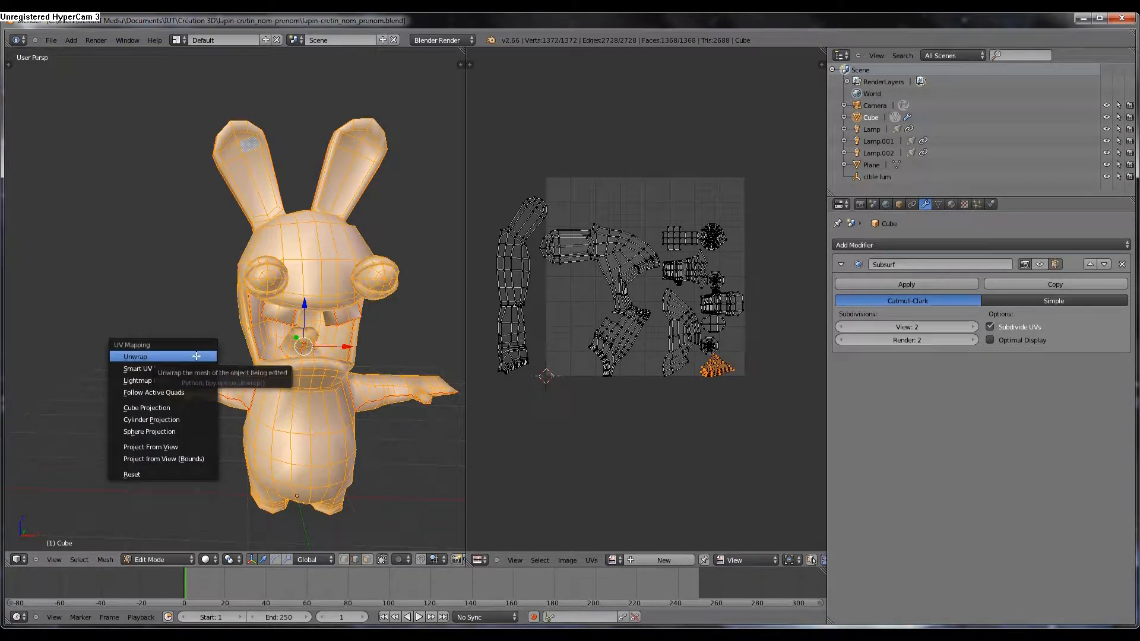
left_click(196, 356)
Examine the new full-body UV layout, from the front and back body islands to the small islands down the right side
scroll(580, 246, "up", 2)
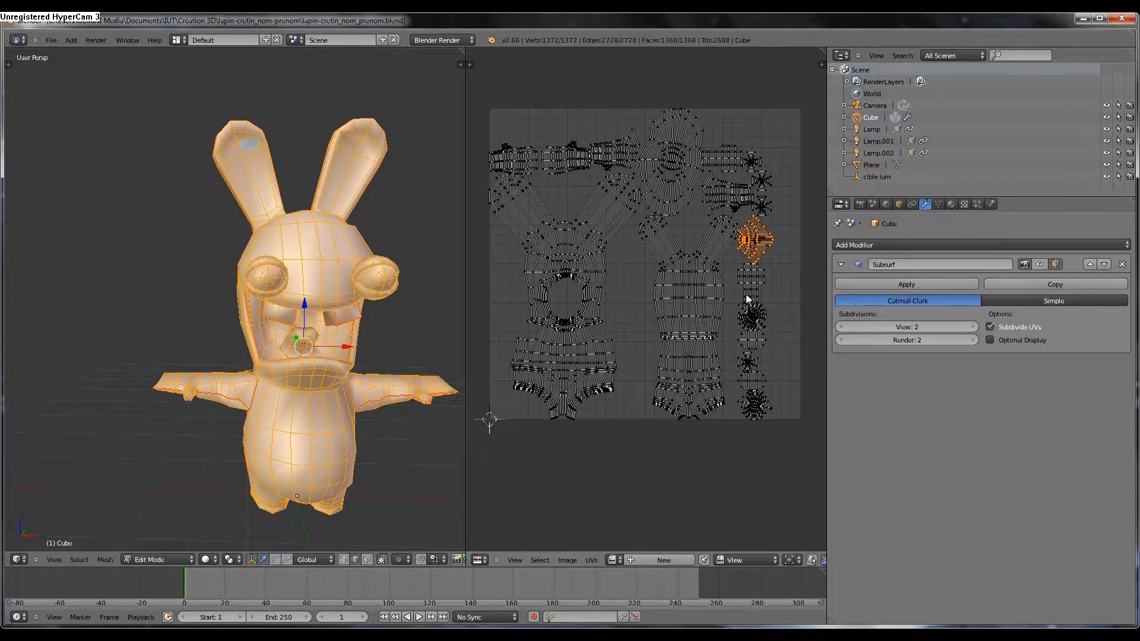
scroll(754, 362, "up", 5)
scroll(754, 363, "down", 4)
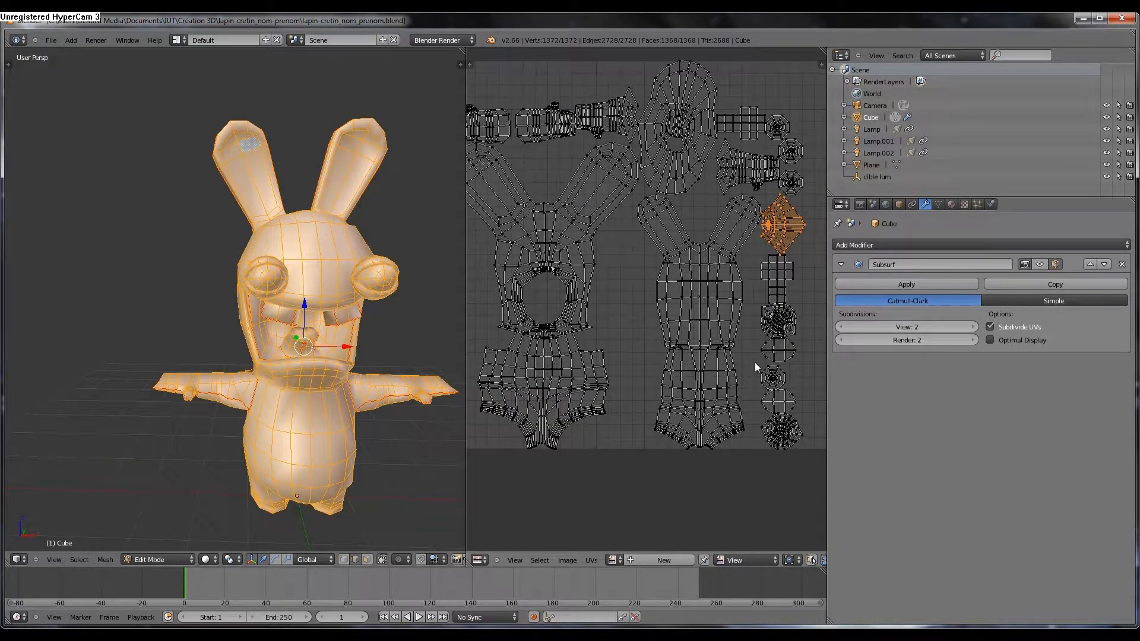
scroll(757, 354, "down", 2)
scroll(733, 349, "up", 2)
scroll(462, 314, "down", 1)
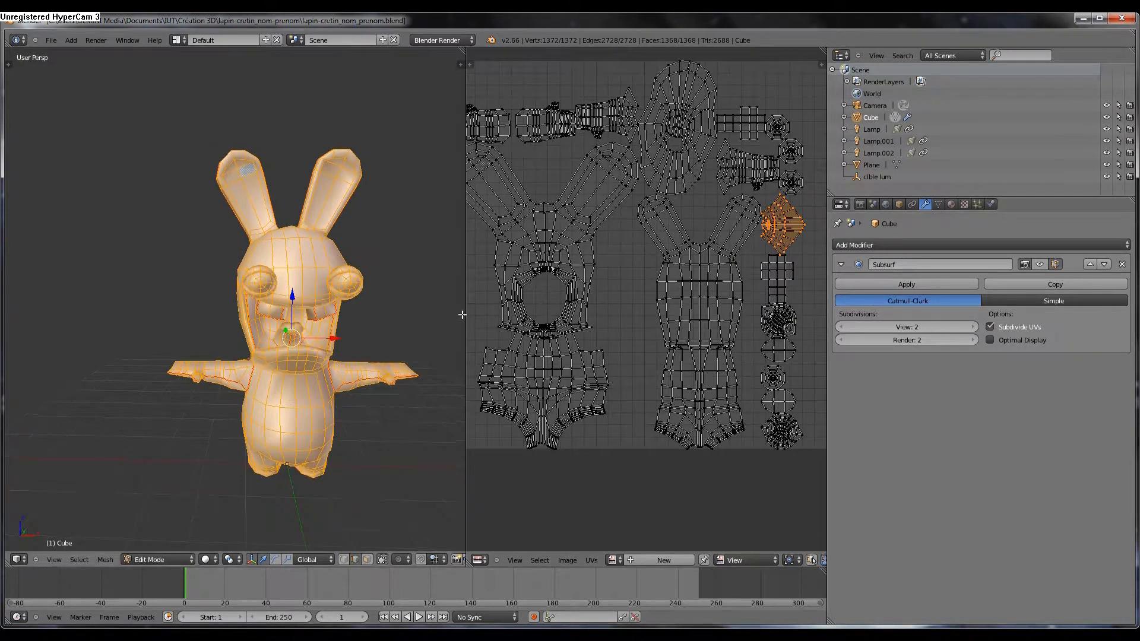
scroll(638, 258, "down", 2)
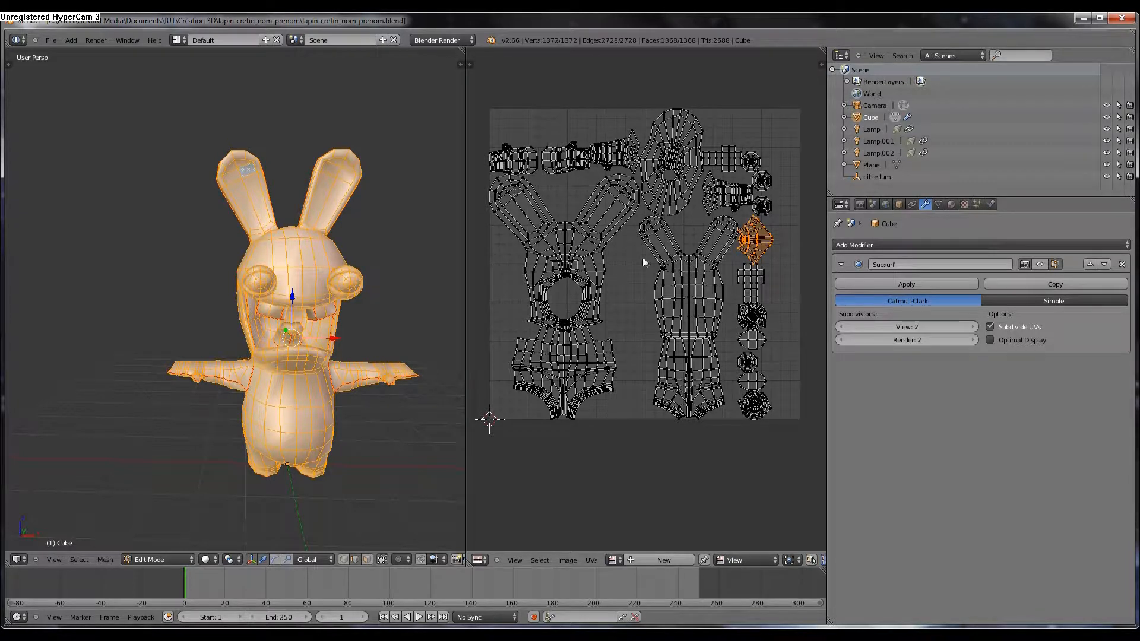
scroll(682, 208, "up", 4)
scroll(764, 183, "down", 2)
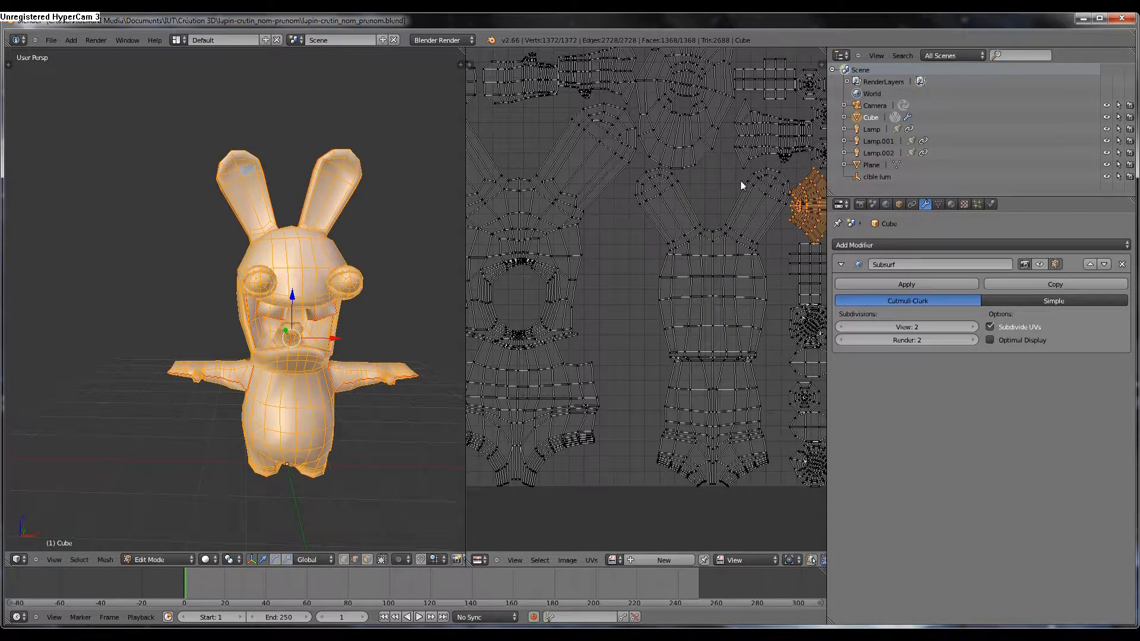
middle_click_drag(767, 270, 676, 266)
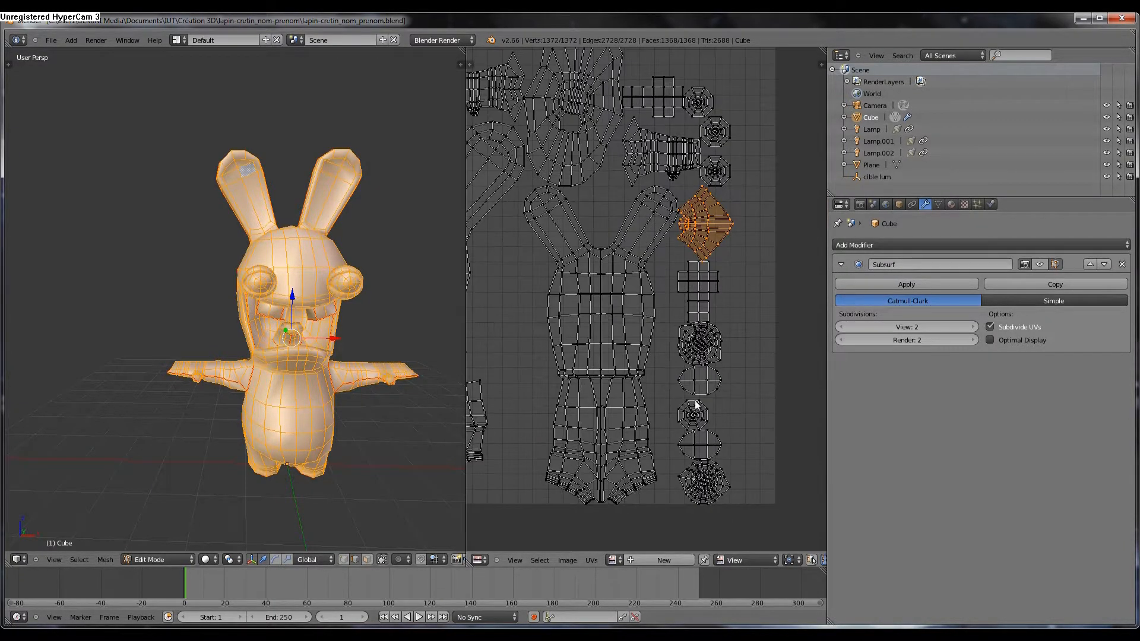
middle_click_drag(533, 362, 691, 355)
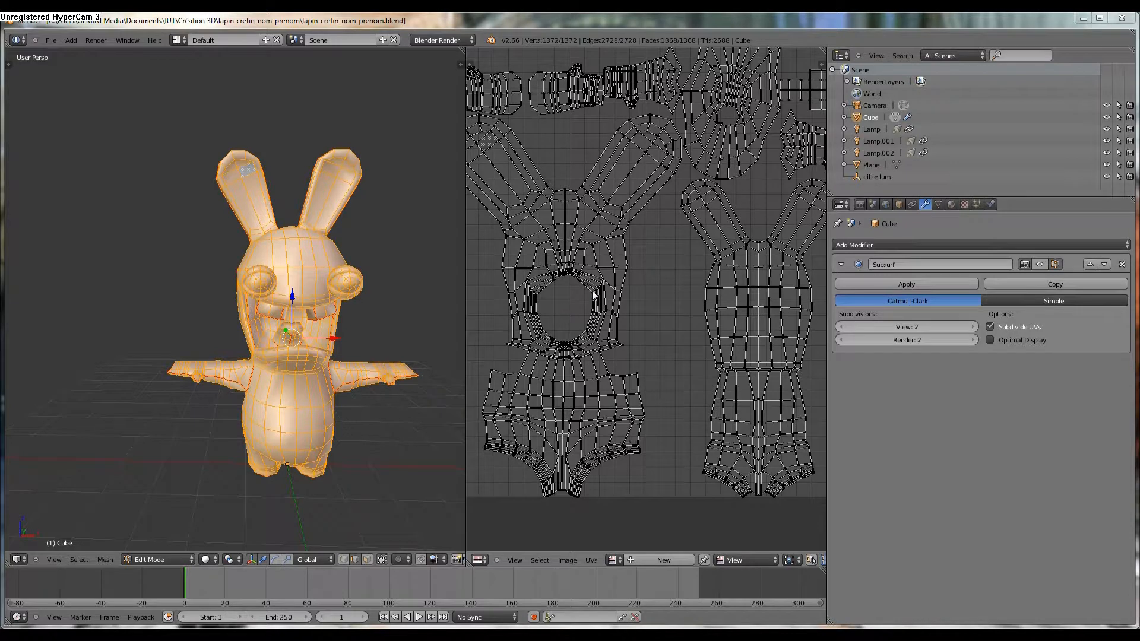
scroll(592, 290, "down", 5)
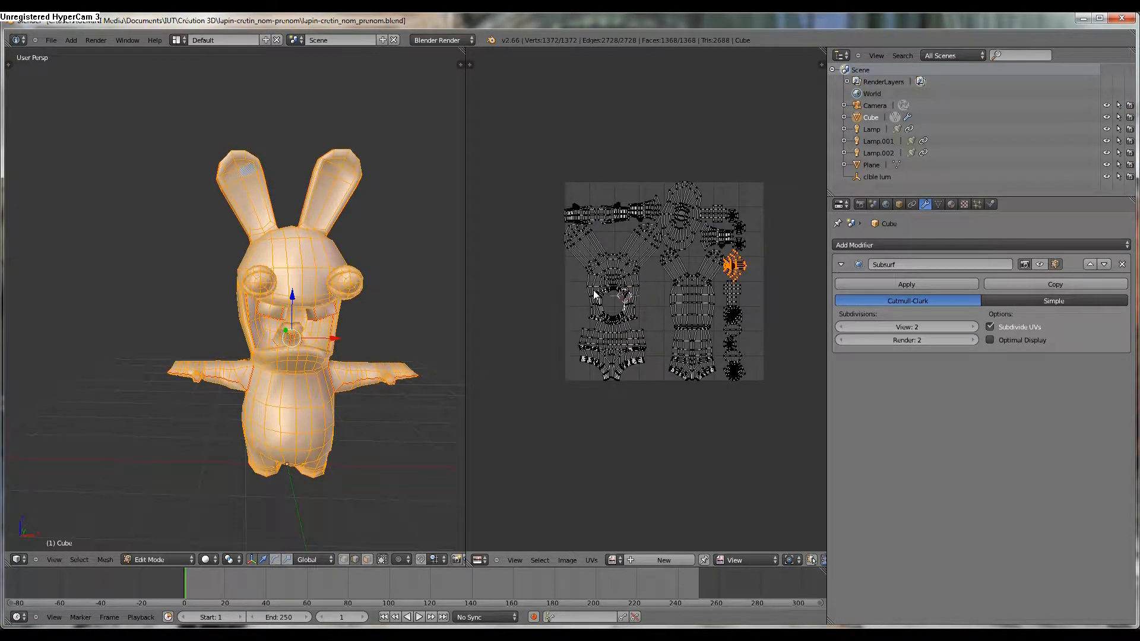
Select the linked front body island with the ears and mouth opening and move it below the UV square
scroll(593, 290, "up", 2)
right_click(607, 278)
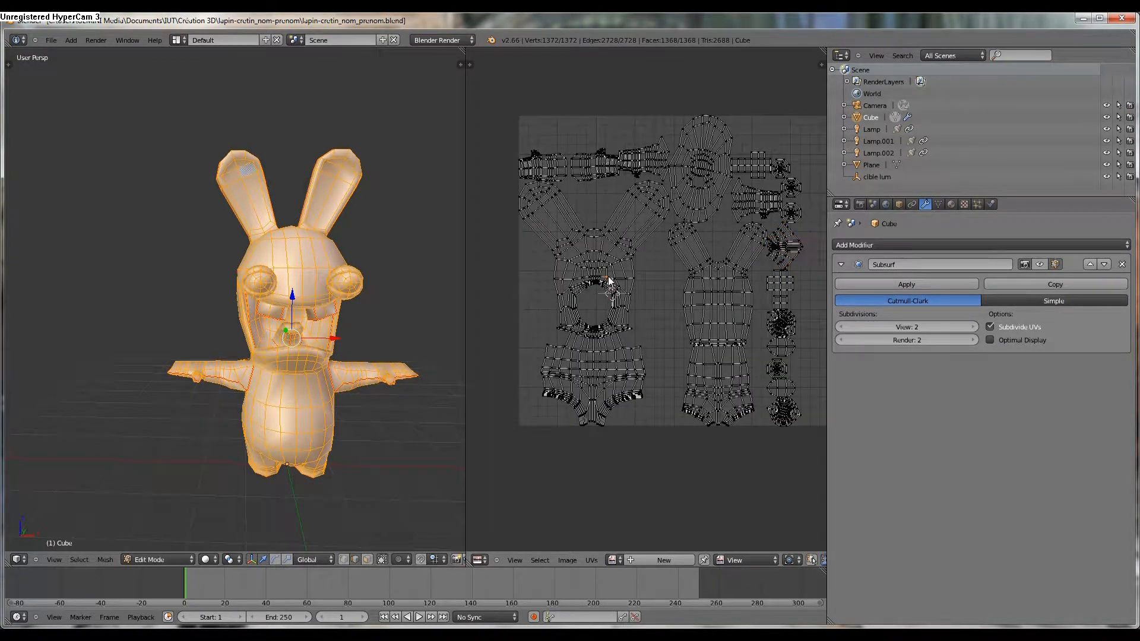
scroll(616, 383, "down", 2)
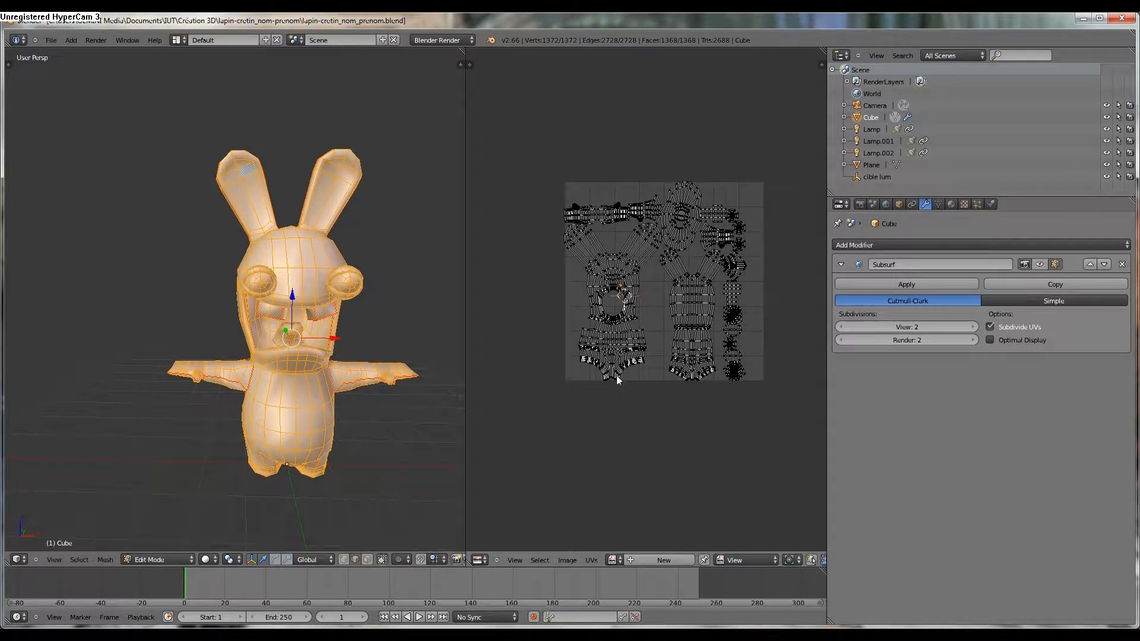
scroll(620, 276, "up", 3)
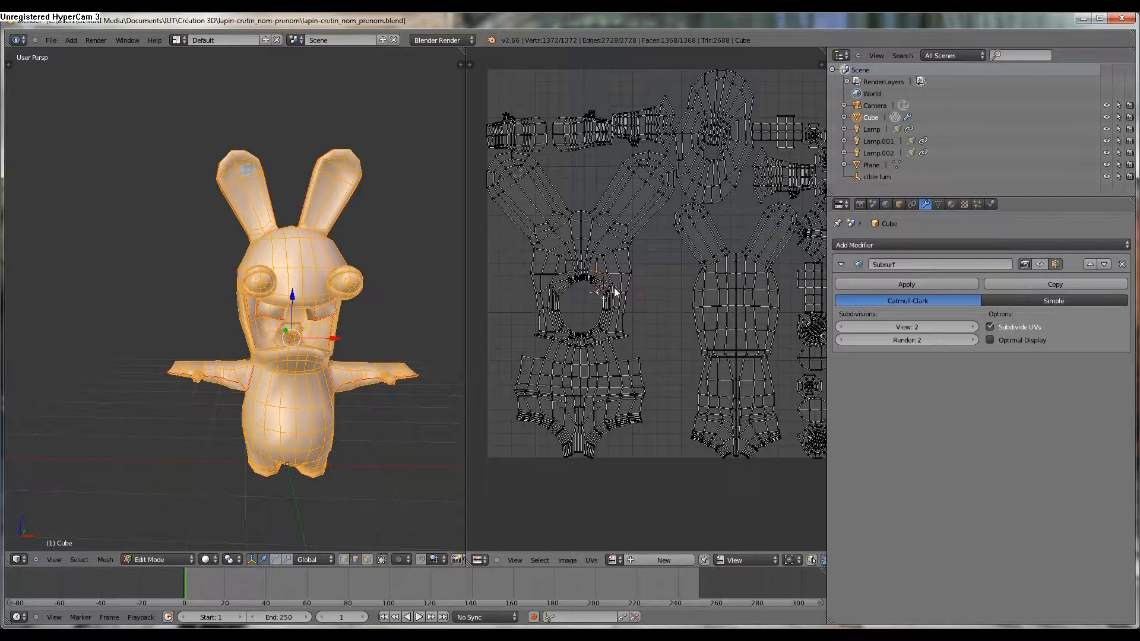
key("l")
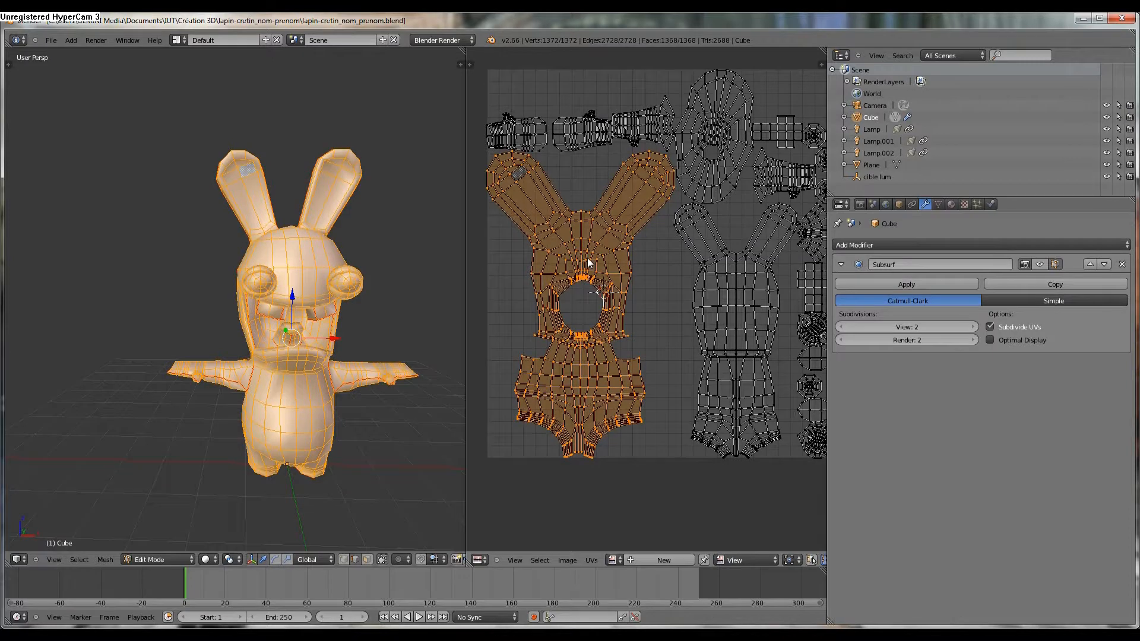
scroll(588, 264, "down", 3)
key("g")
left_click(592, 434)
Select the linked back body island and move it below the UV square beside the front body island
right_click(673, 340)
key("l")
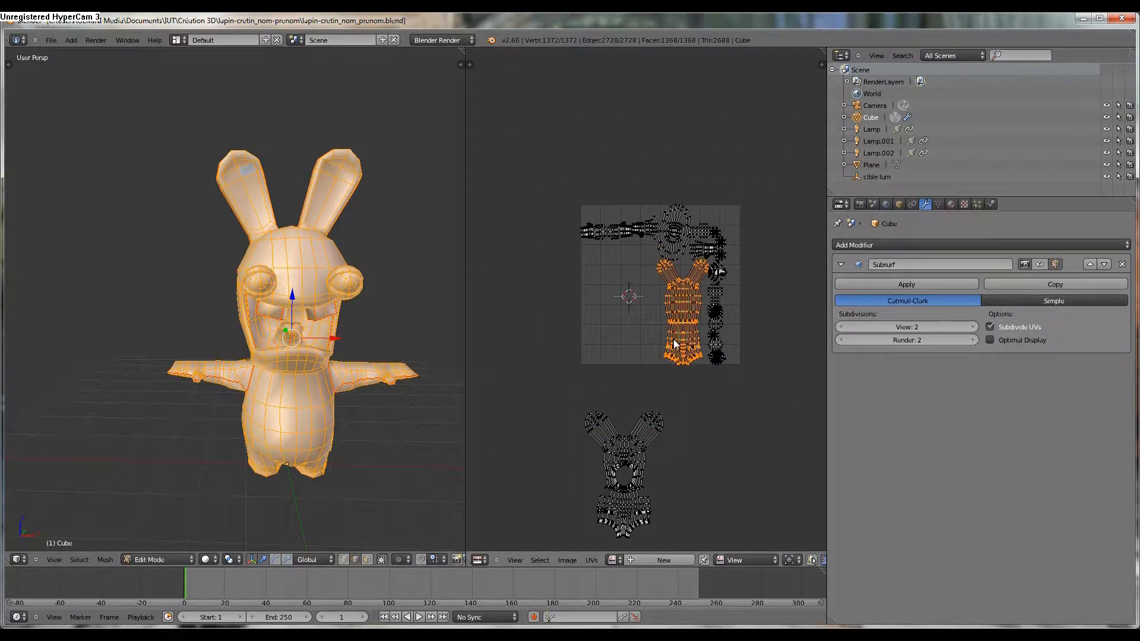
key("g")
left_click(693, 415)
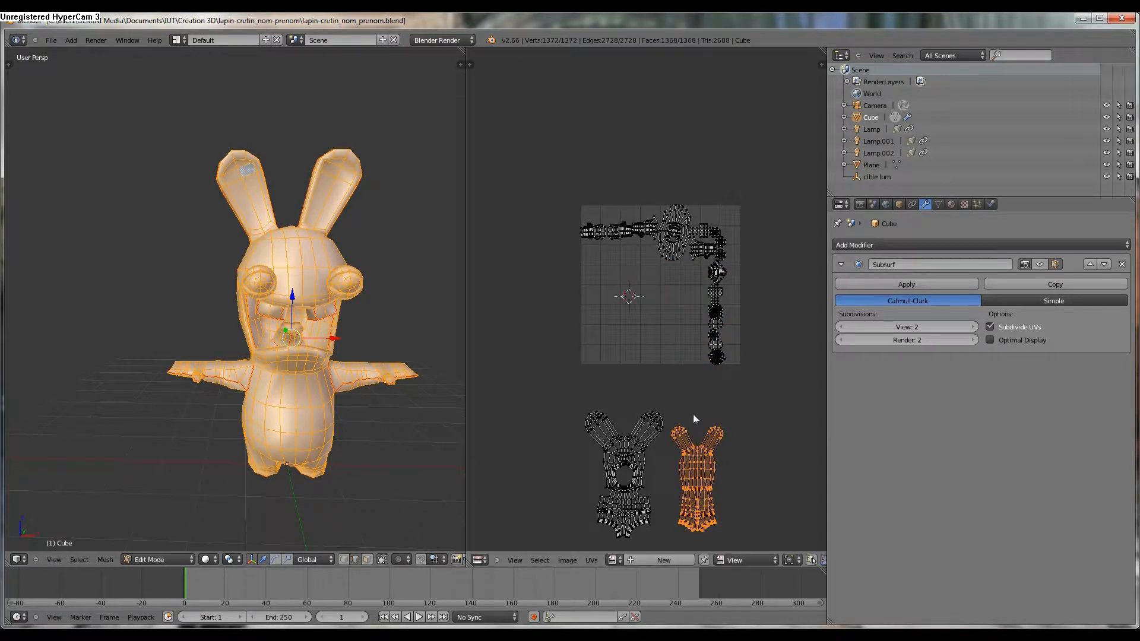
scroll(700, 385, "up", 2)
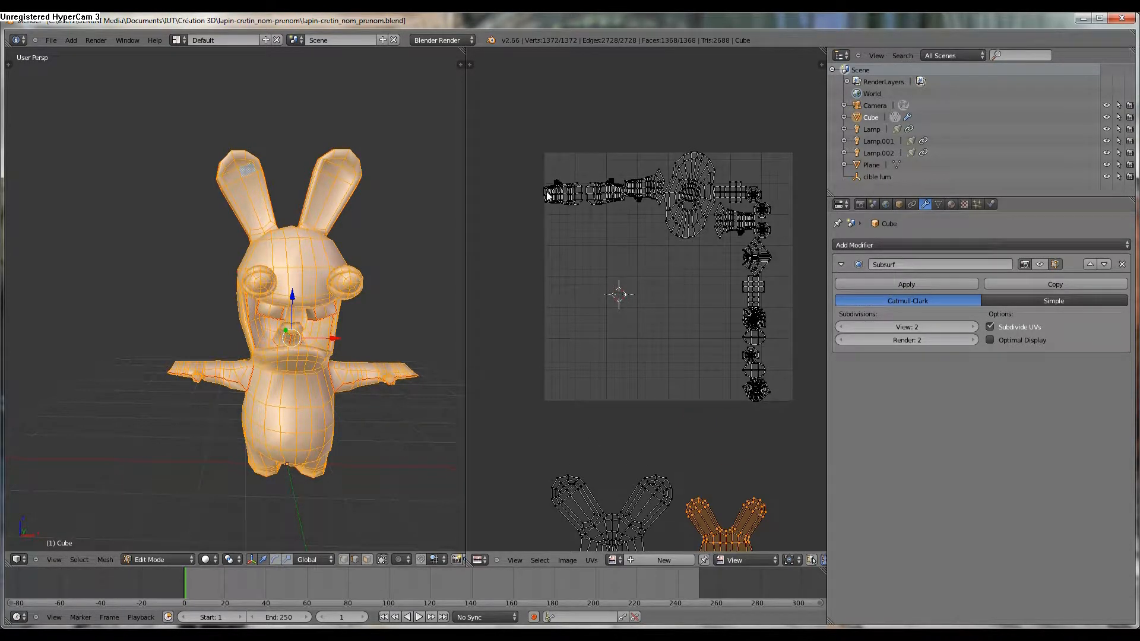
key("a")
key("b")
left_click_drag(531, 155, 780, 230)
scroll(780, 230, "up", 1)
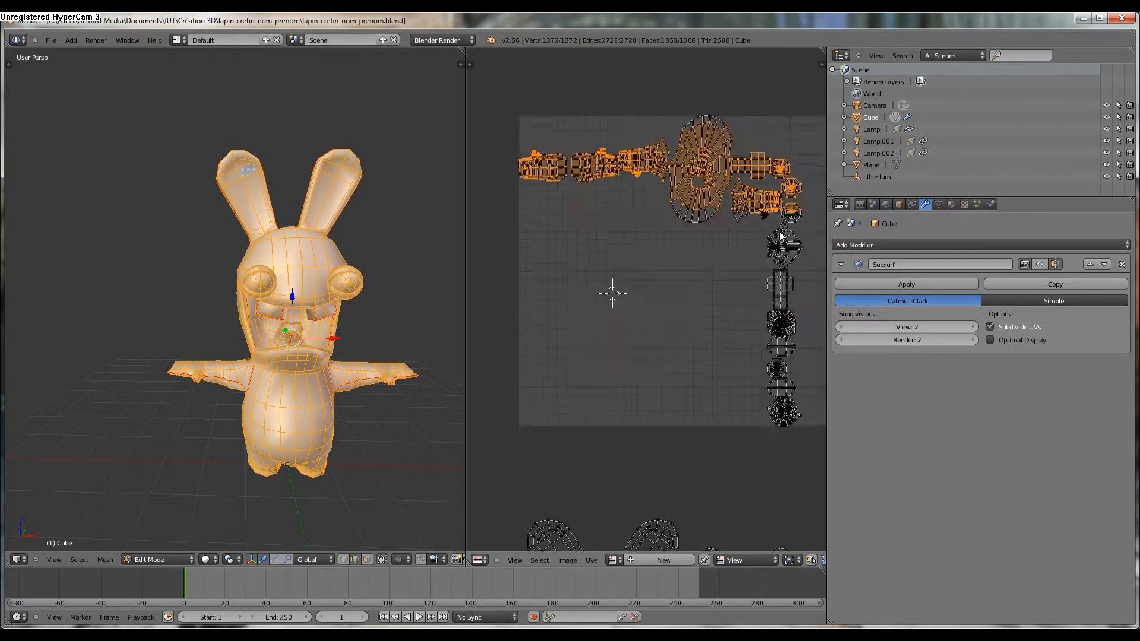
scroll(780, 235, "up", 1)
Select the leftmost arm island in the upper row and move it below the UV square
right_click(514, 151)
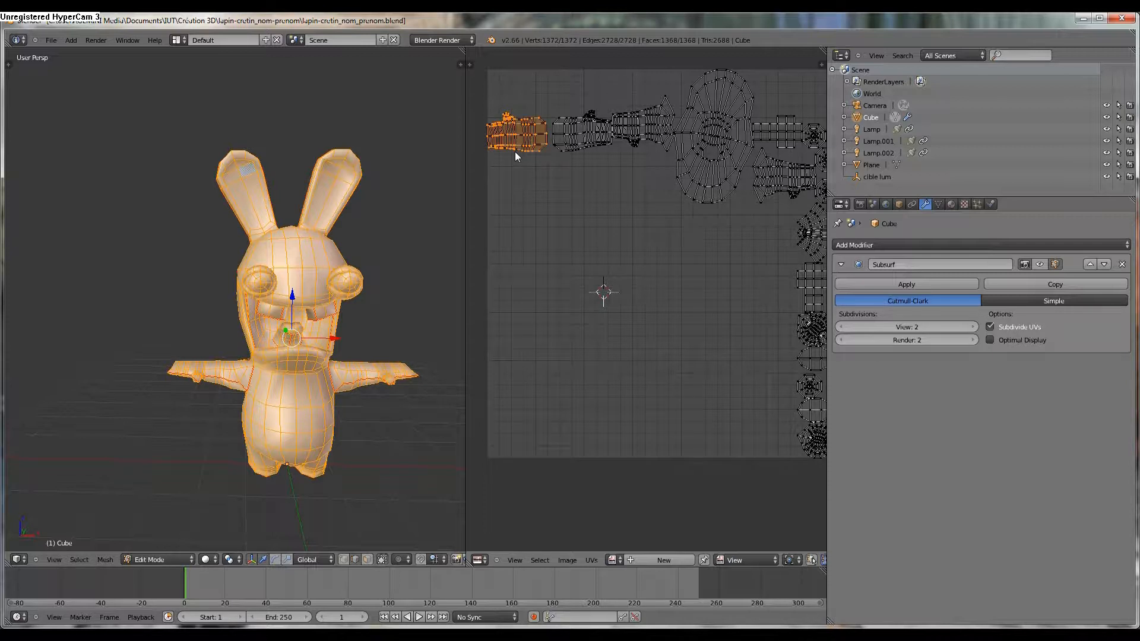
key("g")
left_click(547, 529)
Select the linked second arm island in the upper row and move it below the UV square beside the first arm island
right_click(576, 155)
key("ctrl+l")
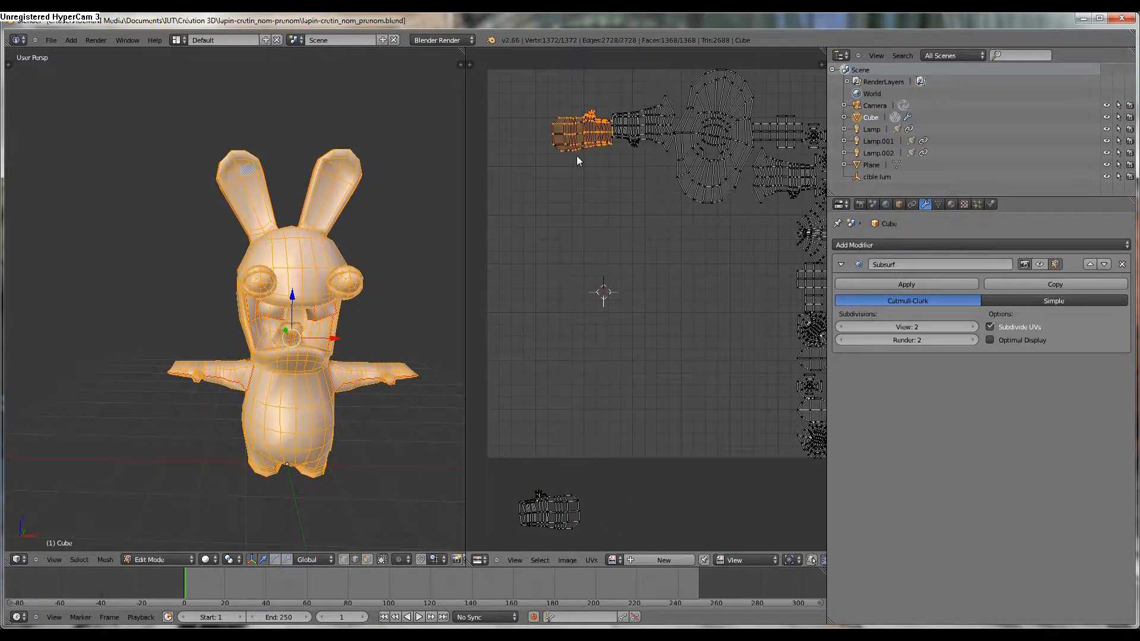
key("g")
left_click(641, 540)
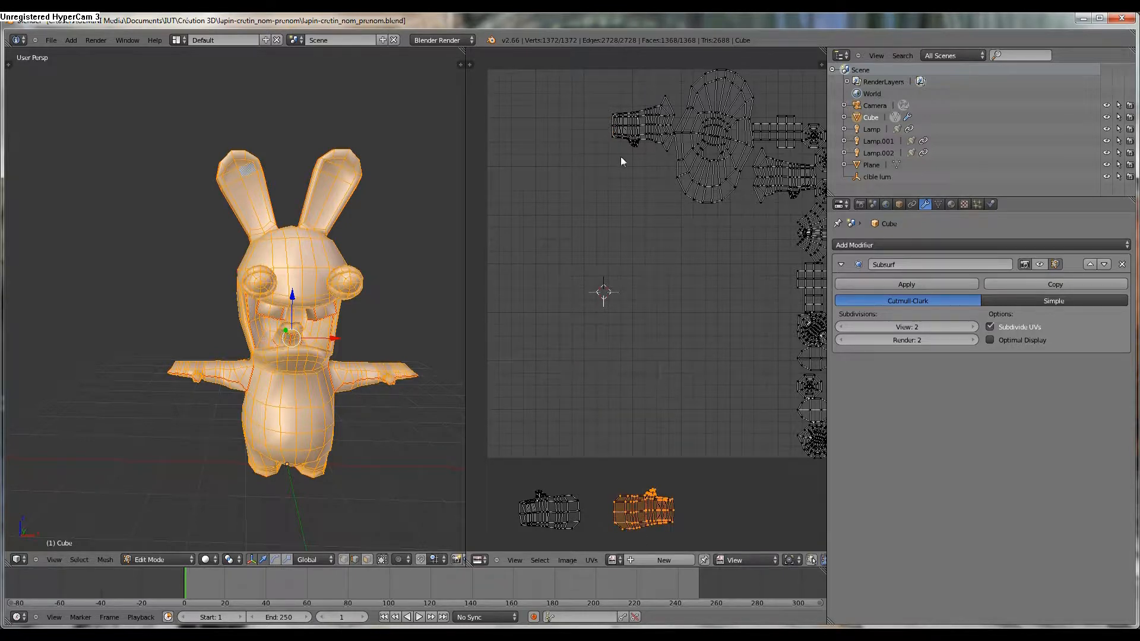
Move the two remaining limb islands below the UV square, lining them up in a row with the two arm islands
right_click(646, 138)
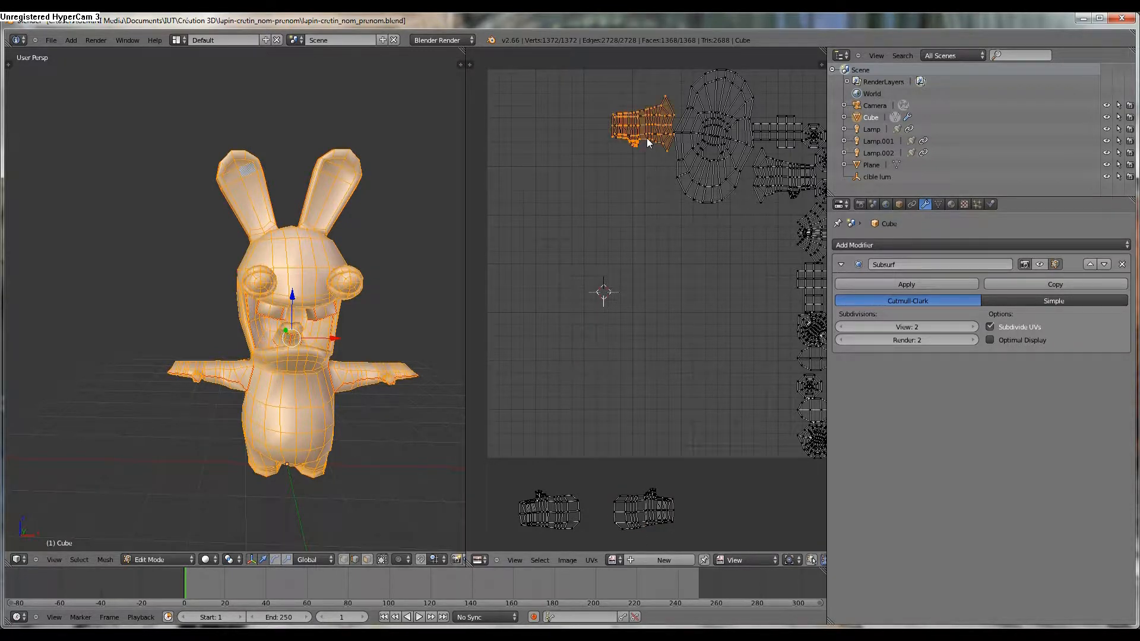
key("g")
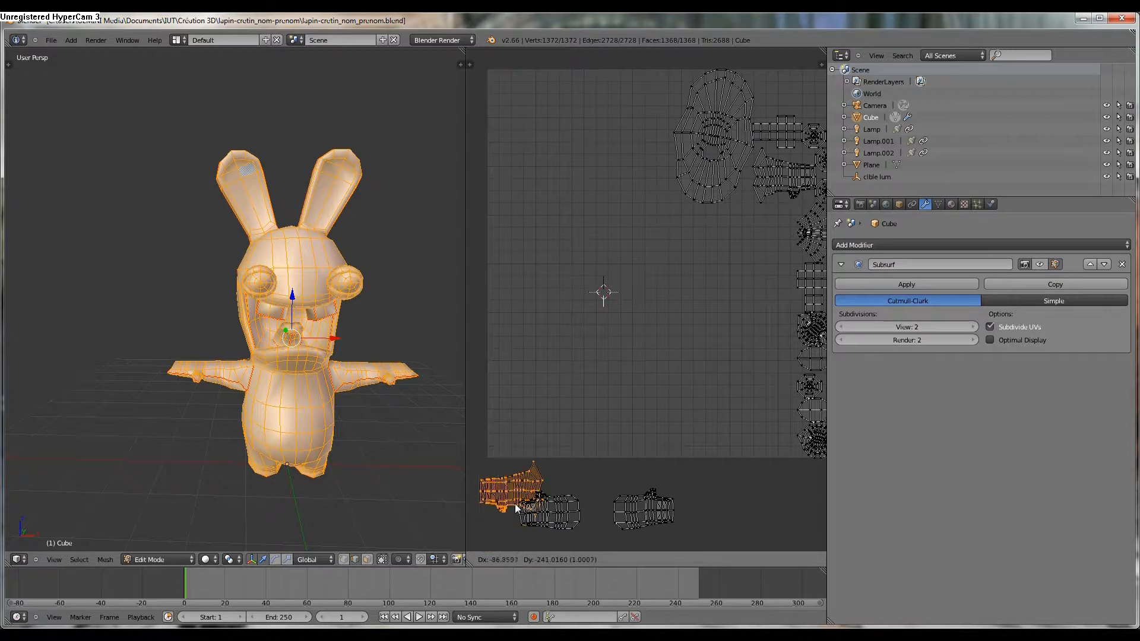
left_click(762, 522)
scroll(744, 284, "down", 2)
right_click(733, 216)
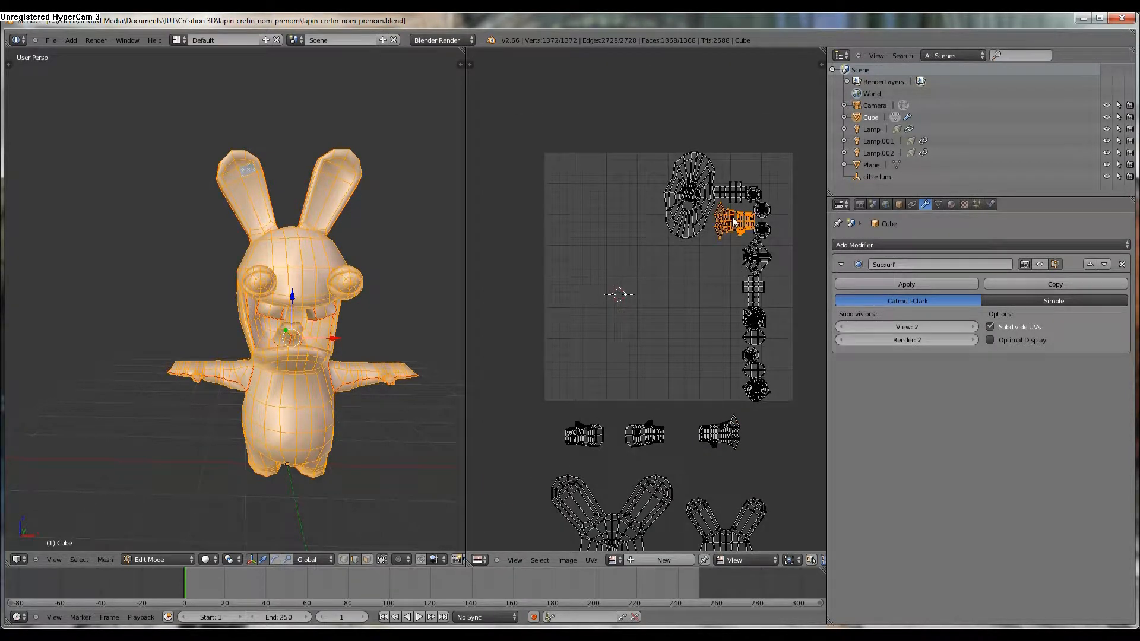
key("g")
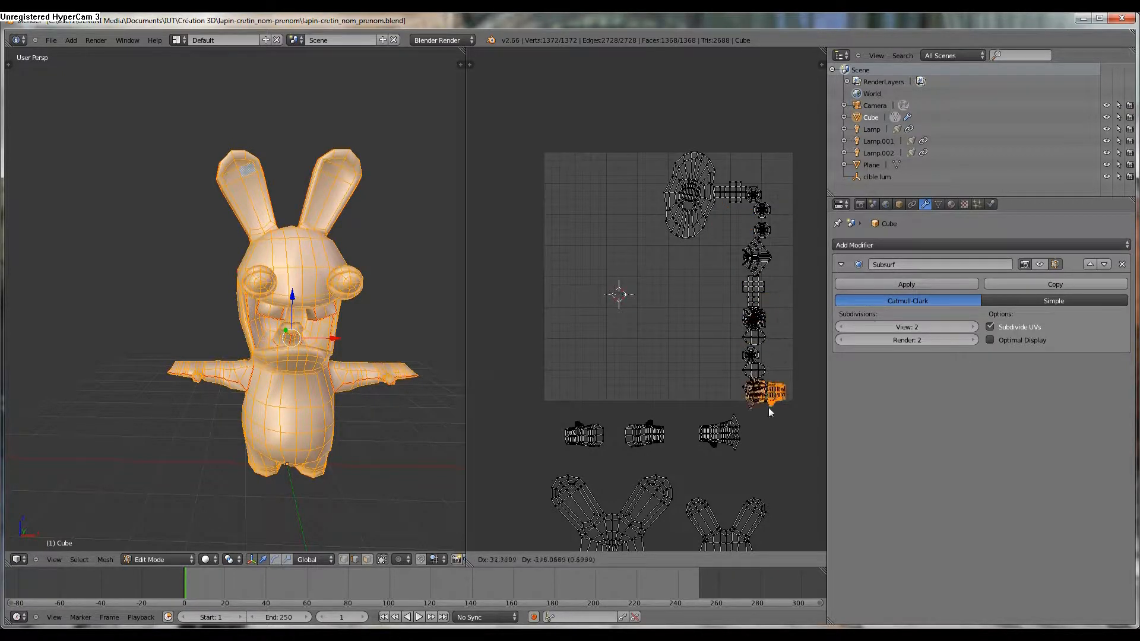
left_click(772, 436)
Move the large oval island outside the left edge of the UV square and place the small strip island below it
right_click(708, 219)
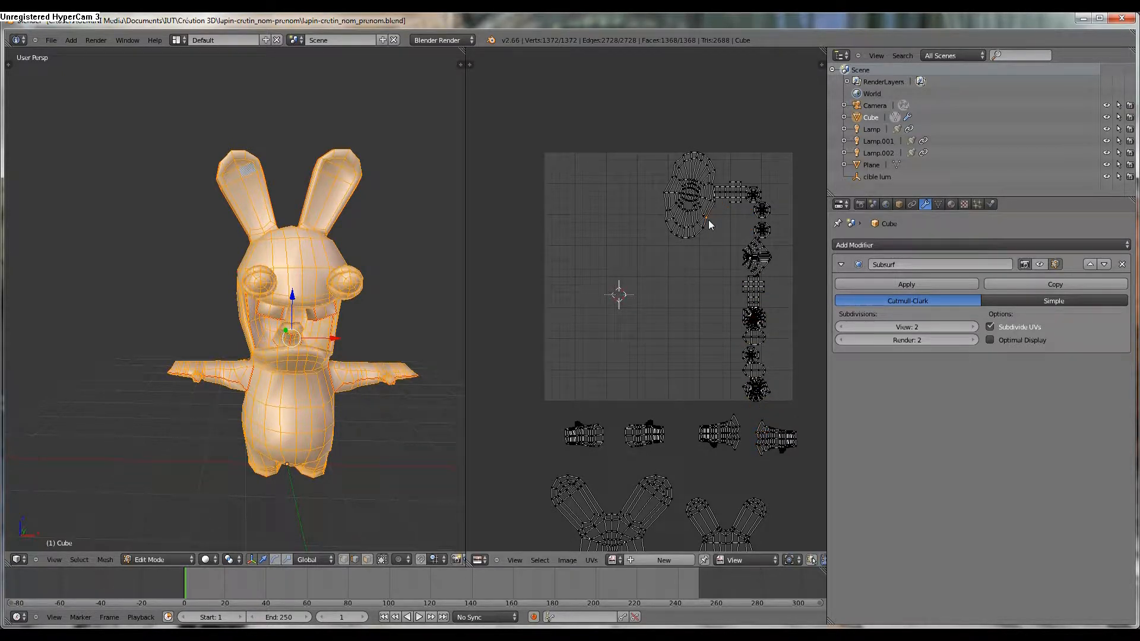
key("ctrl+l")
key("g")
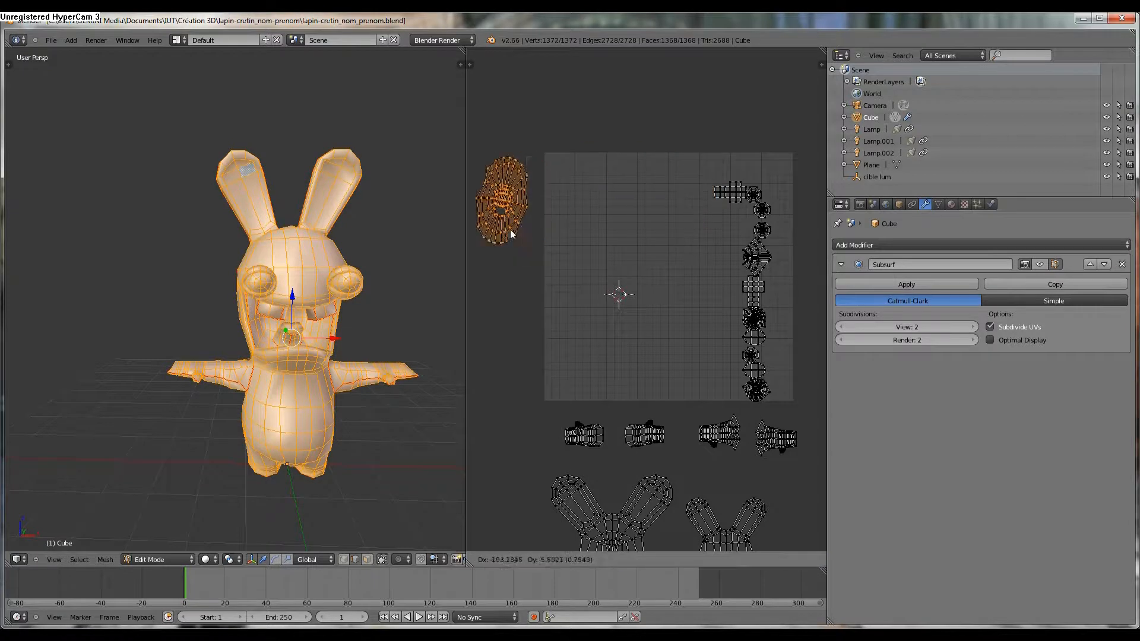
left_click(514, 235)
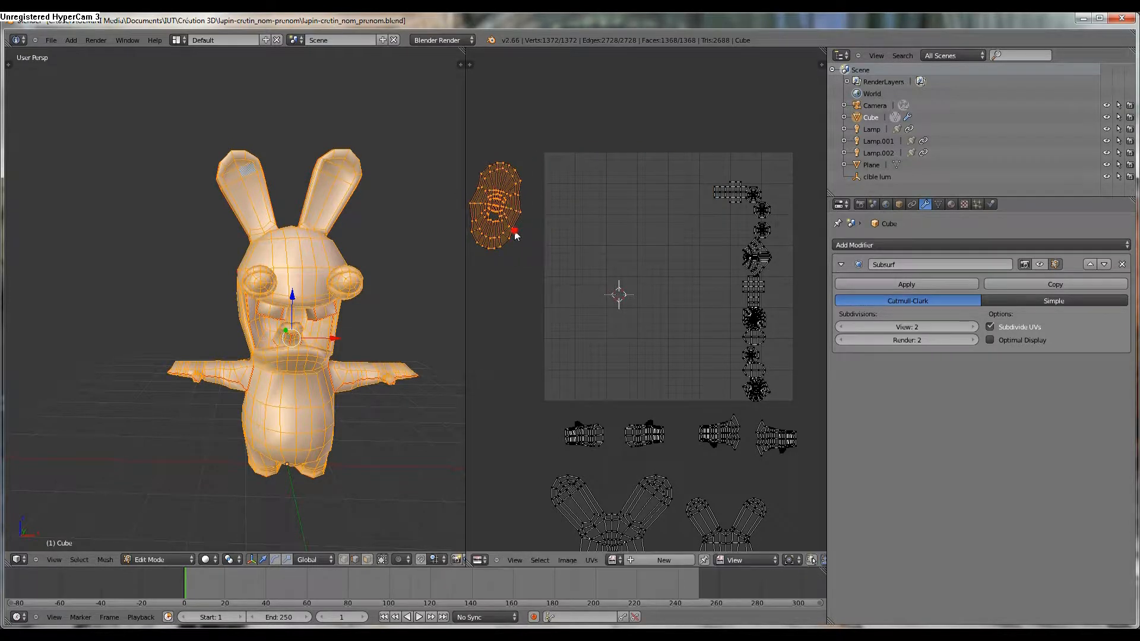
right_click(712, 199)
key("g")
left_click(489, 314)
Select each of the three upper small round islands and group them outside the lower left corner of the UV square
right_click(755, 202)
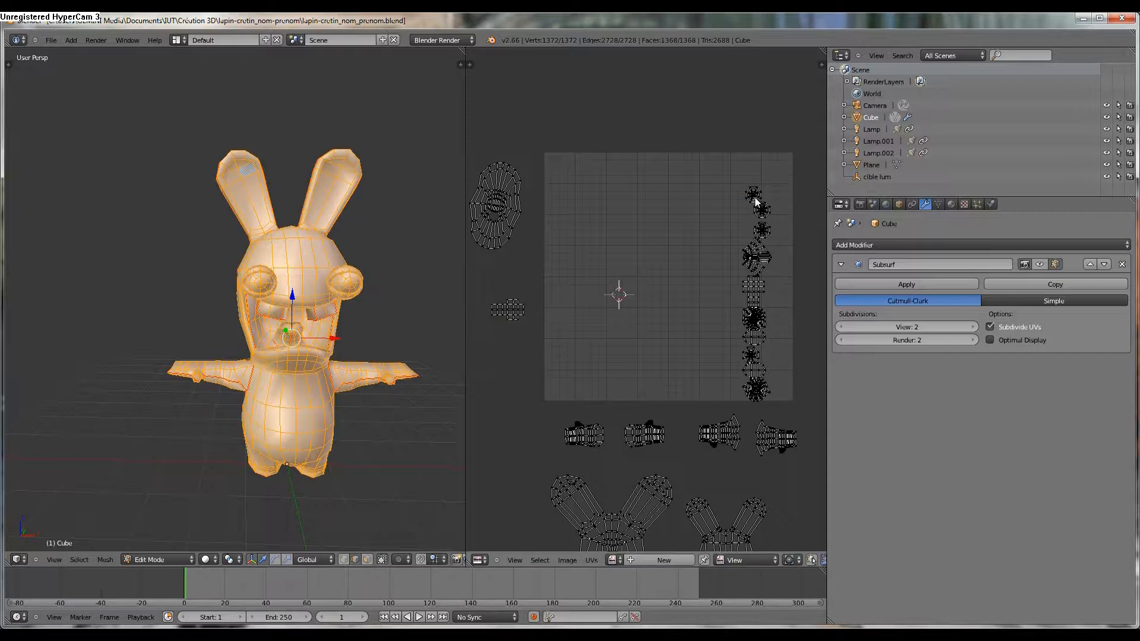
key("l")
key("g")
left_click(521, 439)
right_click(765, 216)
key("g")
left_click(495, 444)
right_click(761, 230)
key("l")
key("g")
left_click(488, 419)
Move the fan-shaped island and the blocky grid island below it to the left of the UV square, around the strip island
right_click(765, 260)
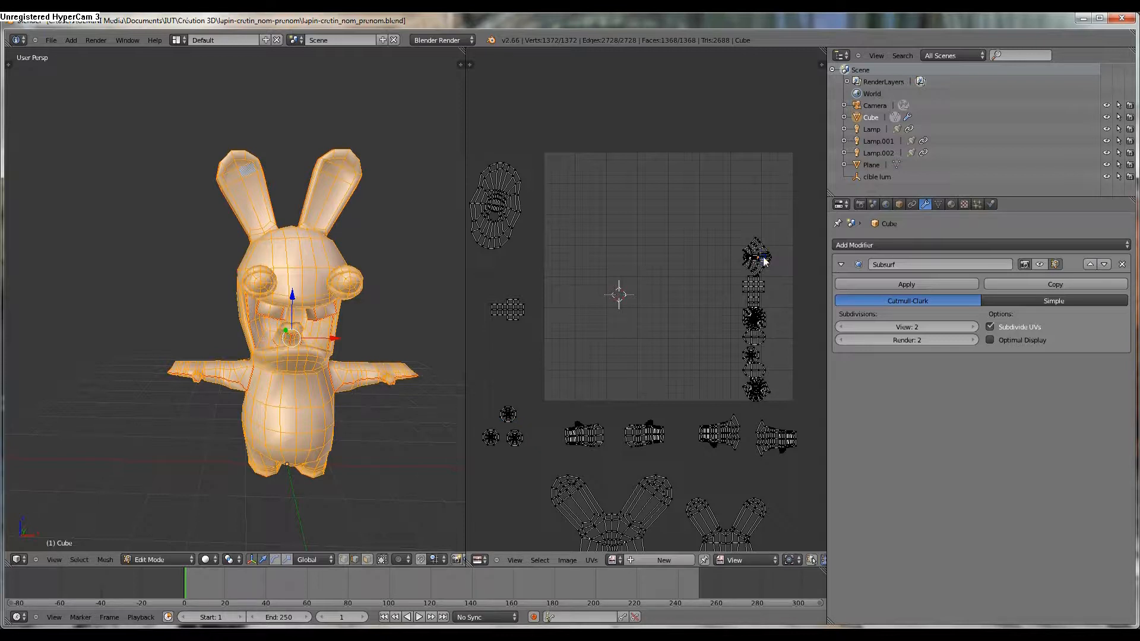
key("l")
key("g")
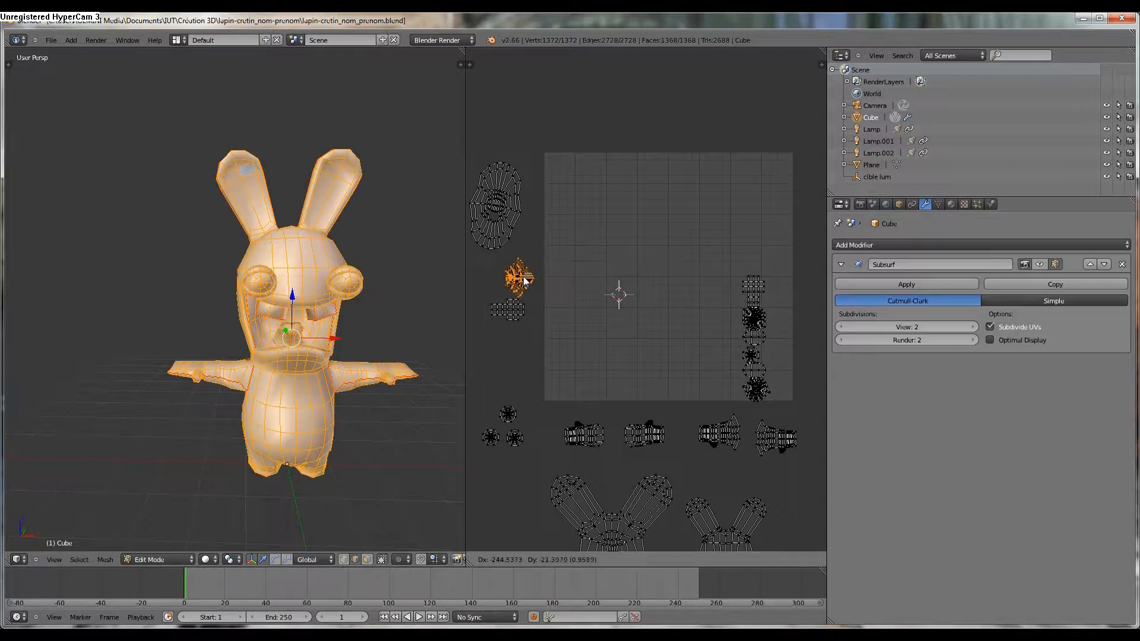
left_click(523, 275)
right_click(751, 276)
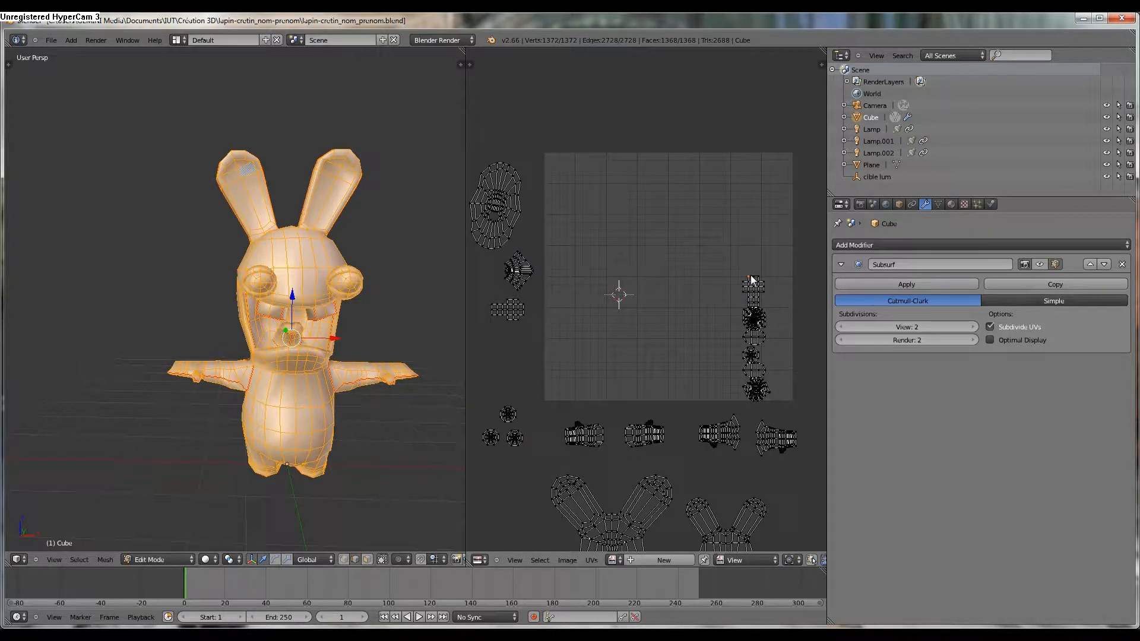
key("g")
left_click(554, 331)
Move the two dense round islands below the small round group and add the remaining small round island to that group
right_click(751, 320)
key("l")
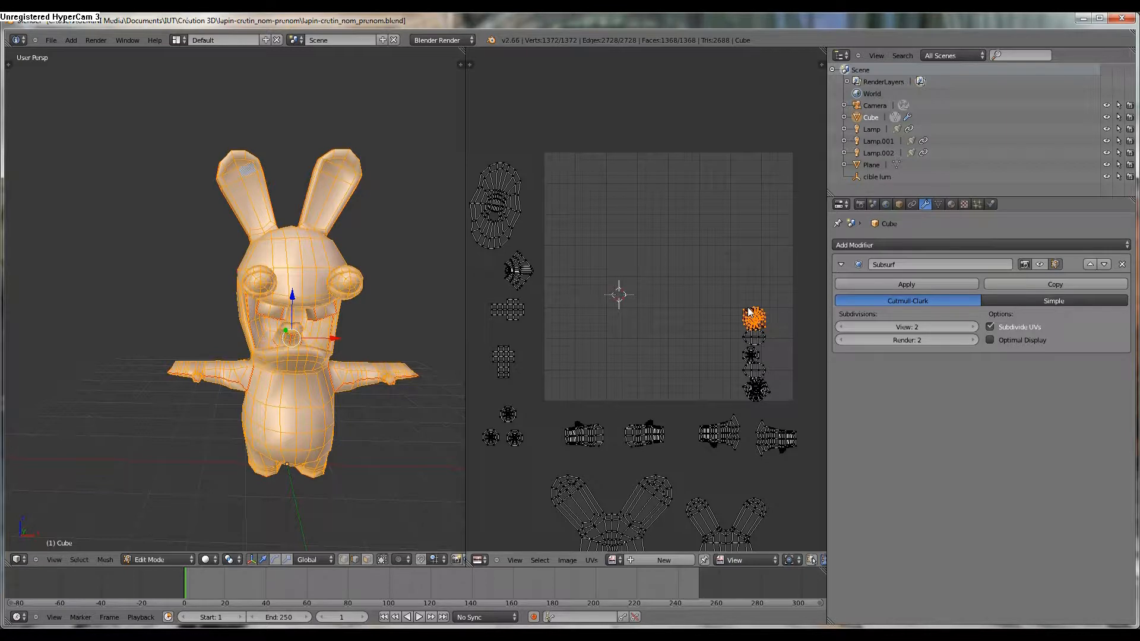
key("g")
left_click(493, 468)
right_click(753, 356)
key("l")
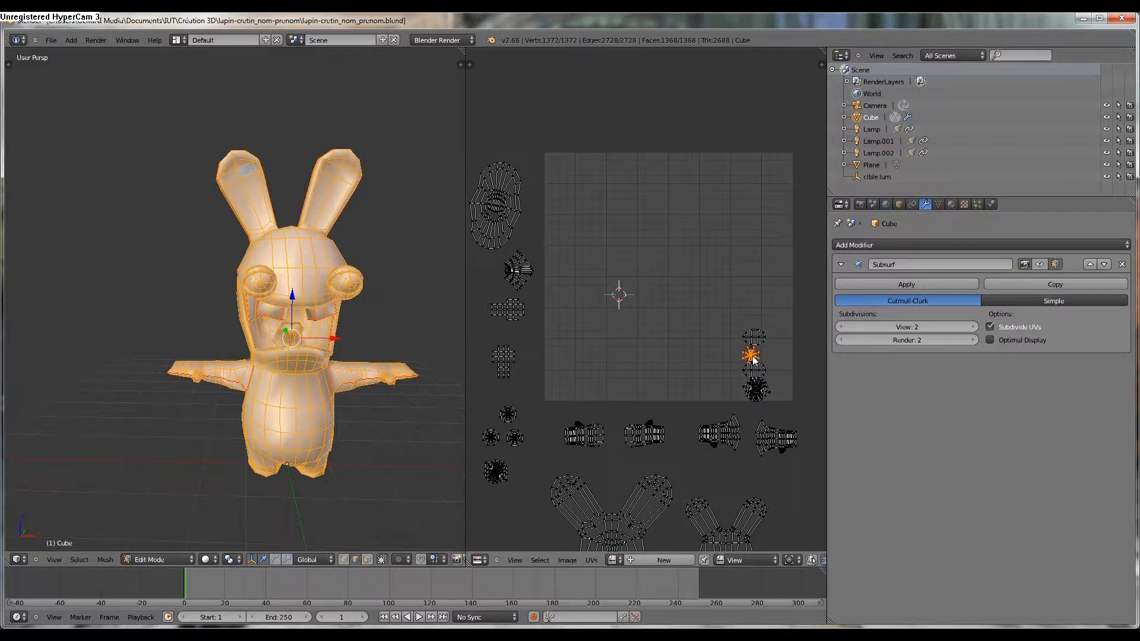
key("g")
left_click(489, 417)
right_click(751, 387)
key("l")
key("g")
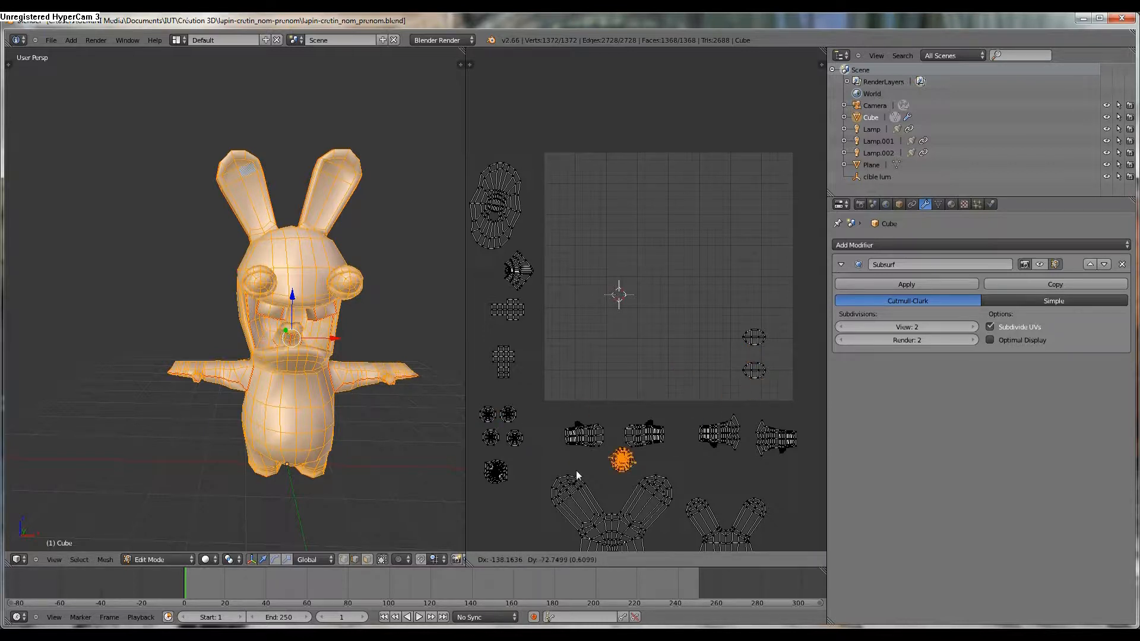
left_click(503, 500)
Select the last two small oval islands in the UV square one at a time and move them below the body islands
right_click(754, 370)
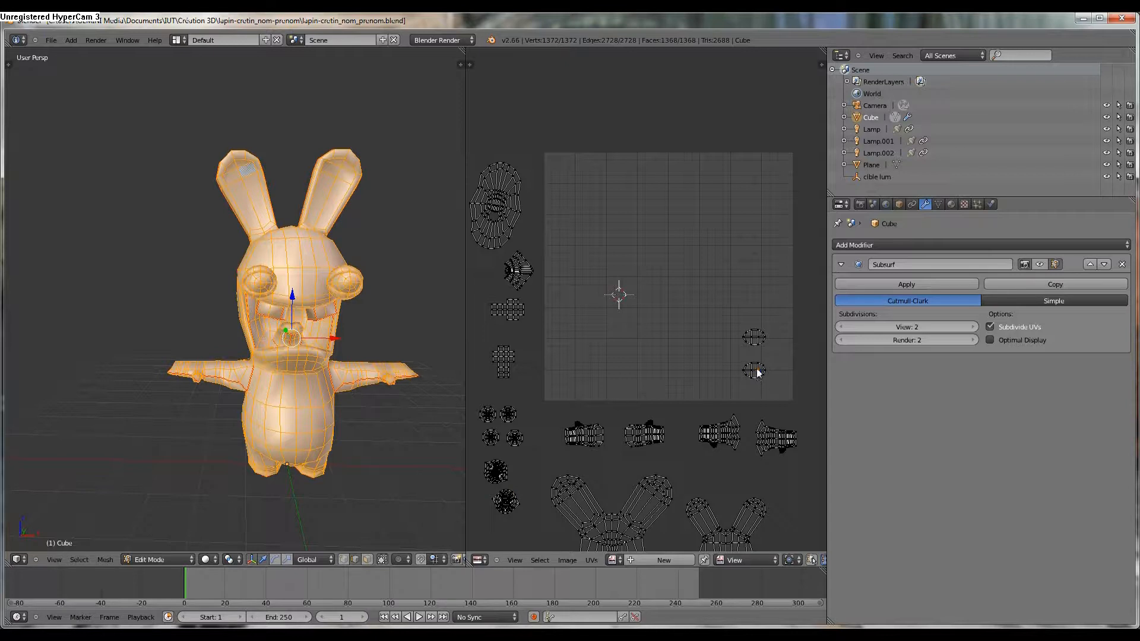
scroll(753, 374, "down", 3)
key("l")
key("g")
left_click(656, 503)
key("a")
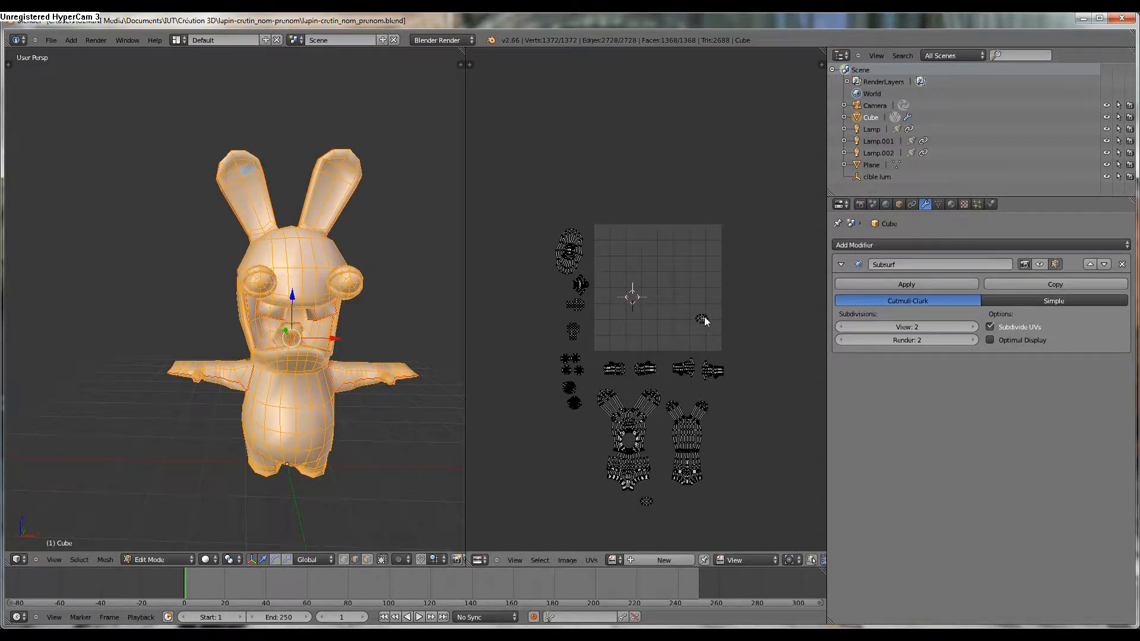
right_click(703, 319)
key("l")
key("g")
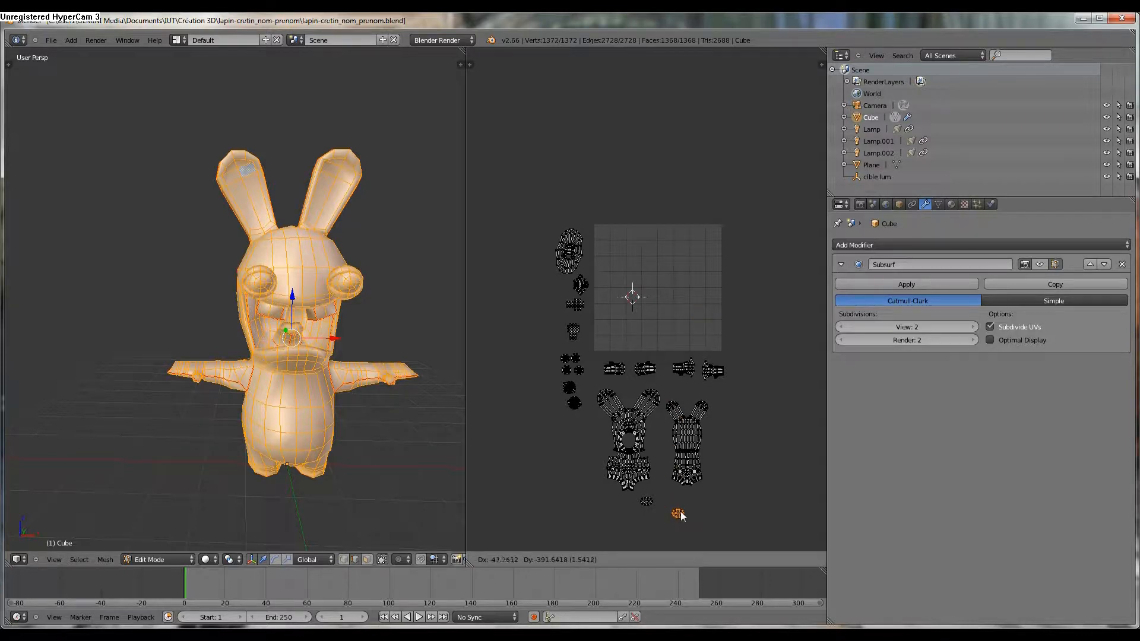
left_click(680, 511)
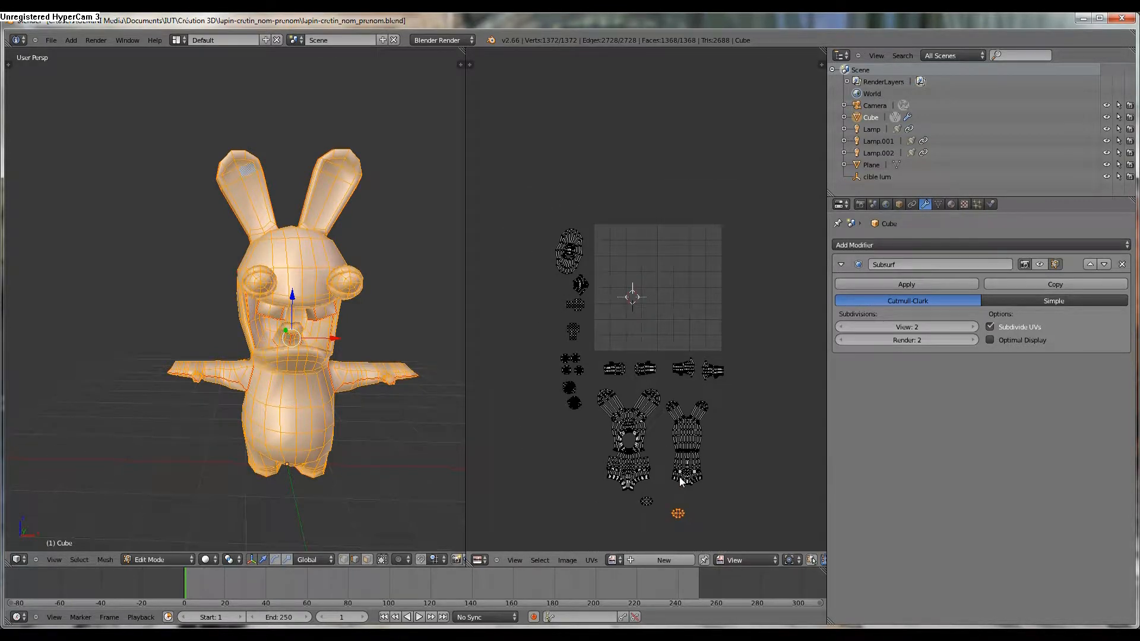
Widen the UV editor, then select the linked front body island and move it into the left half of the UV square
scroll(670, 470, "up", 1)
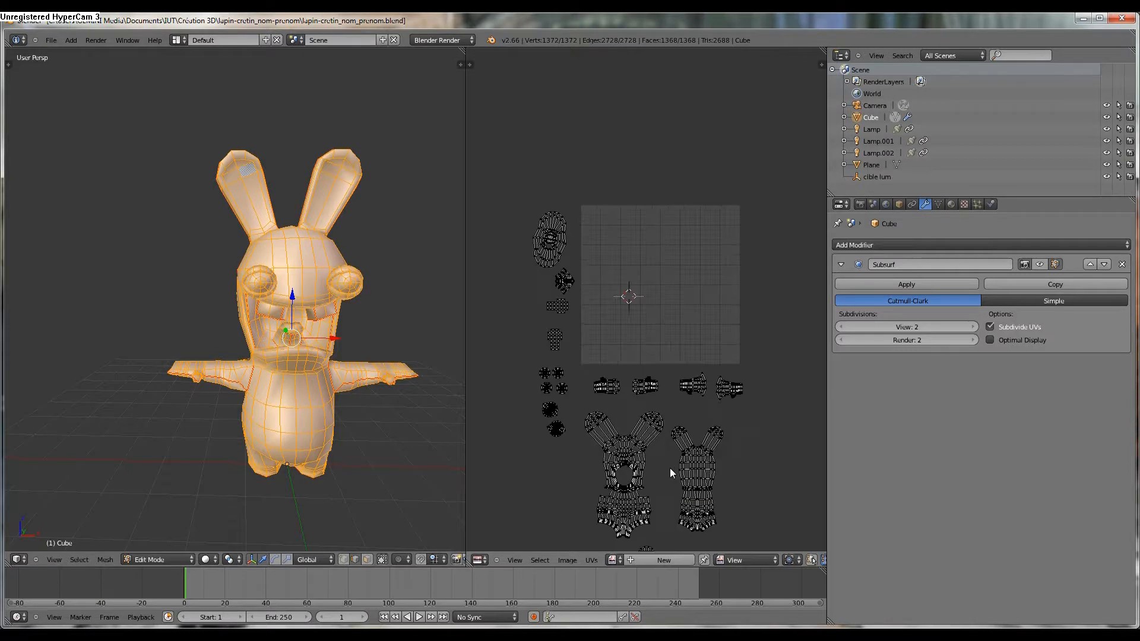
middle_click_drag(672, 447, 673, 414)
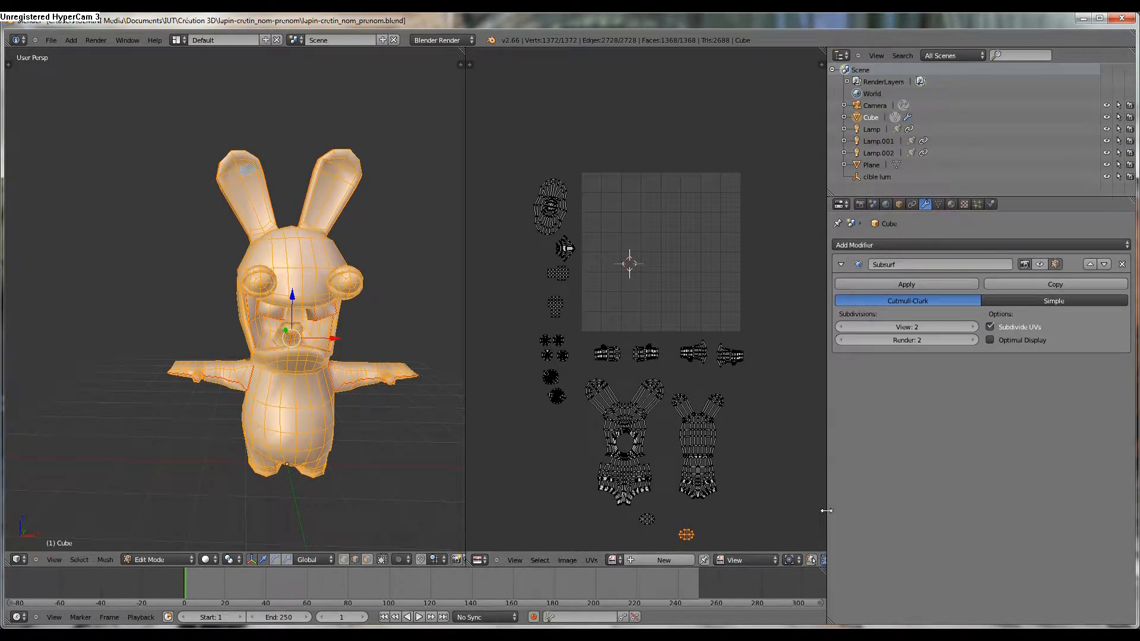
left_click_drag(828, 489, 1057, 487)
scroll(889, 480, "up", 2)
scroll(888, 479, "down", 2)
key("a")
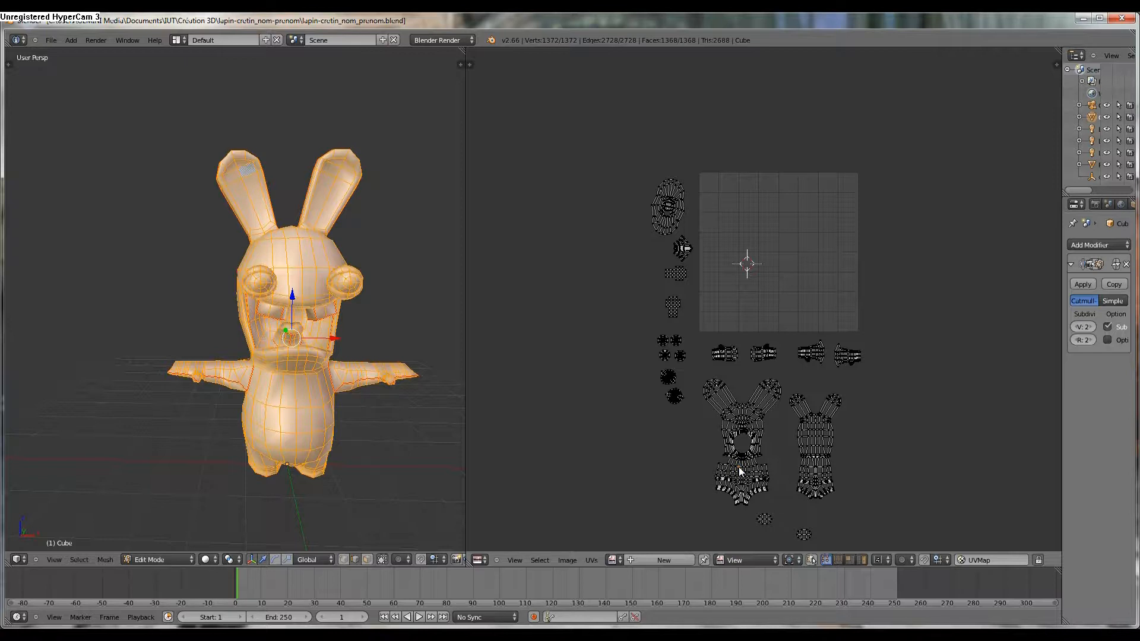
key("l")
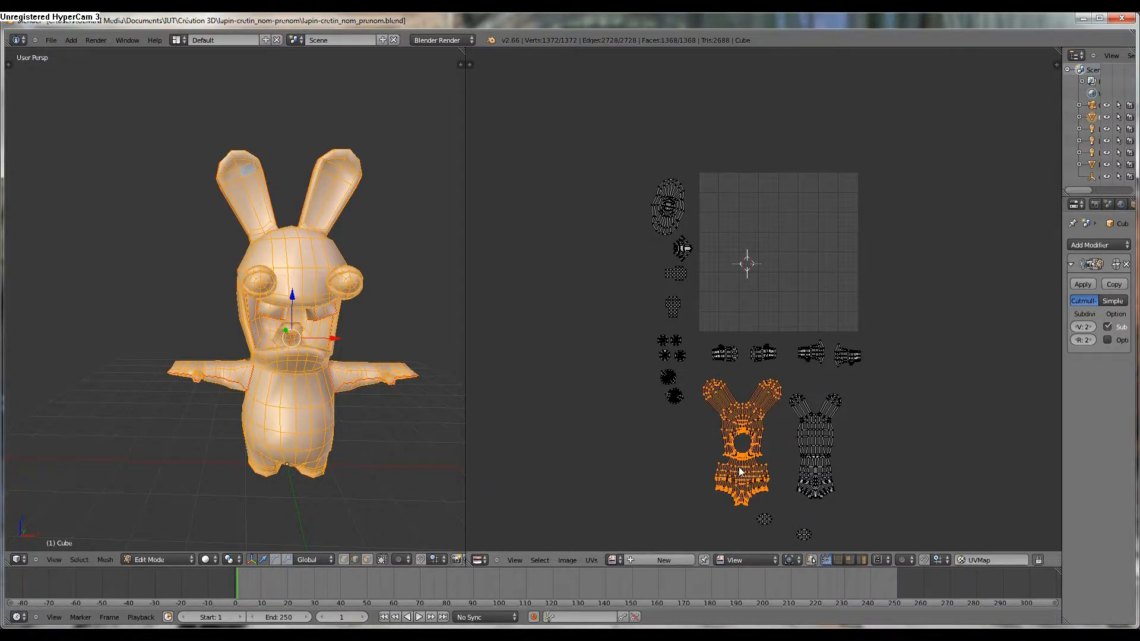
key("g")
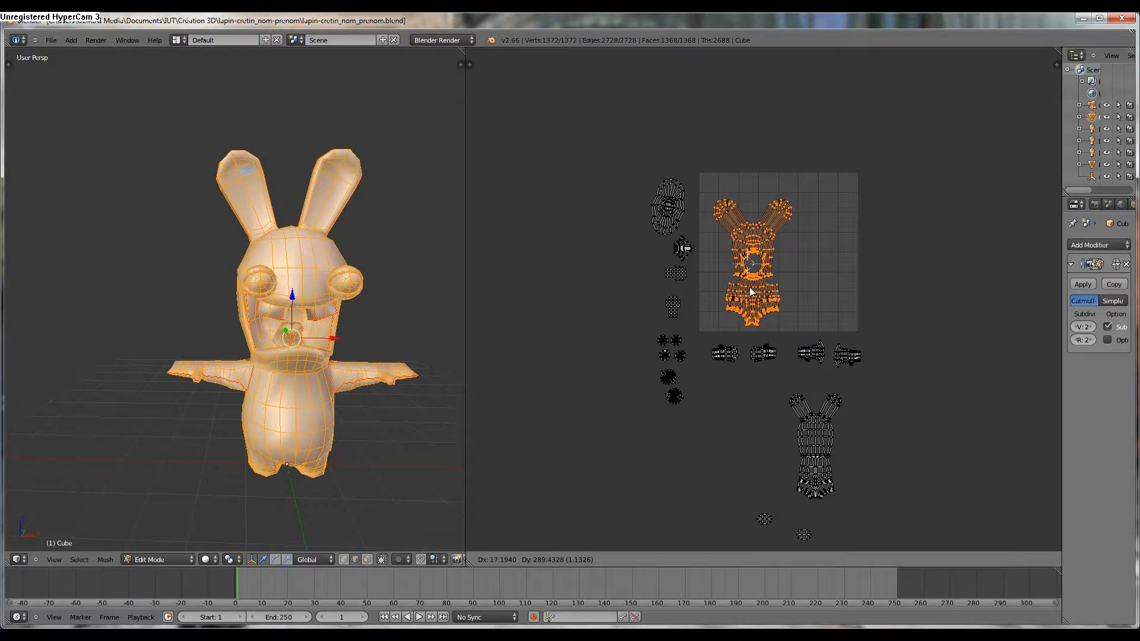
left_click(750, 287)
Select the linked back body island and move it into the UV square to the right of the front body island
key("a")
key("l")
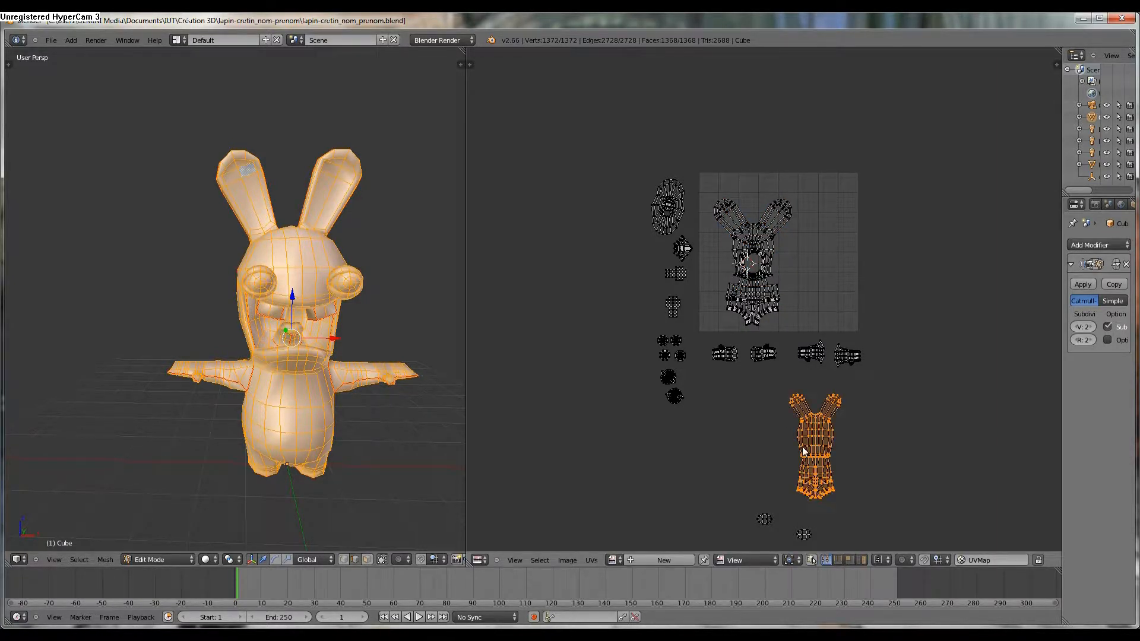
key("g")
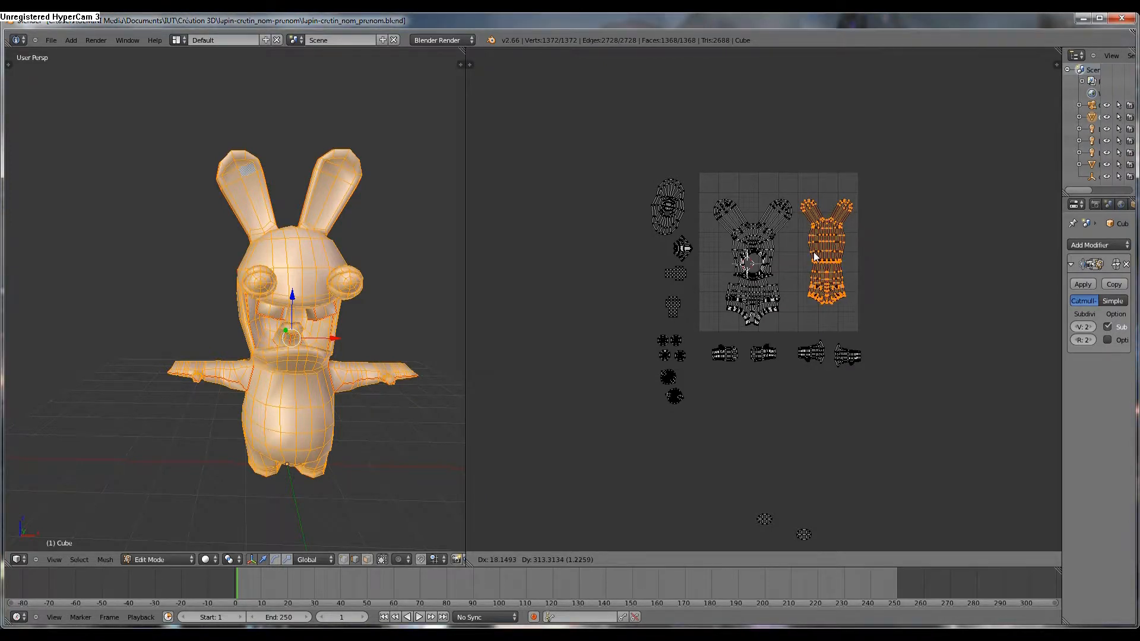
left_click(814, 252)
Scale the back body island up about 1.24 times to match the front body island and place it back beside it
scroll(814, 269, "up", 3)
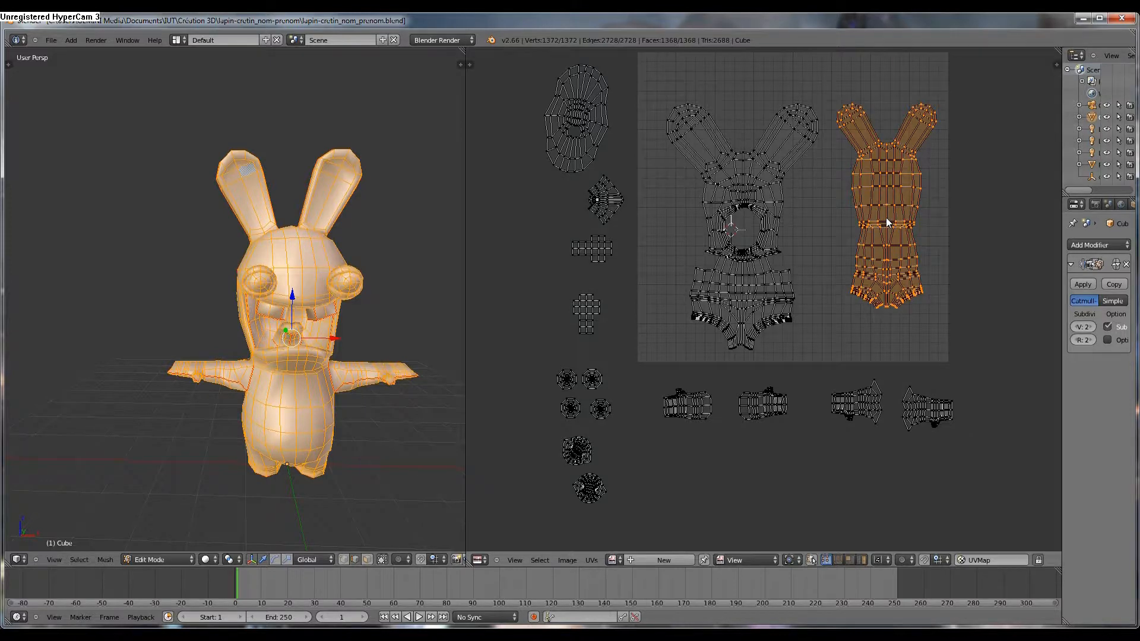
key("g")
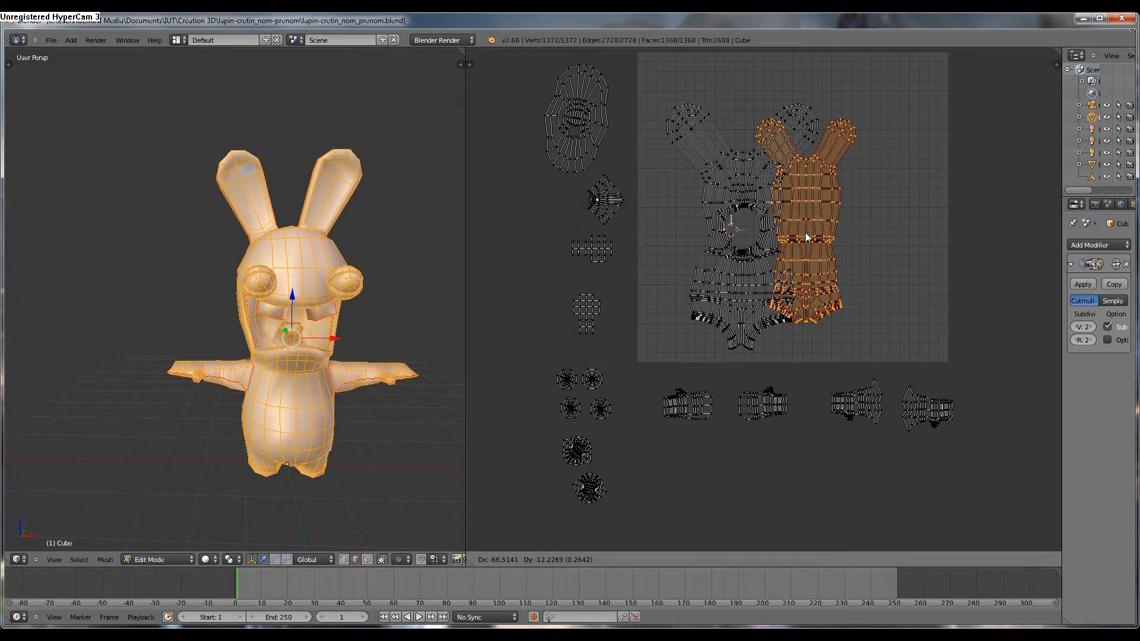
left_click(804, 233)
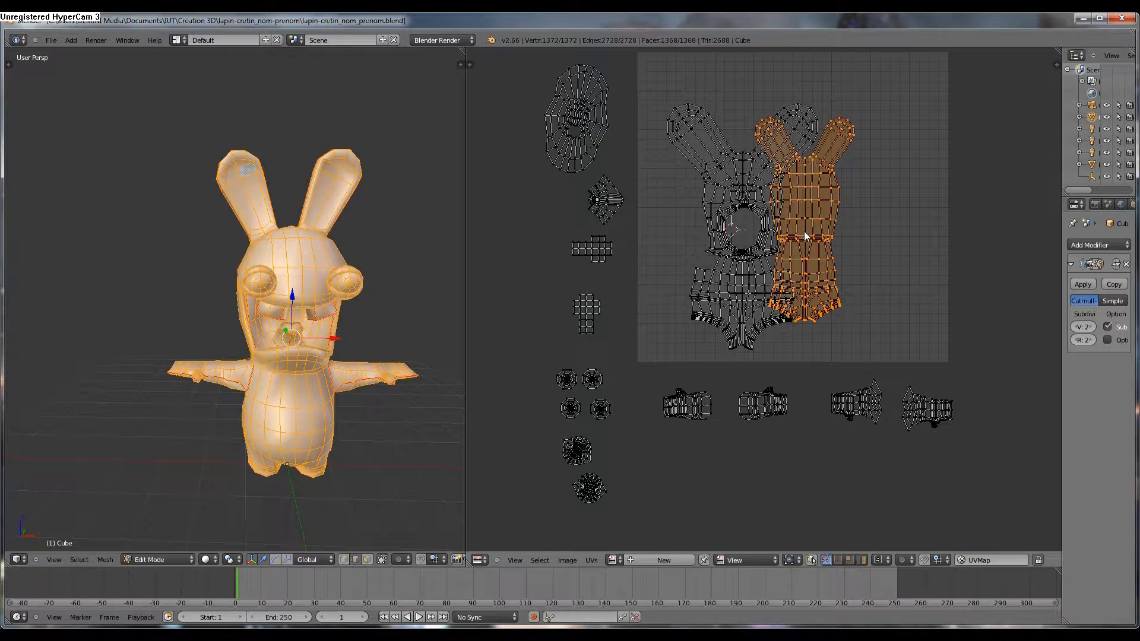
key("s")
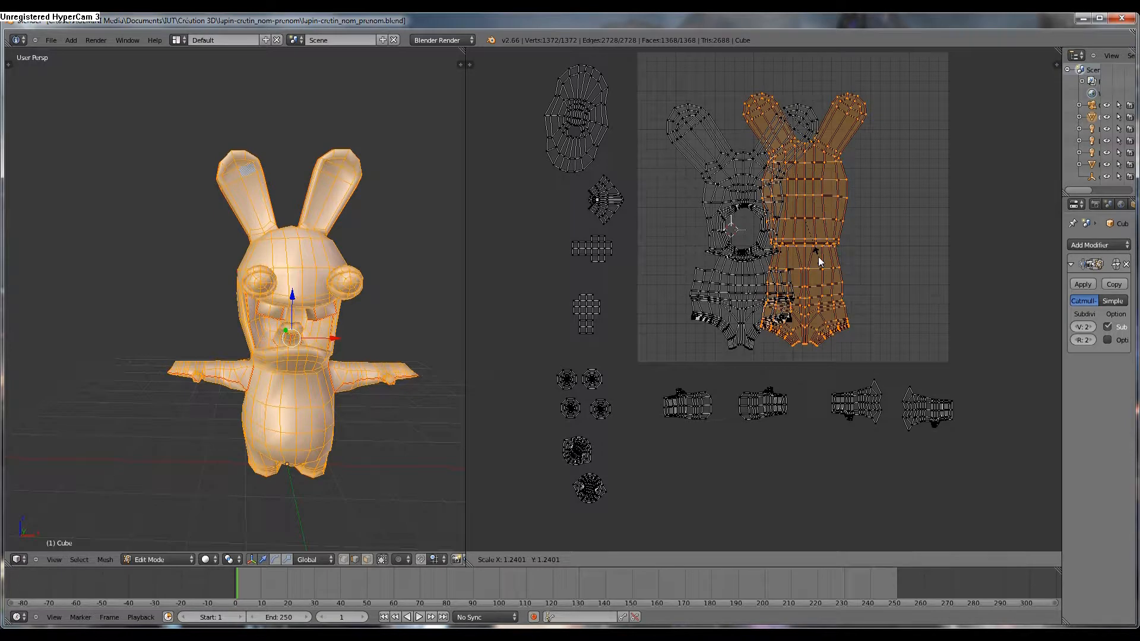
left_click(818, 257)
key("g")
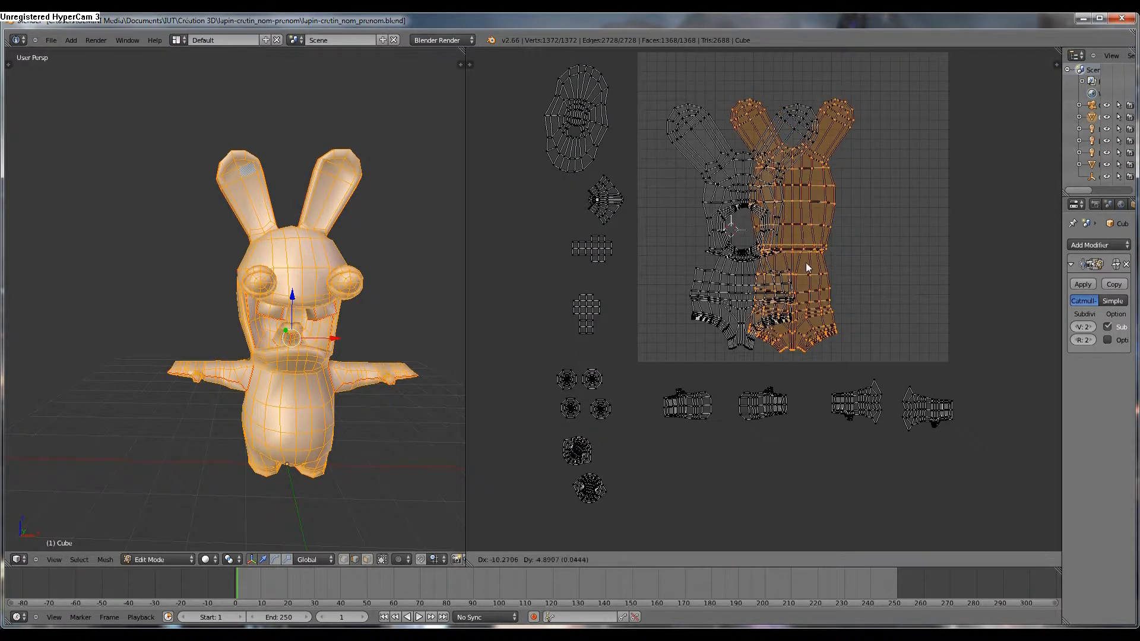
left_click(899, 265)
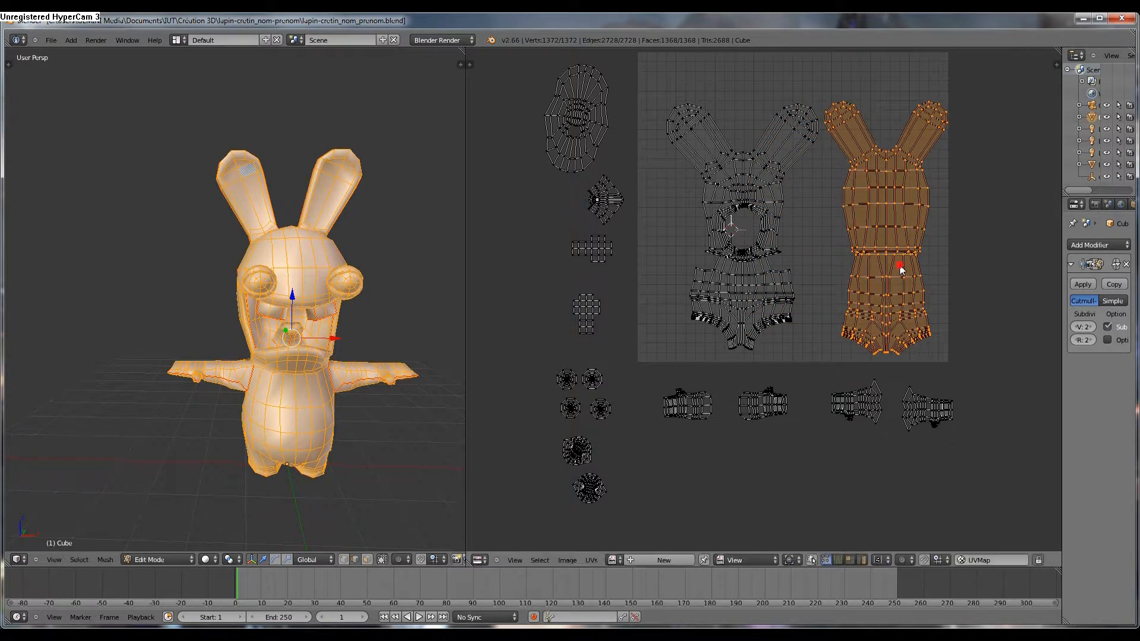
Create a new blank black 1024 × 1024 image with alpha, named untitled, for the UV layout
left_click(674, 560)
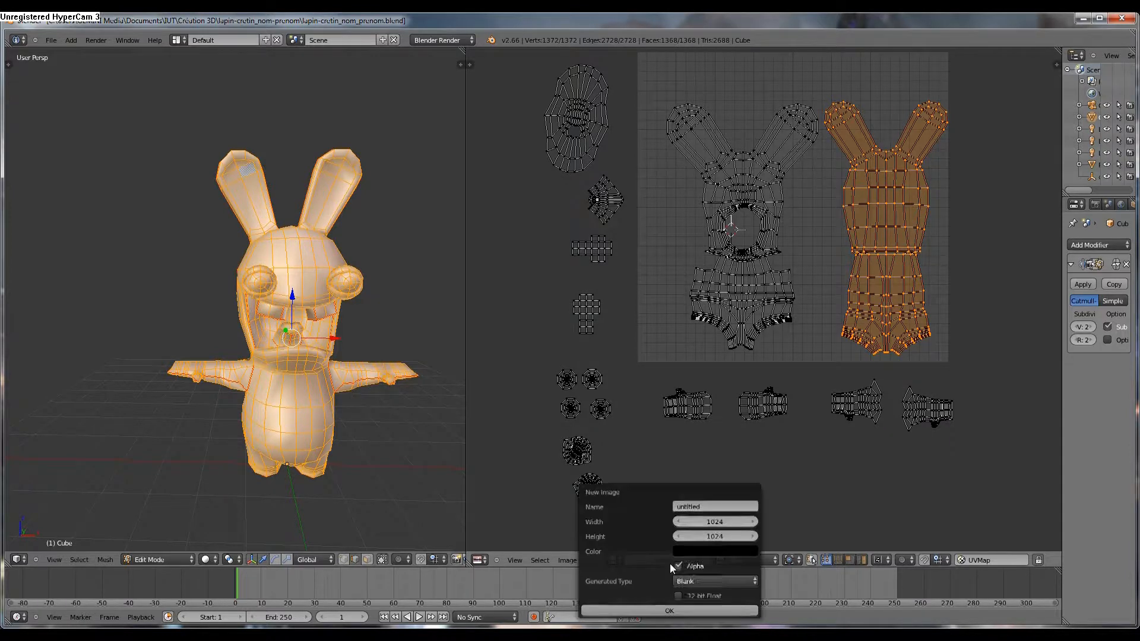
left_click(687, 611)
scroll(704, 388, "down", 1)
scroll(704, 388, "down", 3)
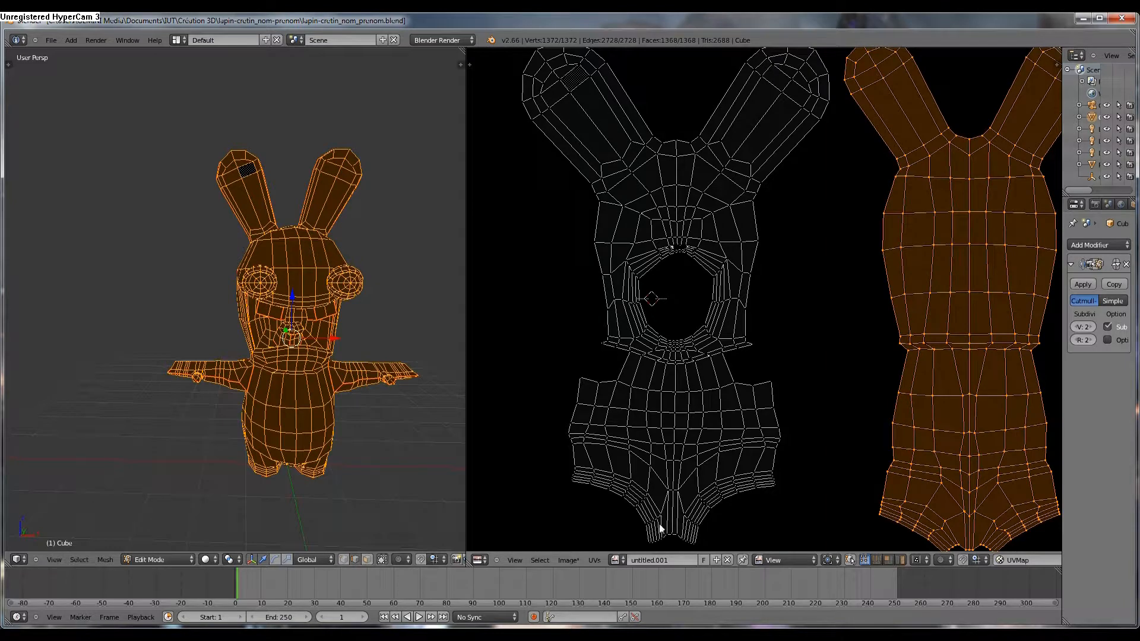
Unlink the black image and create a new 1024 × 1024 image with alpha, named untitled, using the UV Grid generated type
left_click(727, 560)
left_click(593, 560)
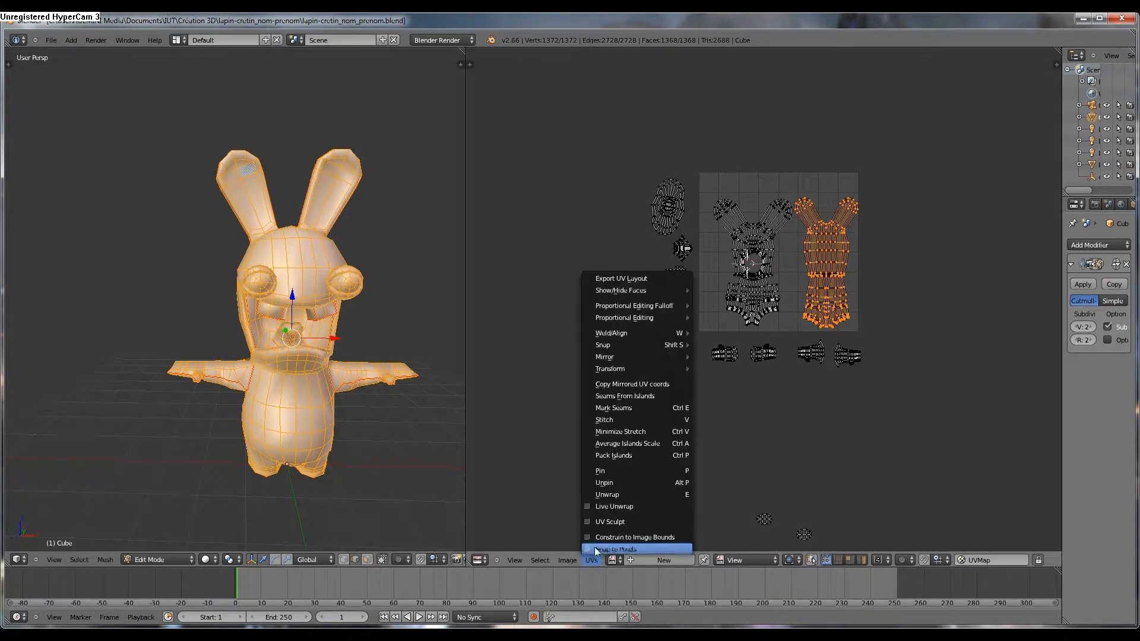
left_click(570, 560)
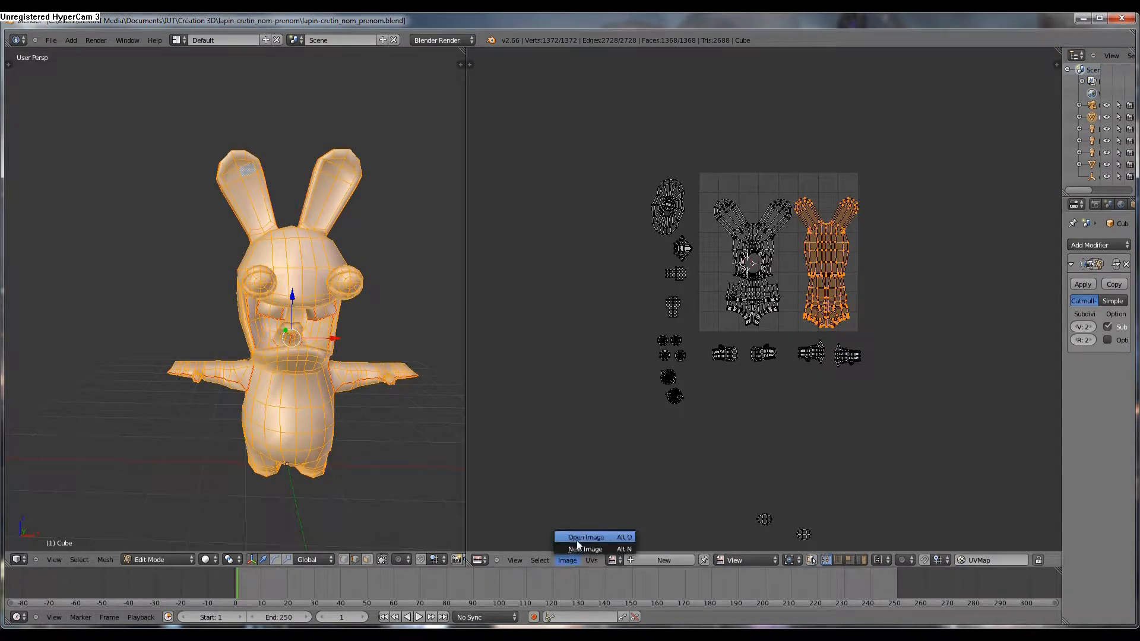
left_click(579, 548)
left_click(605, 583)
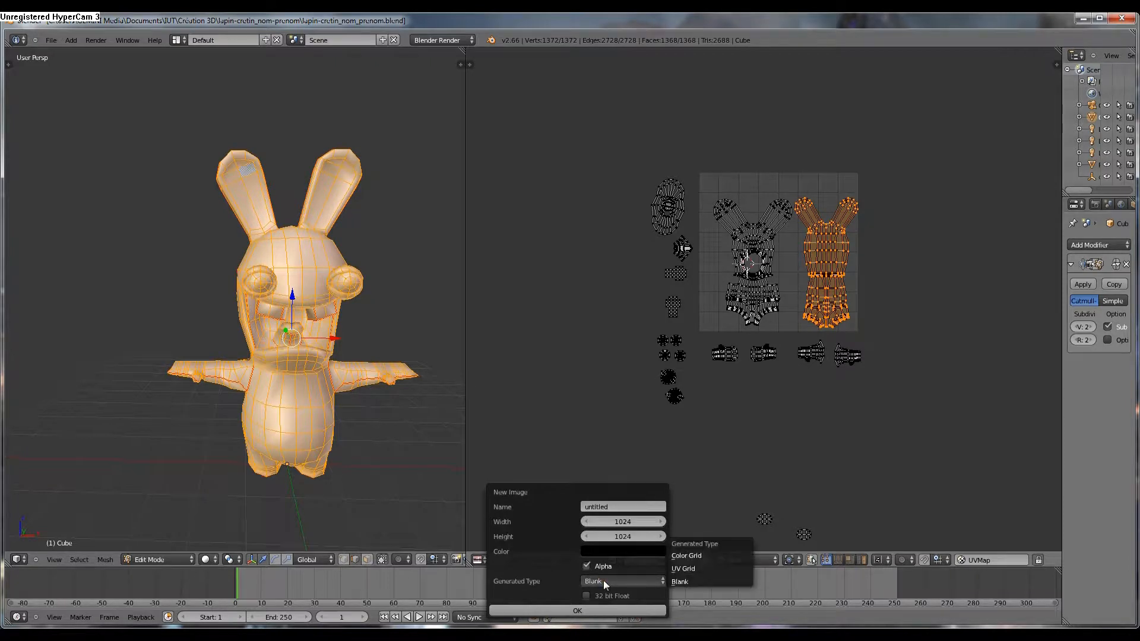
left_click(682, 569)
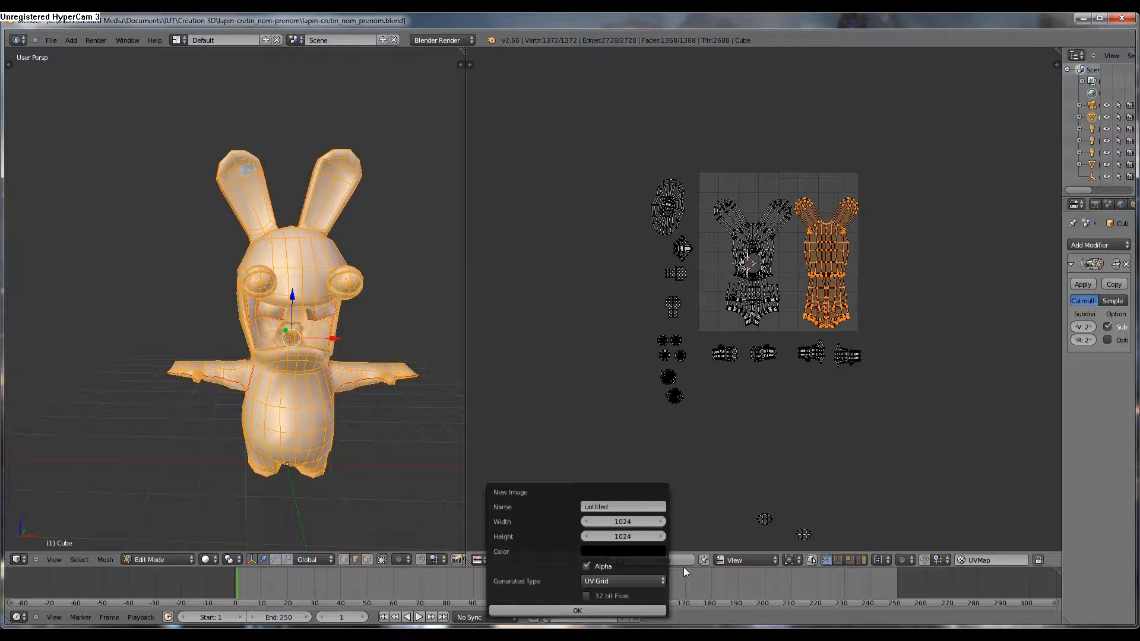
left_click(589, 611)
Examine the checker pattern on the rabbit from the side and at an angle for distortion and differences in square size
scroll(308, 400, "down", 2)
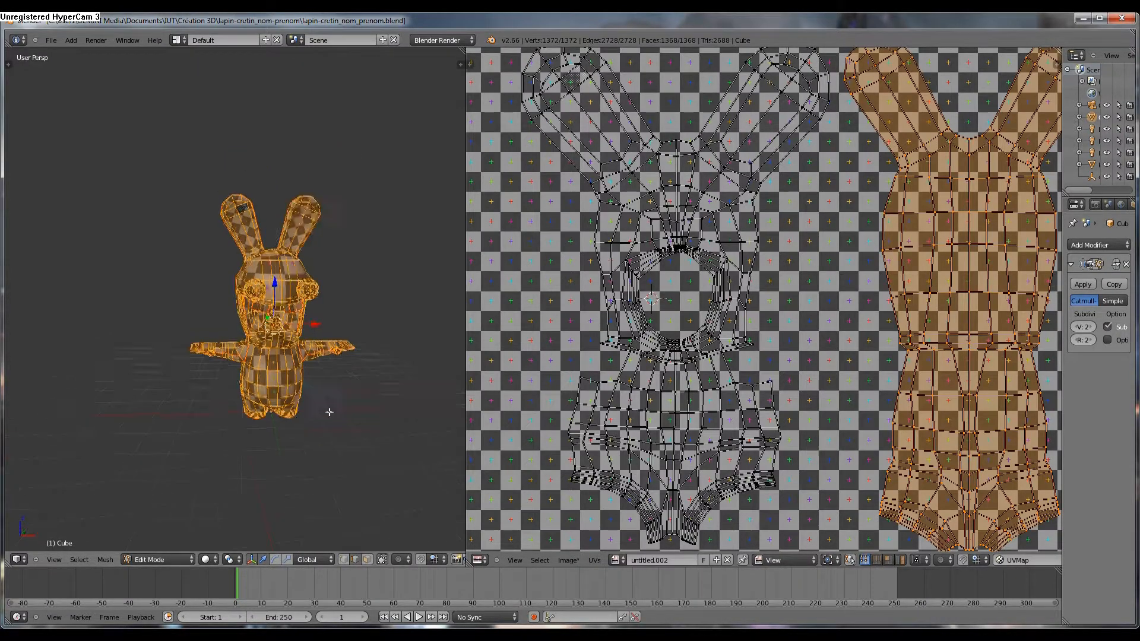
middle_click_drag(353, 419, 436, 442)
scroll(277, 354, "up", 4)
middle_click_drag(135, 360, 218, 347)
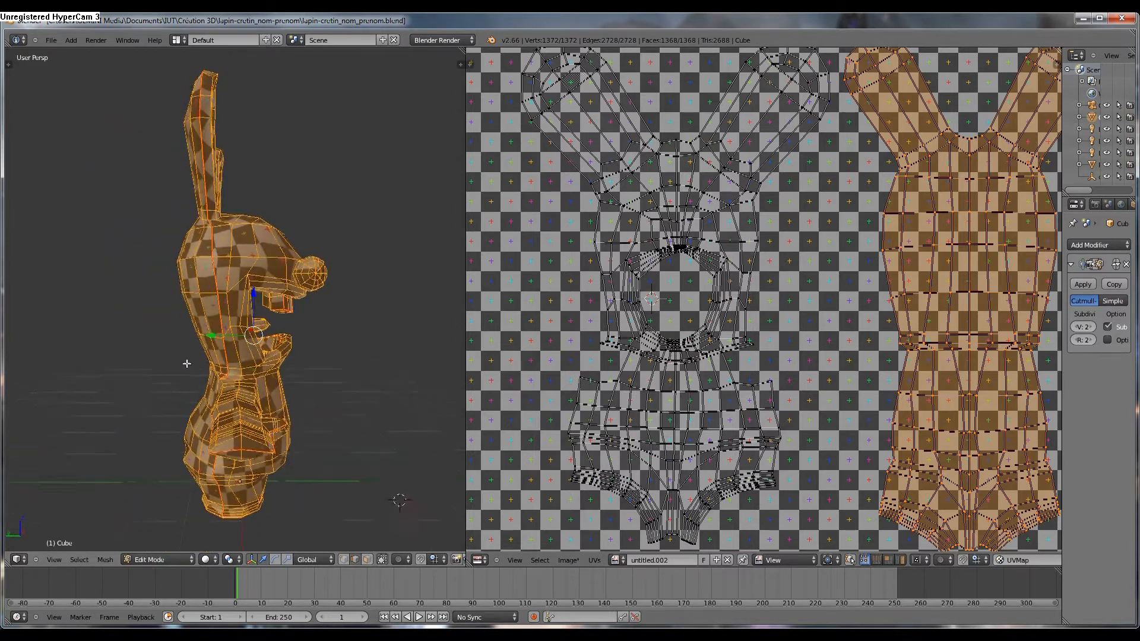
scroll(224, 325, "up", 2)
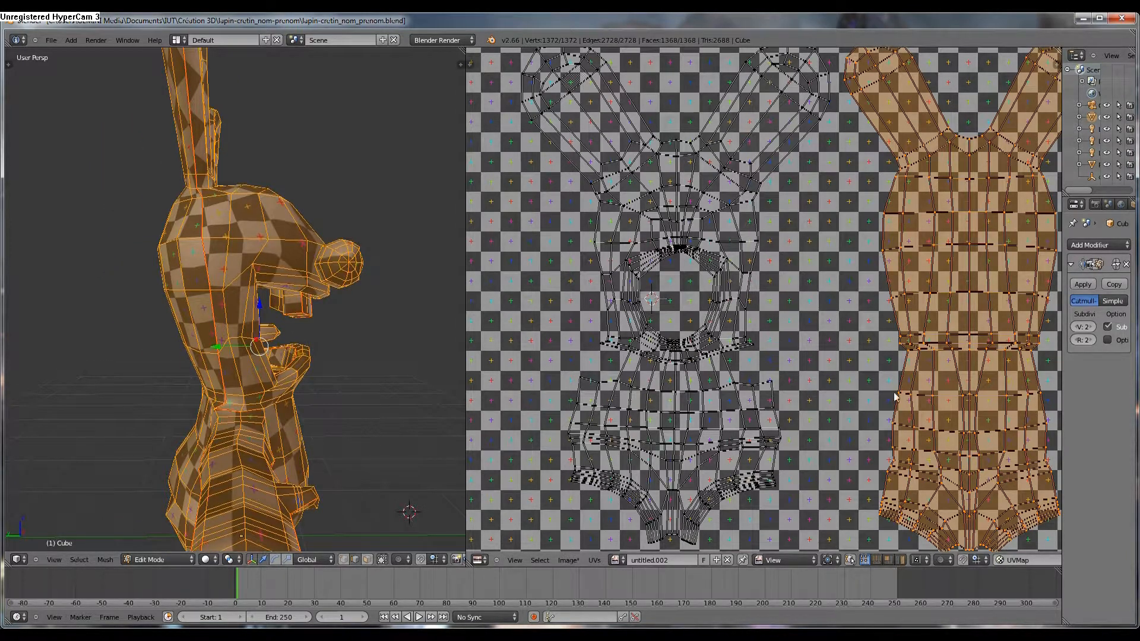
middle_click_drag(276, 335, 249, 363)
scroll(907, 321, "down", 2)
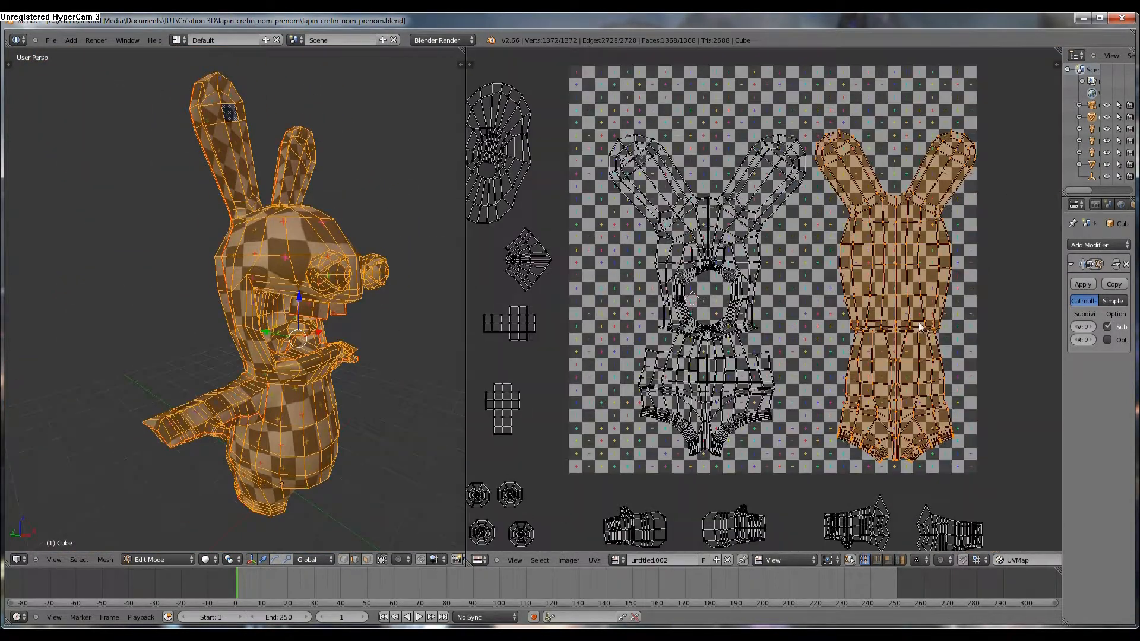
Scale the back body island down slightly and place it near the UV square's right edge, clear of the front body island
key("g")
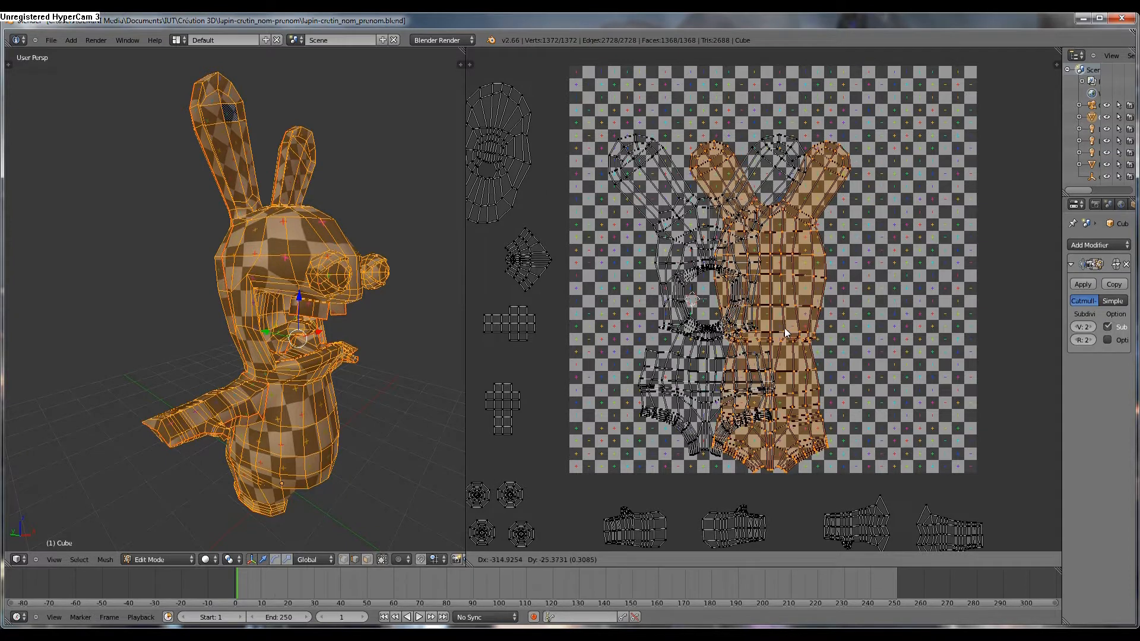
left_click(809, 324)
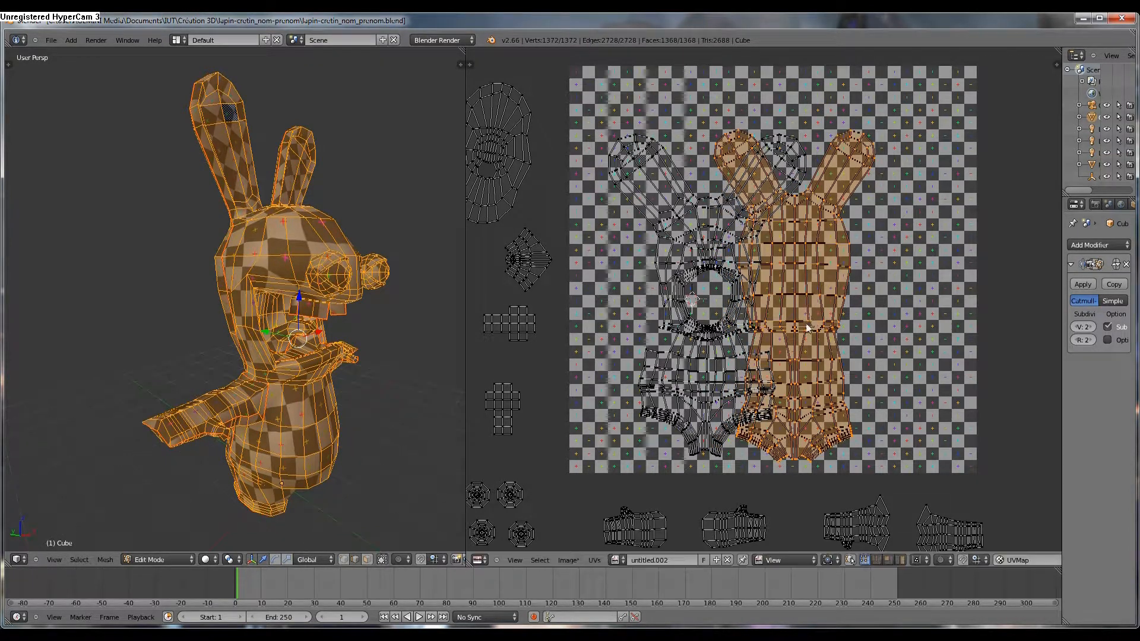
scroll(820, 344, "up", 1)
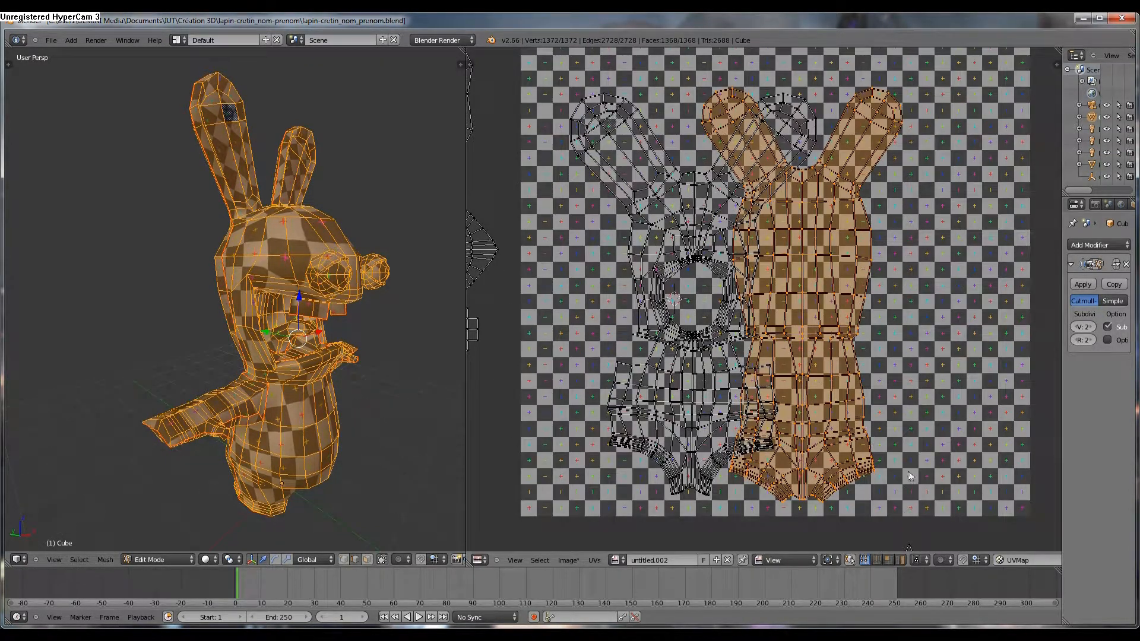
key("s")
left_click(890, 462)
key("g")
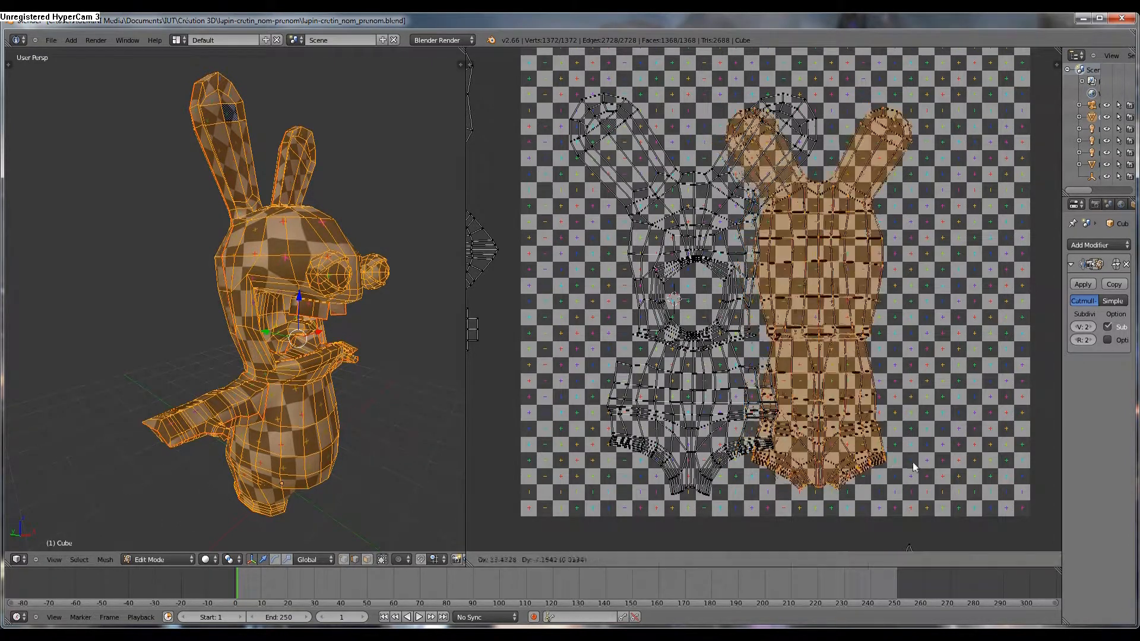
left_click(1011, 465)
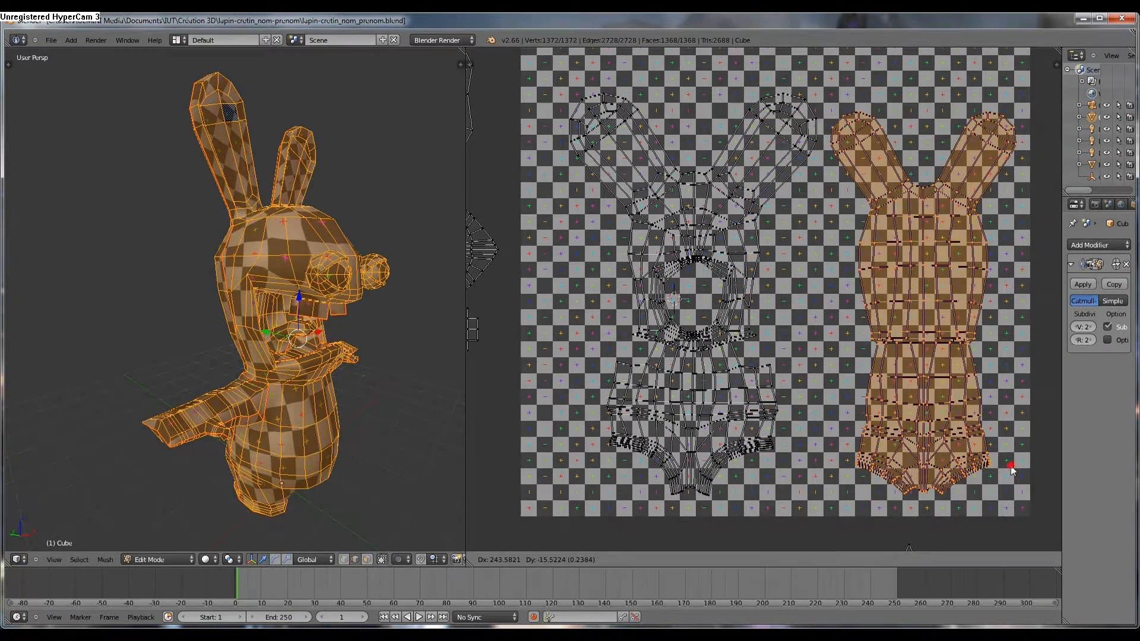
Unlink the UV grid image from the UV editor, and clear and reselect the whole rabbit mesh
left_click(733, 560)
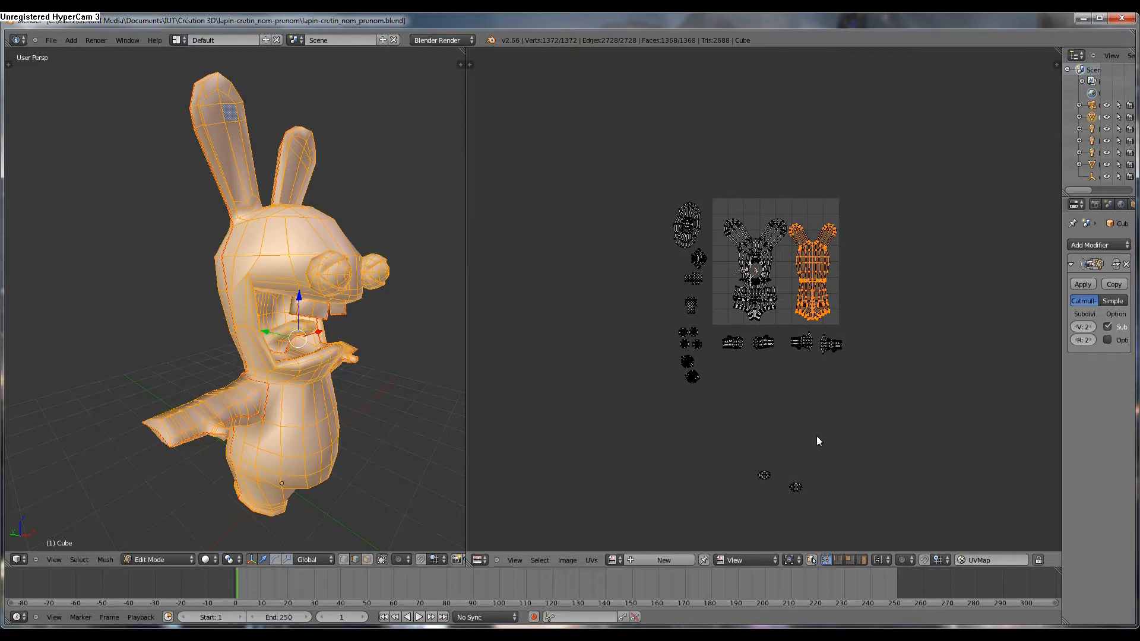
scroll(809, 400, "up", 5)
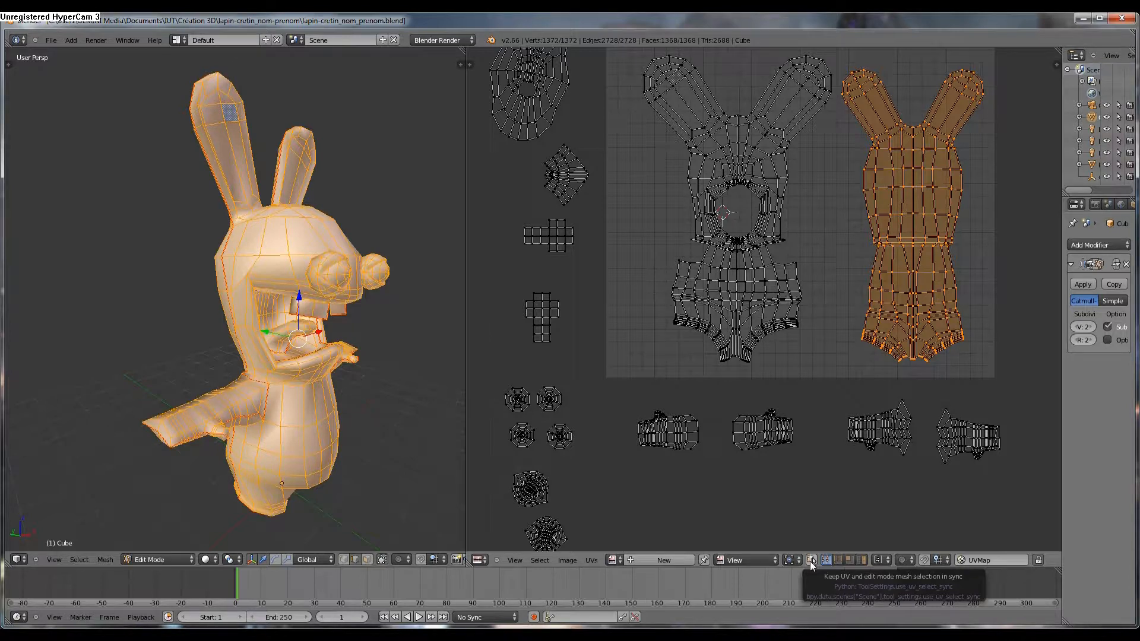
middle_click_drag(307, 367, 278, 383)
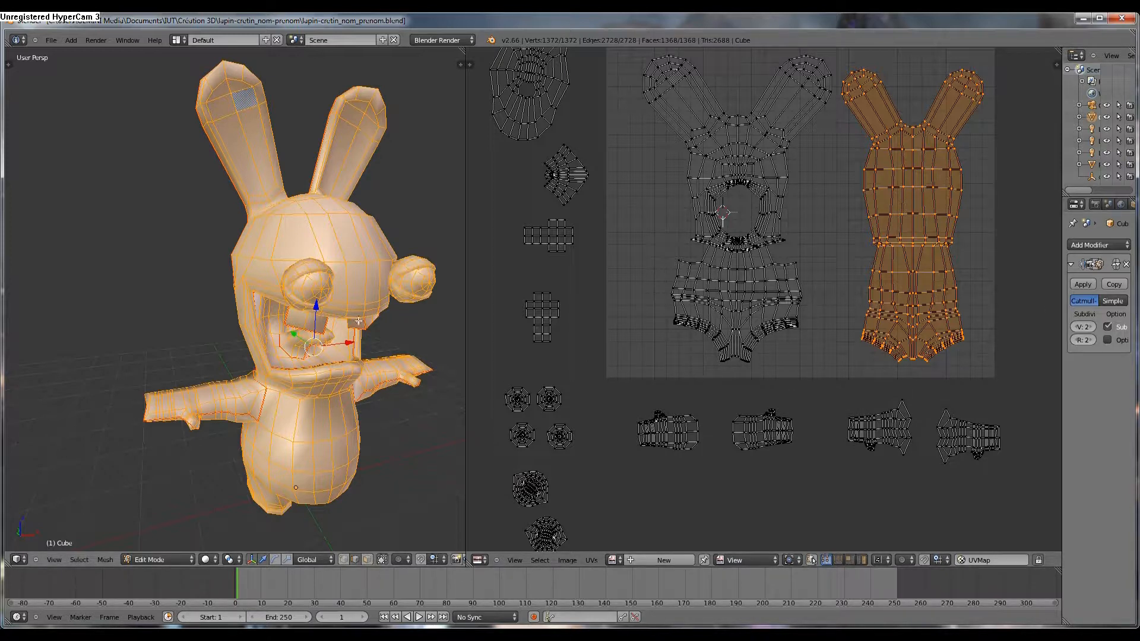
key("a")
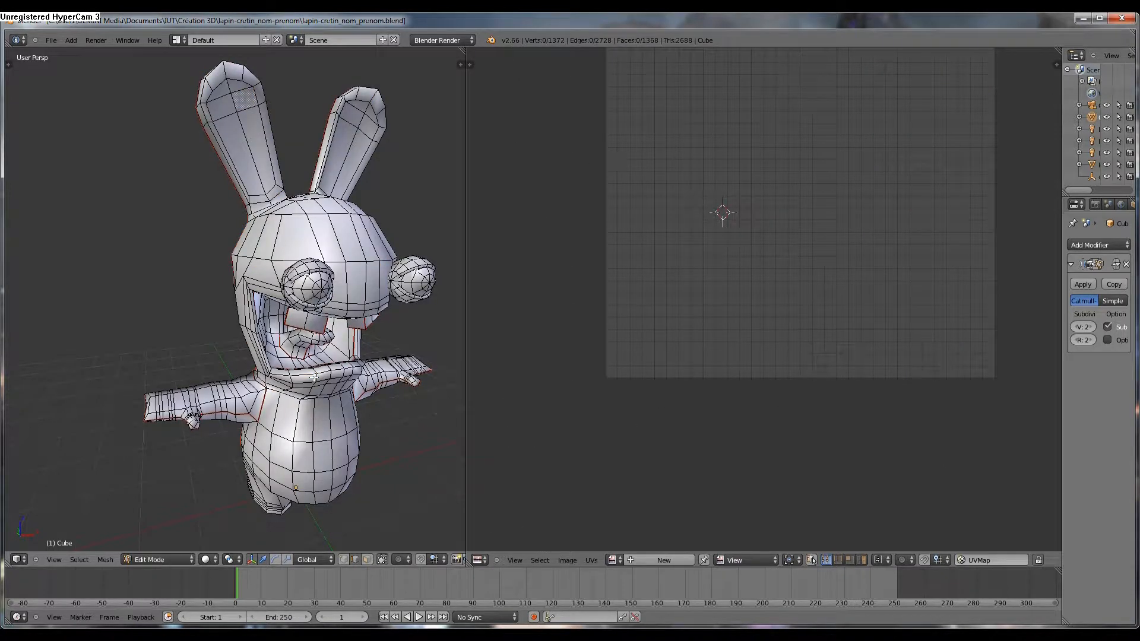
key("a")
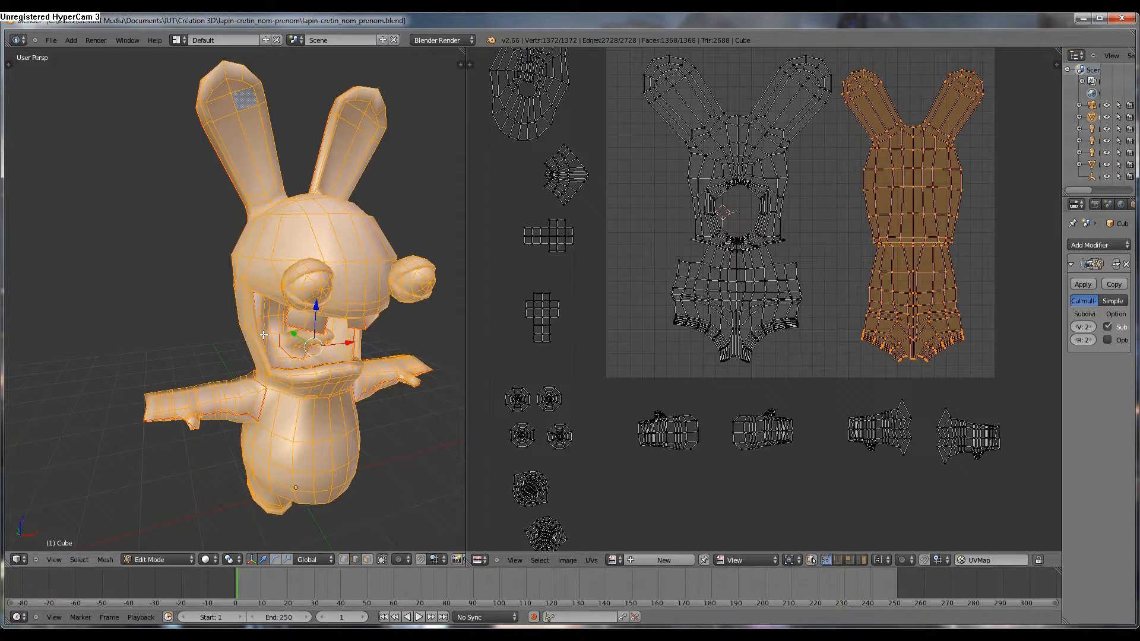
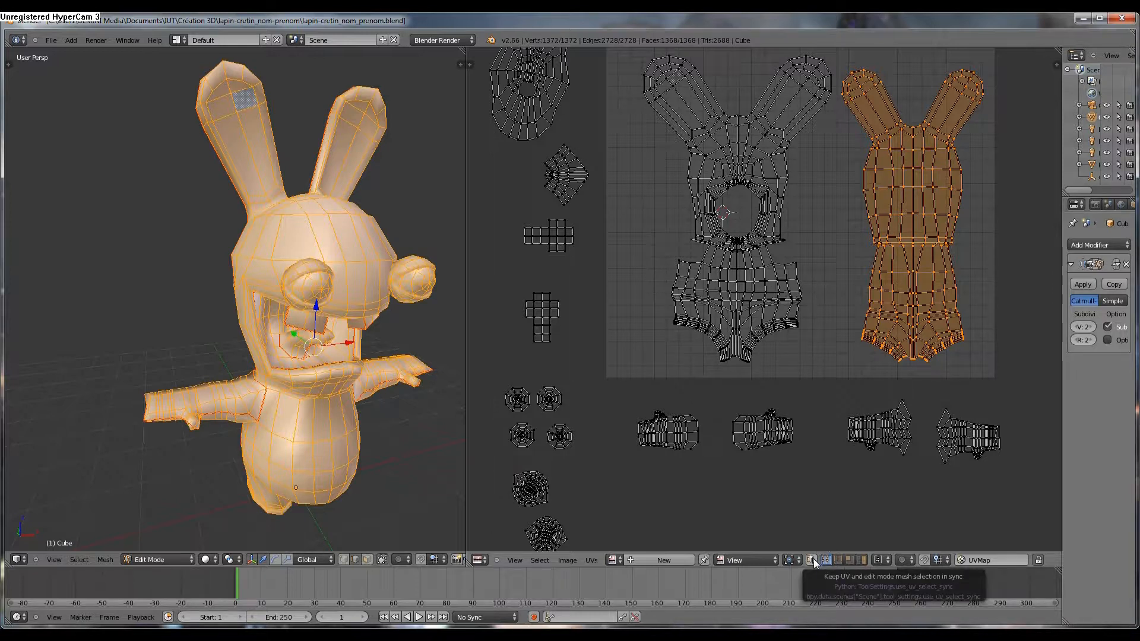
Turn on UV and mesh selection sync, clear the selection and pick an edge of the first arm island to locate it on the rabbit
left_click(814, 560)
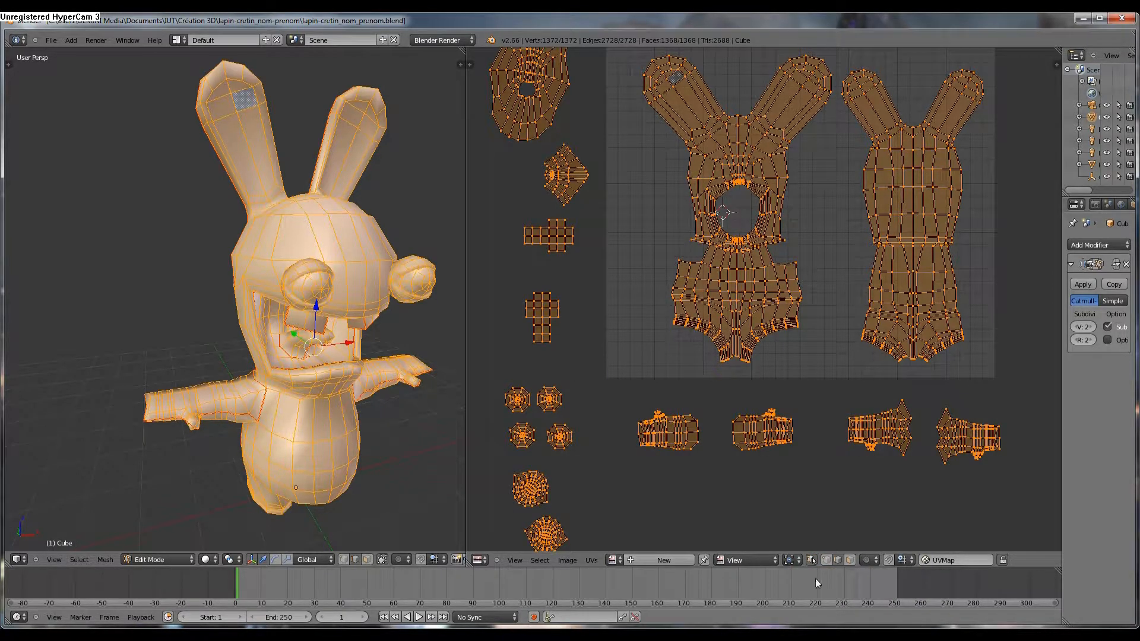
middle_click_drag(318, 398, 318, 386)
key("a")
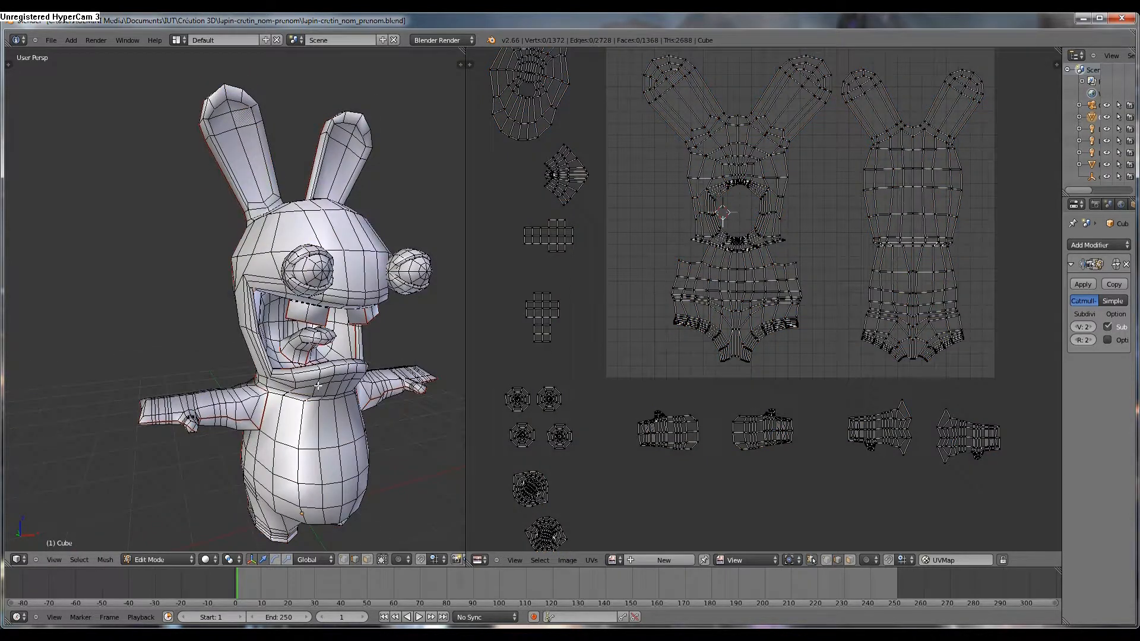
scroll(320, 389, "up", 4)
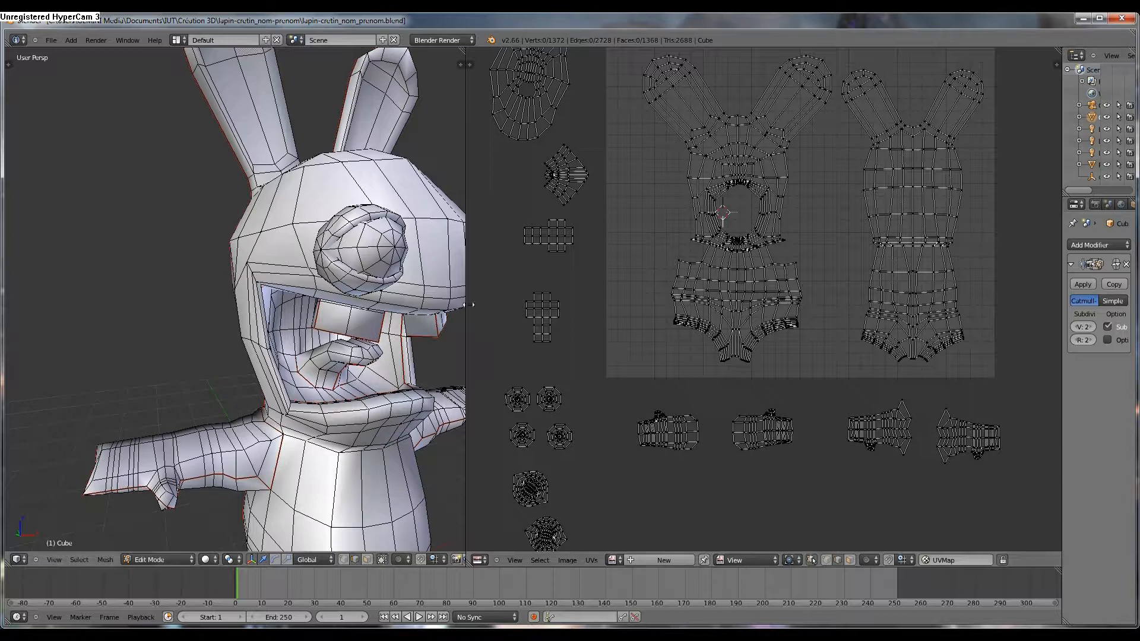
middle_click_drag(478, 304, 562, 315)
right_click(769, 452)
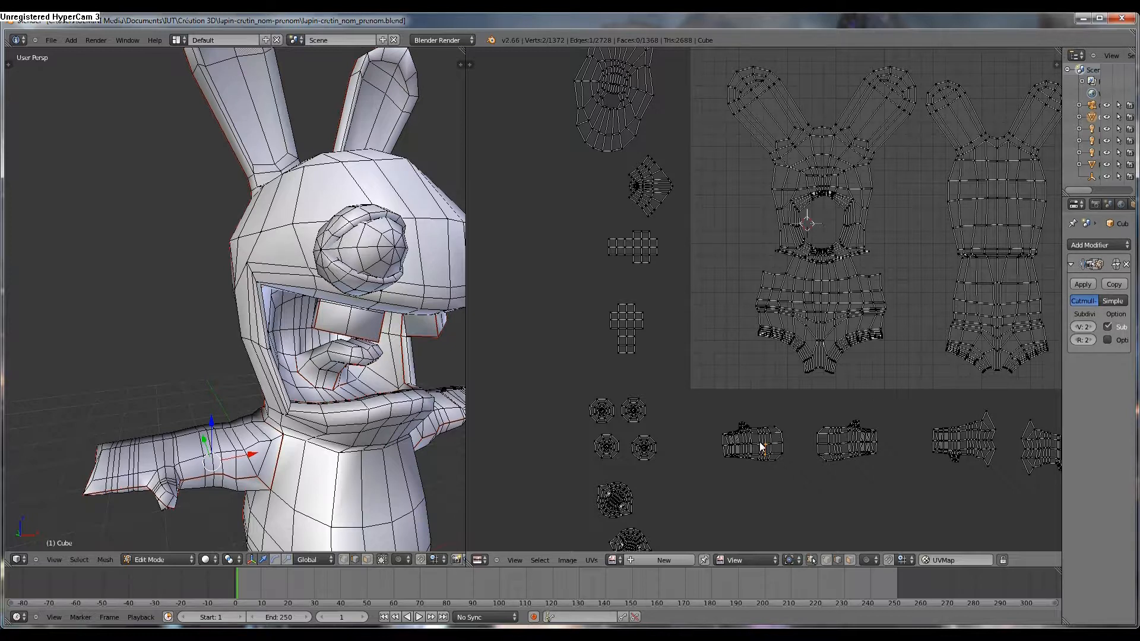
middle_click_drag(427, 442, 224, 415)
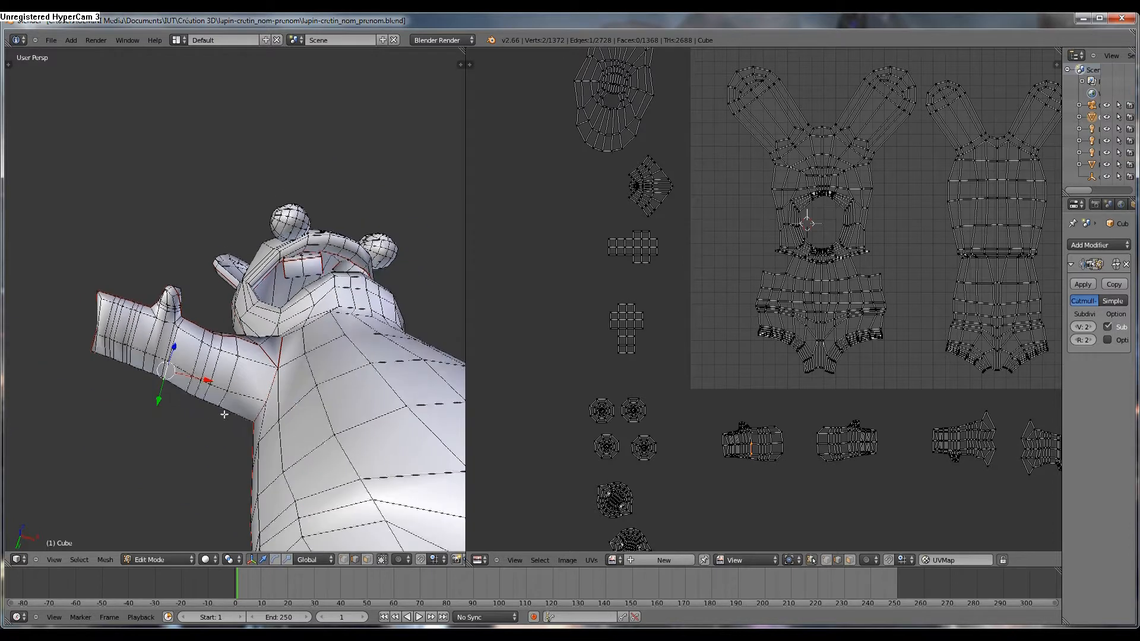
scroll(594, 409, "down", 2)
middle_click_drag(129, 407, 143, 482)
Try to select the first arm island with linked and box selection, reselect the whole mesh and turn selection sync off
key("l")
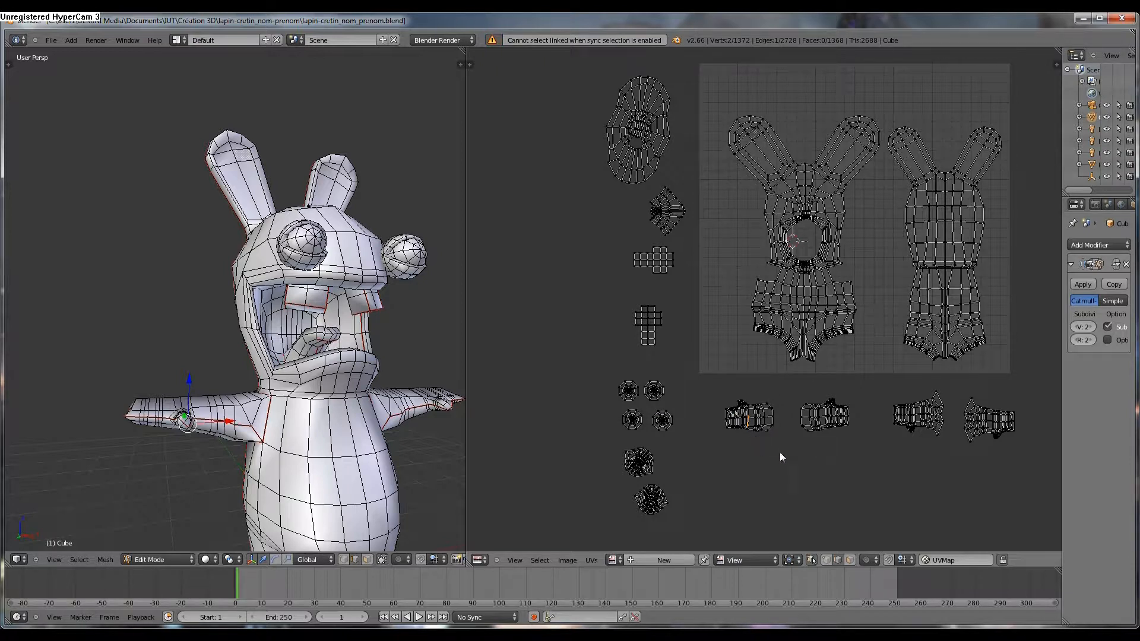
key("b")
left_click_drag(718, 389, 784, 446)
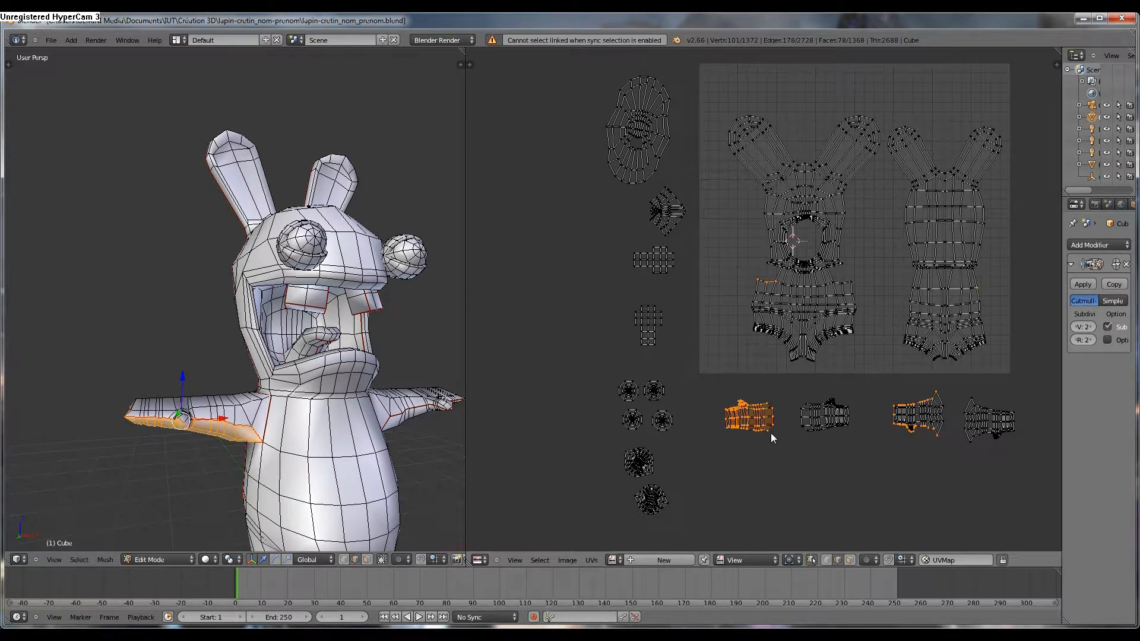
key("a")
key("b")
left_click_drag(713, 395, 774, 447)
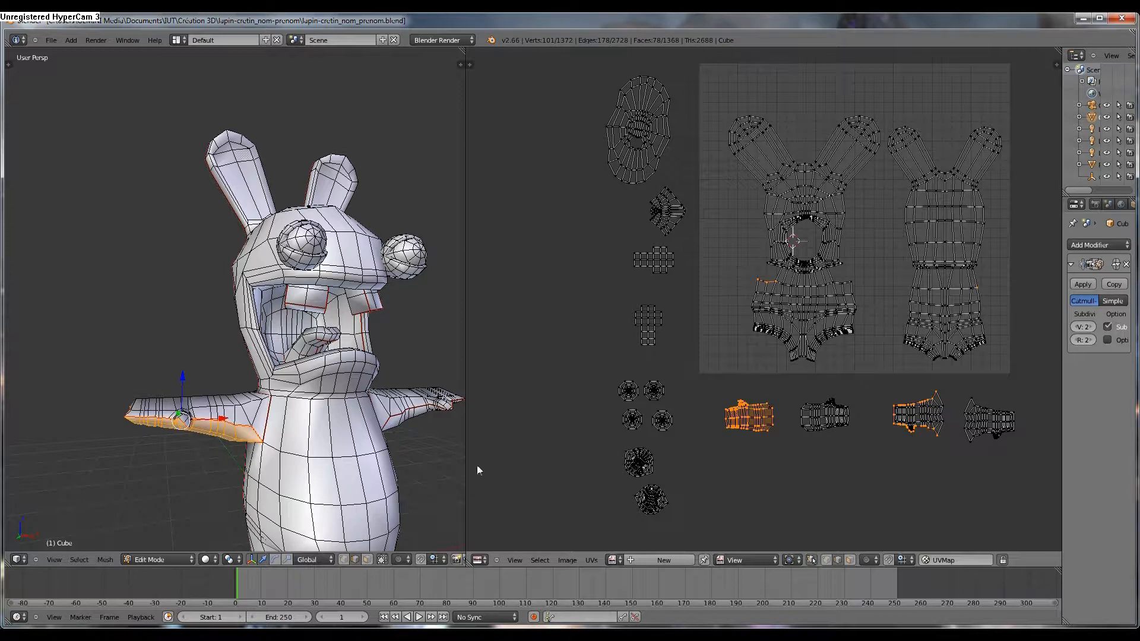
key("a")
key("a")
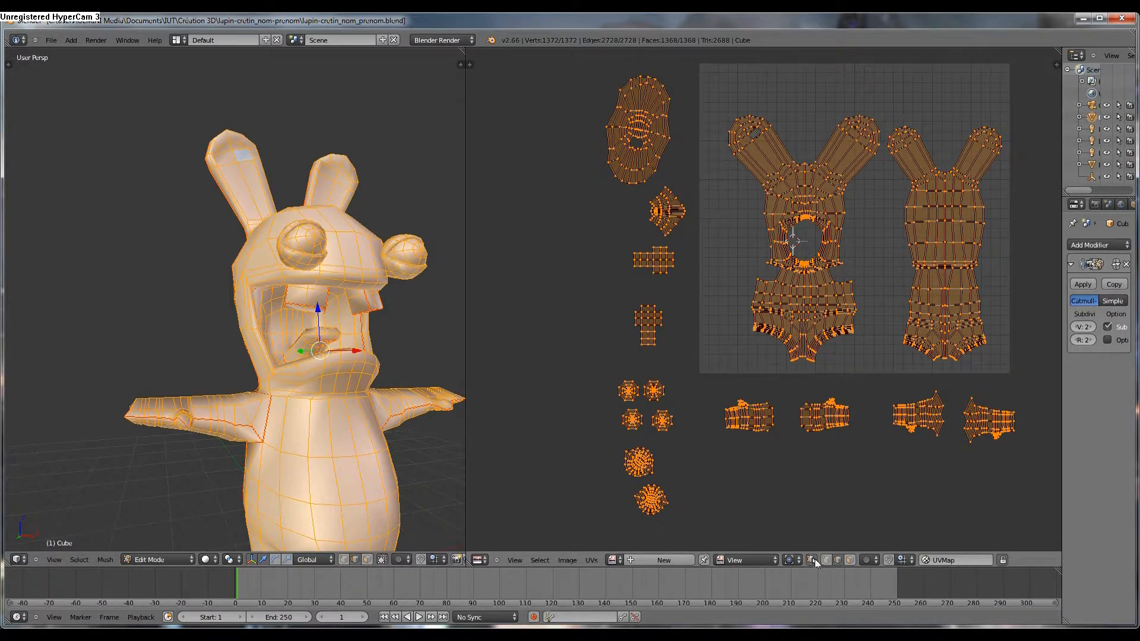
left_click(812, 559)
Select the linked first arm island and move it into the UV square to the left of the front body island
key("a")
key("l")
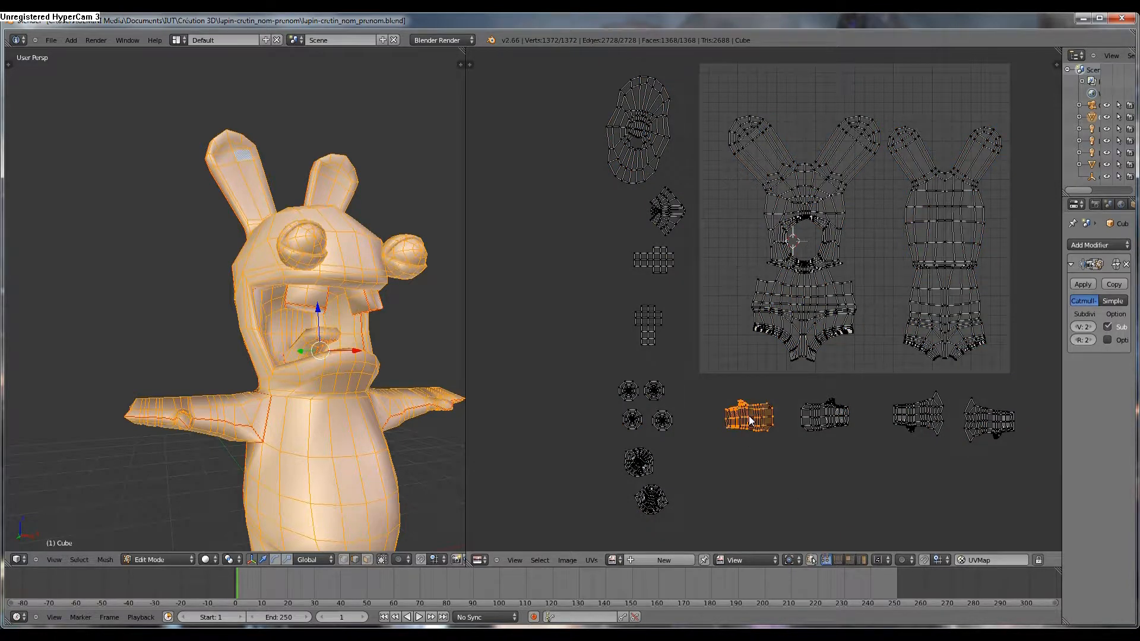
key("g")
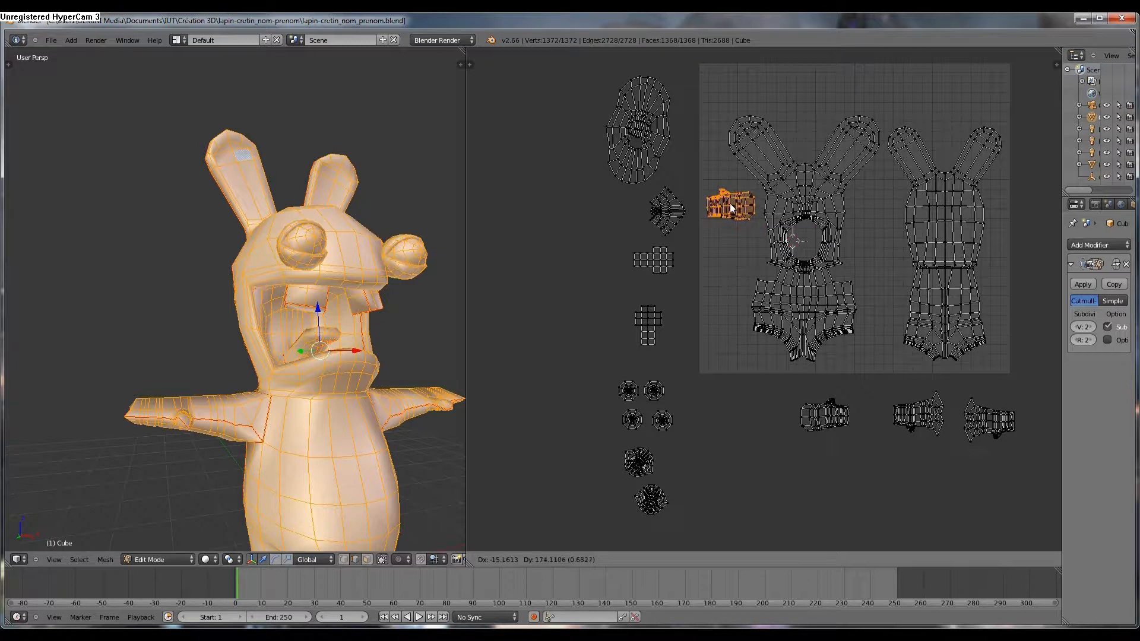
left_click(730, 205)
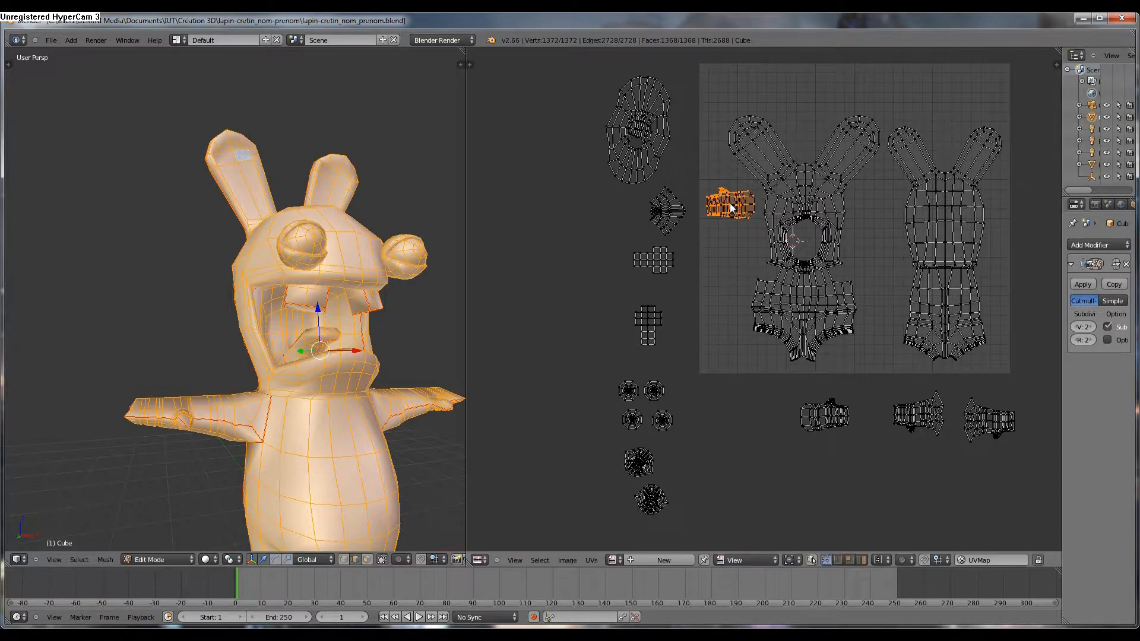
Select the linked second arm island and move it into the UV square directly below the first arm island
key("a")
key("l")
key("g")
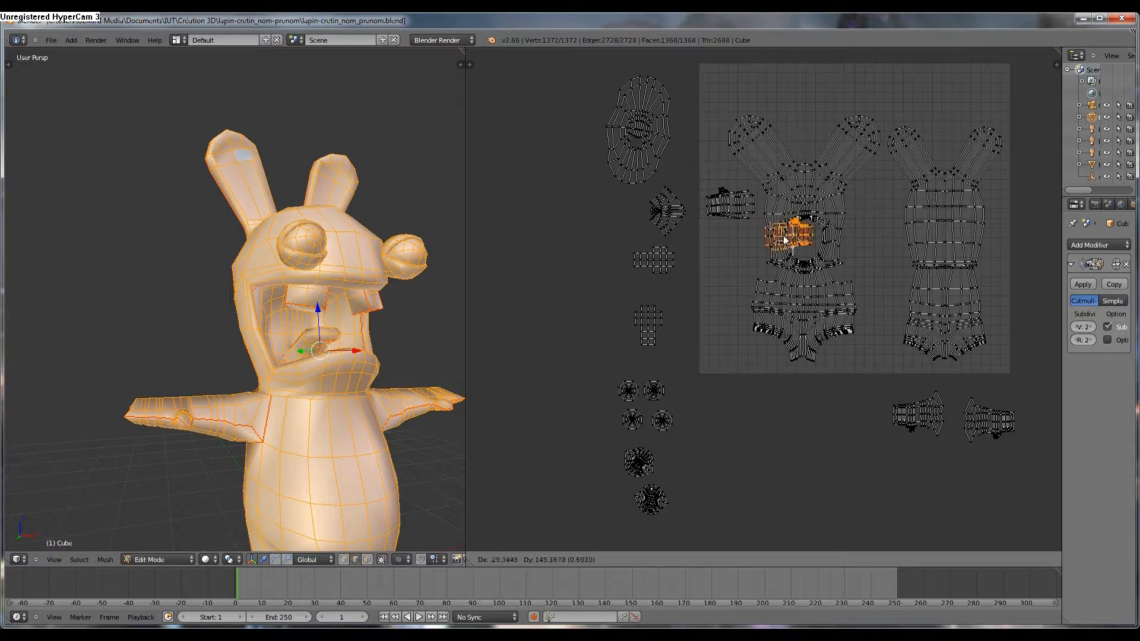
left_click(726, 241)
Select the linked lower arm island and rotate it by about 3.6 degrees to straighten it
scroll(740, 262, "up", 5)
middle_click_drag(729, 209, 800, 455)
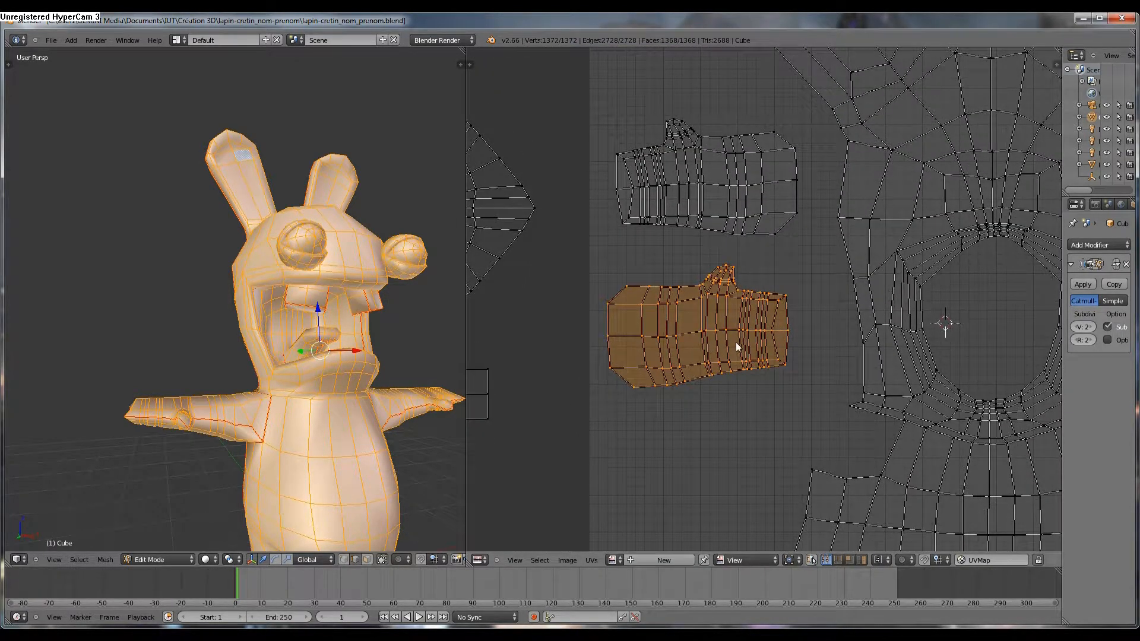
right_click(722, 351)
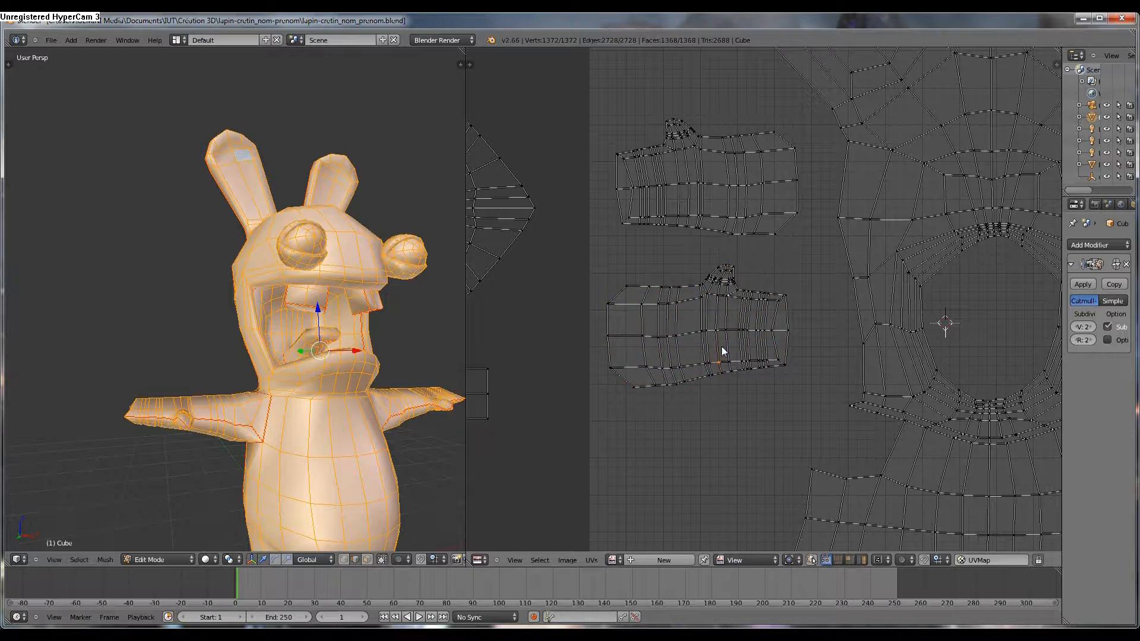
key("l")
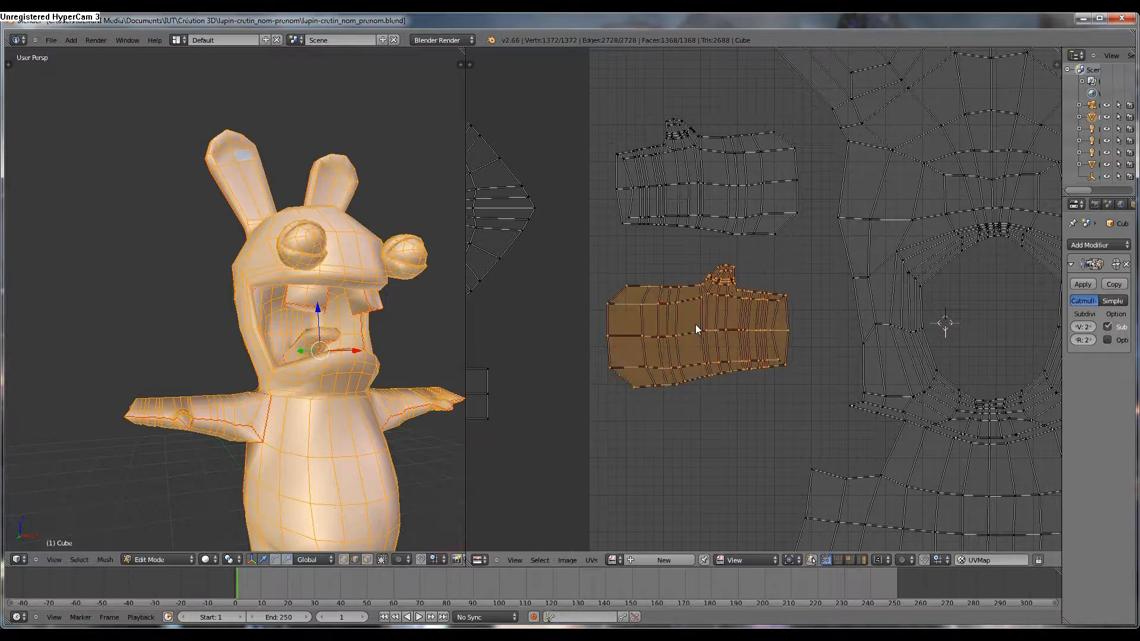
key("r")
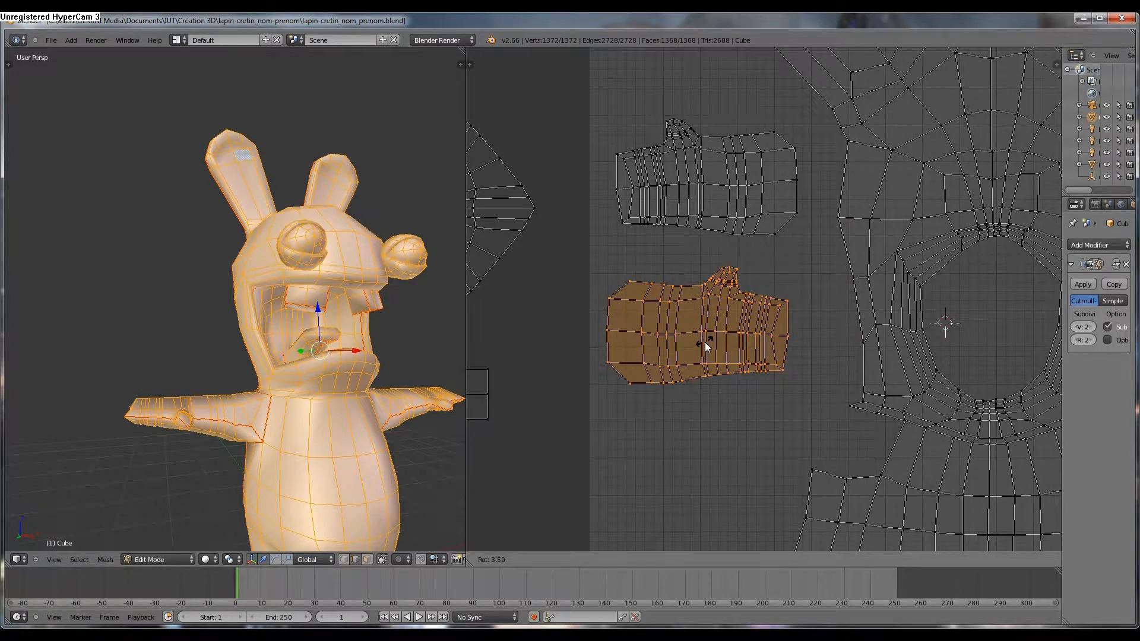
left_click(704, 342)
Move the straightened arm island across to the right of the front body island, level with the first arm island
scroll(711, 337, "down", 3)
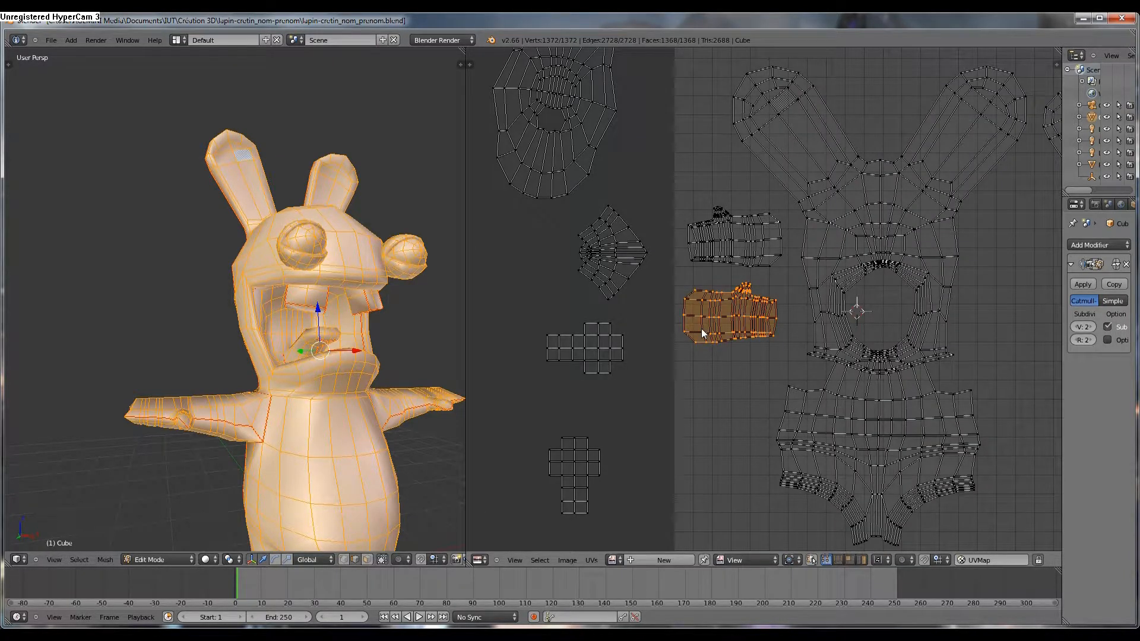
key("g")
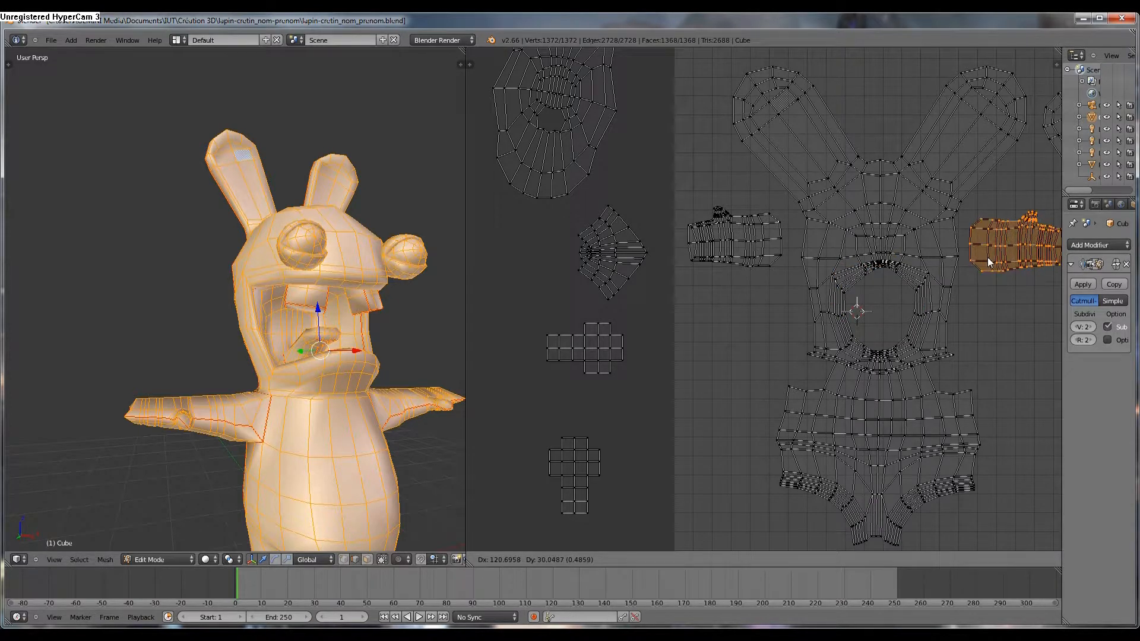
left_click(988, 261)
scroll(978, 277, "down", 2)
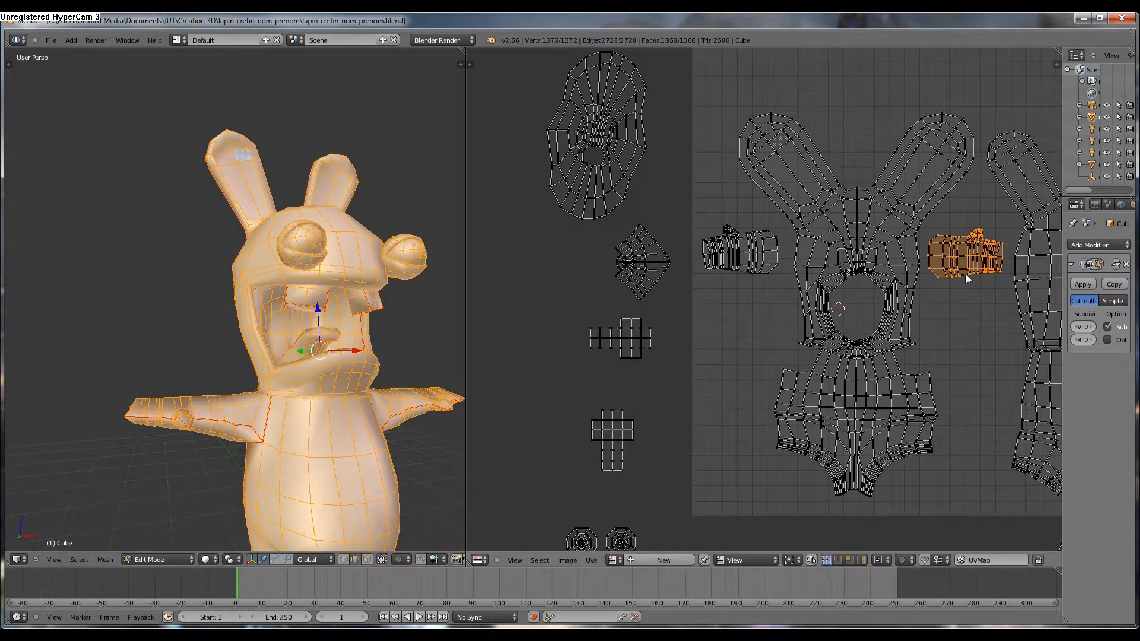
Select the linked arm island left of the front body and nudge it slightly right and down
key("a")
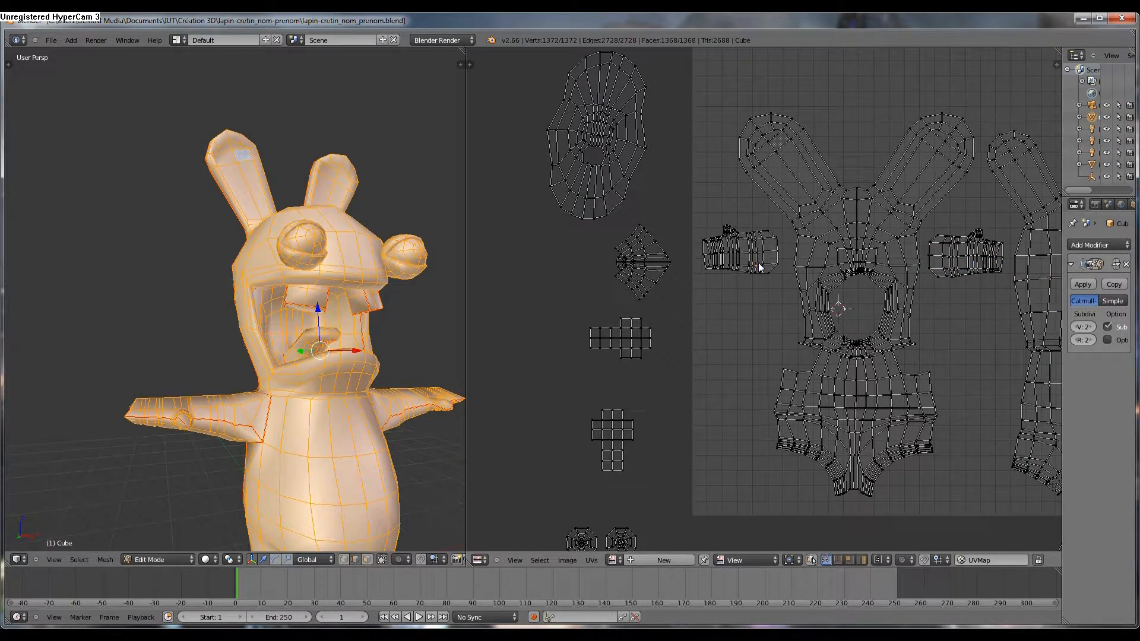
key("l")
key("g")
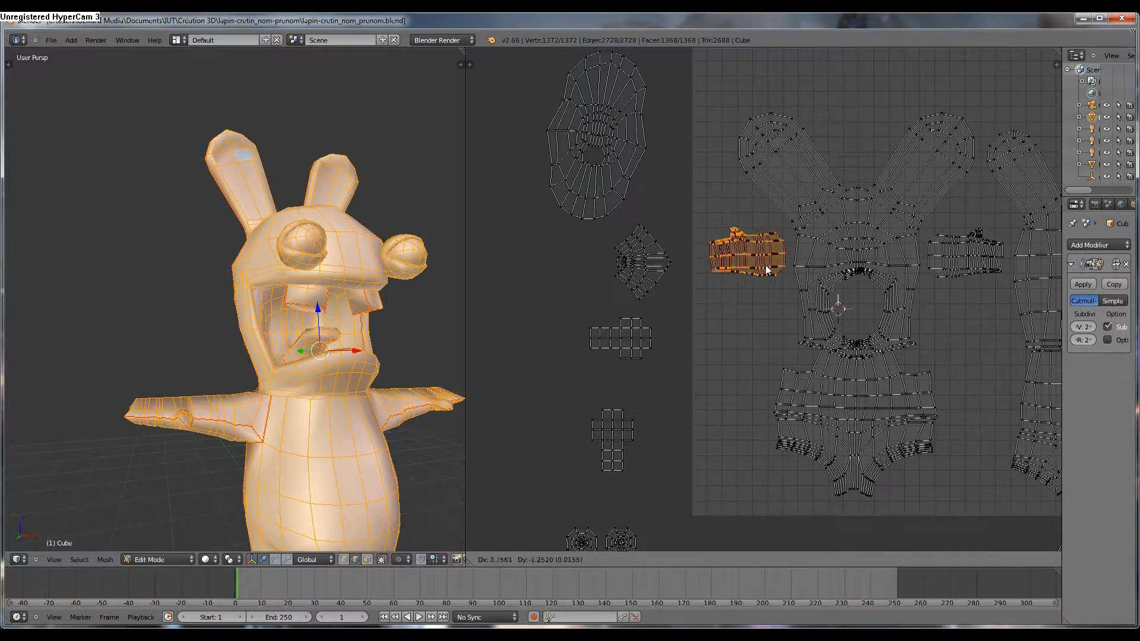
left_click(763, 277)
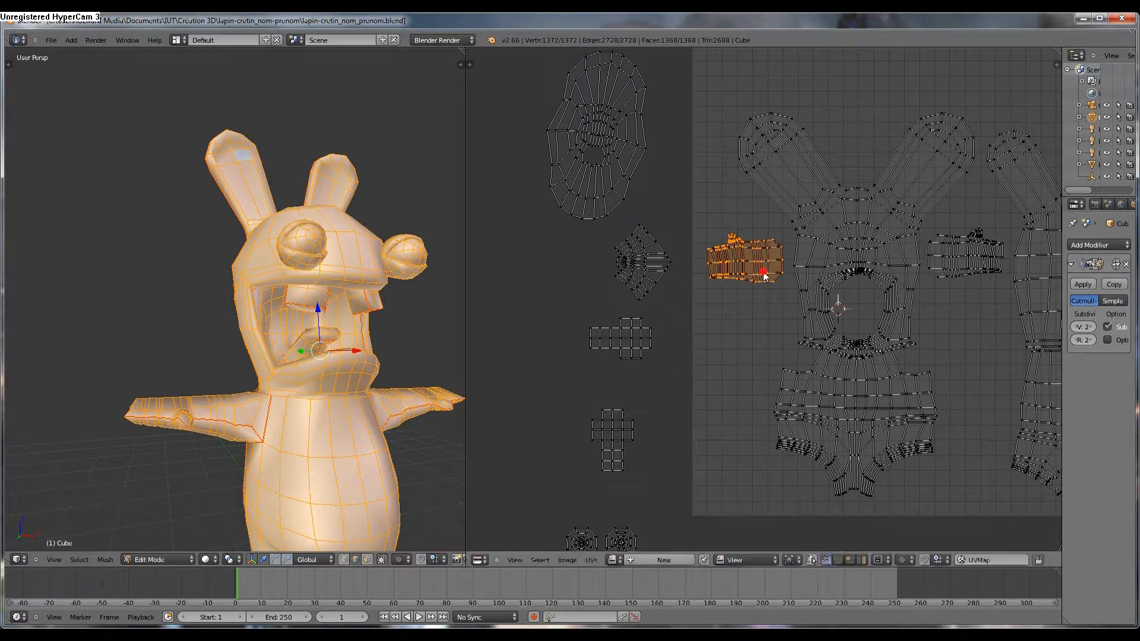
Nudge the front body island slightly left, and line up the arm island on its right with the one on its left
key("a")
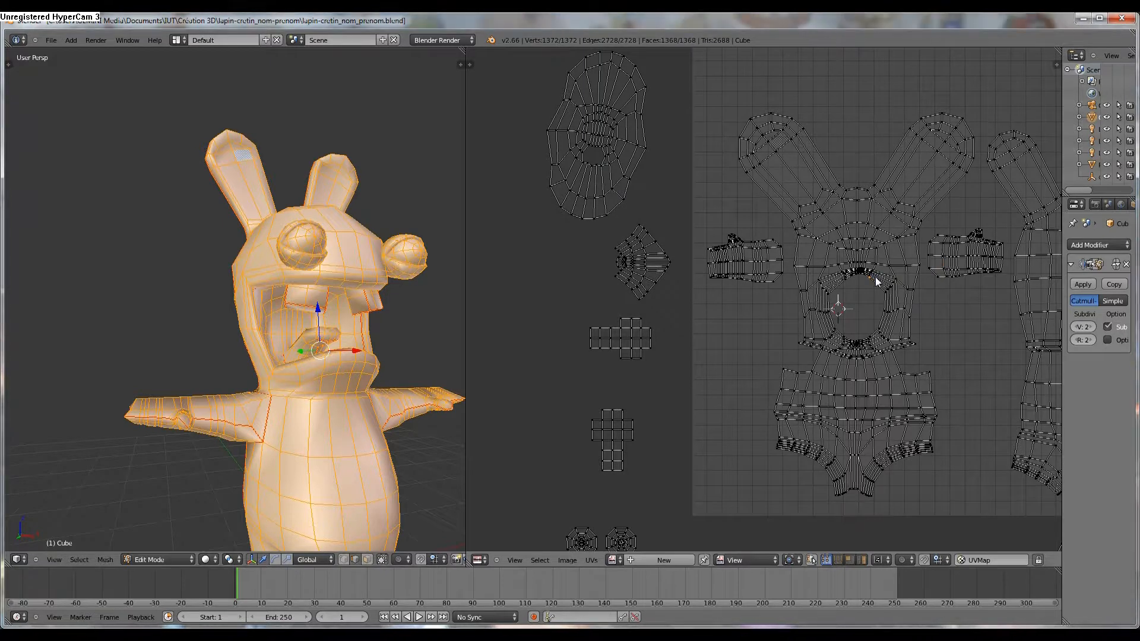
key("l")
key("g")
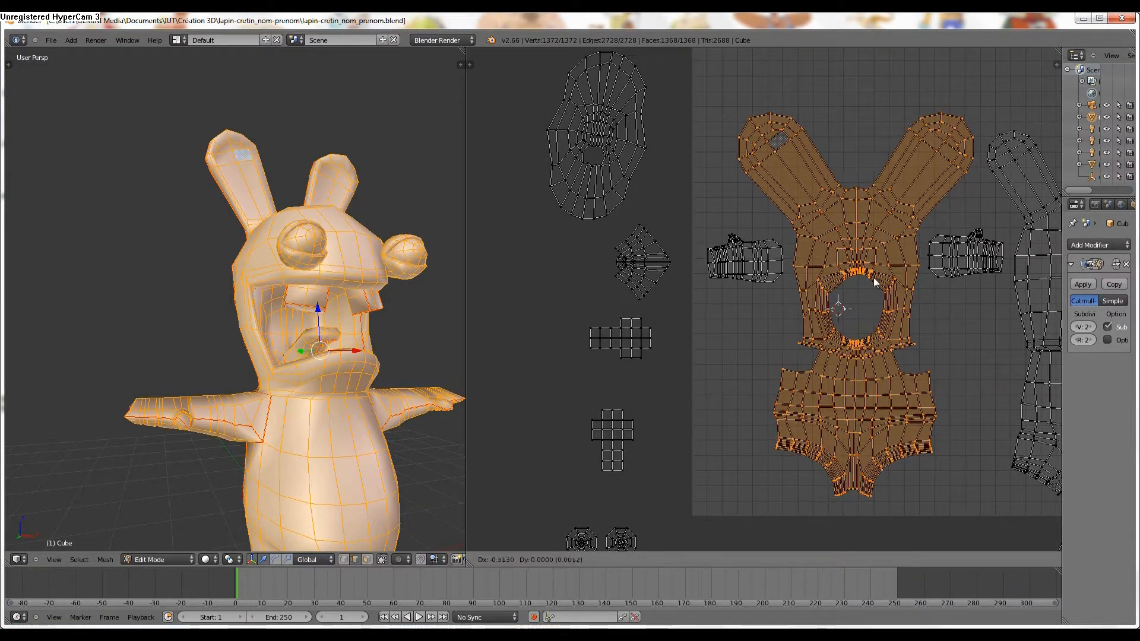
left_click(873, 284)
key("a")
key("l")
key("g")
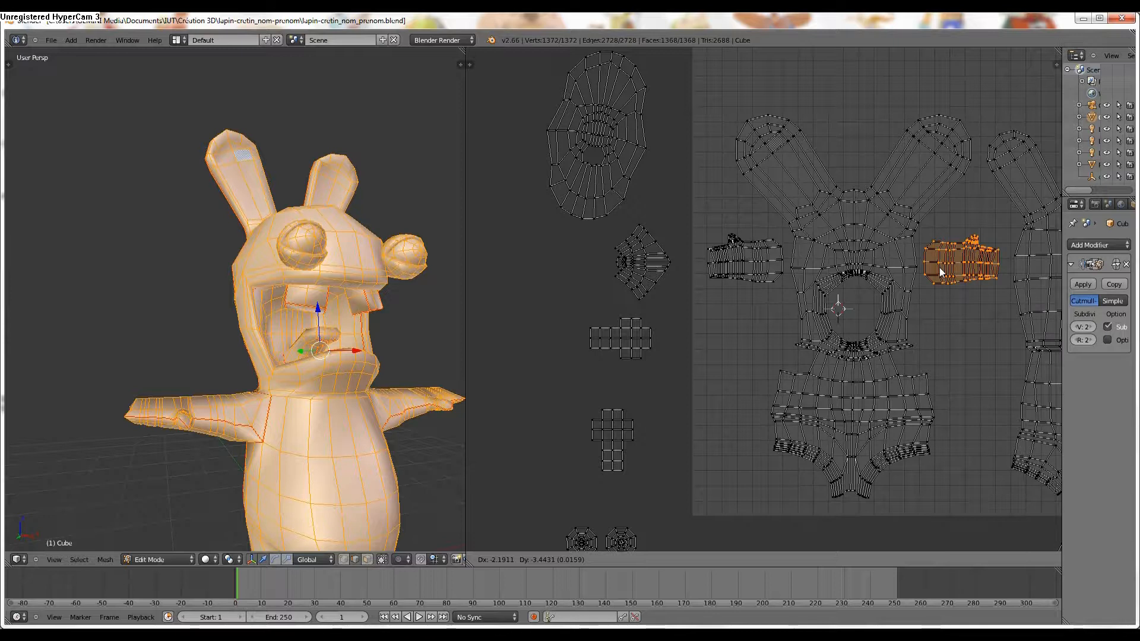
left_click(939, 272)
scroll(760, 321, "down", 2)
scroll(689, 371, "up", 1)
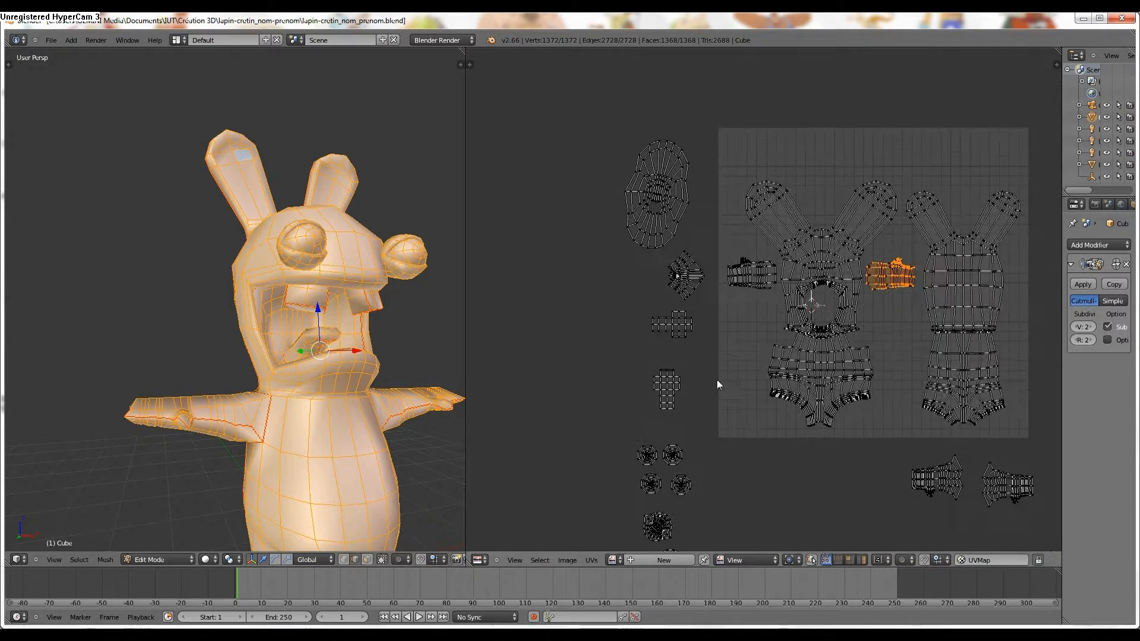
middle_click_drag(667, 398, 678, 308)
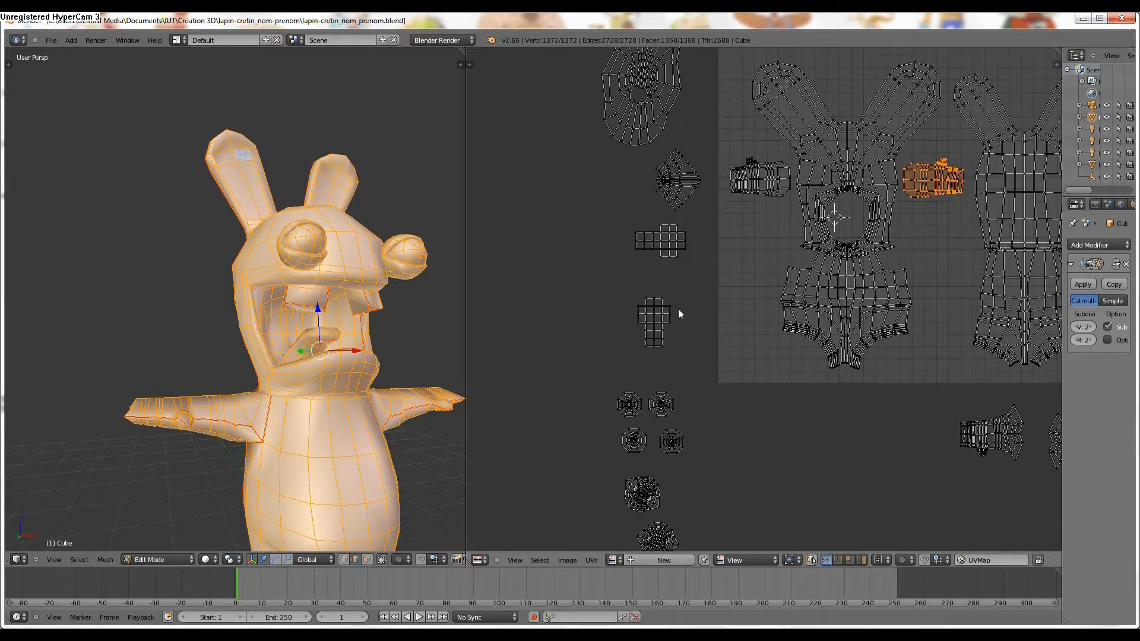
scroll(678, 309, "down", 1)
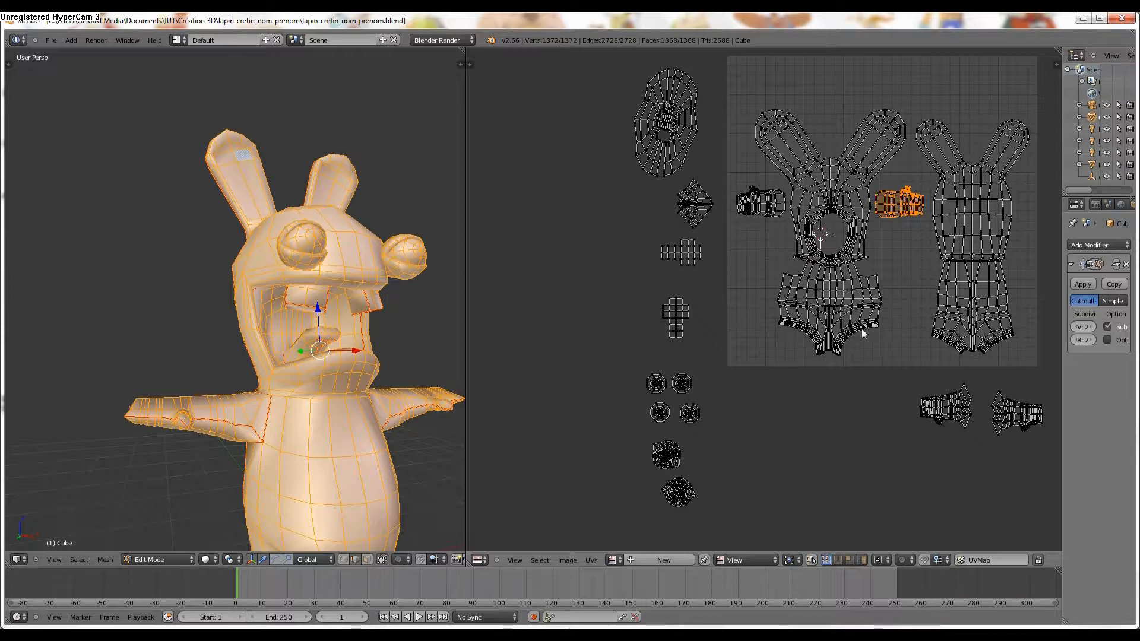
Select the linked left one of the two arm islands below the UV square and move it under the arm left of the front body
key("a")
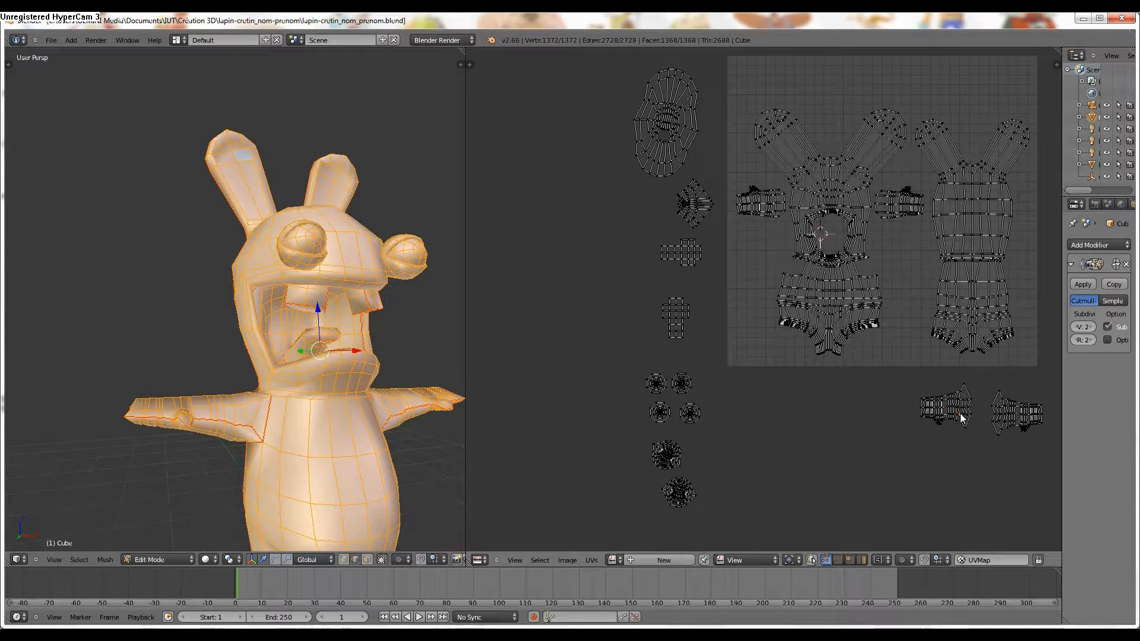
scroll(960, 413, "up", 2)
scroll(962, 432, "down", 1)
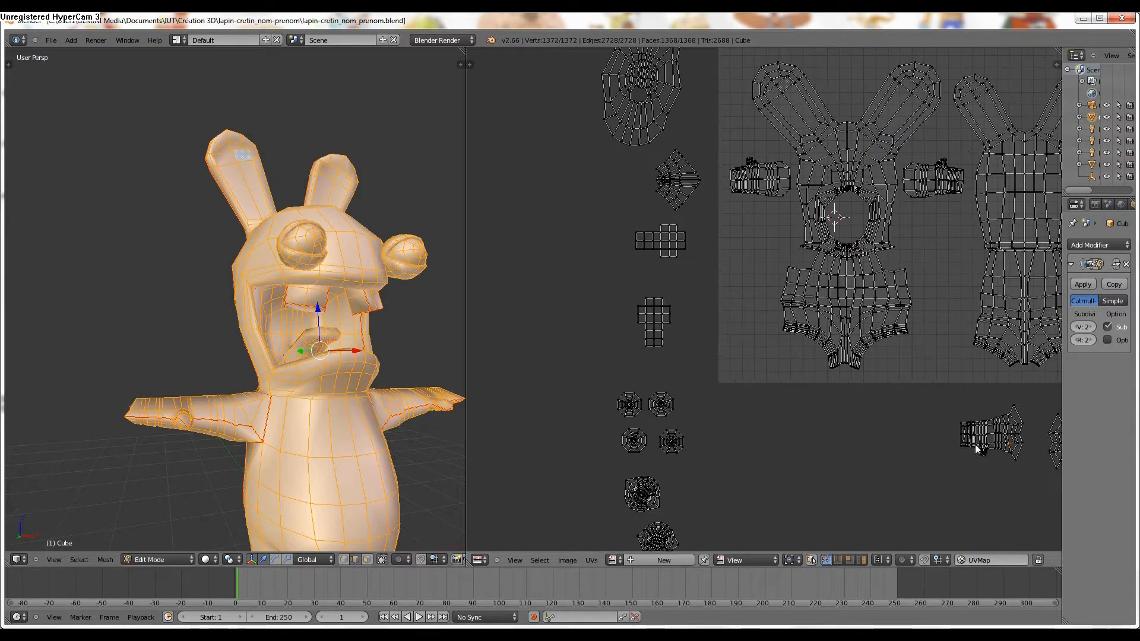
key("l")
key("g")
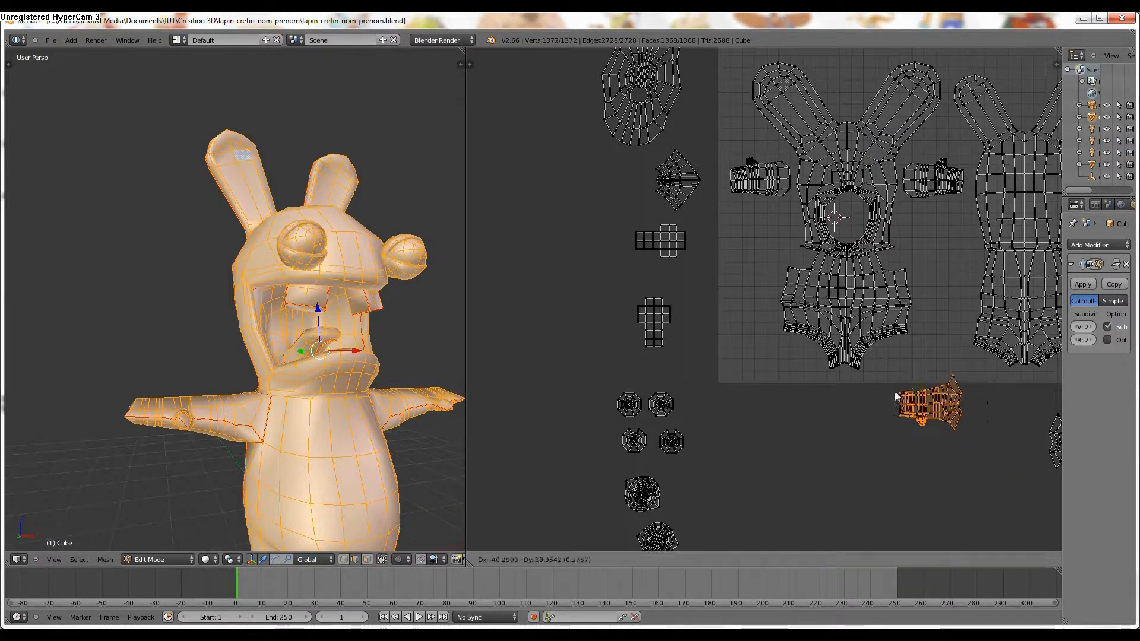
left_click(768, 234)
Select the last linked arm island outside the UV square and move it under the arm right of the front body
right_click(1054, 442)
key("l")
key("g")
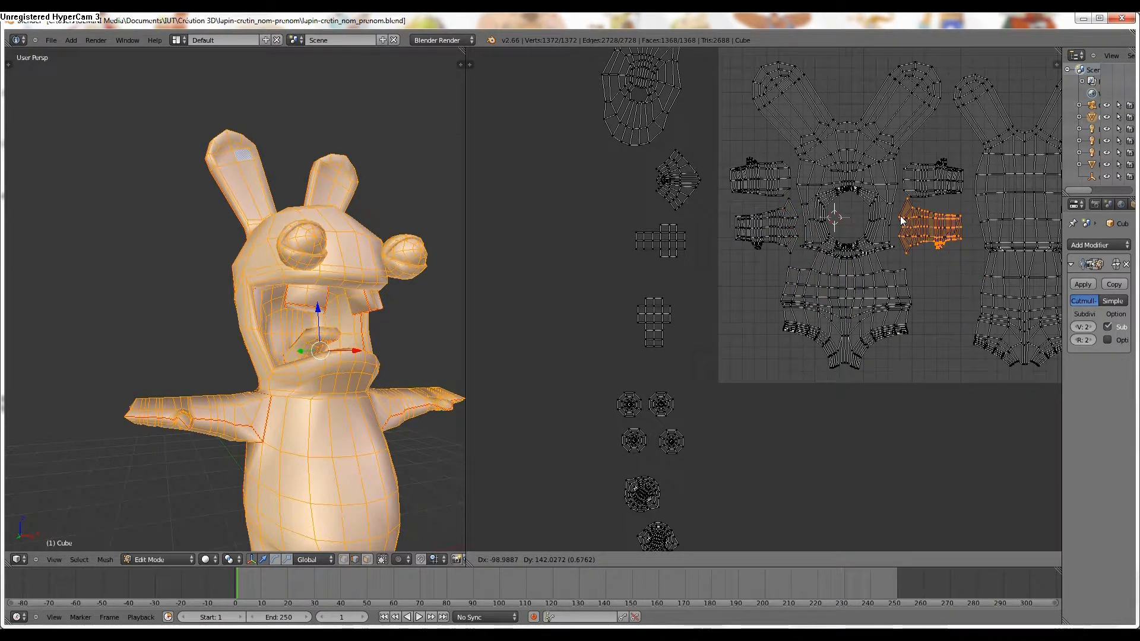
left_click(901, 221)
Pick parts of the four small round islands with selection sync on and locate them on the rabbit in wireframe display
key("a")
right_click(630, 413)
middle_click_drag(415, 368, 368, 321)
right_click(633, 442)
key("l")
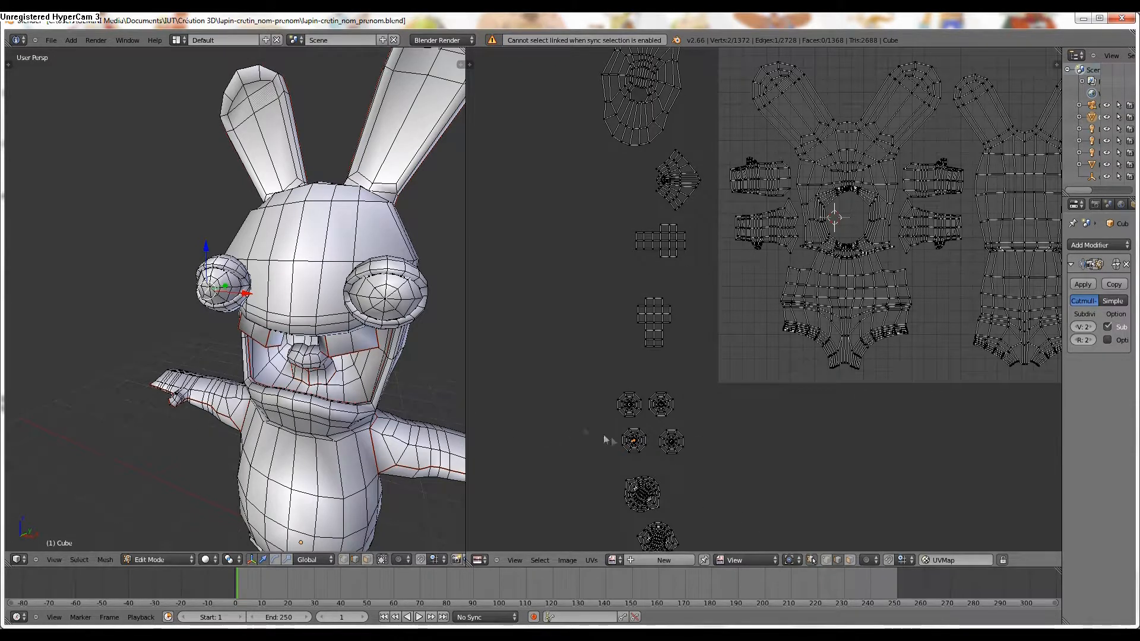
middle_click_drag(416, 415, 479, 380)
middle_click_drag(332, 309, 416, 267)
key("z")
left_click(688, 452)
key("l")
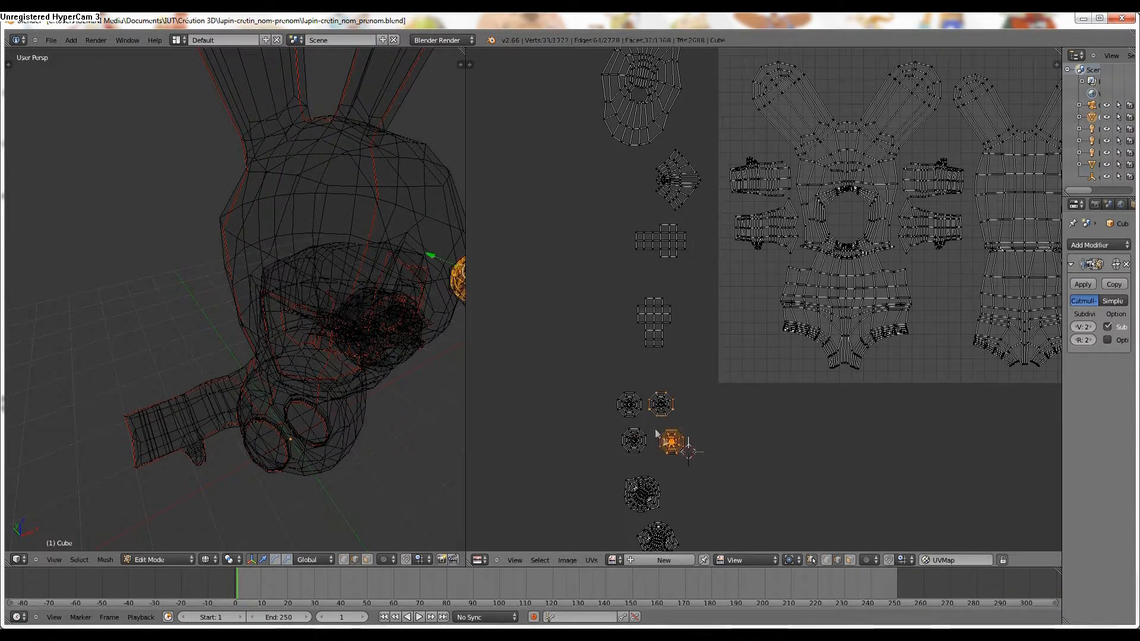
left_click(811, 559)
key("a")
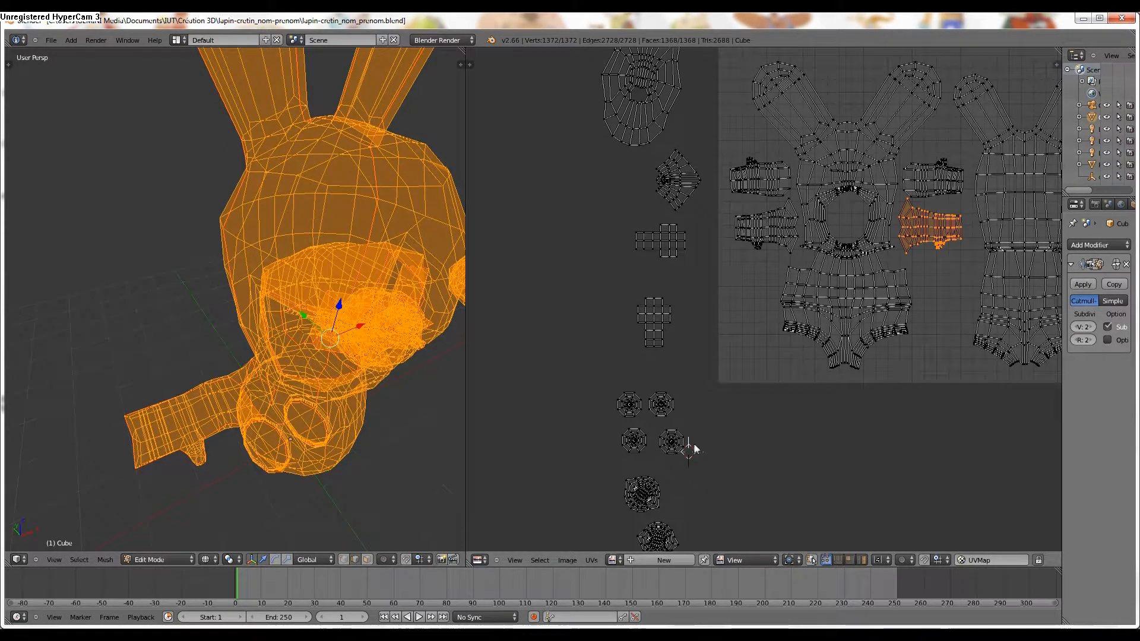
Select the linked lower-right island of the four small round ones and move it closer to its left neighbour
key("a")
key("b")
key("g")
left_click_drag(655, 422, 646, 385)
left_click(690, 428)
key("b")
key("g")
left_click(657, 430)
right_click(674, 372)
key("ctrl+l")
key("g")
left_click(663, 408)
Move the two upper small round islands directly above the lower two to form a compact two-by-two block
scroll(666, 412, "up", 4)
middle_click_drag(666, 412, 711, 299)
right_click(527, 382)
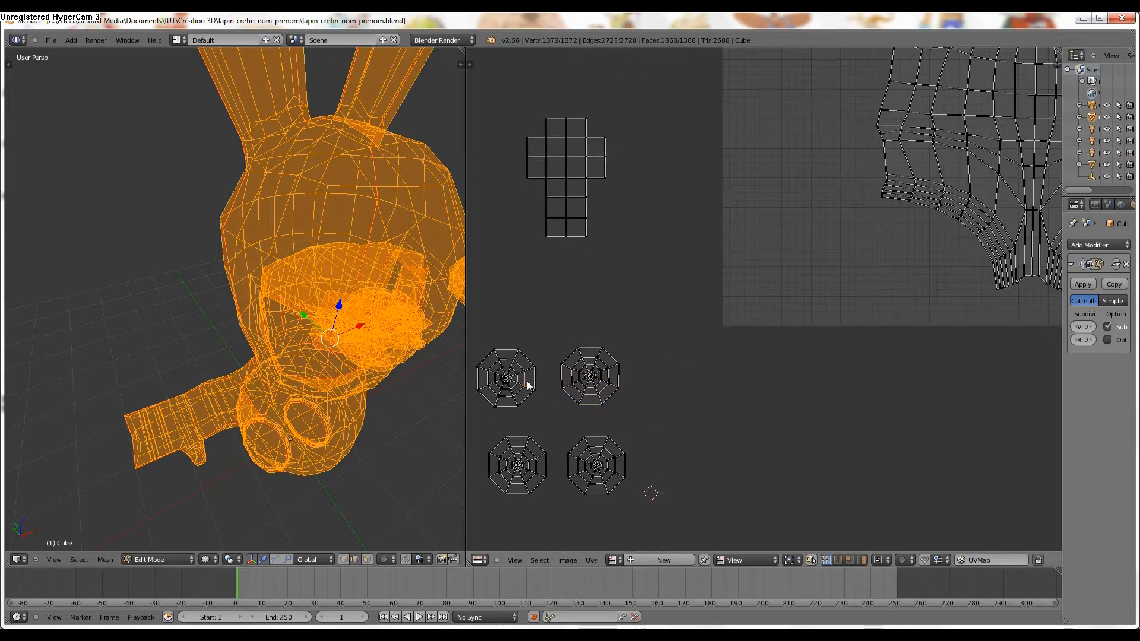
key("ctrl+l")
key("g")
left_click(542, 399)
right_click(586, 381)
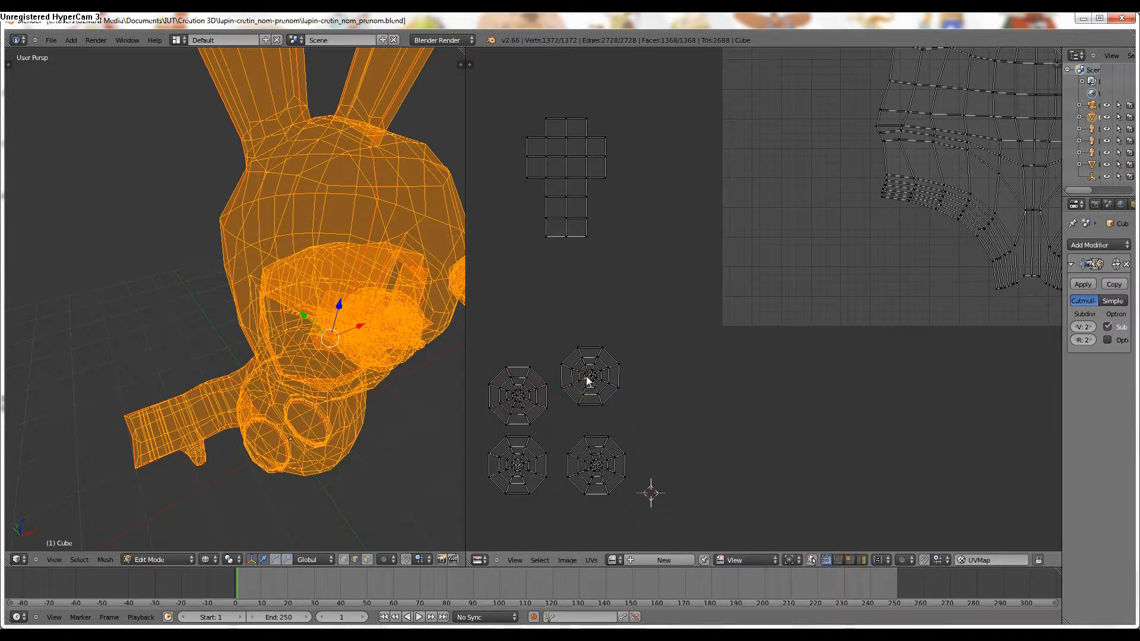
key("ctrl+l")
key("g")
left_click(595, 410)
Pick an edge of the horizontal cross-shaped island with selection sync on to locate it on the rabbit
scroll(600, 408, "down", 5)
right_click(705, 210)
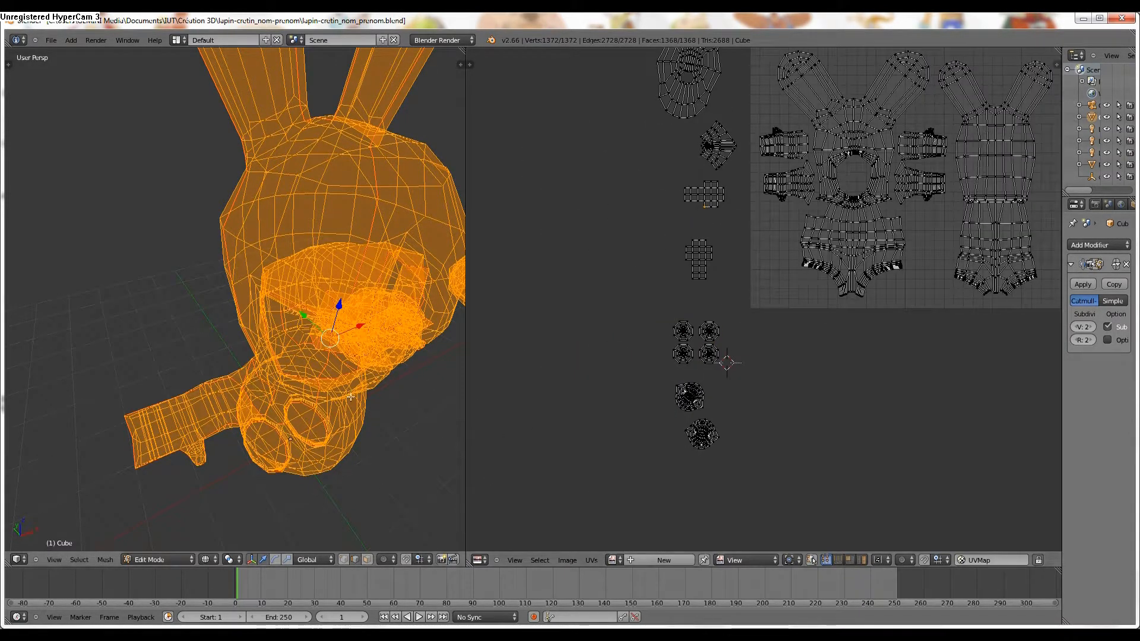
middle_click_drag(351, 396, 357, 366)
left_click(811, 560)
right_click(707, 196)
middle_click_drag(348, 323, 360, 290)
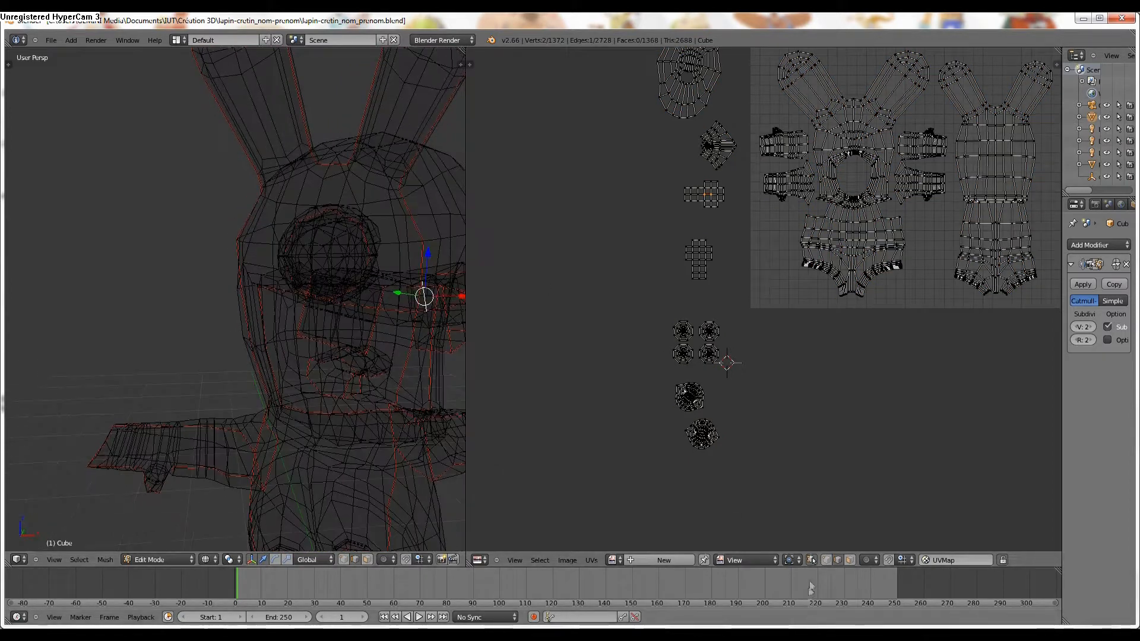
Select the linked horizontal cross-shaped island, move it beside the upright one and rotate it by 90 degrees
key("a")
key("ctrl+l")
key("g")
left_click(743, 255)
scroll(746, 258, "up", 1)
key("r")
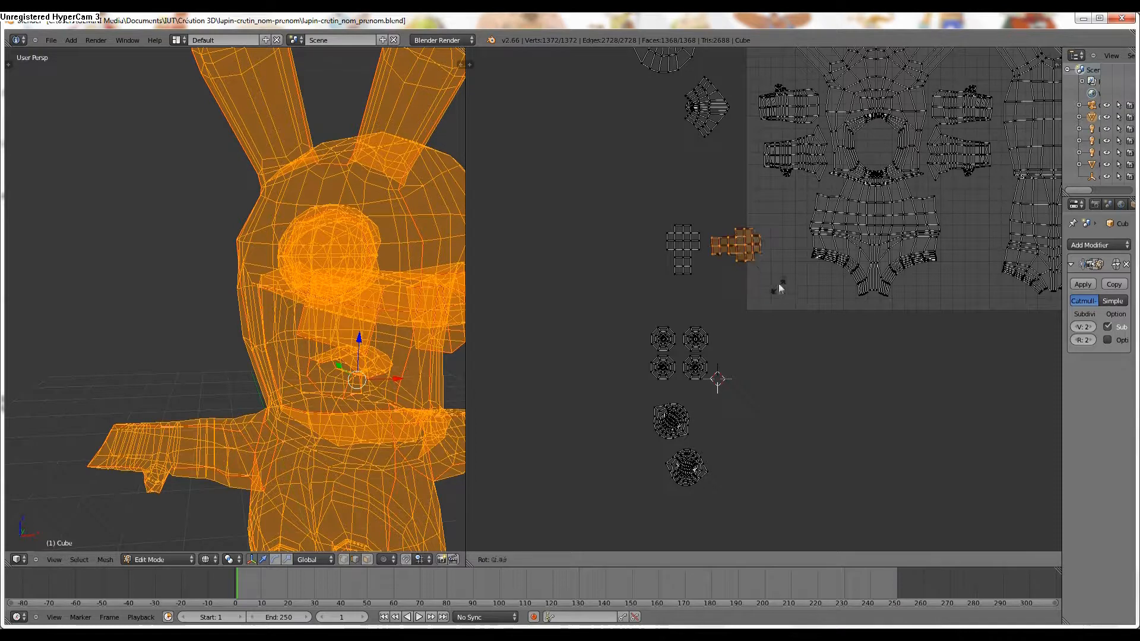
scroll(742, 238, "up", 1)
type("90")
key("Return")
Move the rotated cross-shaped island level with the matching upright one, just to its right
right_click(708, 234)
key("g")
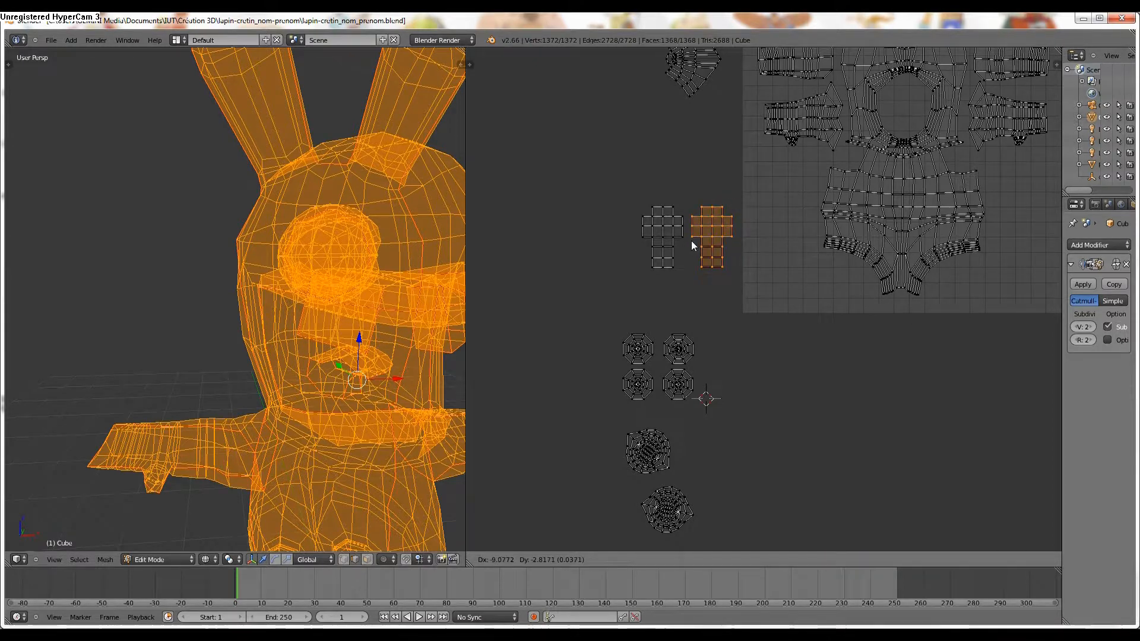
left_click(692, 240)
Turn on selection sync and pick edges of the two larger round islands to locate them on the rabbit
key("a")
left_click(811, 560)
right_click(664, 440)
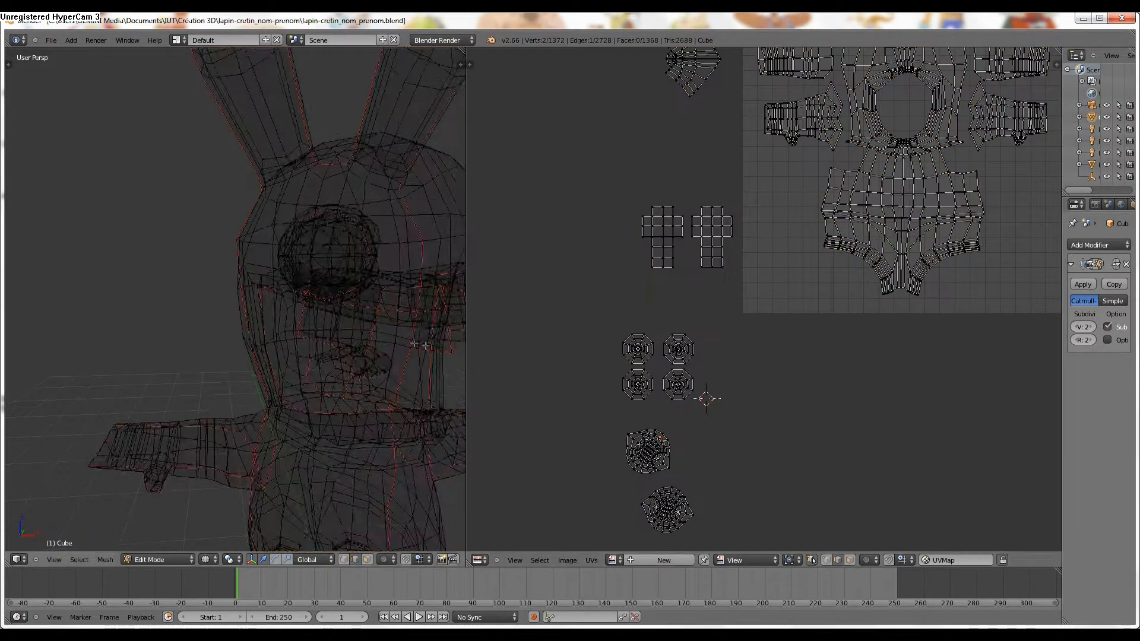
scroll(415, 357, "down", 3)
middle_click_drag(410, 374, 380, 344)
scroll(379, 345, "up", 5)
scroll(380, 344, "down", 4)
right_click(680, 491)
key("a")
key("a")
right_click(669, 457)
key("l")
Turn off selection sync, then move the upper larger round island to the right of the lower one and rotate its tips horizontal
left_click(812, 560)
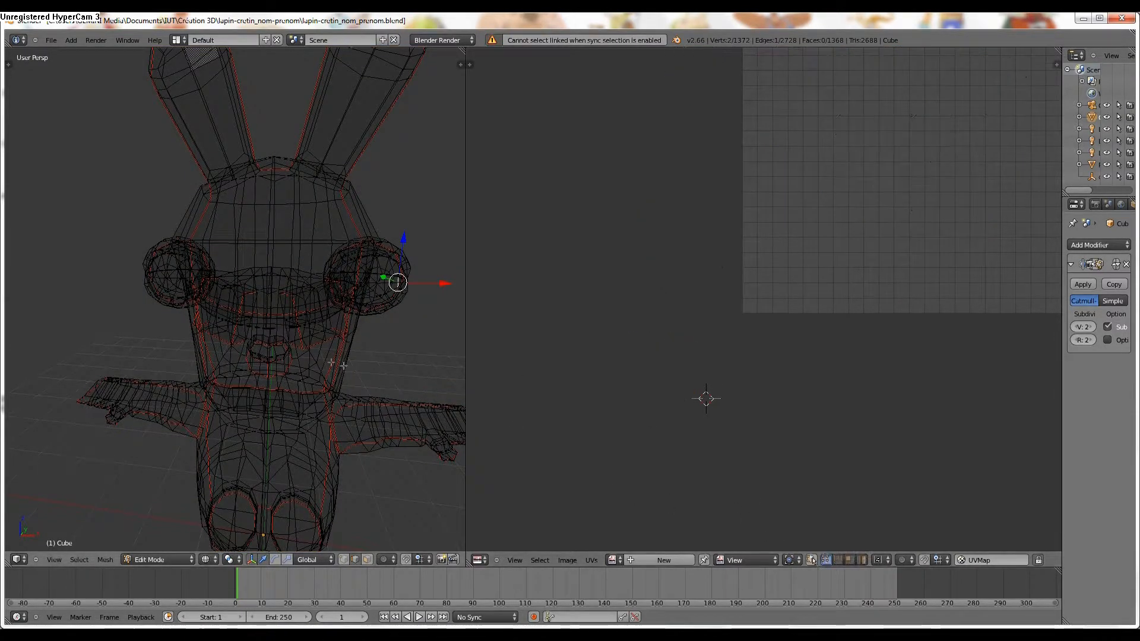
key("a")
key("a")
key("l")
key("g")
left_click(779, 502)
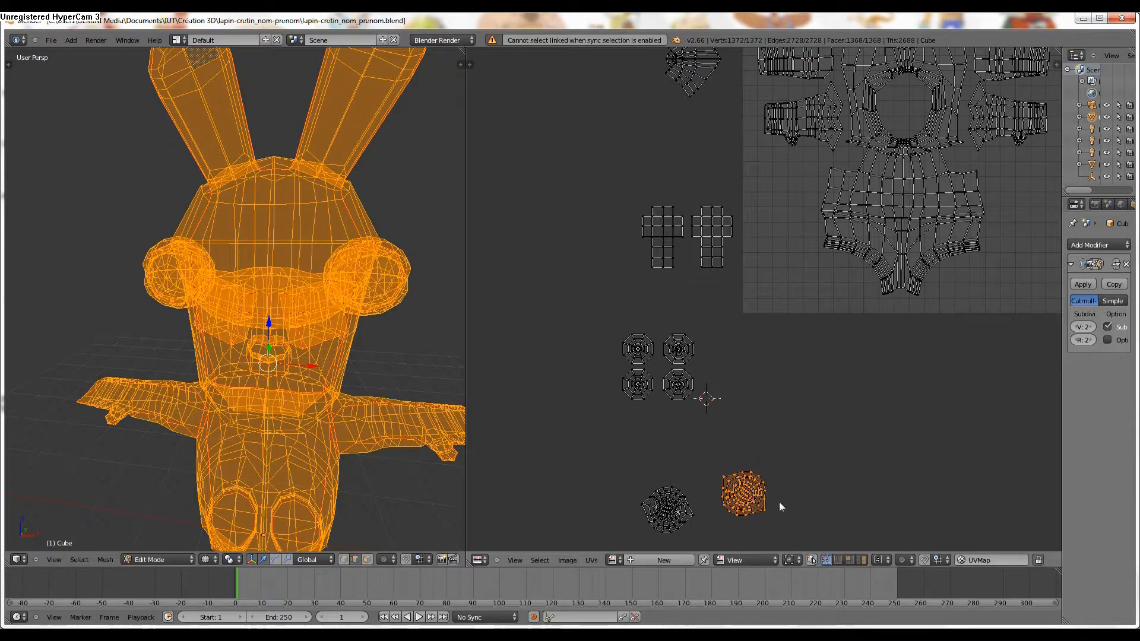
key("r")
left_click(707, 504)
Select the other linked larger round island and align it level beside the rotated one, just to its left
right_click(678, 513)
key("l")
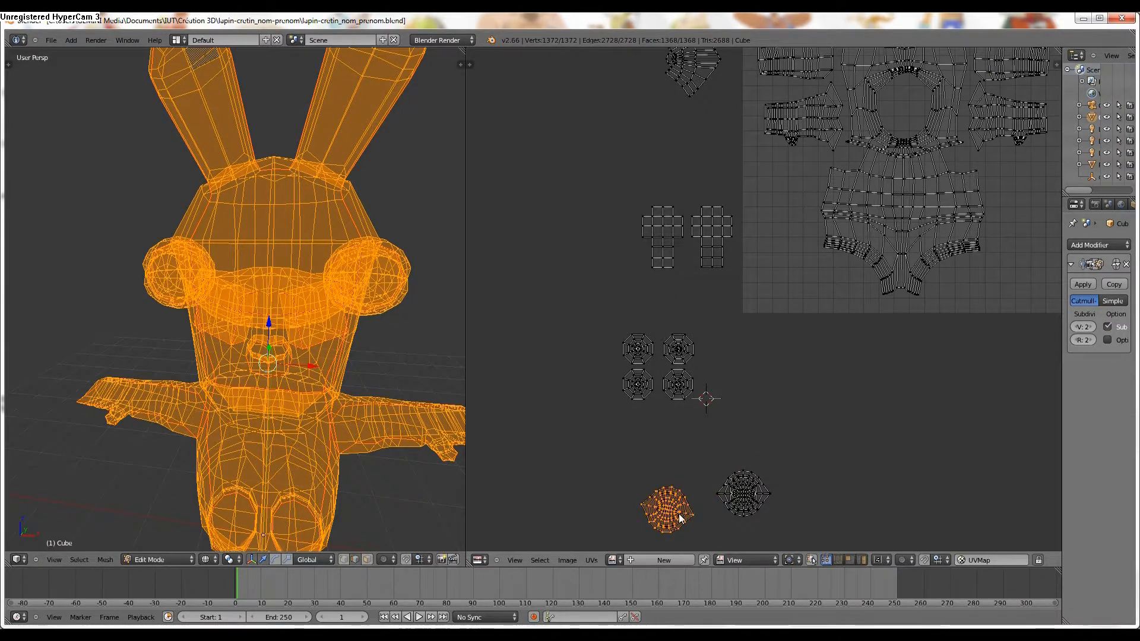
key("g")
left_click(656, 496)
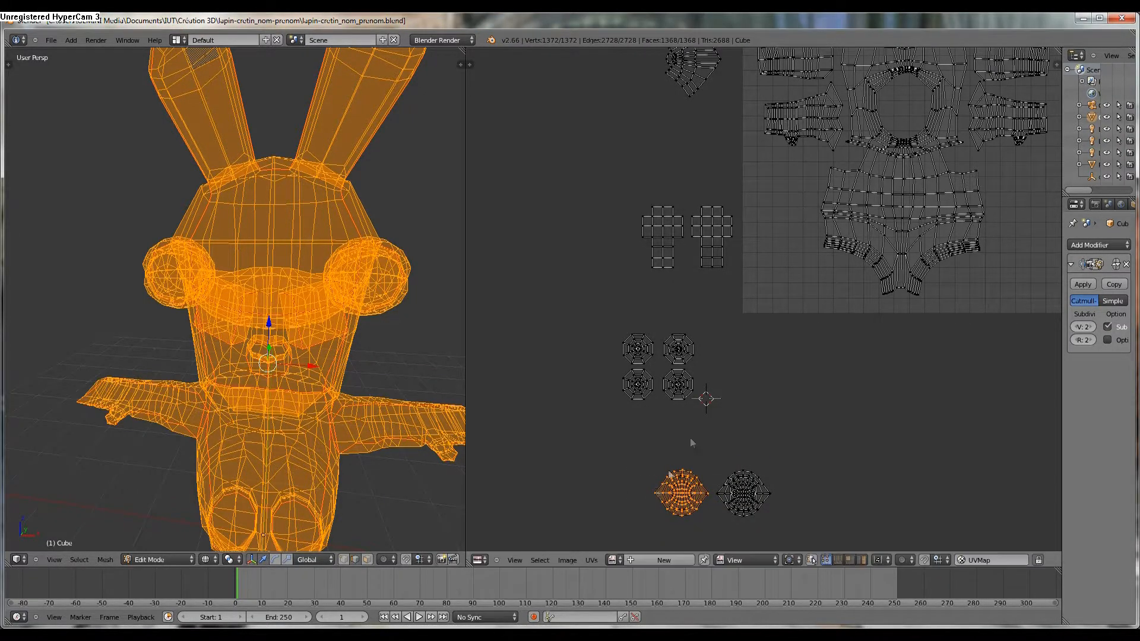
scroll(738, 194, "down", 3)
scroll(718, 230, "up", 3)
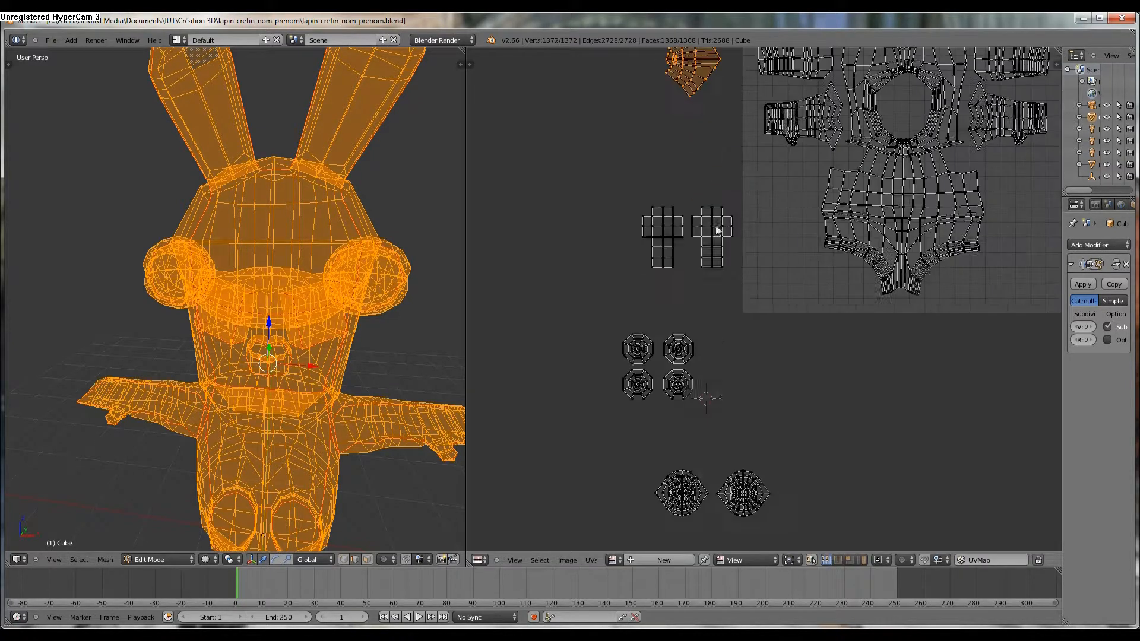
Straighten the fan-shaped island and the large oval island so that both stand upright
key("r")
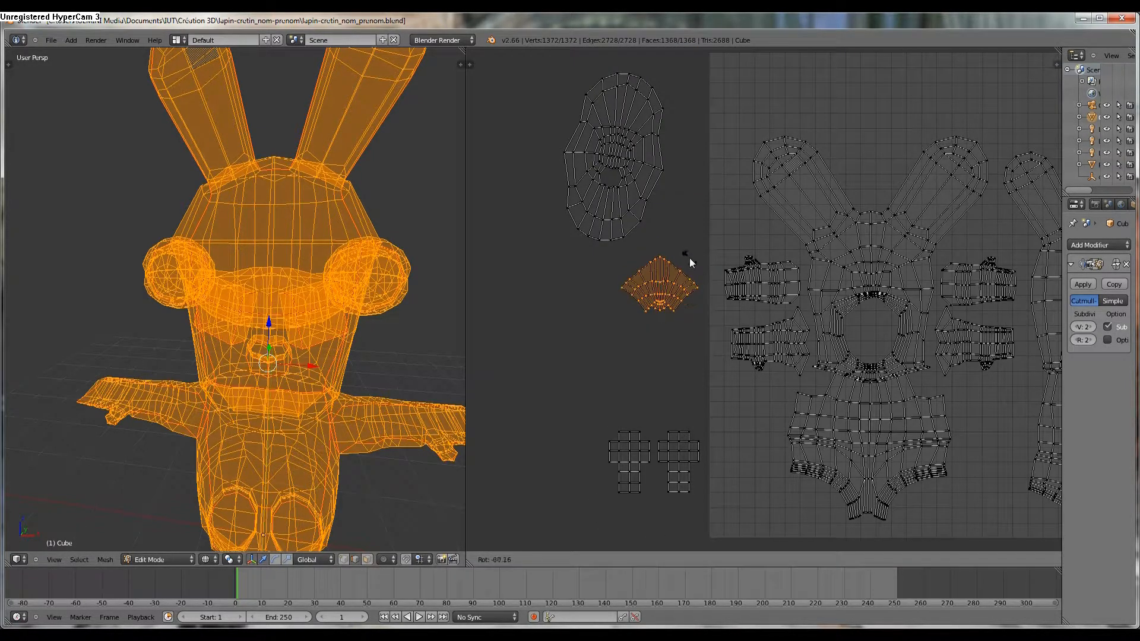
left_click(689, 258)
key("a")
key("l")
Shrink the large oval island and place it with the fan-shaped island in the UV square's upper right area
key("g")
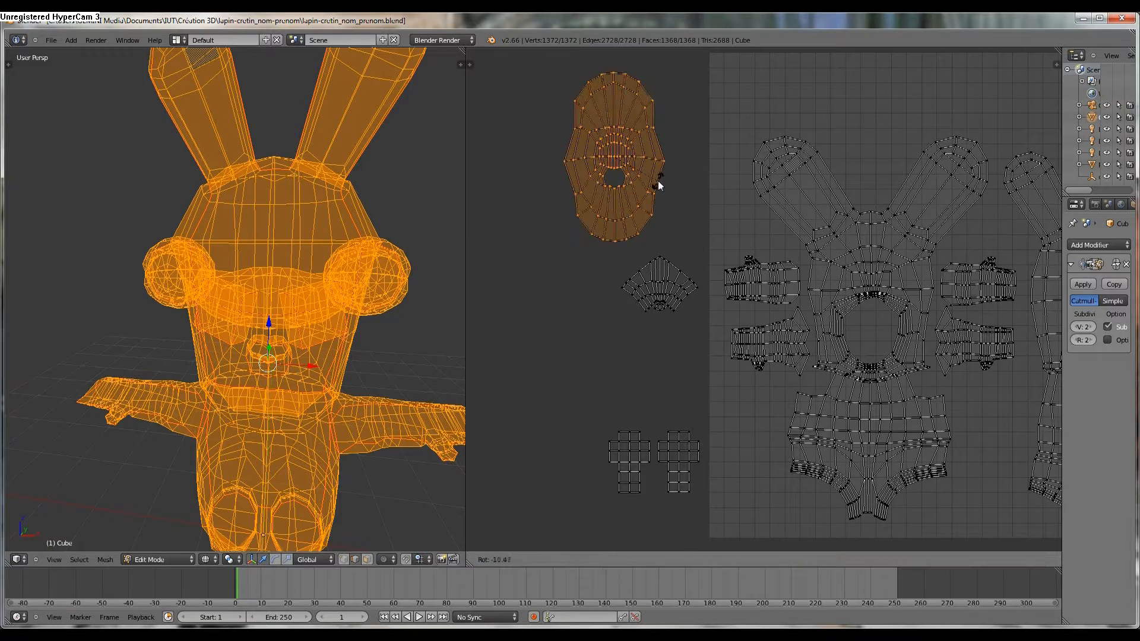
scroll(654, 211, "down", 2)
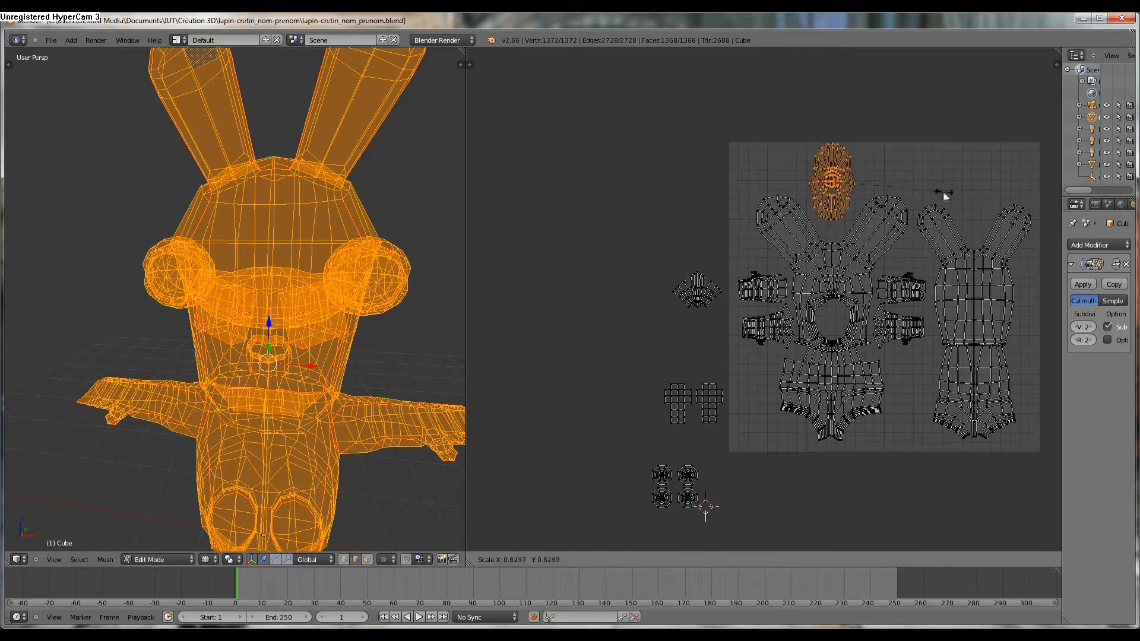
left_click(961, 188)
right_click(708, 286)
key("g")
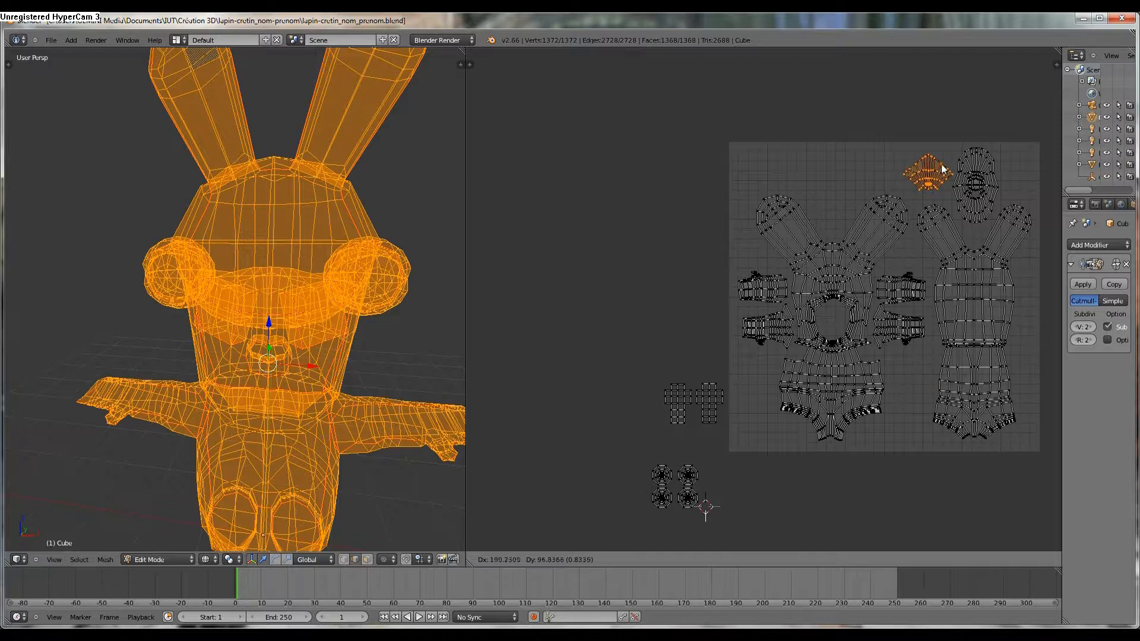
left_click(944, 167)
Select both cross-shaped islands, scale them down, and place them in the UV square's upper-right corner
key("b")
left_click_drag(656, 382, 765, 440)
key("s")
left_click(719, 422)
key("g")
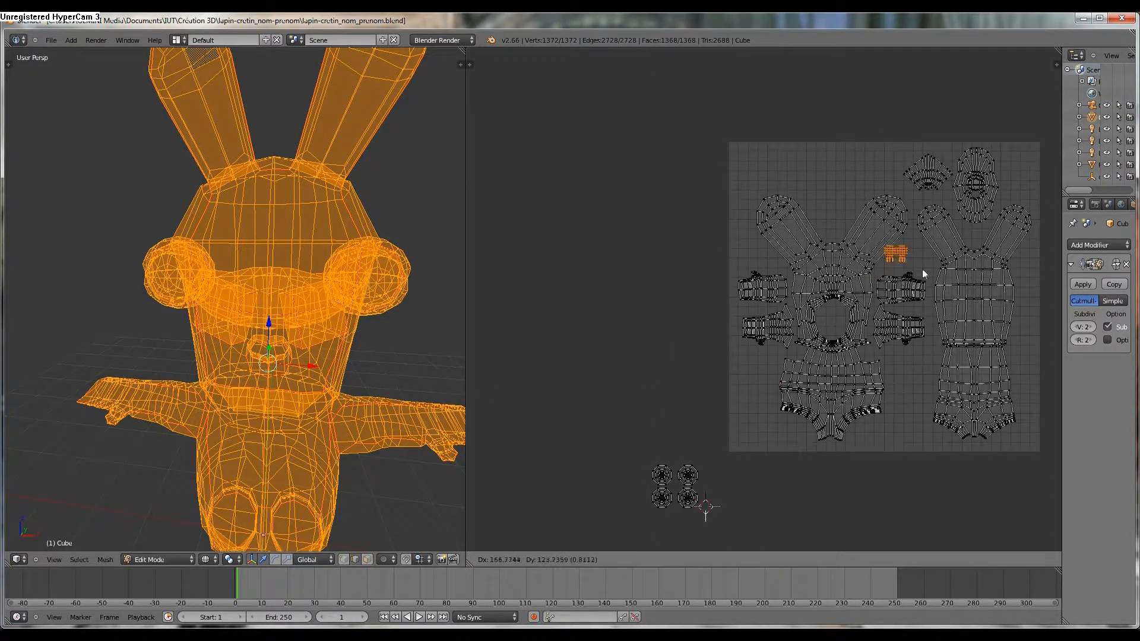
left_click(1040, 194)
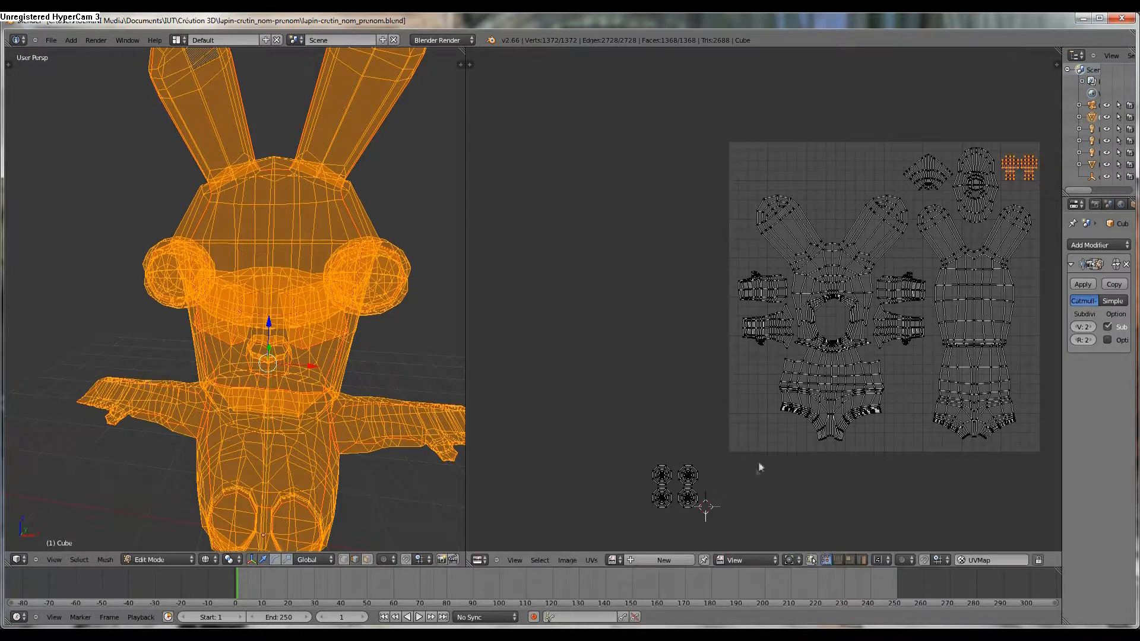
Use selection sync to find out which rabbit part the two small oval islands far below the UV square belong to, then turn it off
scroll(730, 509, "down", 2)
key("a")
scroll(718, 479, "up", 2)
middle_click_drag(719, 479, 698, 276)
scroll(697, 291, "down", 4)
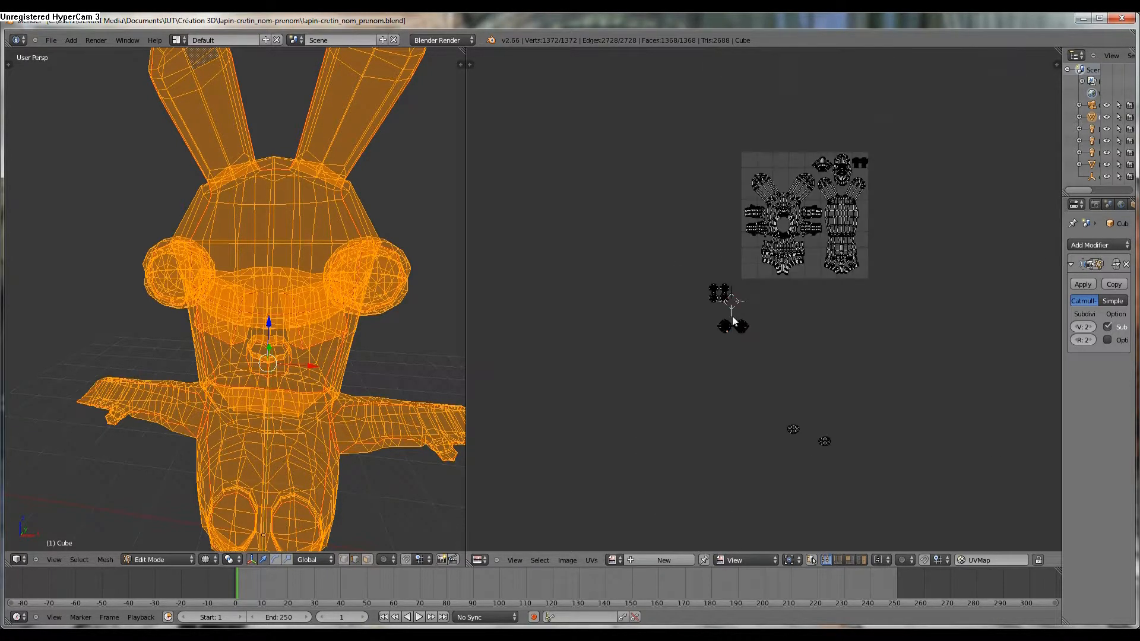
scroll(679, 367, "up", 4)
scroll(719, 394, "down", 2)
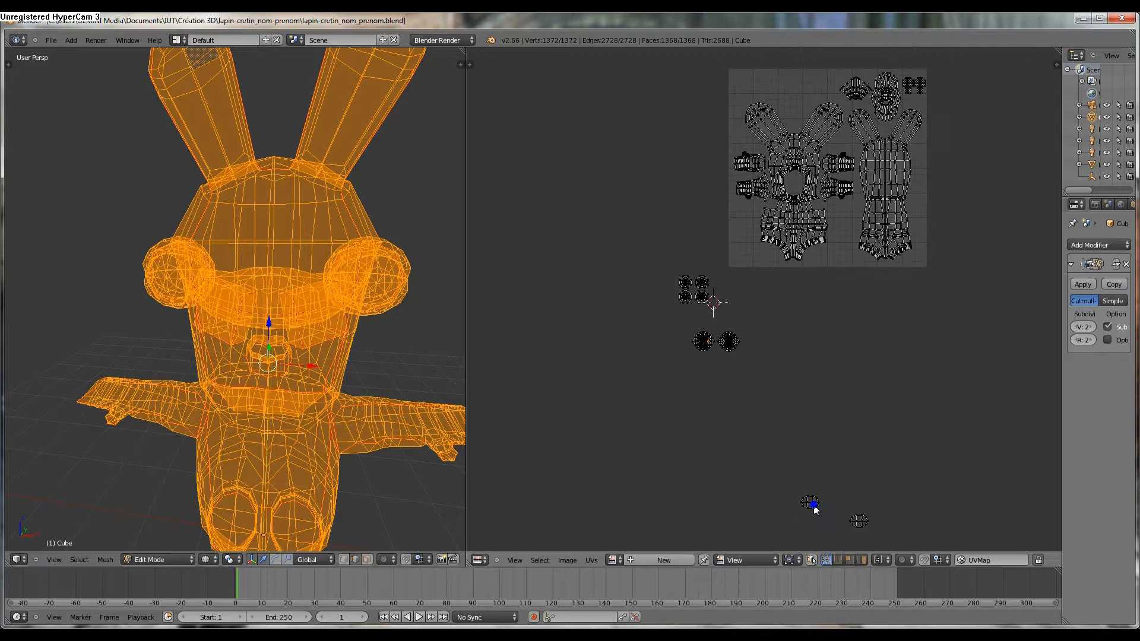
key("a")
key("a")
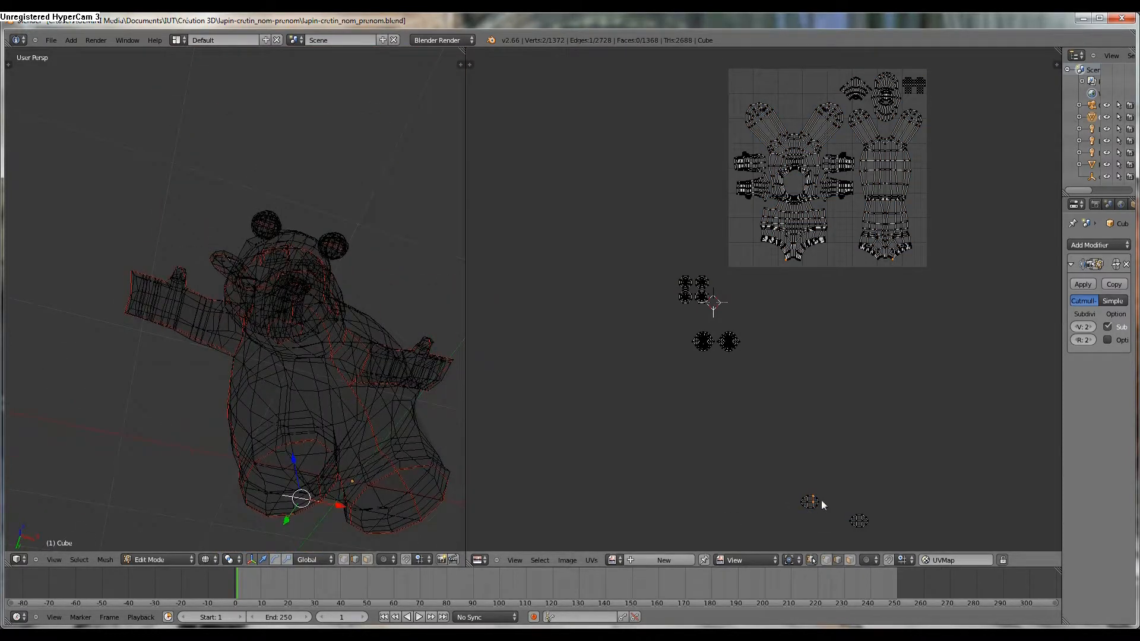
key("l")
left_click(811, 560)
key("a")
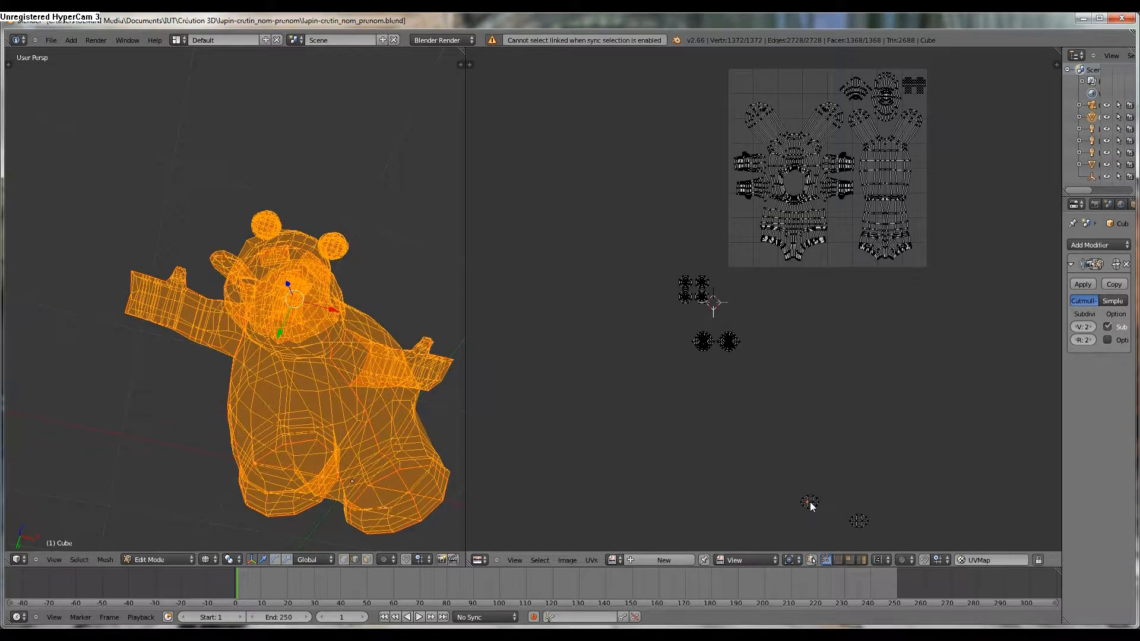
left_click(811, 560)
right_click(809, 507)
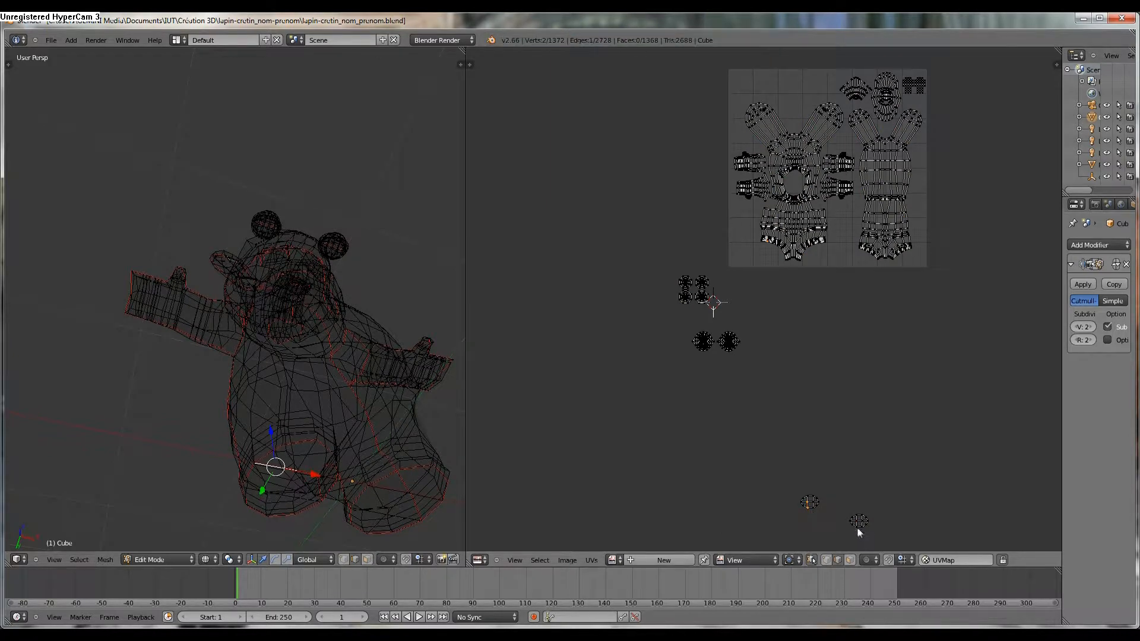
right_click(812, 509)
key("a")
key("a")
left_click(809, 561)
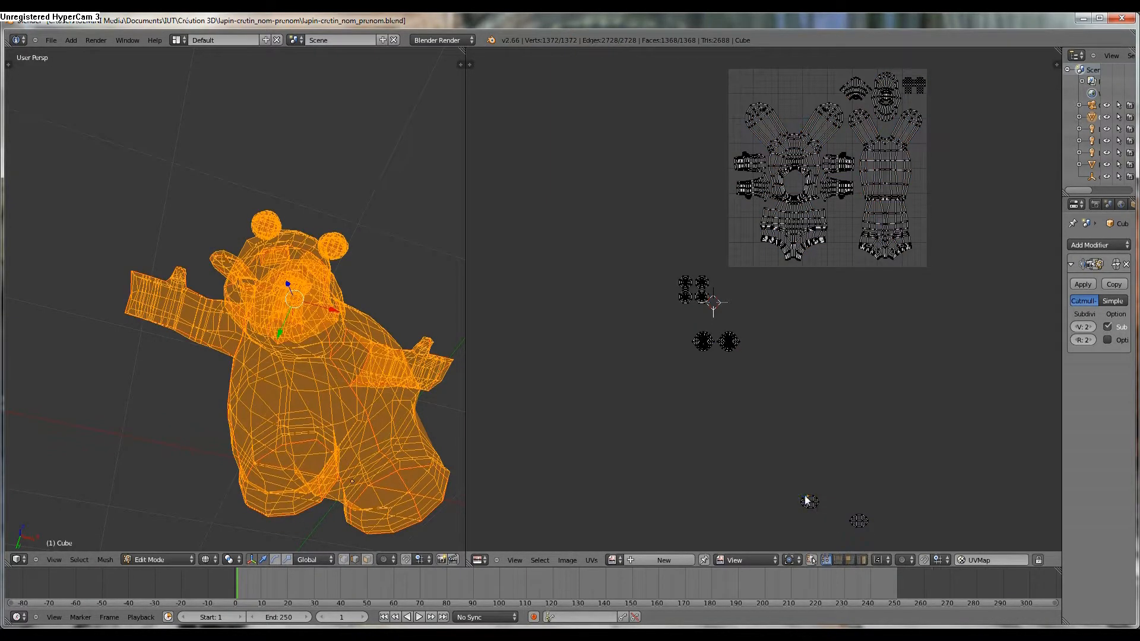
Rotate each of the two small oval islands until it stands upright
key("r")
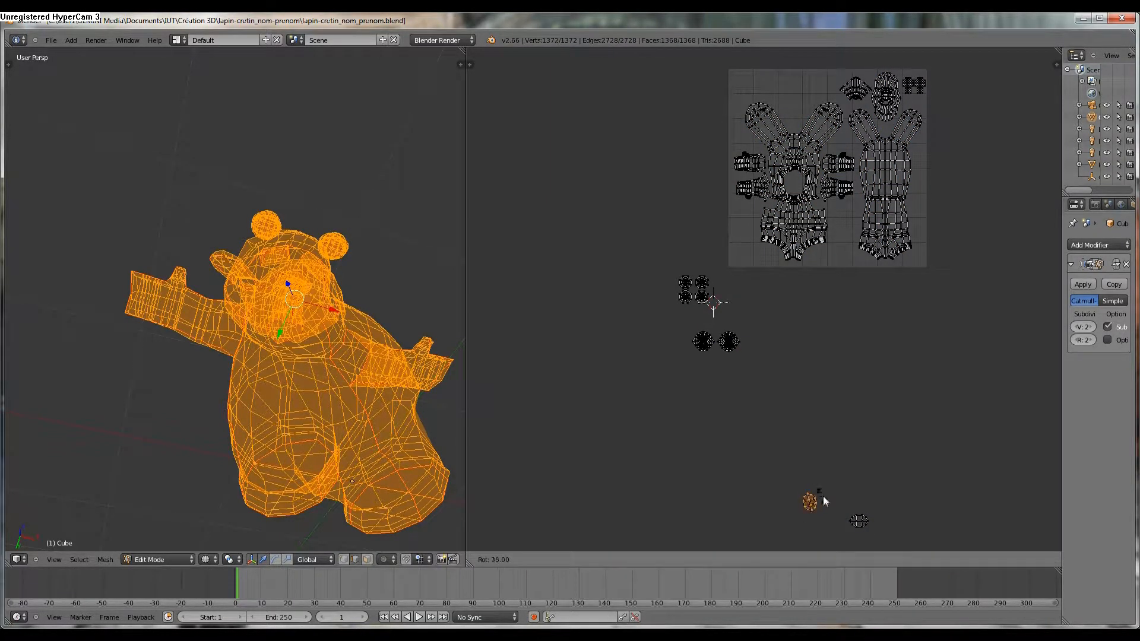
left_click(843, 518)
key("r")
left_click(861, 562)
Move the two small oval islands up and place them next to each other just below the UV square
key("g")
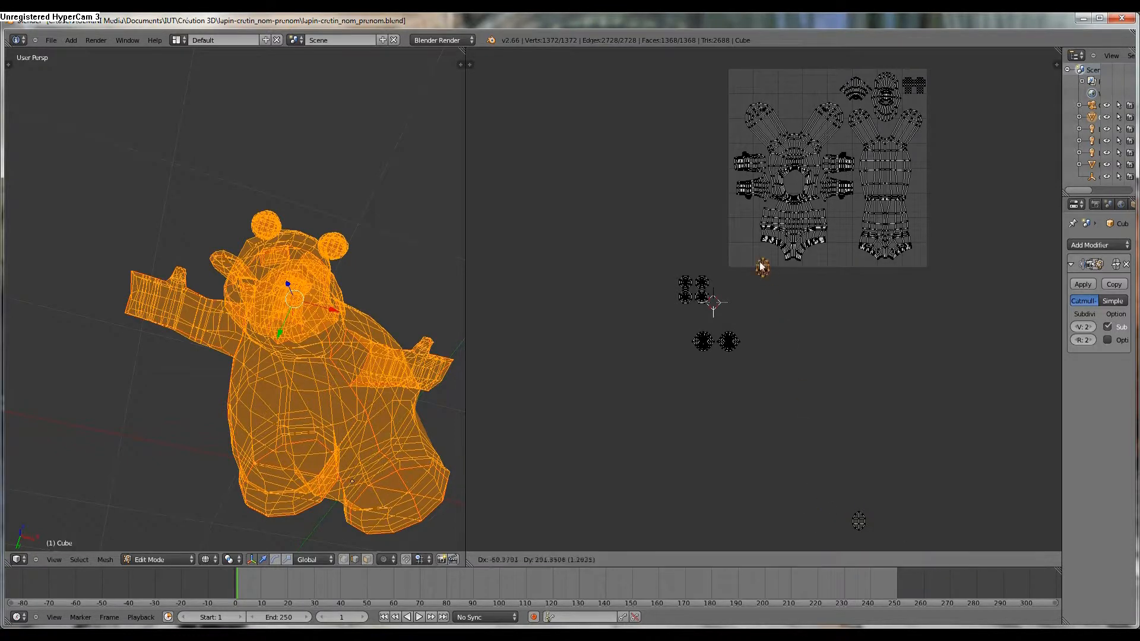
left_click(746, 249)
key("g")
left_click(856, 314)
right_click(747, 249)
key("g")
left_click(807, 329)
Enlarge both oval islands to a matching size and align them level side by side
key("s")
left_click(829, 345)
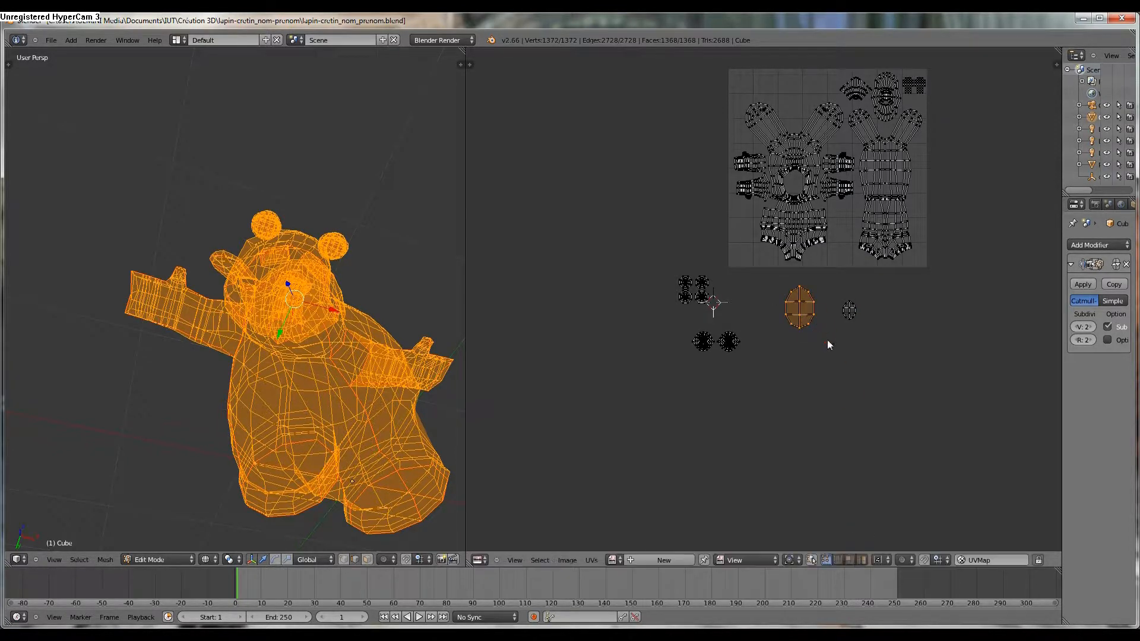
scroll(851, 316, "up", 4)
key("g")
left_click(865, 331)
key("s")
left_click(883, 360)
key("g")
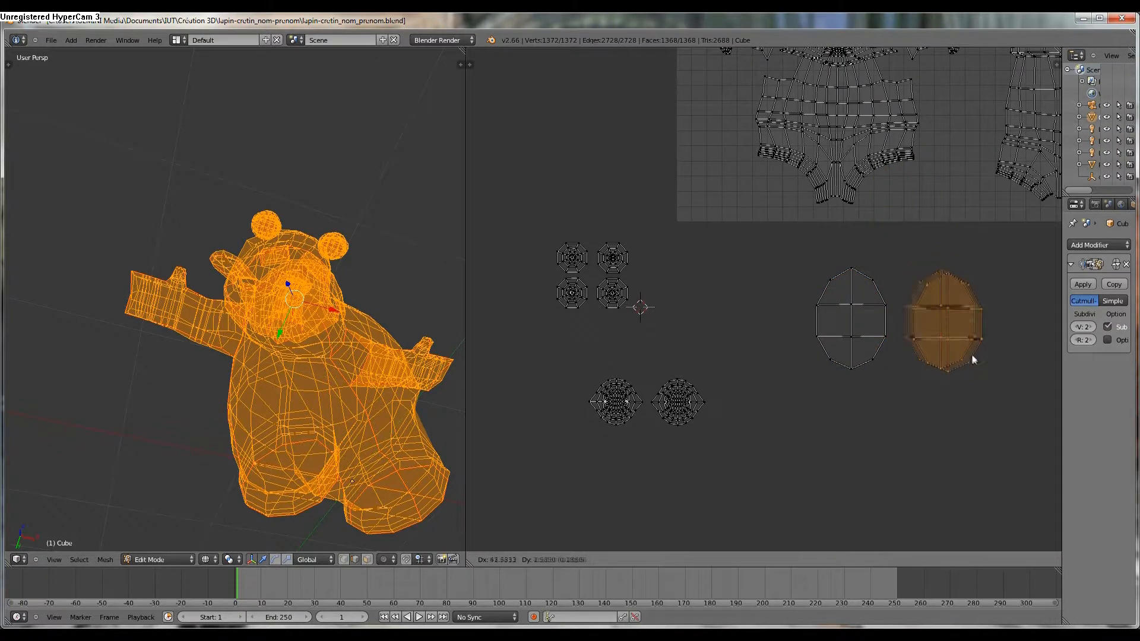
left_click(971, 354)
Select both oval islands and scale them down together slightly
key("a")
key("a")
key("s")
left_click(958, 398)
Move the oval islands into the UV square, one on each side of the front body's lower end
right_click(886, 344)
key("ctrl+l")
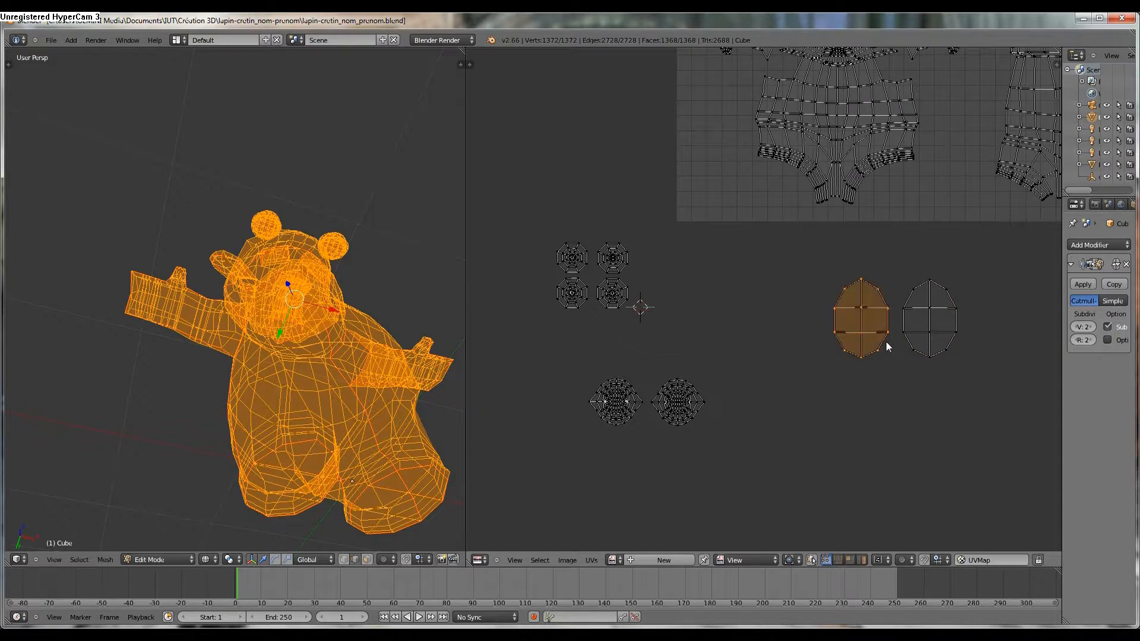
key("g")
left_click(751, 201)
right_click(939, 334)
key("ctrl+l")
key("g")
left_click(956, 189)
Move the two larger round islands into the UV square, one directly above each oval island
right_click(693, 400)
key("ctrl+l")
key("g")
left_click(956, 101)
scroll(956, 101, "down", 3)
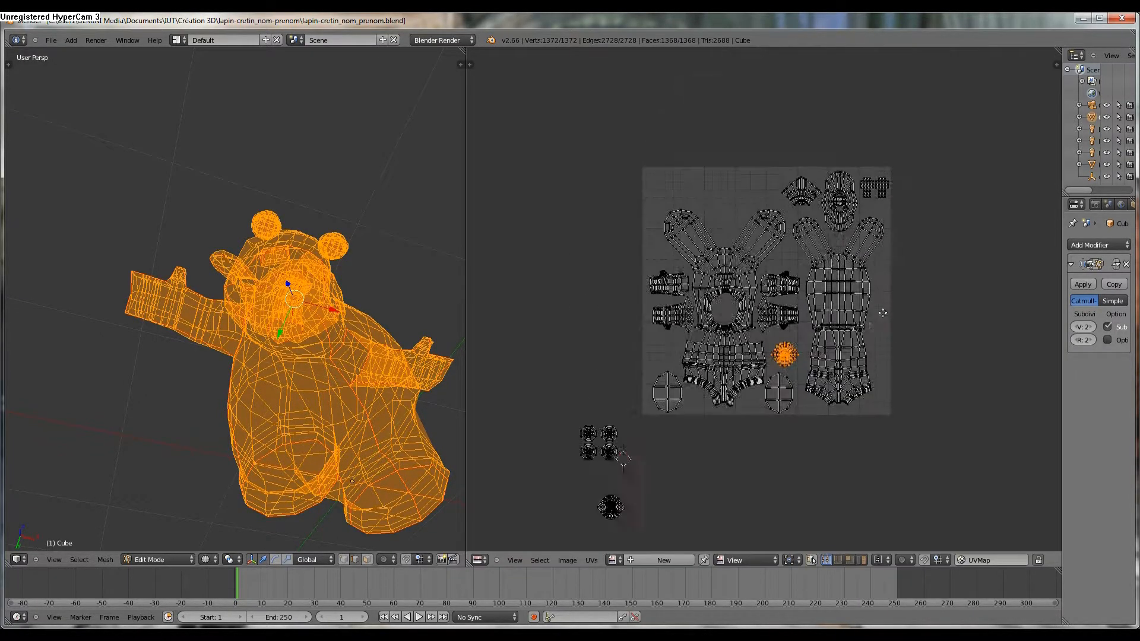
key("g")
left_click(802, 363)
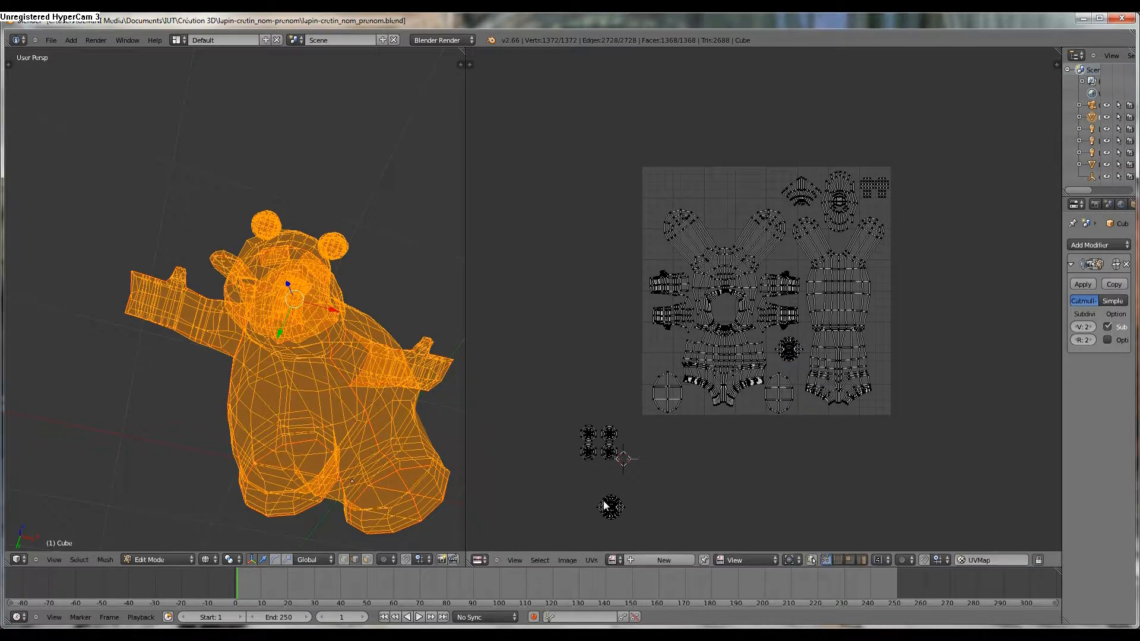
right_click(605, 506)
key("ctrl+l")
key("g")
left_click(660, 350)
Box-select the lower pair of the four small round islands and move it to the top of the UV square, above the front ears
scroll(628, 483, "up", 2)
key("a")
key("b")
left_click_drag(640, 415, 549, 377)
scroll(595, 447, "up", 2)
key("a")
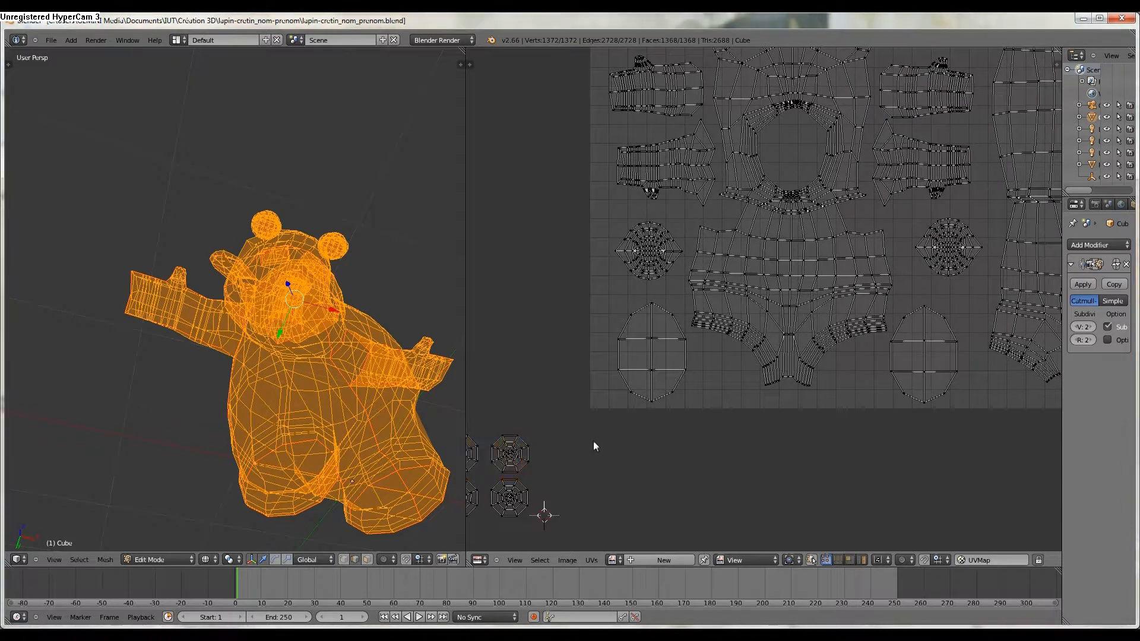
middle_click_drag(595, 446, 734, 414)
key("b")
left_click_drag(690, 507, 549, 446)
scroll(736, 350, "down", 4)
key("g")
left_click(857, 117)
middle_click_drag(858, 117, 771, 376)
scroll(783, 369, "up", 3)
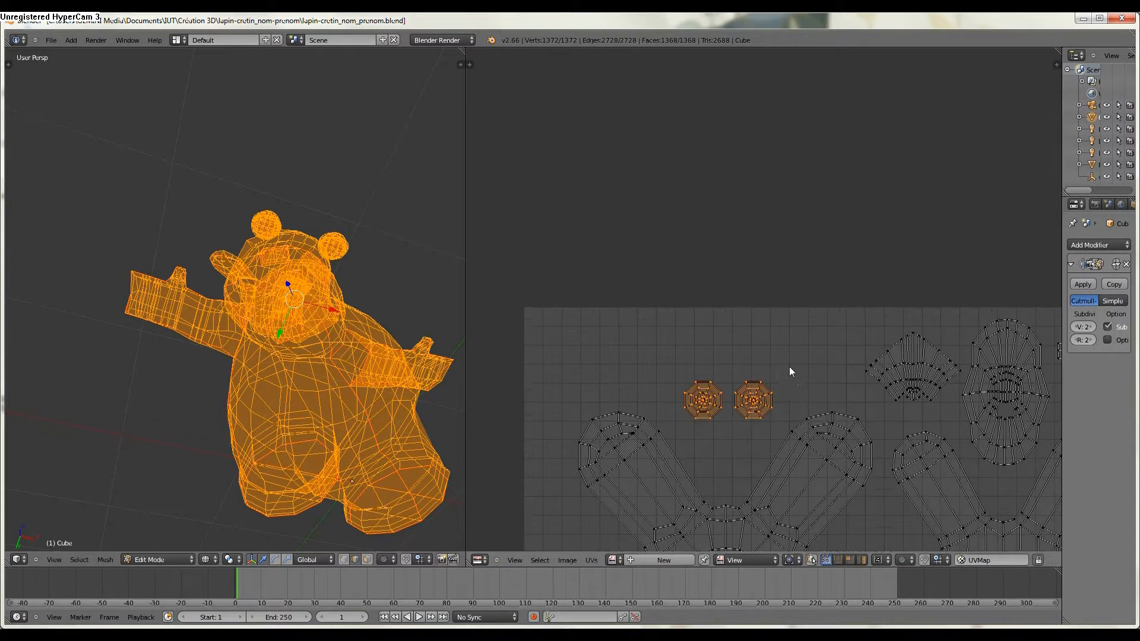
Enlarge the pair of small round islands and fit it above the front ears, inside the UV square's upper edge
key("s")
left_click(884, 445)
key("g")
left_click(875, 404)
key("s")
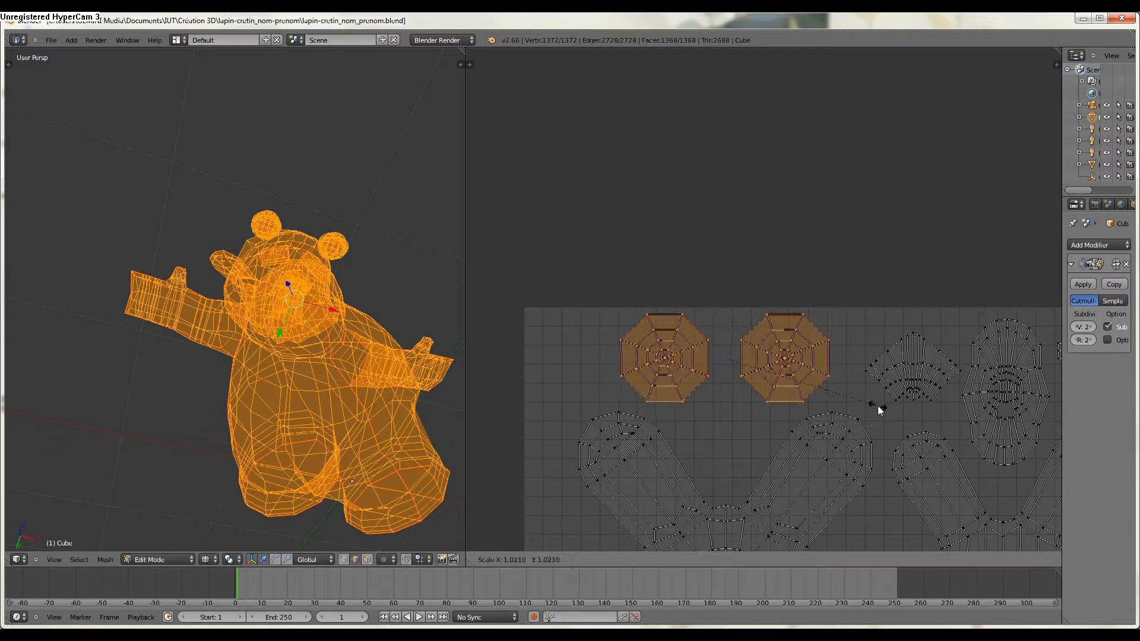
left_click(885, 414)
Move the two remaining small round islands into the top of the UV square, one on each side of the enlarged pair
scroll(692, 455, "down", 6)
key("a")
scroll(671, 463, "up", 2)
middle_click_drag(675, 444, 665, 291)
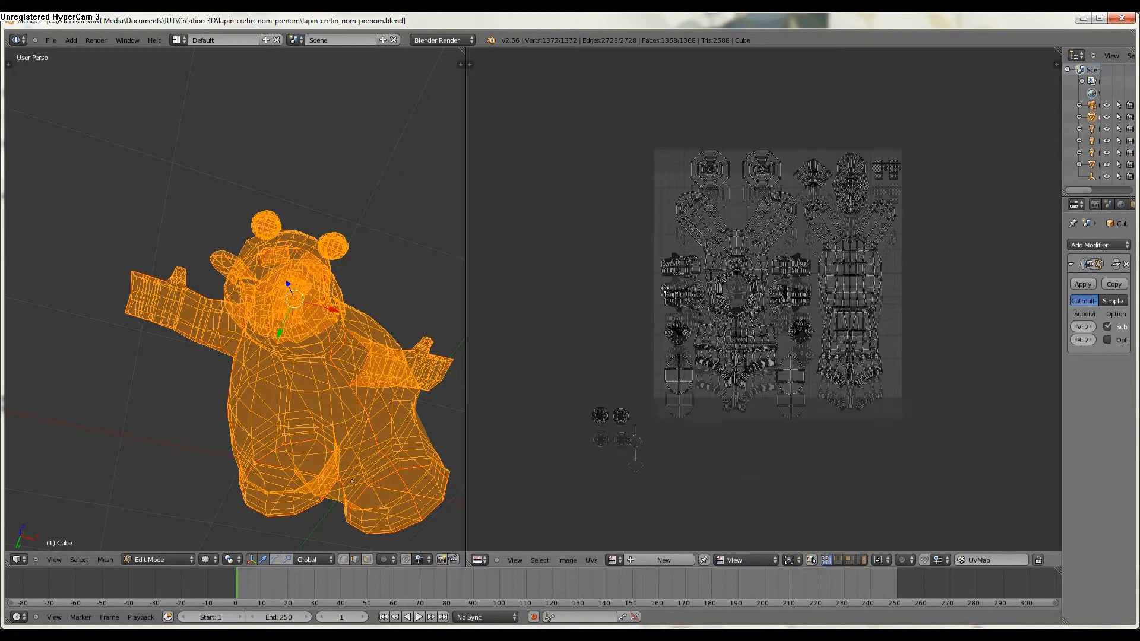
scroll(665, 291, "up", 2)
key("a")
key("a")
key("b")
left_click_drag(565, 502, 494, 463)
key("g")
left_click(607, 87)
key("g")
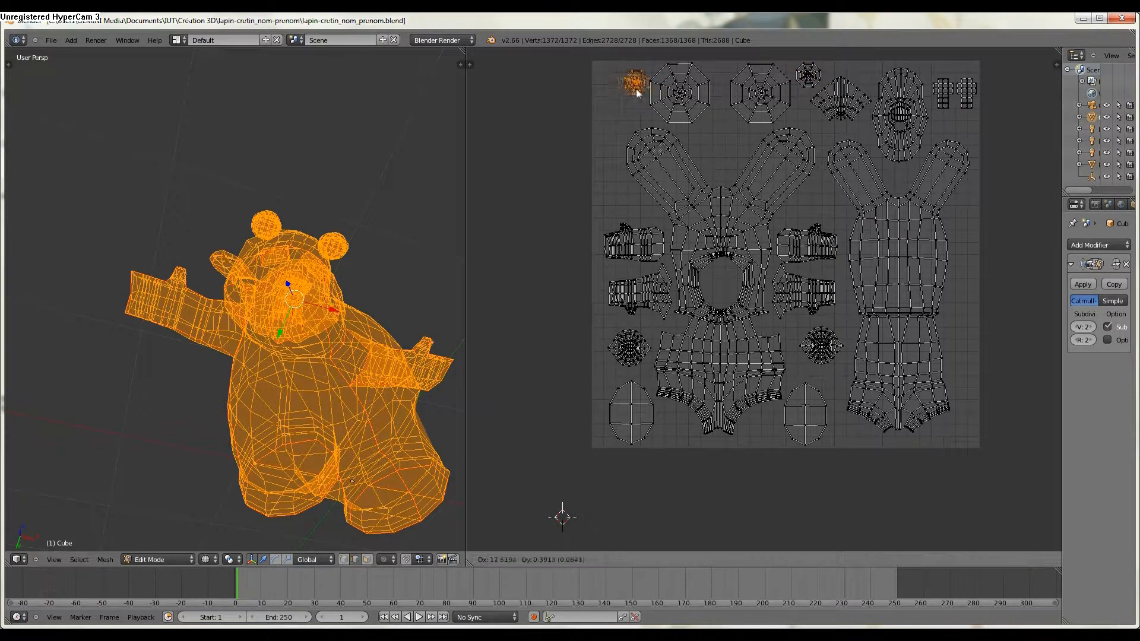
left_click(628, 82)
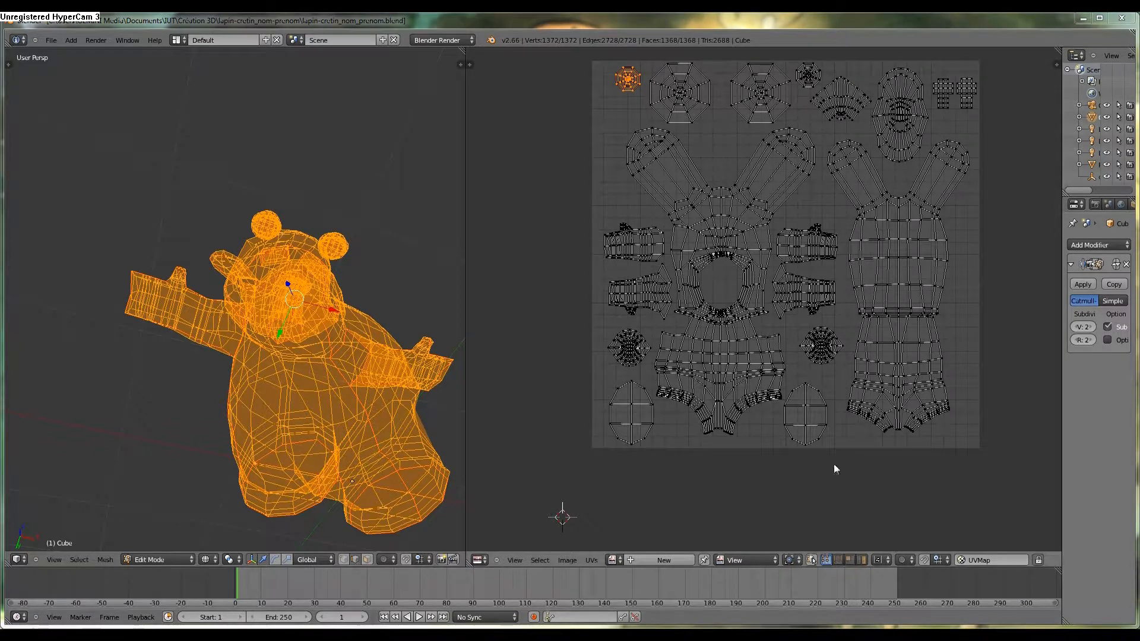
Switch the rabbit's view to solid shading, check it in Object Mode, and return to Edit Mode with the whole mesh selected
middle_click_drag(369, 247, 401, 395)
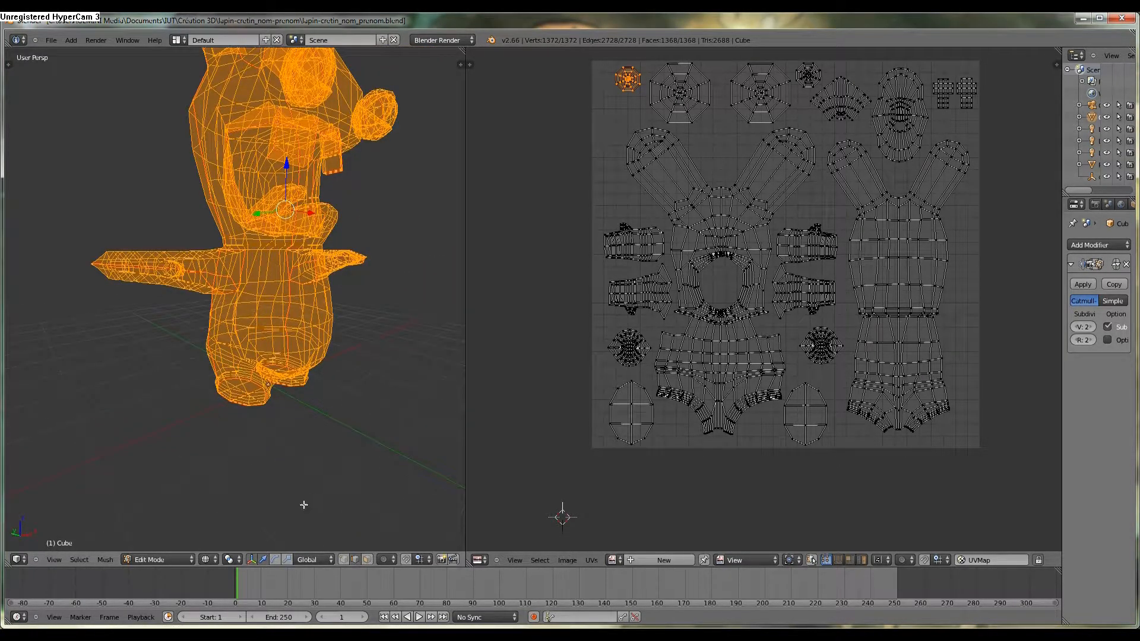
key("a")
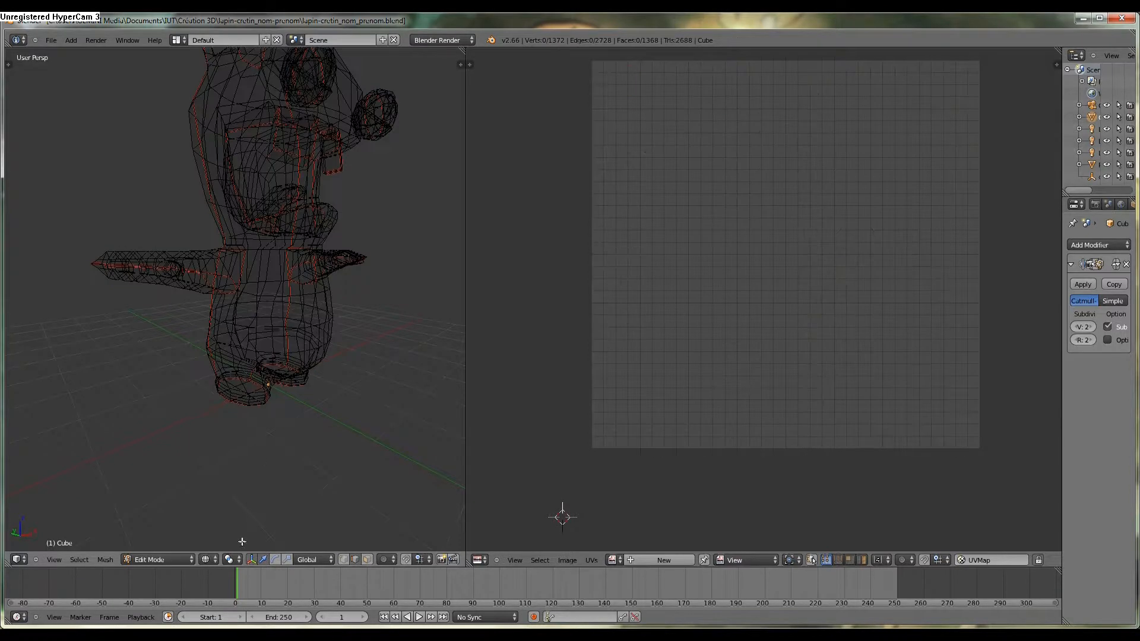
left_click(215, 563)
left_click(241, 523)
key("Tab")
key("a")
right_click(267, 201)
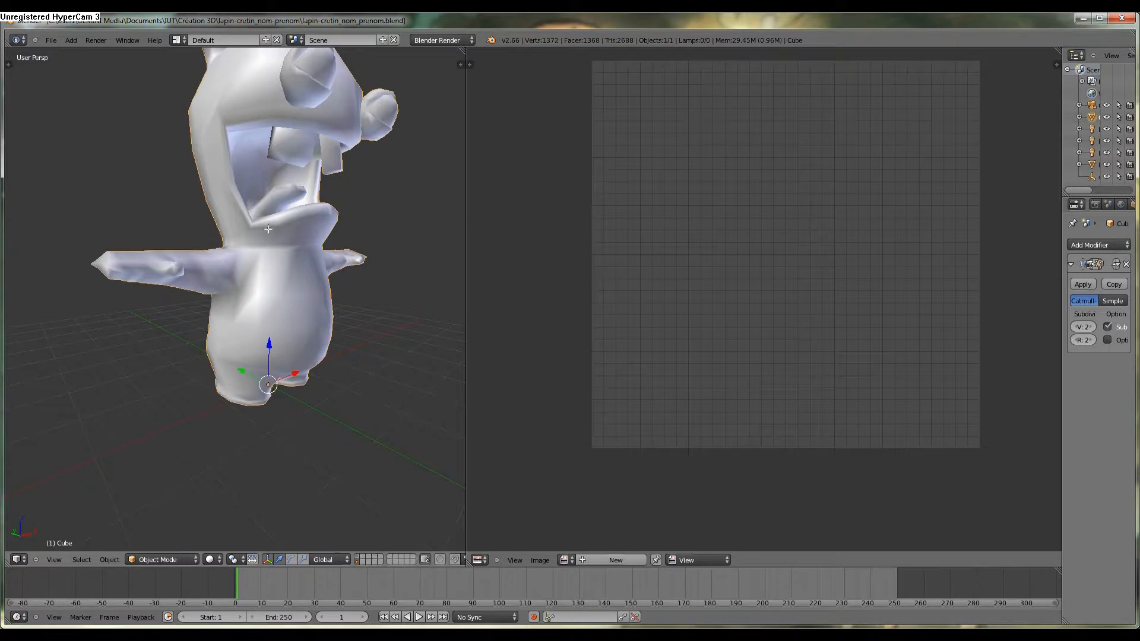
key("Tab")
key("a")
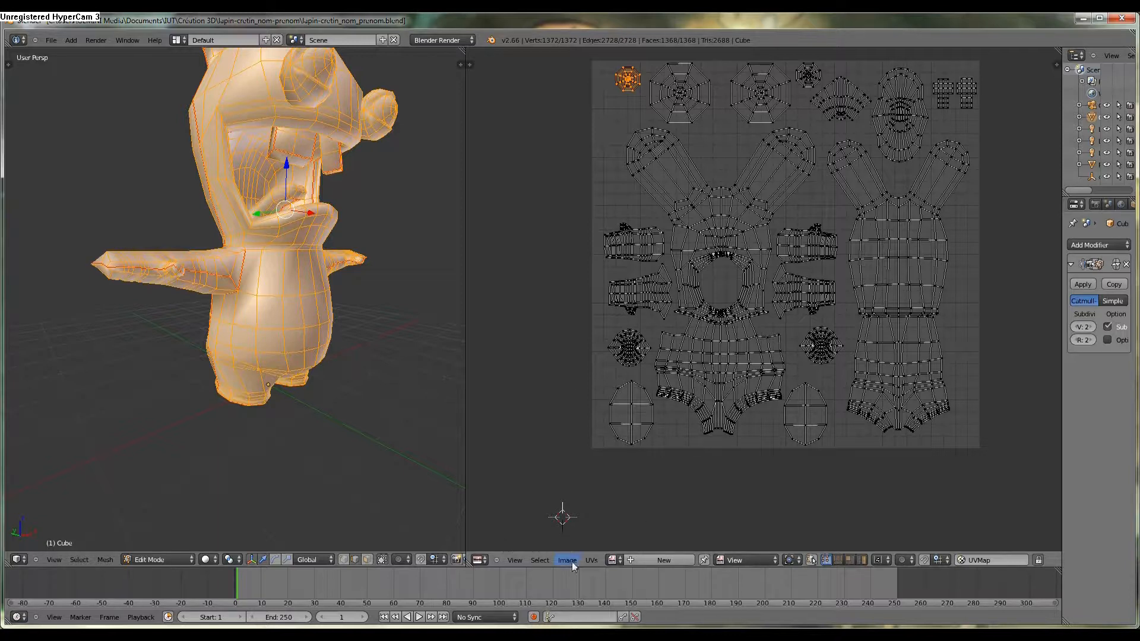
Select all UV islands and start exporting the UV layout
key("a")
key("a")
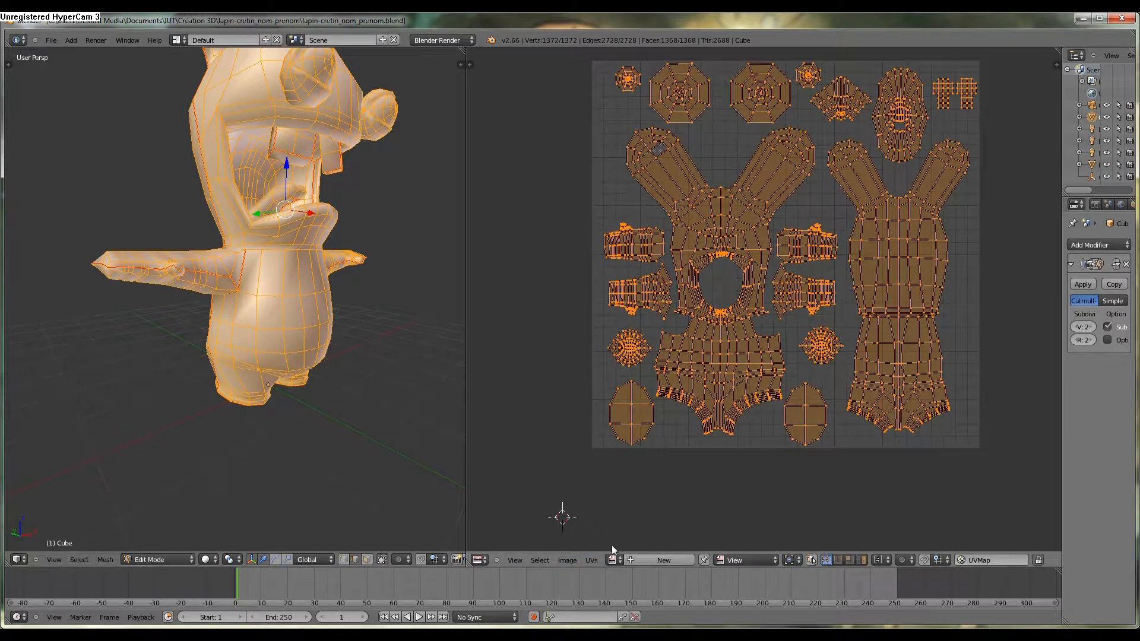
left_click(586, 562)
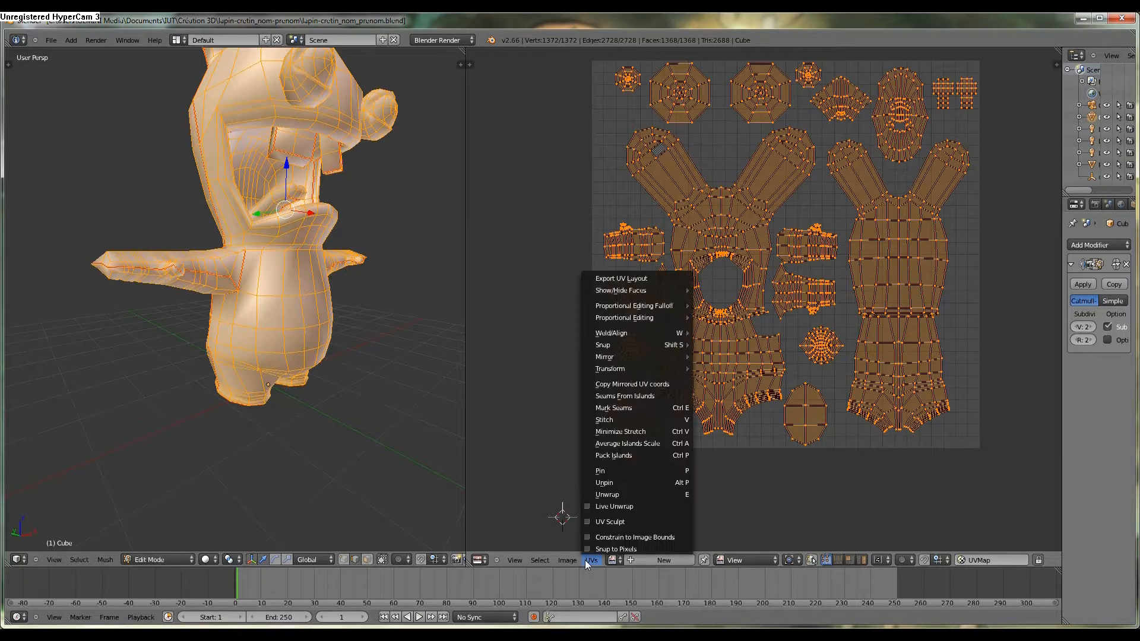
left_click(639, 279)
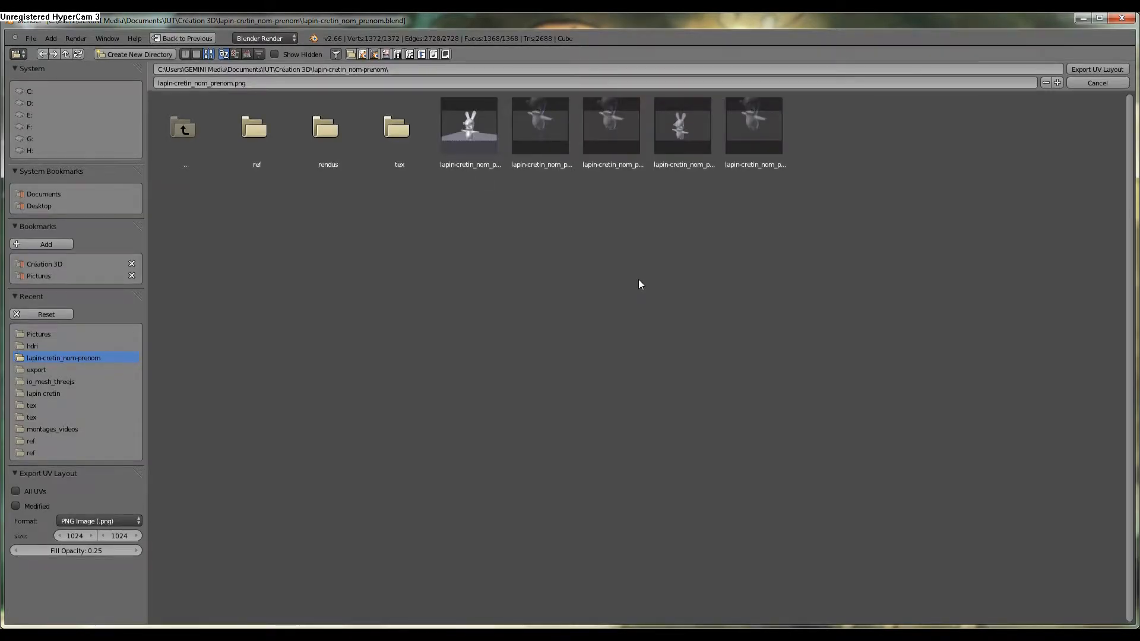
Choose the tex folder as the export destination and name the UV layout file uv_lapin.png
left_click(386, 142)
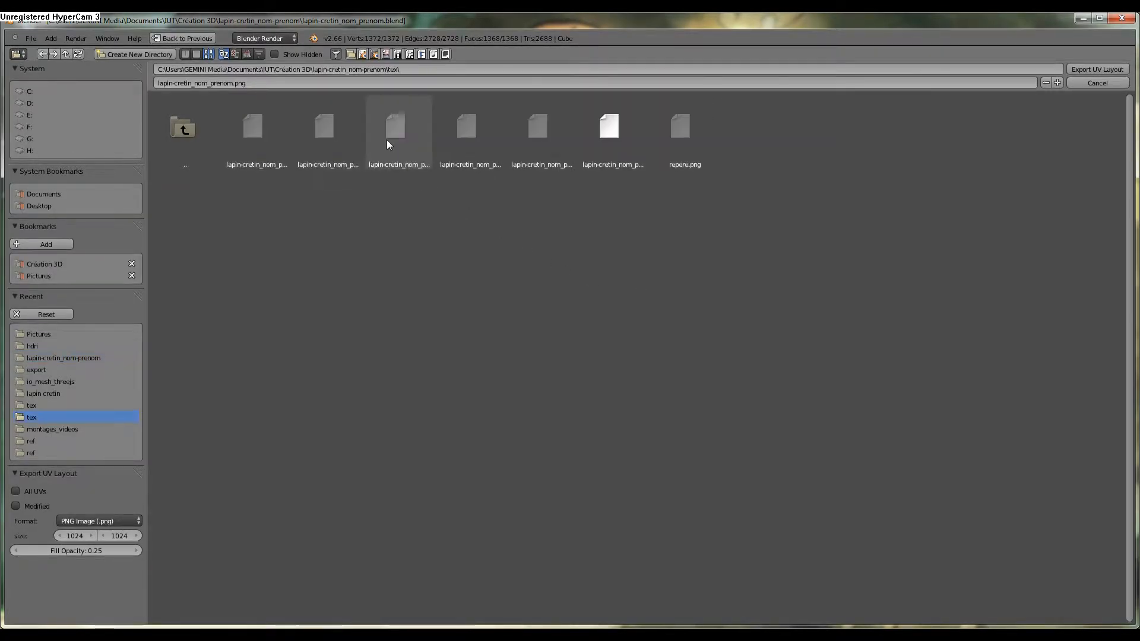
left_click(234, 83)
left_click_drag(236, 82, 82, 76)
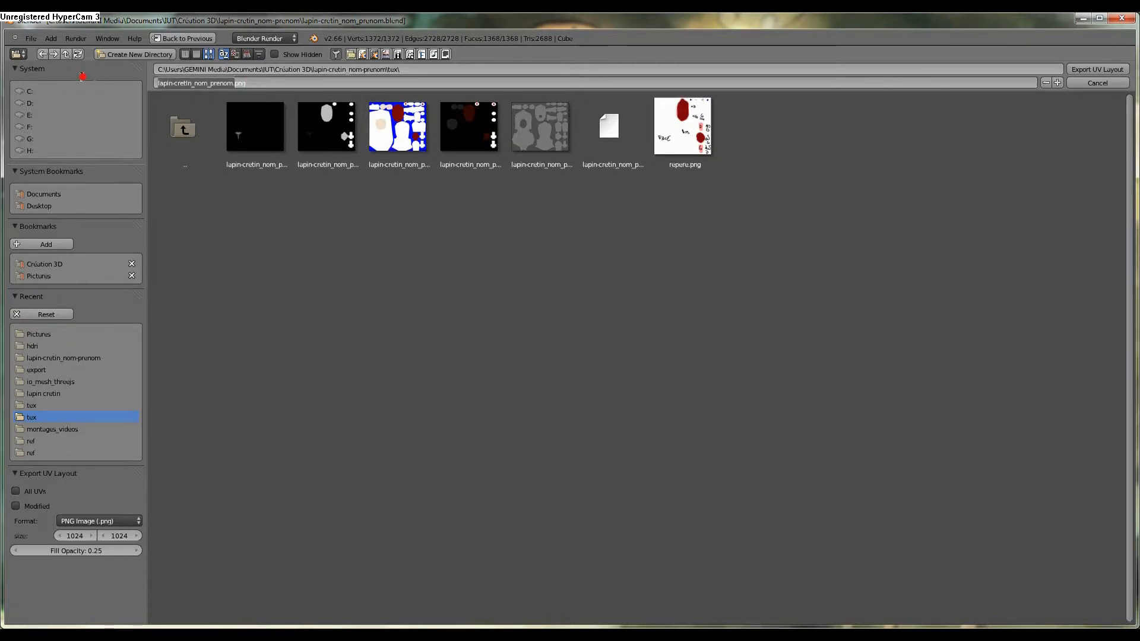
type("uv_lapin")
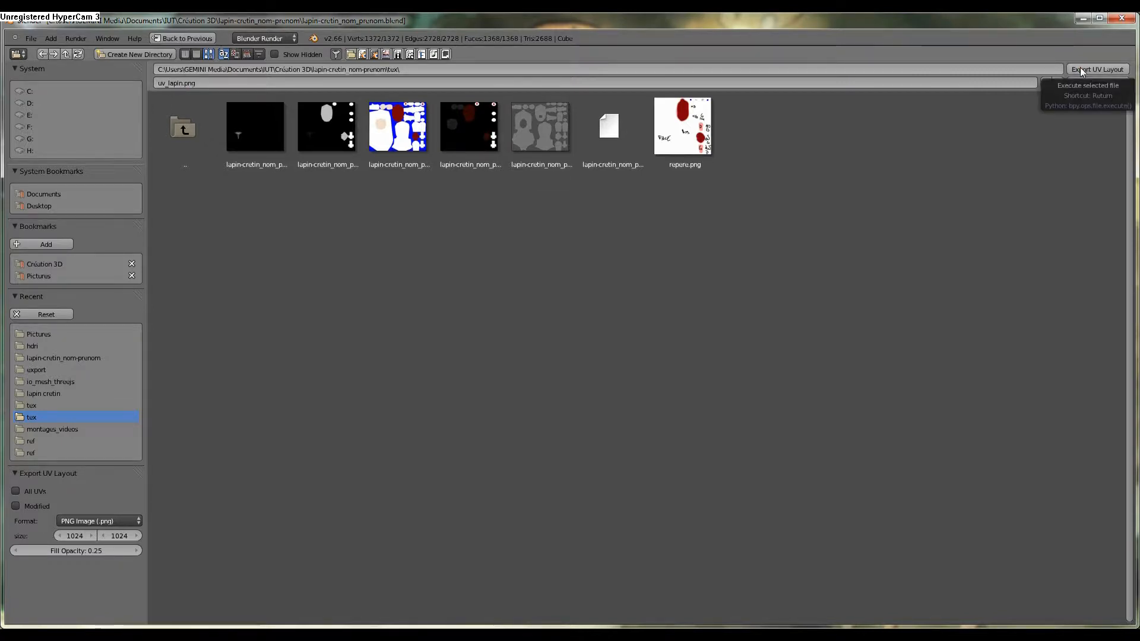
Set the UV layout's size to 2048 by 2048 pixels in PNG format and export it
left_click(1081, 69)
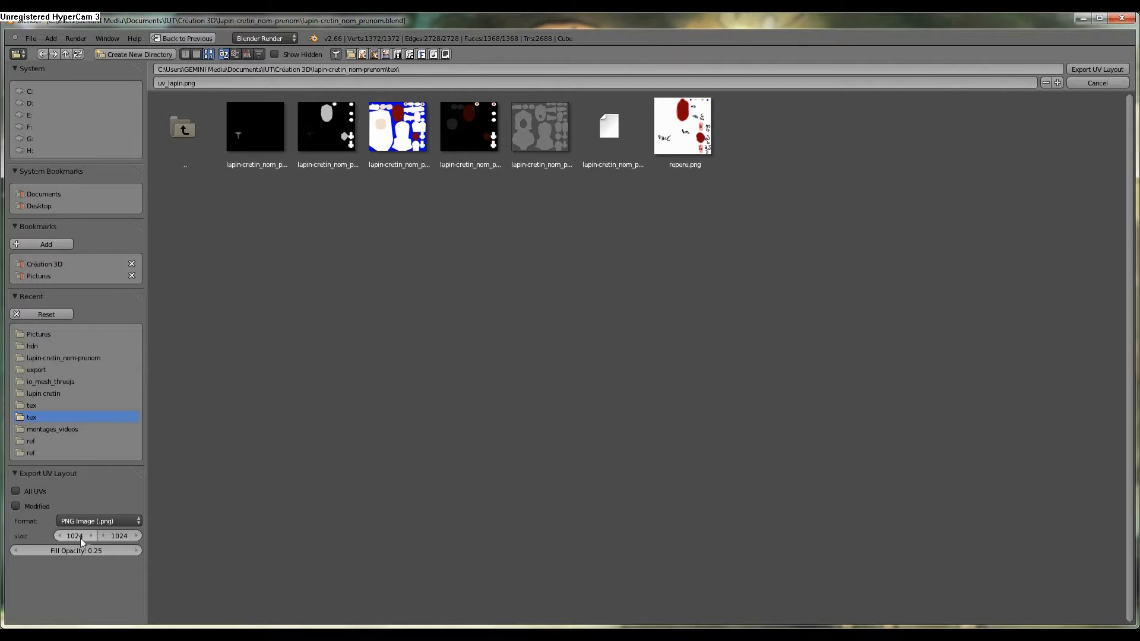
left_click(97, 526)
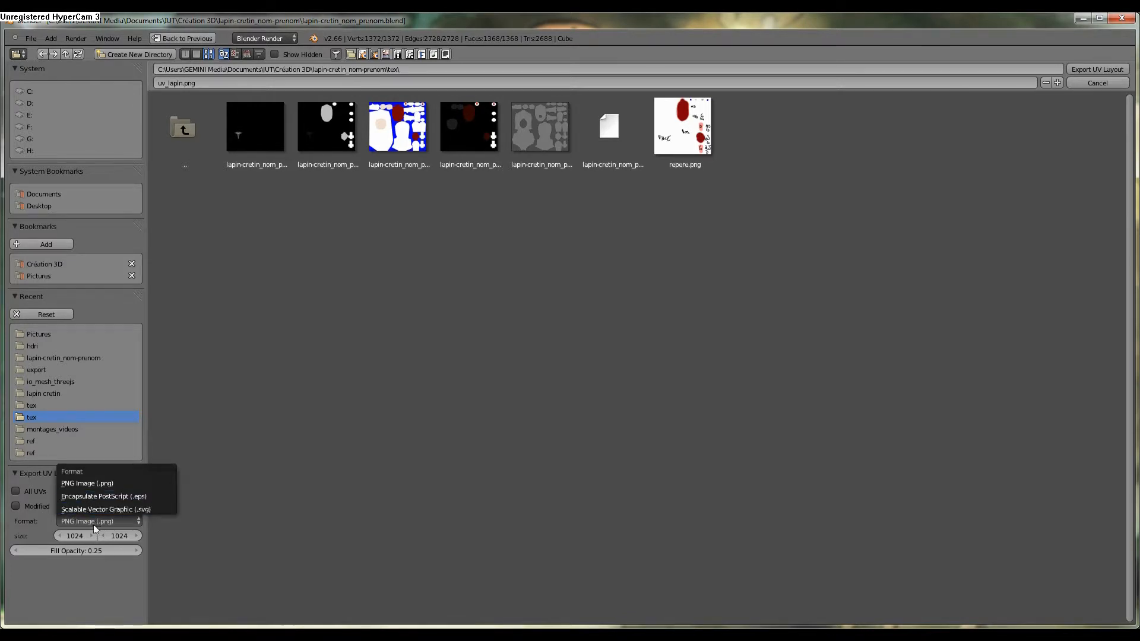
left_click(75, 537)
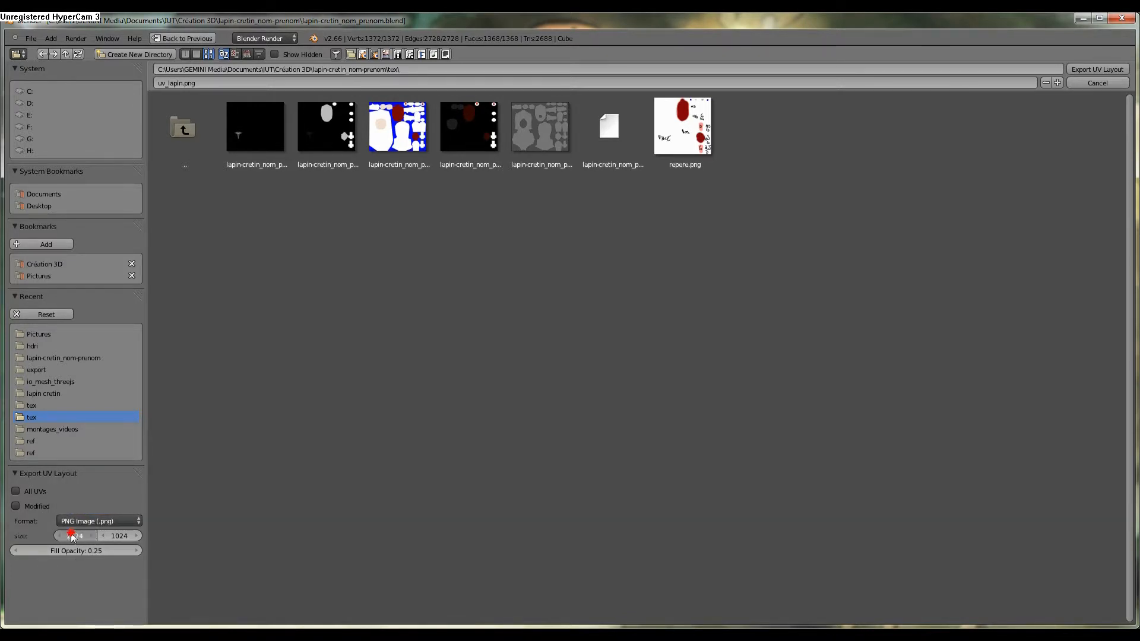
type("2048")
key("Tab")
type("20")
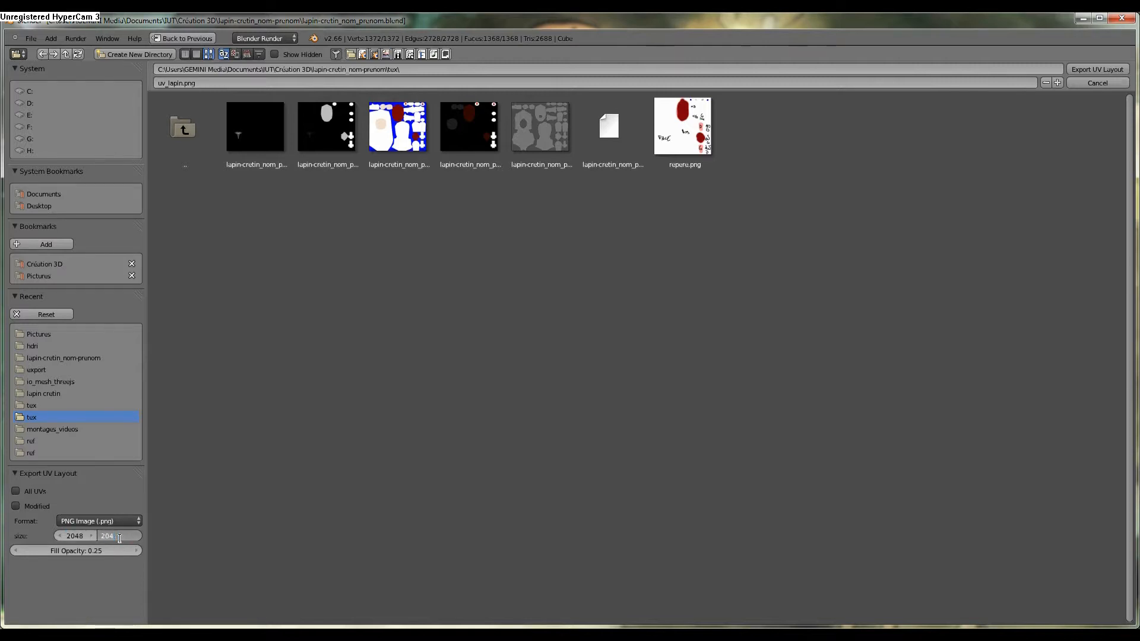
left_click(170, 550)
left_click(1099, 70)
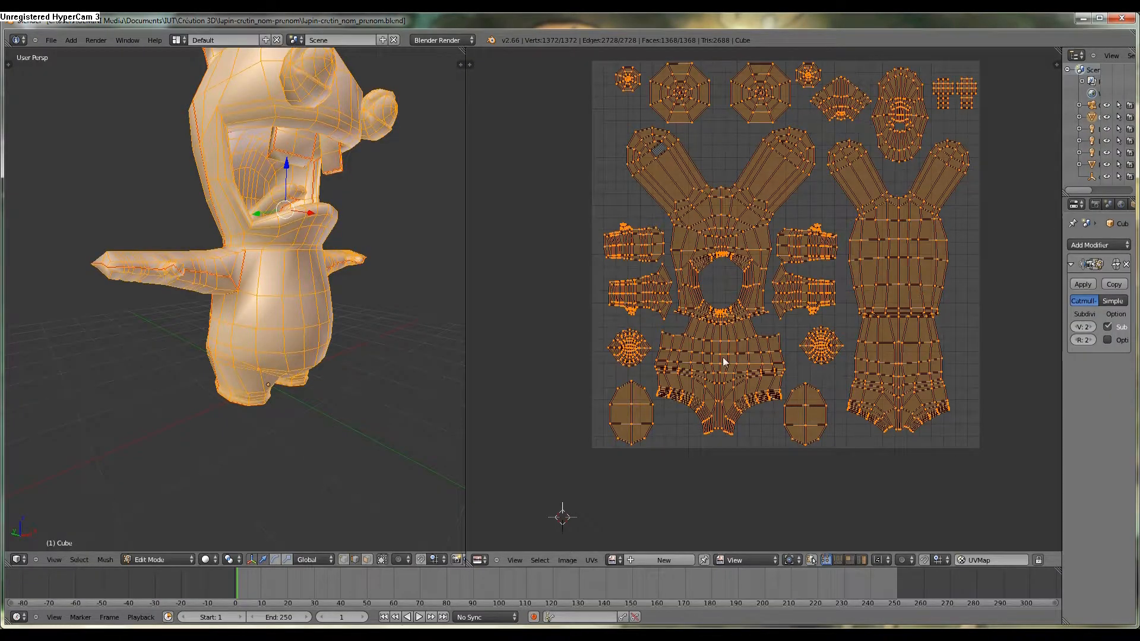
Start a new image behind the rabbit's UV islands and set its width and height to 2048 pixels
scroll(726, 371, "up", 1)
middle_click_drag(386, 269, 309, 366)
scroll(319, 407, "down", 2)
scroll(308, 366, "up", 2)
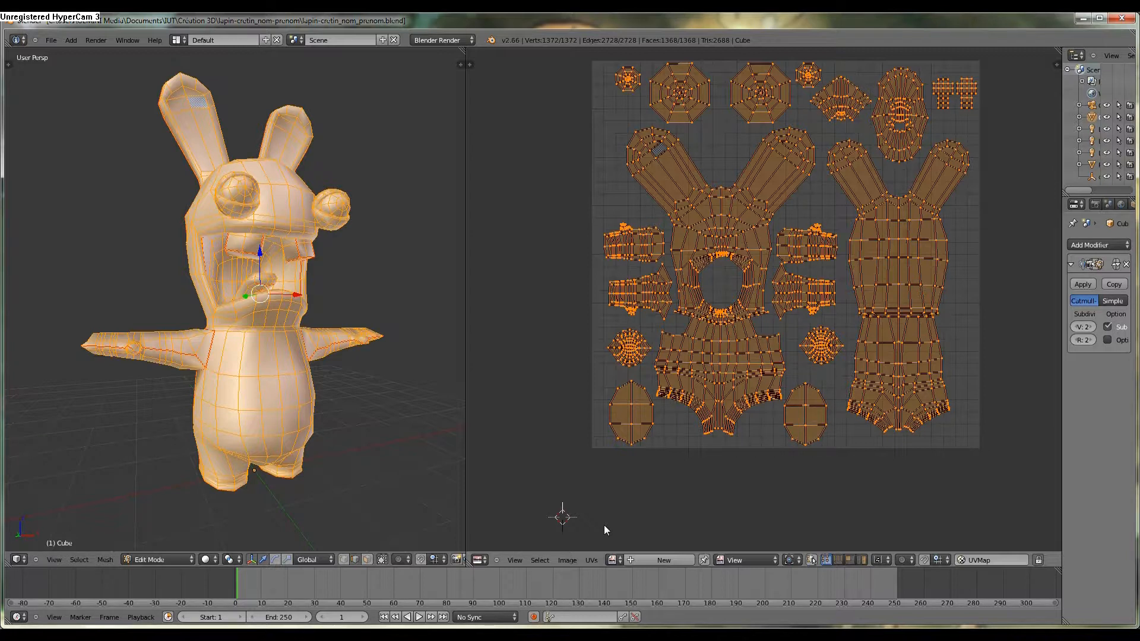
left_click(661, 562)
left_click(684, 522)
left_click(690, 518)
type("2048")
key("Return")
left_click(691, 534)
type("2048")
key("Return")
Set the new image's colour to white and create it
left_click(734, 551)
left_click_drag(764, 469, 765, 378)
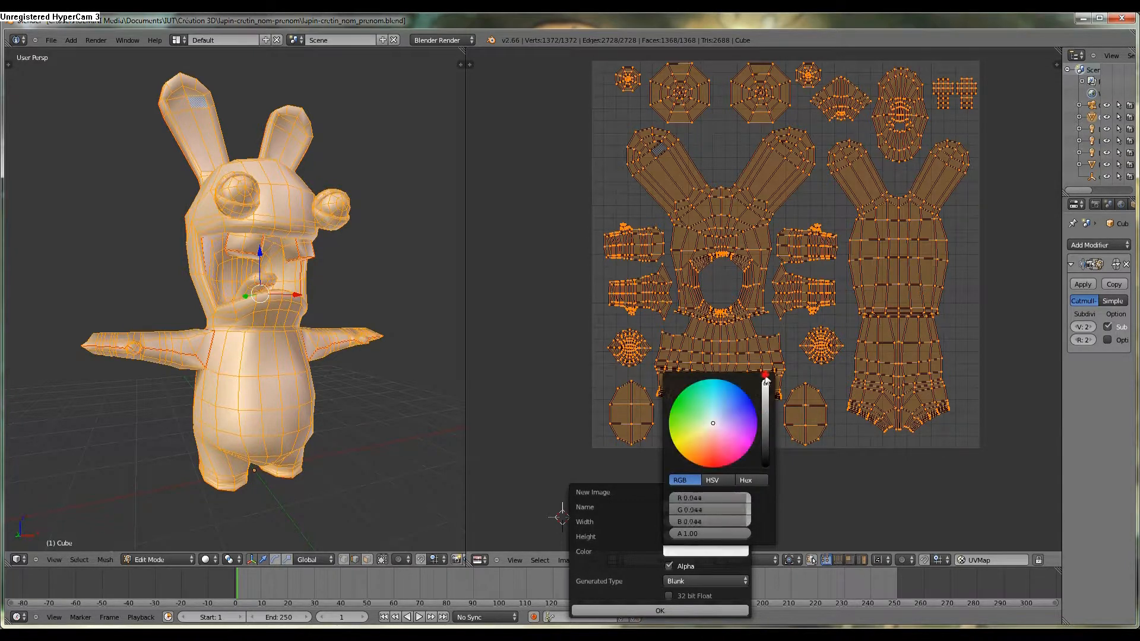
left_click(718, 549)
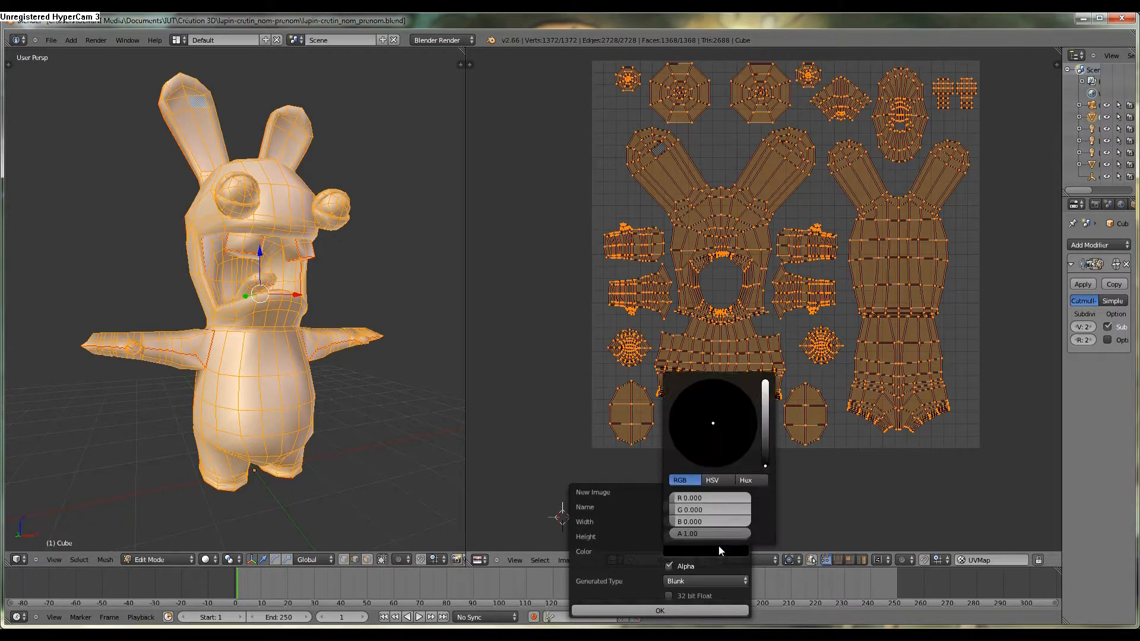
left_click_drag(768, 433, 767, 379)
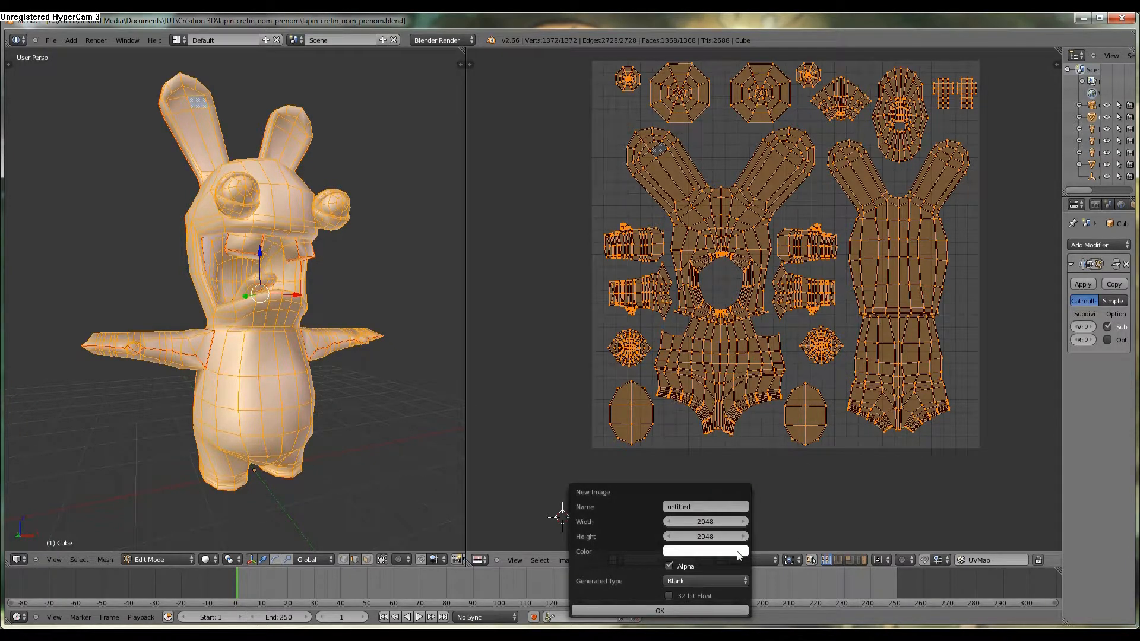
key("Return")
scroll(798, 429, "down", 8)
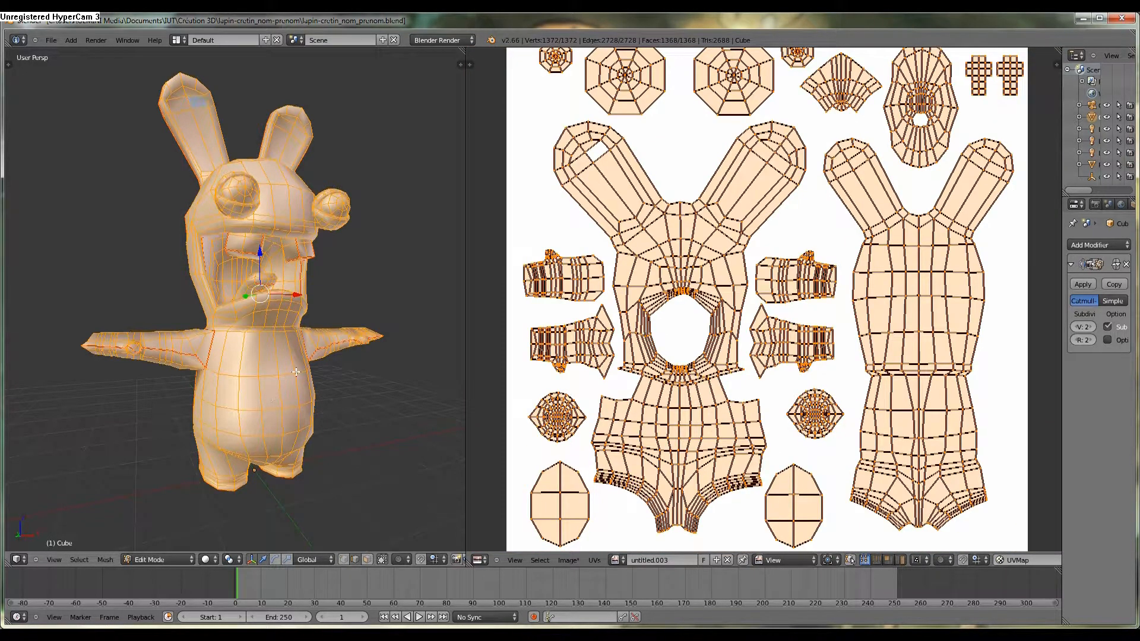
scroll(272, 396, "down", 1)
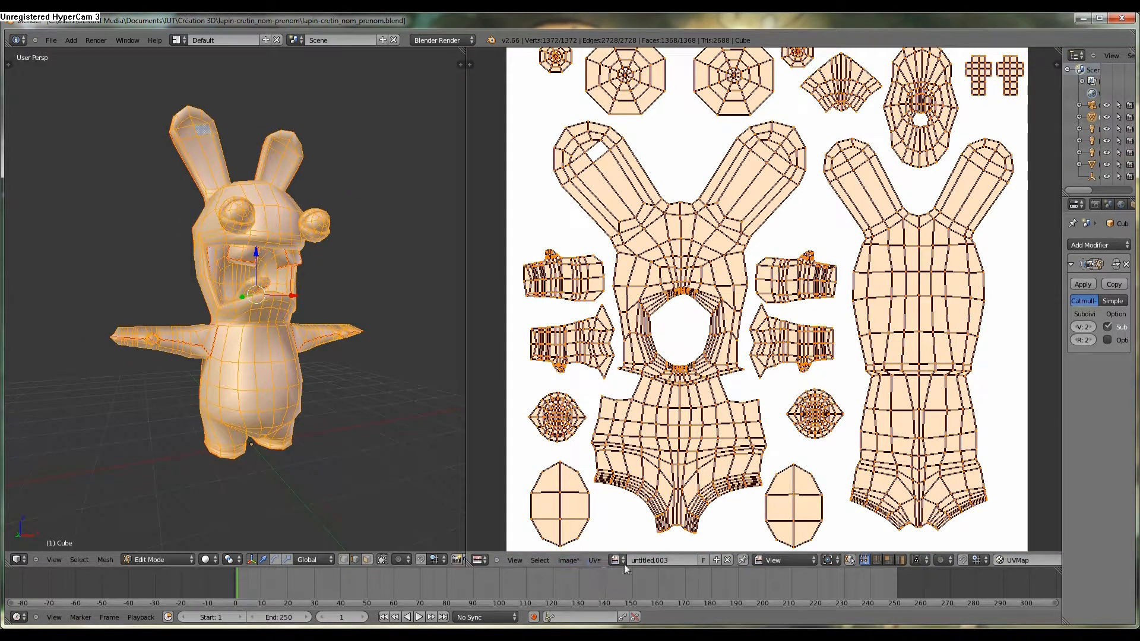
Turn on UV and mesh selection sync, and switch the image editor to Paint mode with its properties shown
left_click(515, 560)
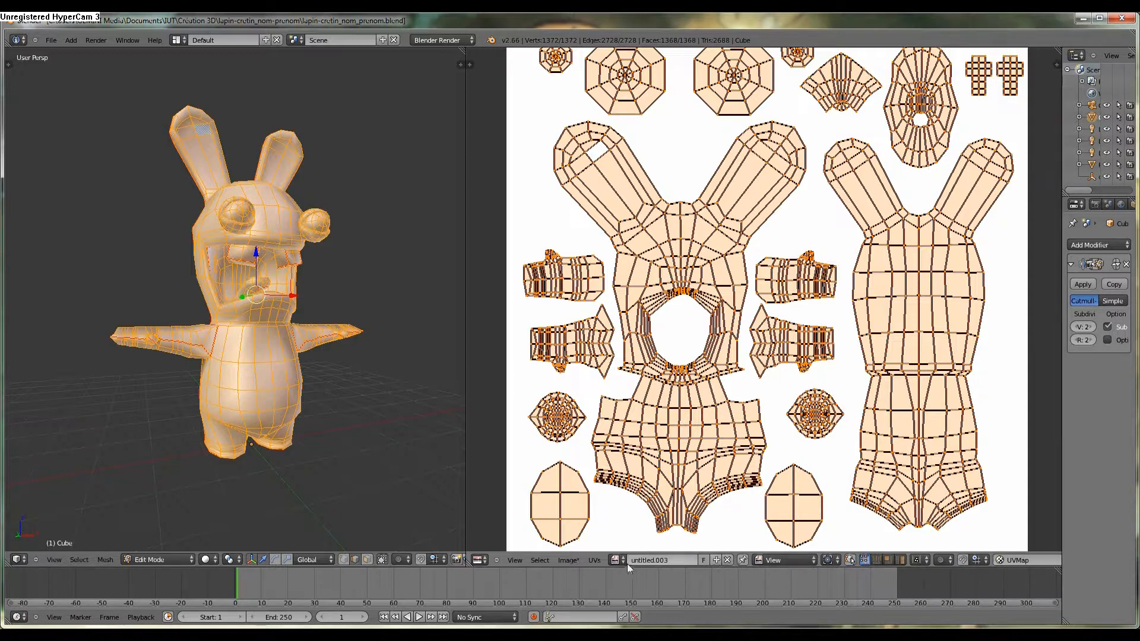
left_click(569, 561)
key("n")
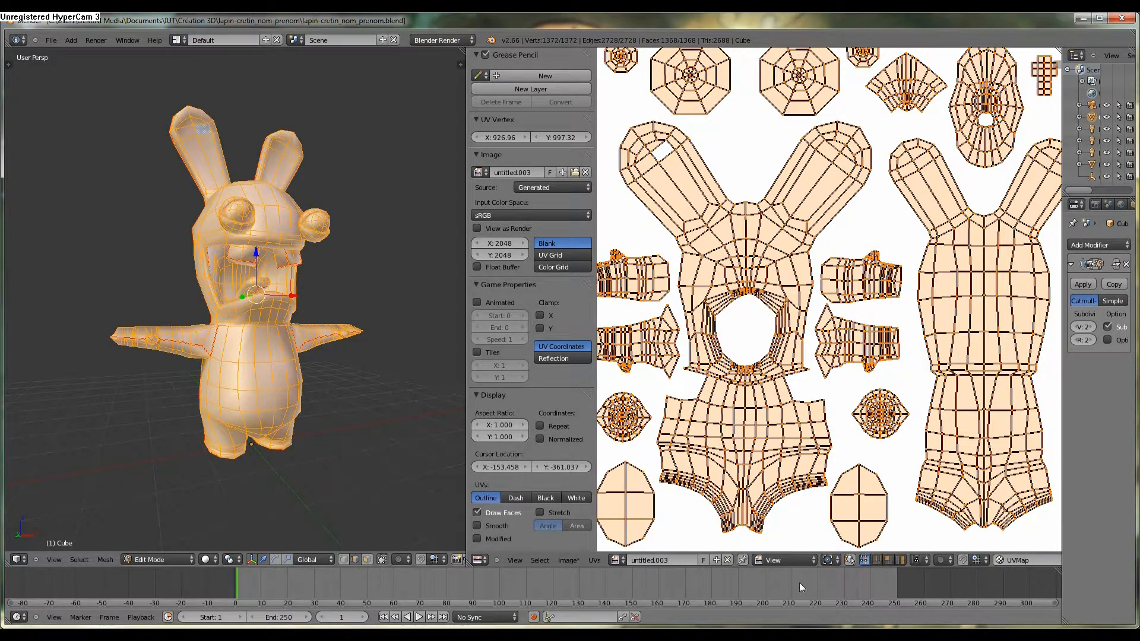
left_click(850, 560)
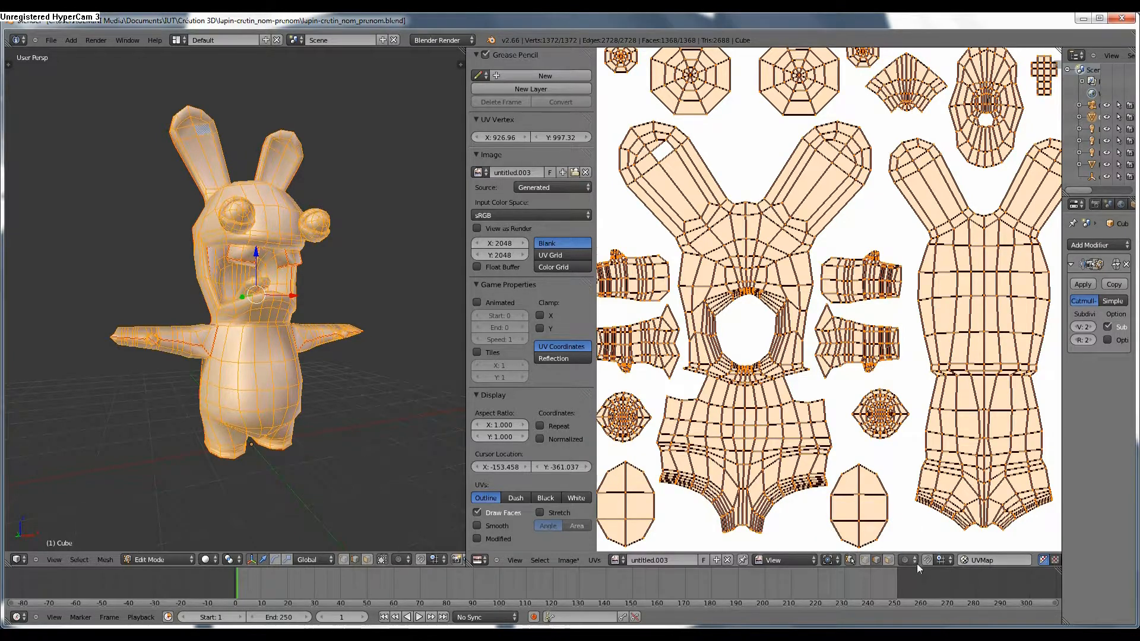
left_click(776, 560)
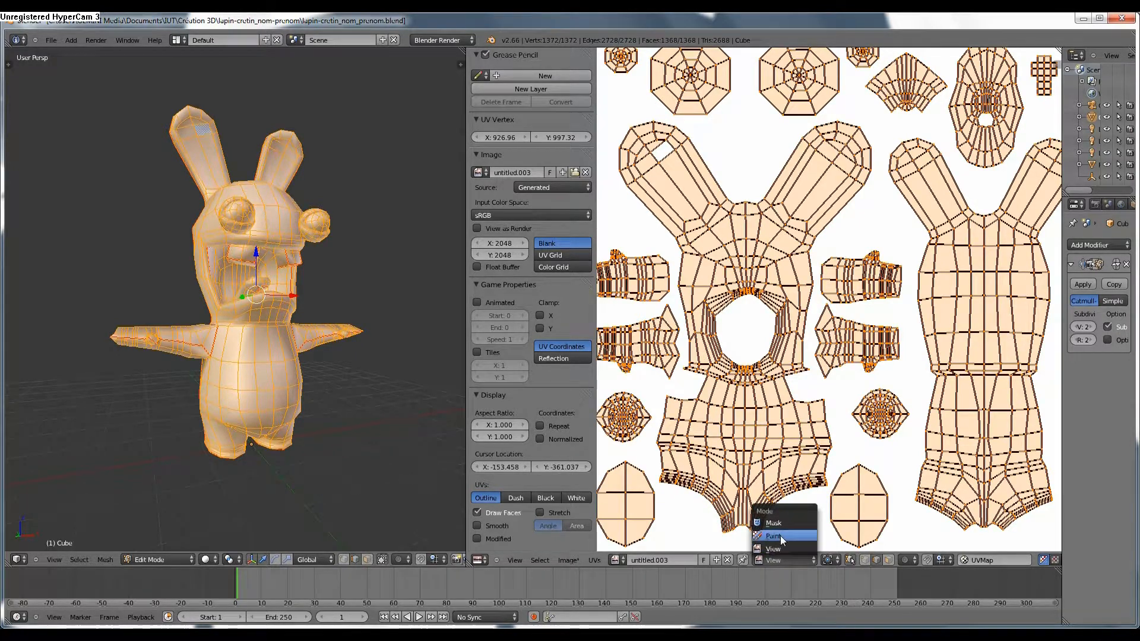
left_click(780, 535)
Set the TexDraw paint brush's colour to black
scroll(668, 198, "down", 3)
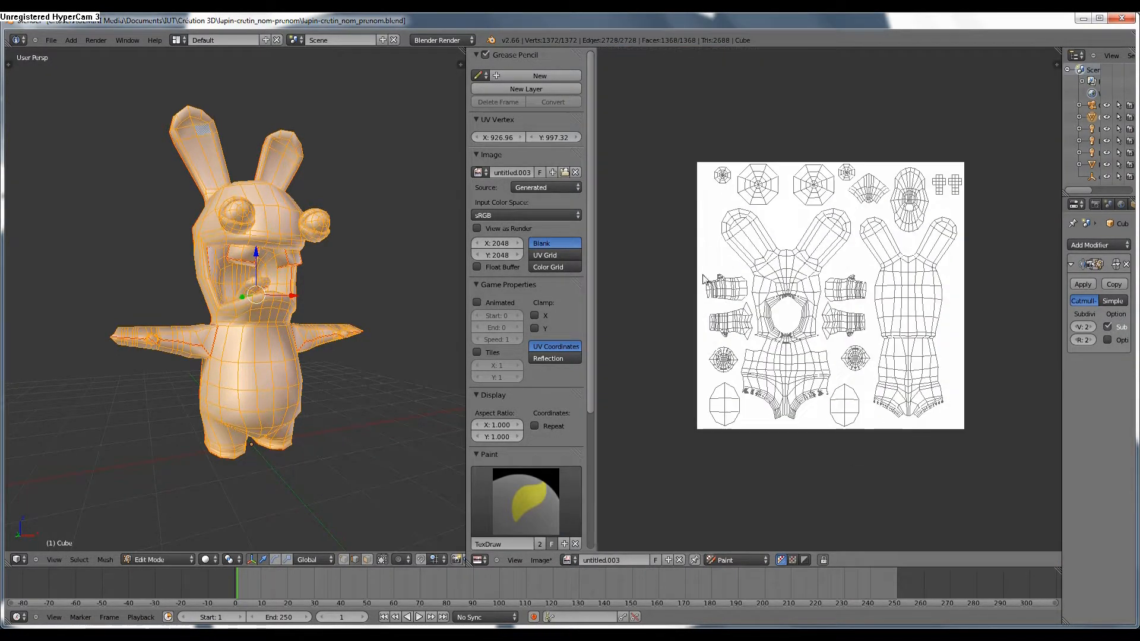
scroll(668, 198, "up", 1)
scroll(543, 386, "down", 3)
scroll(544, 380, "down", 4)
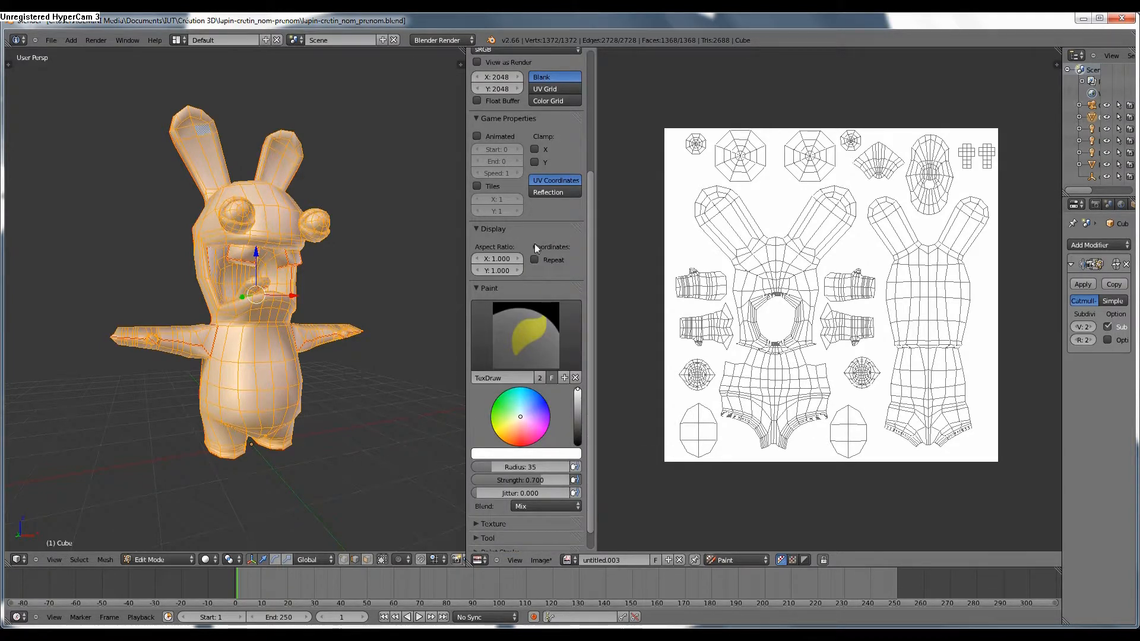
left_click_drag(581, 424, 581, 459)
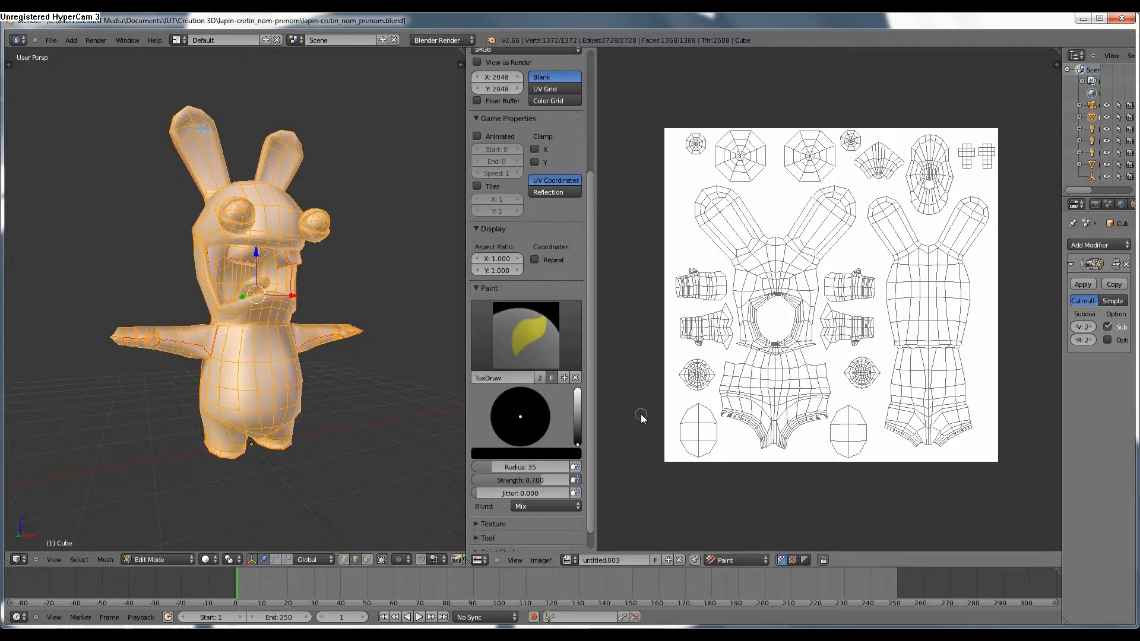
Try a thick zigzag stroke with brush radius 51 across the front body's UV islands, check it on the rabbit, and undo it
key("f")
left_click(641, 420)
mouse_move(795, 259)
left_mouse_down()
mouse_move(763, 358)
mouse_move(782, 403)
left_mouse_up()
middle_click_drag(456, 339, 269, 320)
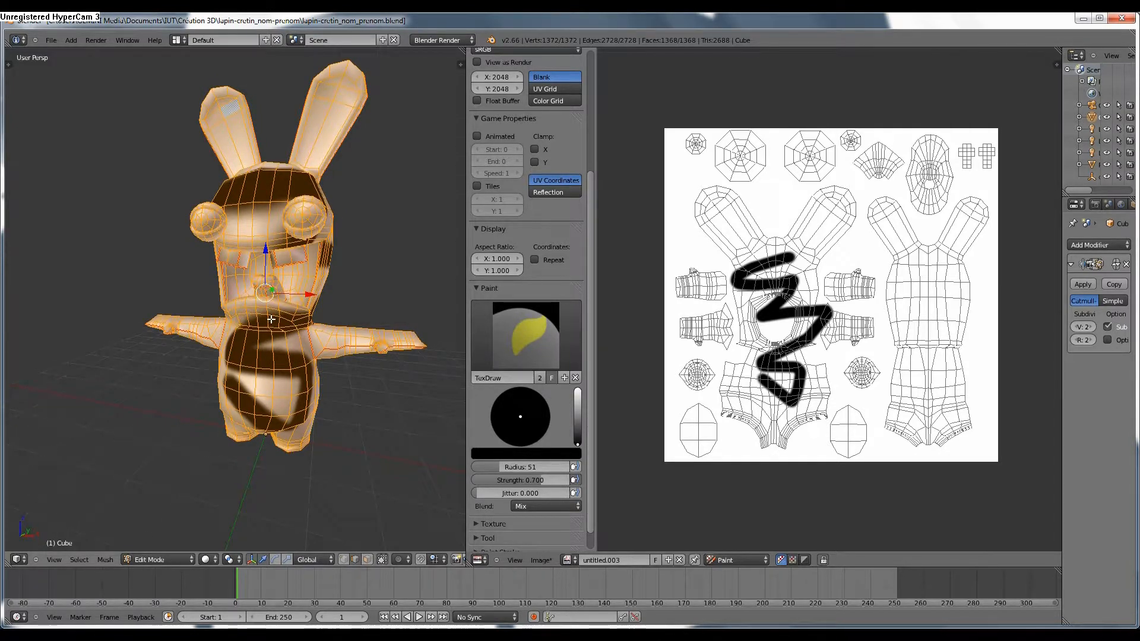
key("ctrl+z")
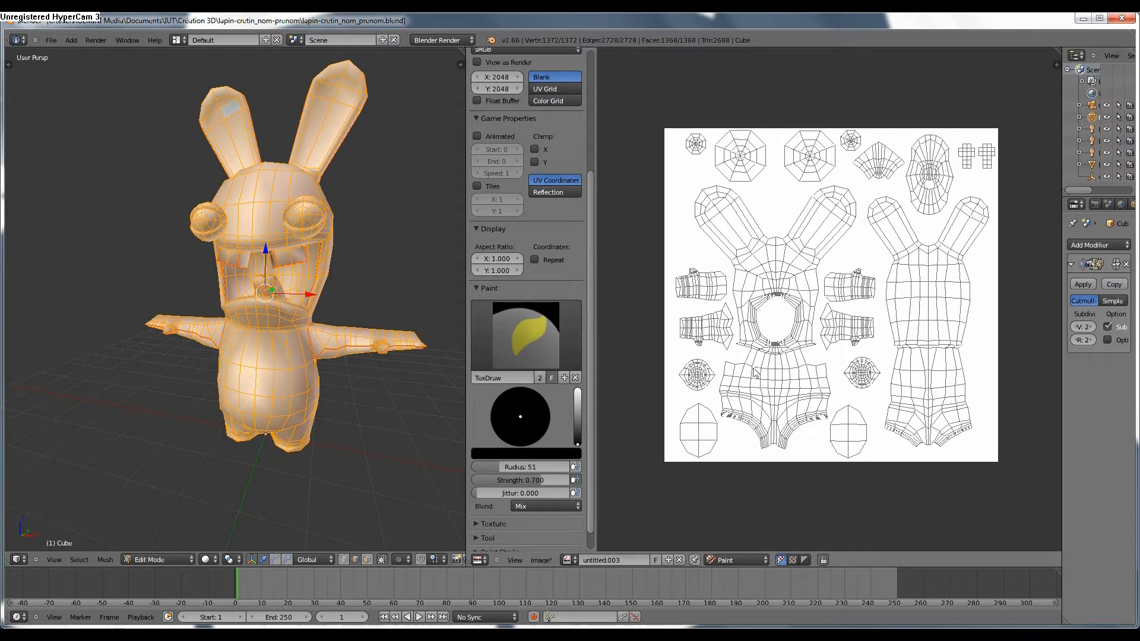
Reduce the brush radius to 18 and paint the letters SRC on the belly's UV island
scroll(752, 372, "up", 2)
scroll(738, 486, "down", 3)
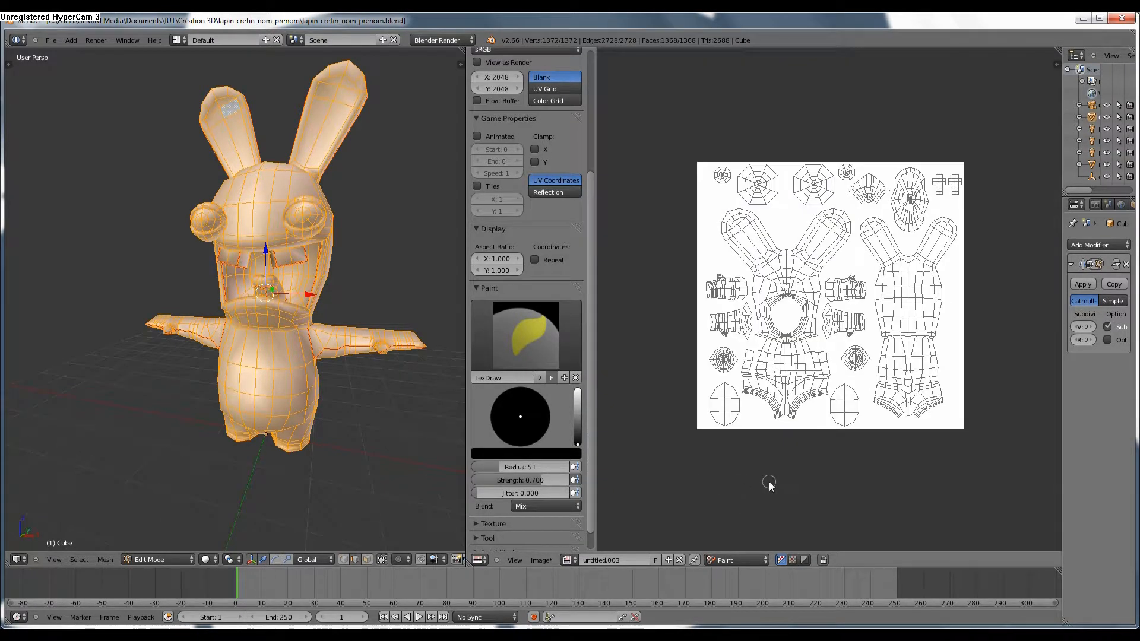
key("f")
left_click(761, 483)
scroll(764, 467, "up", 4)
scroll(764, 469, "up", 2)
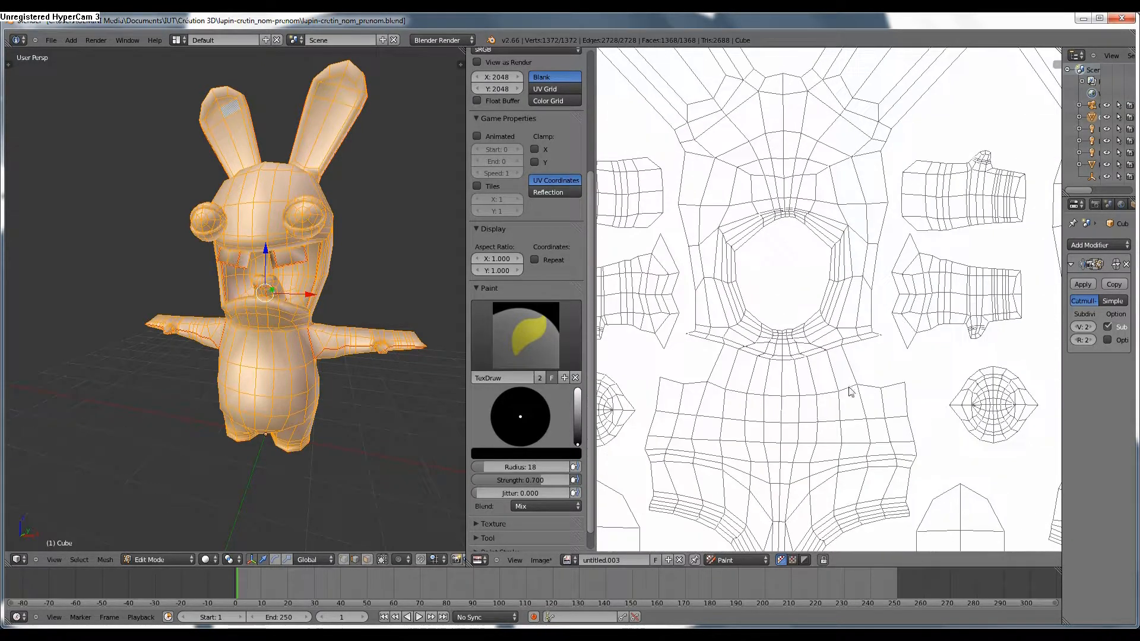
mouse_move(742, 402)
left_mouse_down()
mouse_move(726, 444)
mouse_move(762, 444)
left_mouse_up()
left_click_drag(762, 399, 797, 444)
mouse_move(815, 396)
left_mouse_down()
mouse_move(800, 429)
mouse_move(836, 438)
left_mouse_up()
middle_click_drag(436, 404, 410, 410)
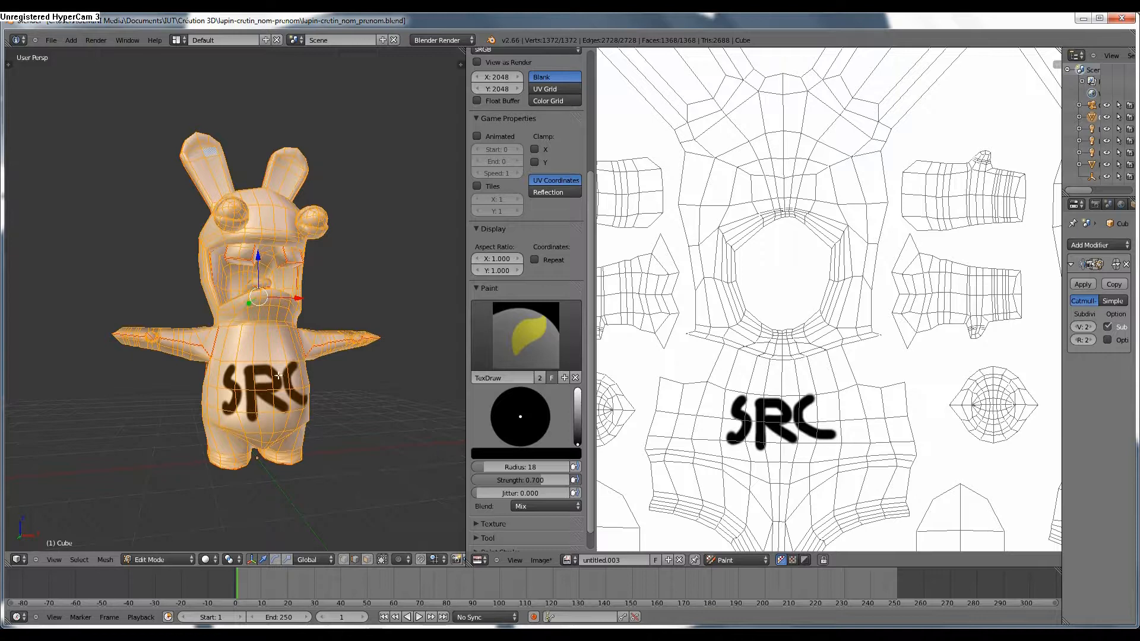
Show the 3D view's tool shelf and switch the rabbit to Texture Paint mode, seen from the front
left_click(8, 64)
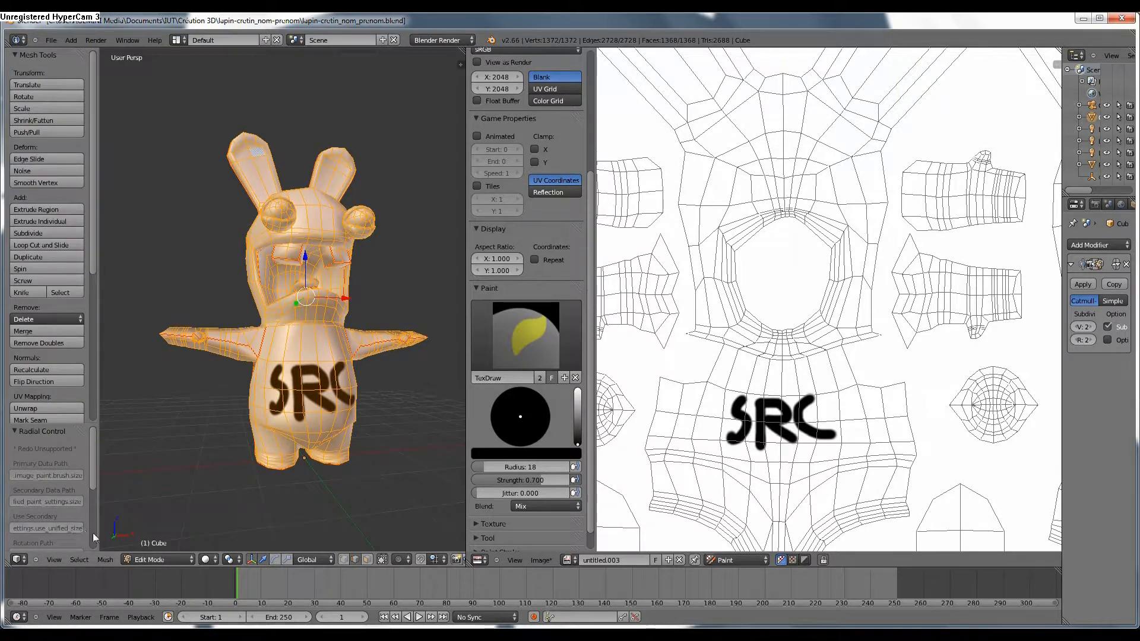
left_click(149, 560)
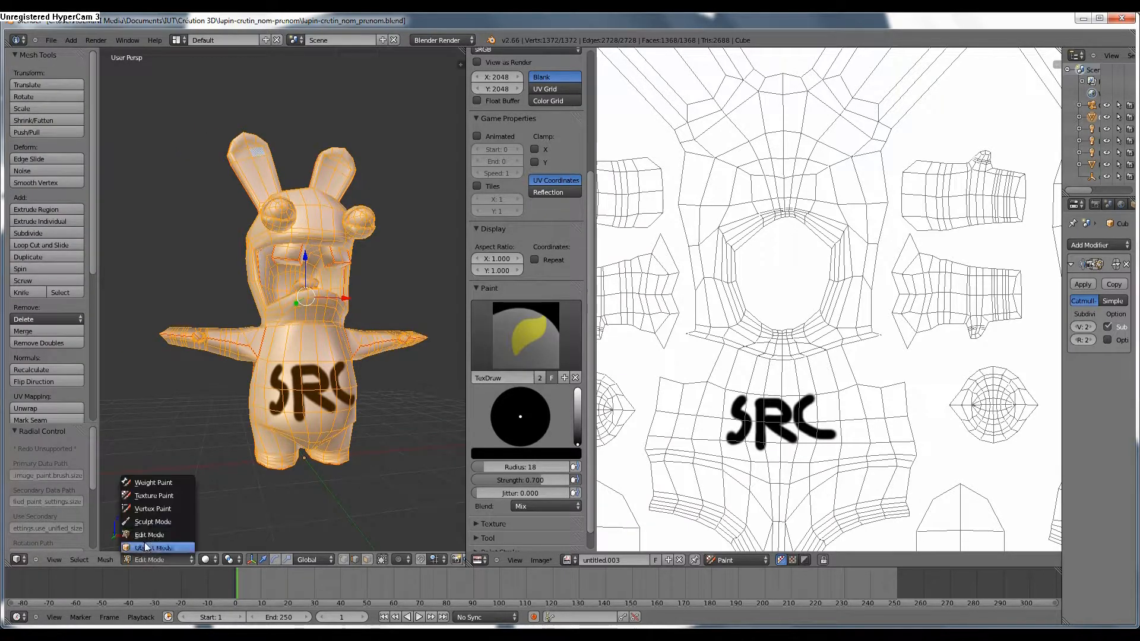
left_click(149, 496)
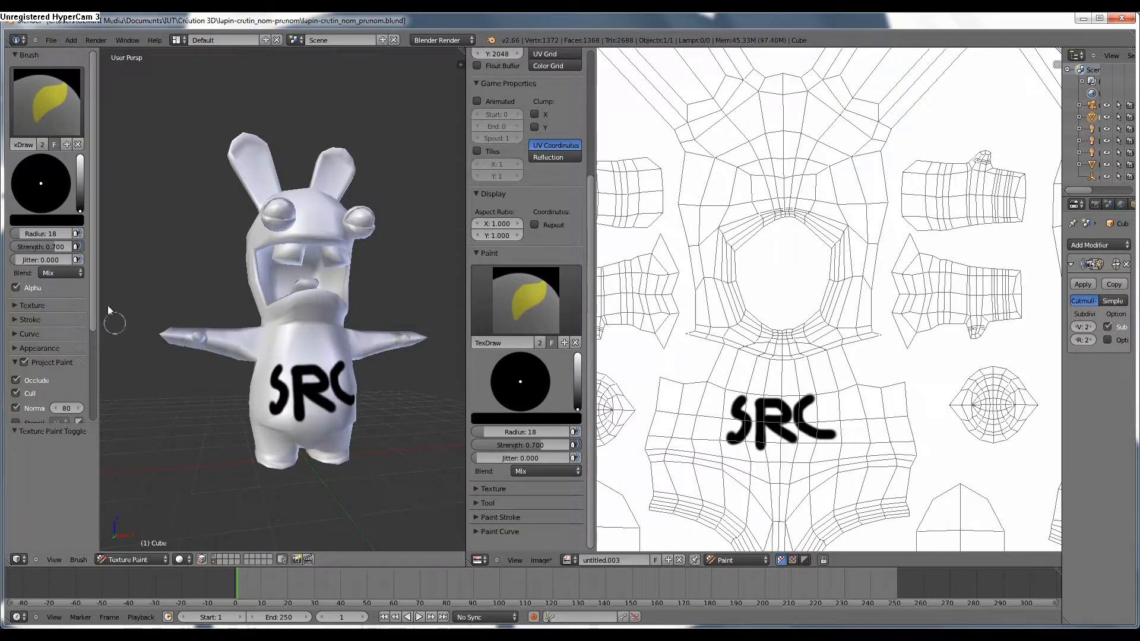
middle_click_drag(298, 333, 377, 208)
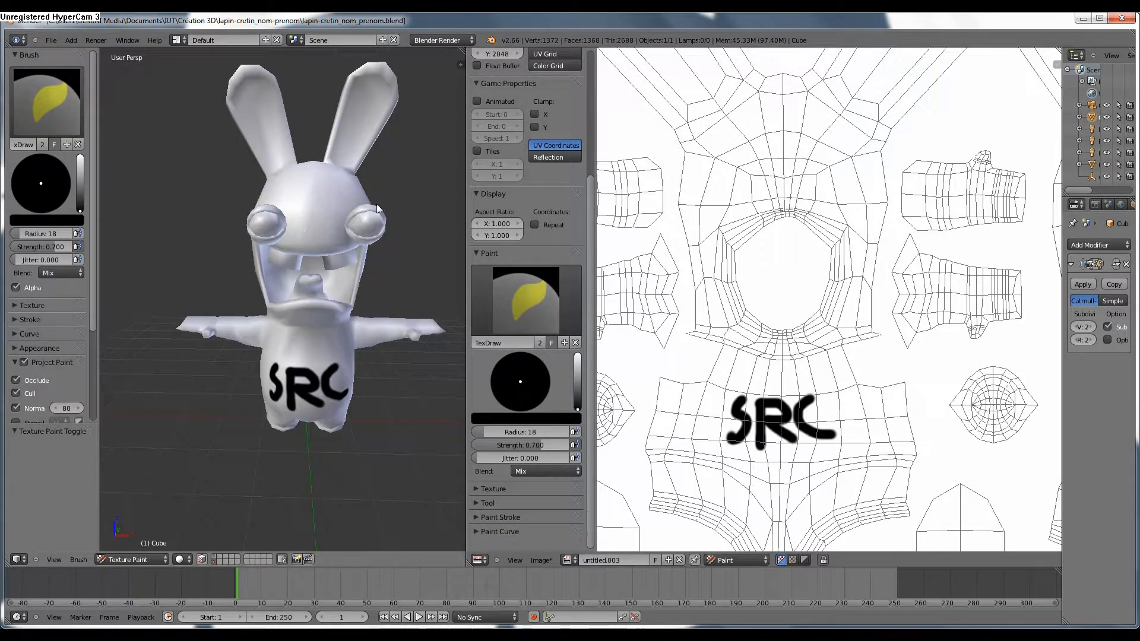
Try a light blue brush stroke directly on the 3D rabbit across both eyes, and undo it
left_click_drag(82, 190, 80, 156)
left_click(58, 171)
left_click_drag(254, 225, 389, 217)
key("ctrl+z")
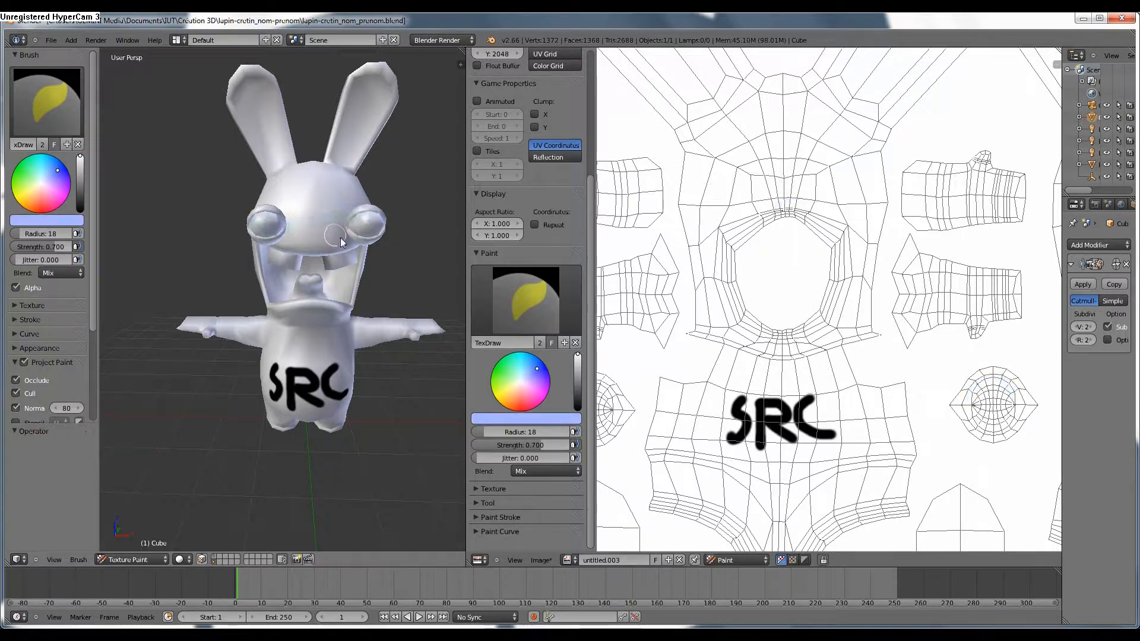
Return the brush to black, try a spot on the left large octagonal eye island, and undo it
scroll(336, 238, "down", 3)
scroll(656, 345, "down", 3)
scroll(641, 416, "up", 2)
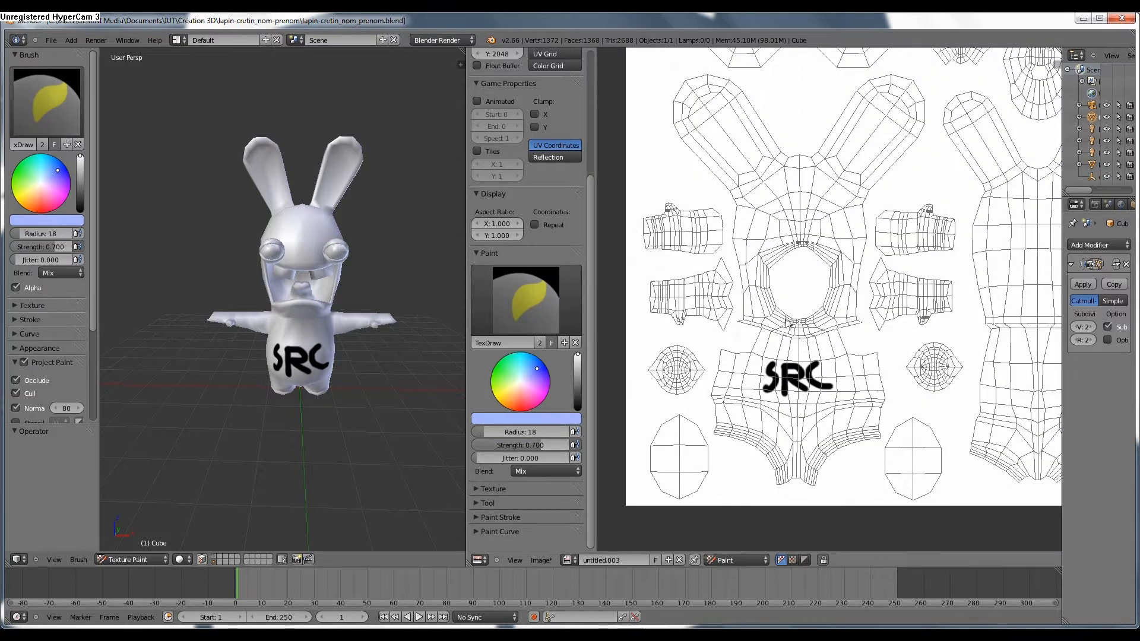
scroll(630, 505, "down", 2)
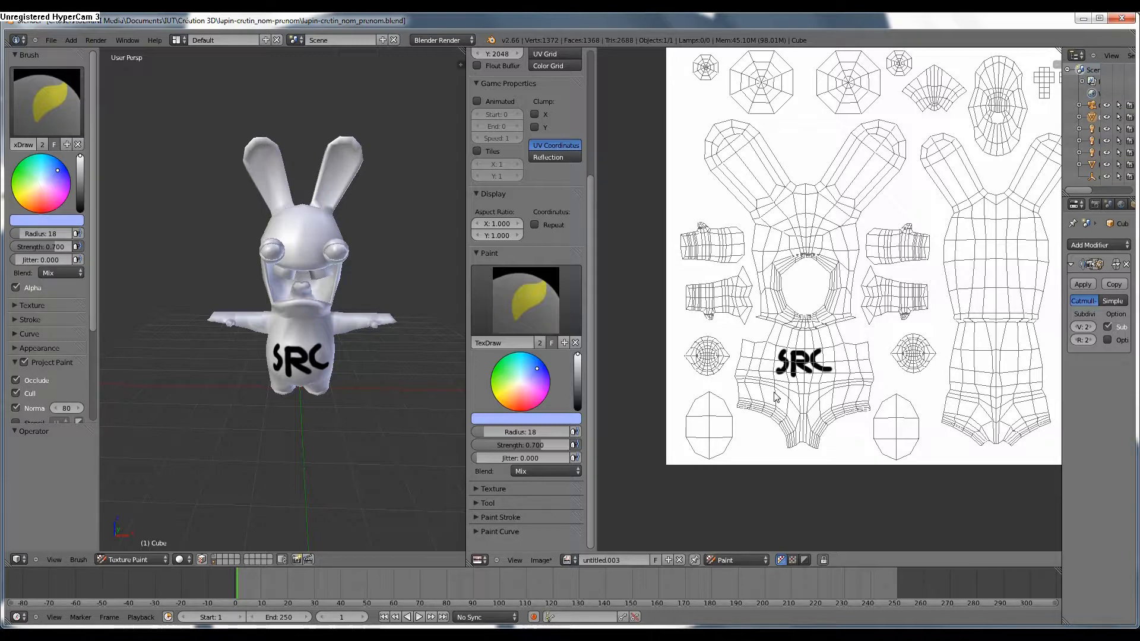
scroll(742, 100, "up", 2)
middle_click_drag(782, 101, 776, 329)
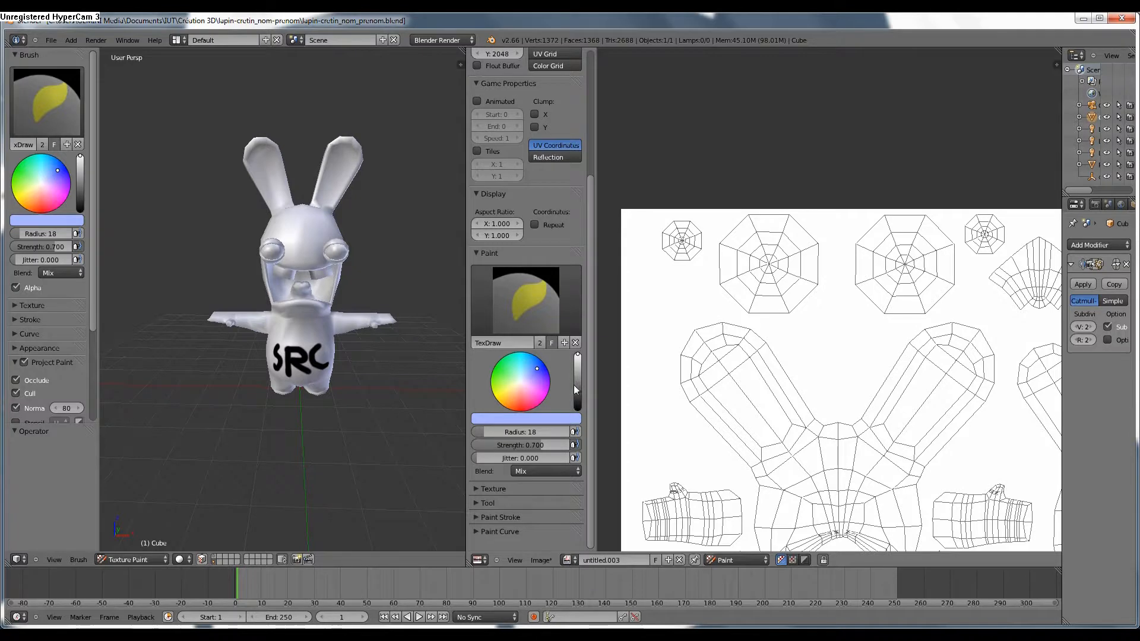
left_click_drag(574, 384, 576, 410)
left_click_drag(750, 252, 760, 260)
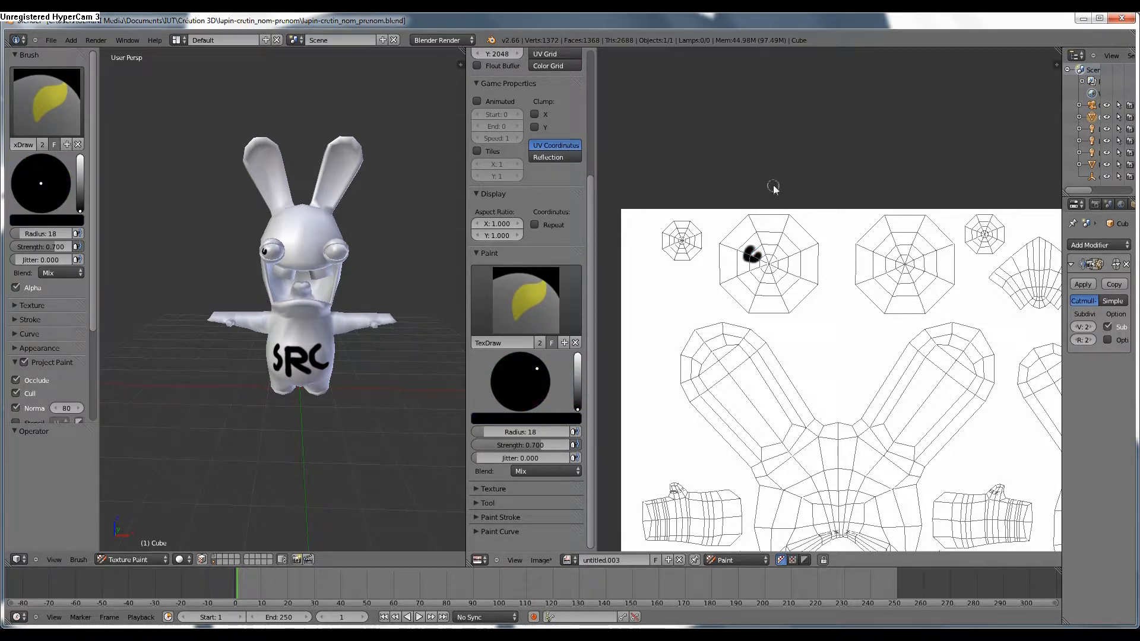
key("ctrl+z")
Reduce the brush radius to 1 and write small text on the left large octagonal eye island, checking it on the rabbit's eye
left_click(771, 186)
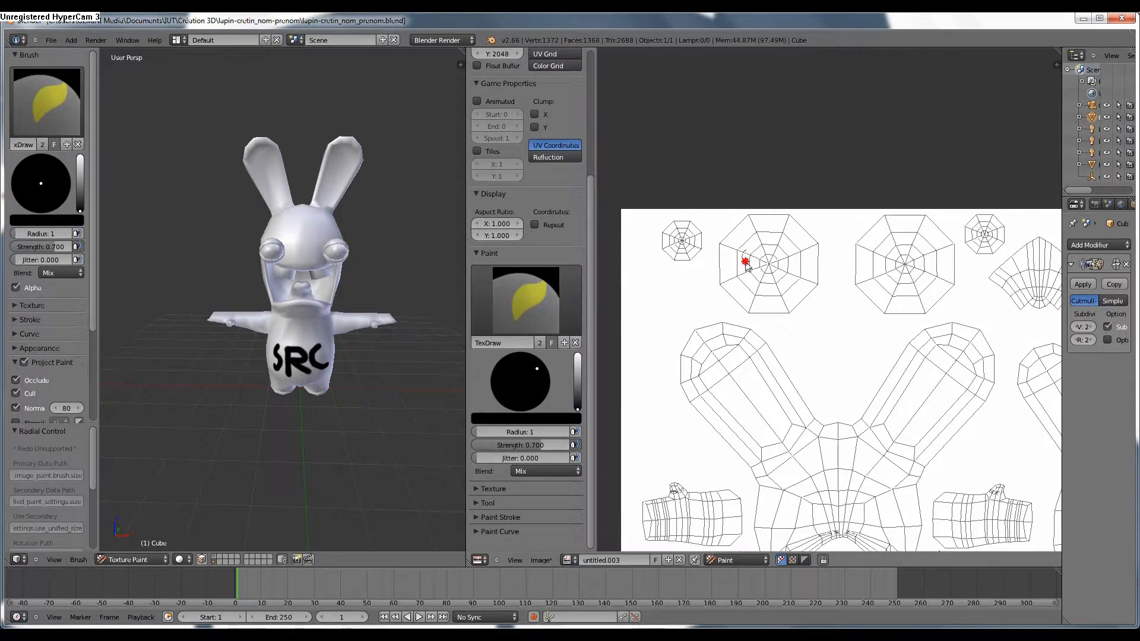
left_click_drag(759, 255, 774, 248)
mouse_move(752, 275)
left_mouse_down()
mouse_move(783, 274)
mouse_move(780, 255)
mouse_move(796, 266)
left_mouse_up()
scroll(244, 265, "up", 8)
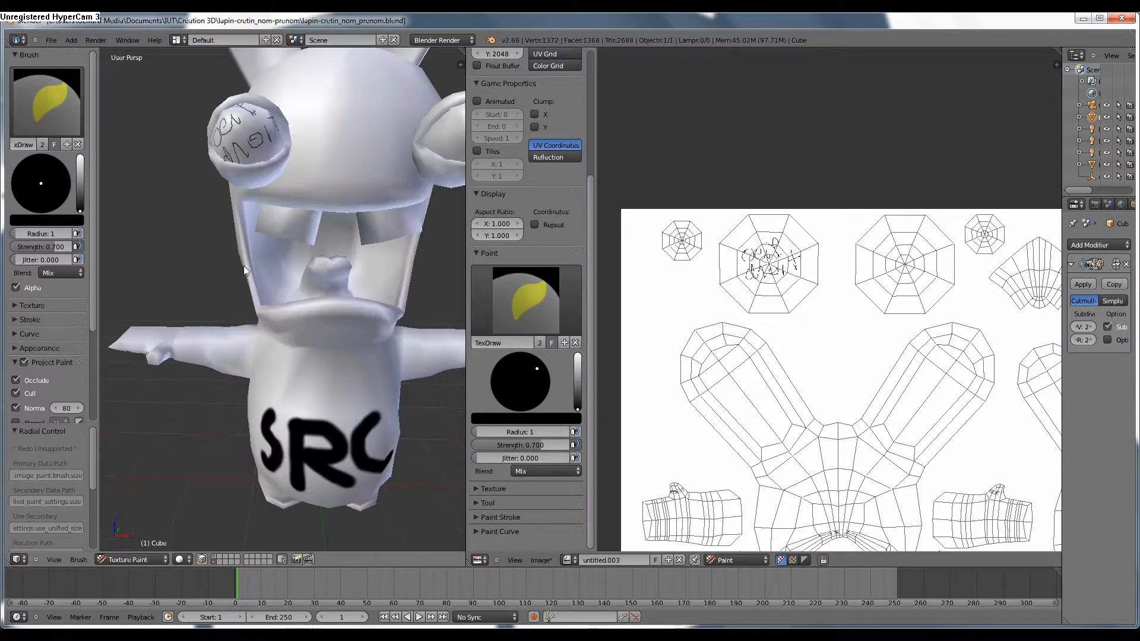
middle_click_drag(317, 321, 318, 306)
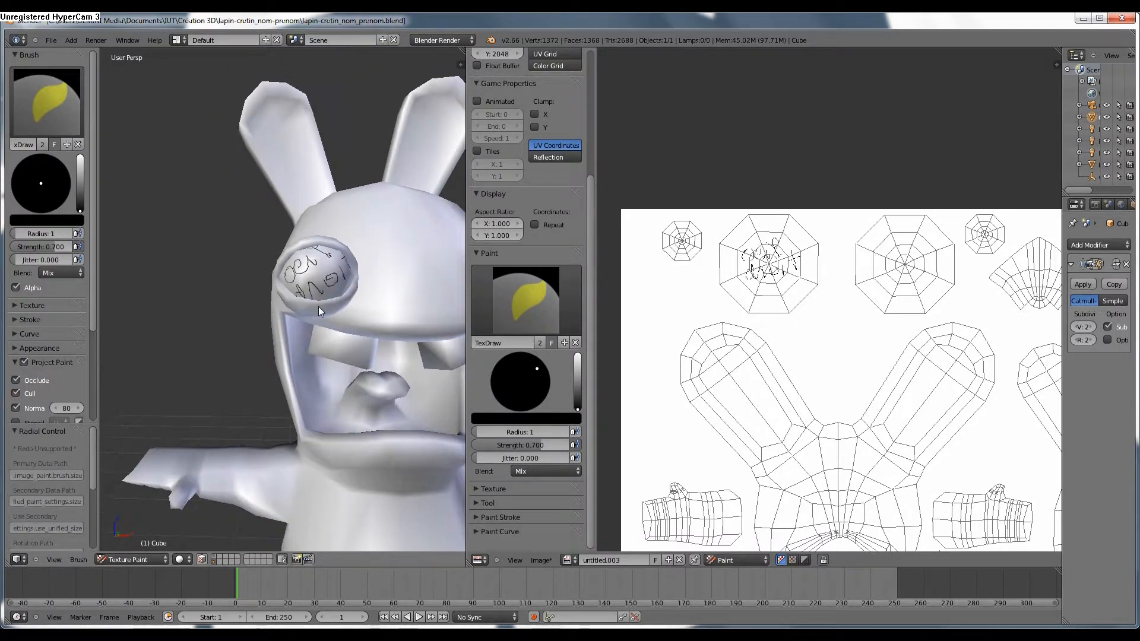
Set the brush radius to 4, write "oeil gauche" on the right large octagonal island and right and left eye labels on the small octagons
left_click(775, 180)
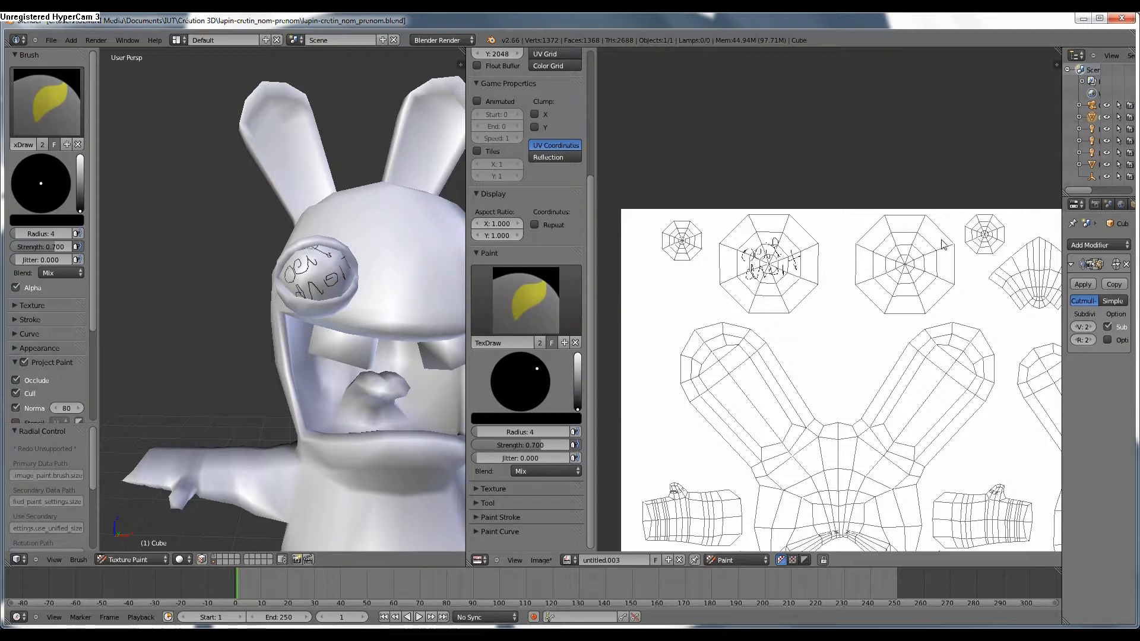
mouse_move(894, 248)
left_mouse_down()
mouse_move(915, 237)
mouse_move(890, 286)
mouse_move(901, 270)
mouse_move(951, 265)
left_mouse_up()
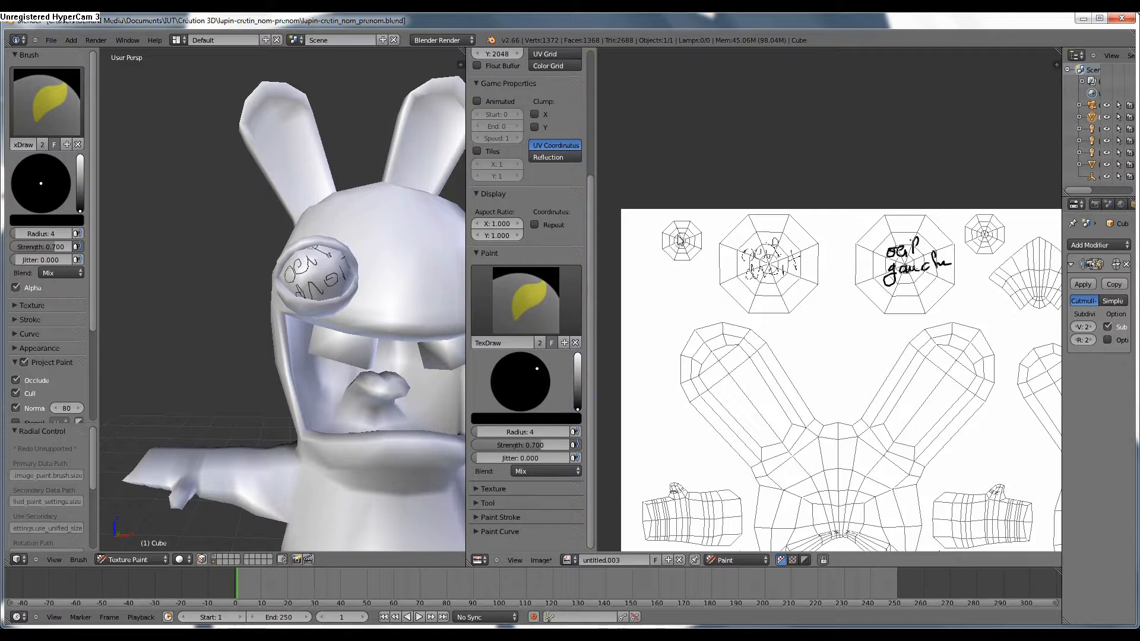
mouse_move(666, 242)
left_mouse_down()
mouse_move(695, 229)
mouse_move(679, 243)
mouse_move(701, 237)
mouse_move(692, 256)
mouse_move(720, 239)
left_mouse_up()
left_click(696, 224)
mouse_move(971, 219)
left_mouse_down()
mouse_move(990, 211)
mouse_move(974, 237)
mouse_move(1009, 227)
mouse_move(981, 249)
mouse_move(1033, 228)
left_mouse_up()
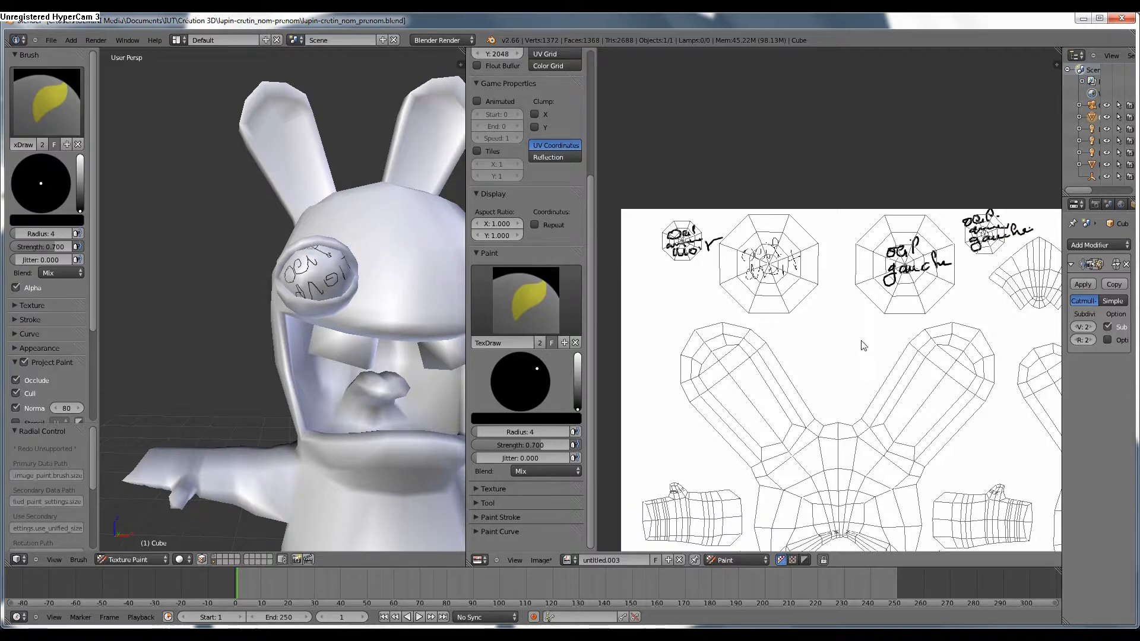
Write "sous bras droit" and "dessus bras droit" on the two arm islands on the left side of the UV layout
middle_click_drag(870, 325, 827, 108)
scroll(799, 271, "up", 1)
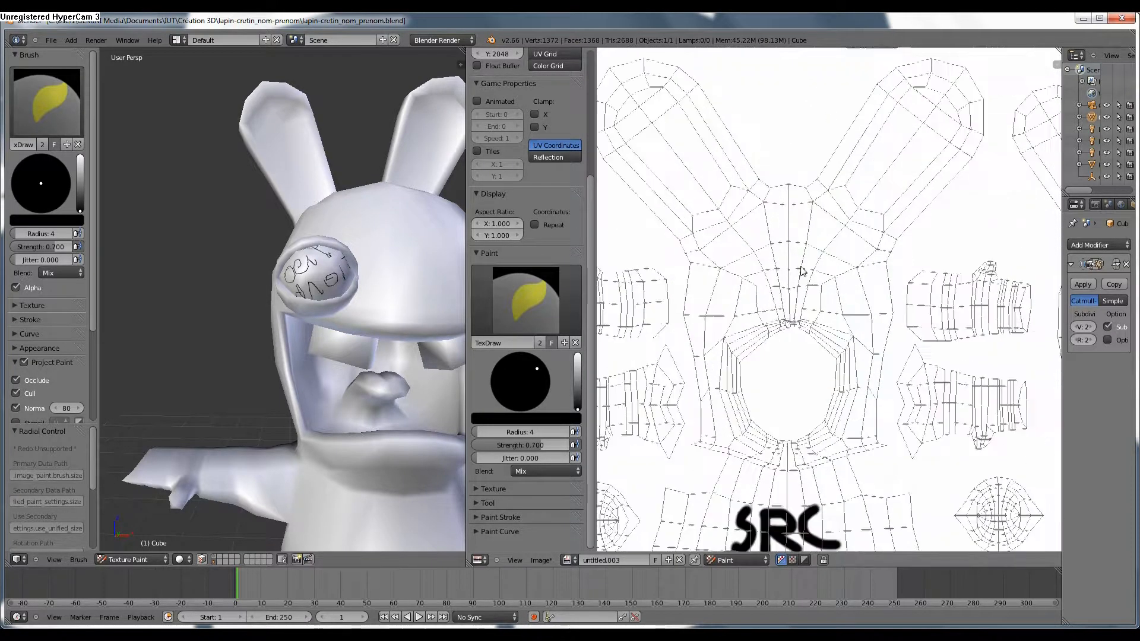
scroll(800, 273, "down", 2)
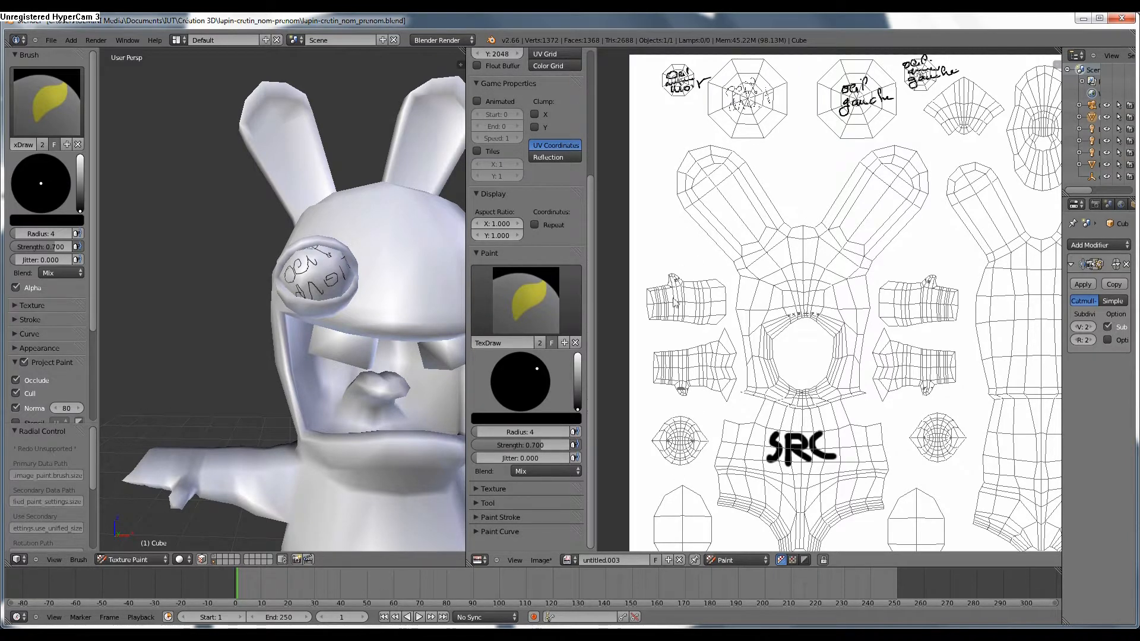
left_click_drag(663, 304, 727, 299)
mouse_move(663, 367)
left_mouse_down()
mouse_move(692, 355)
mouse_move(659, 383)
mouse_move(714, 371)
left_mouse_up()
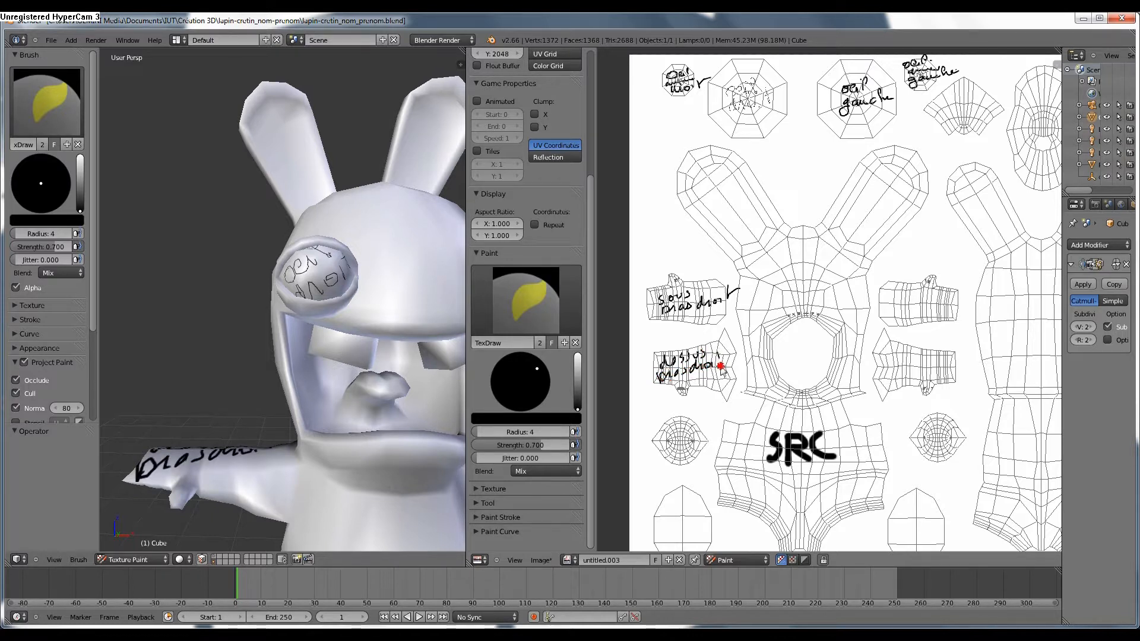
Label the two arm islands on the other side of the head island "sous bras gauche"
mouse_move(896, 291)
left_mouse_down()
mouse_move(889, 298)
mouse_move(907, 292)
left_mouse_up()
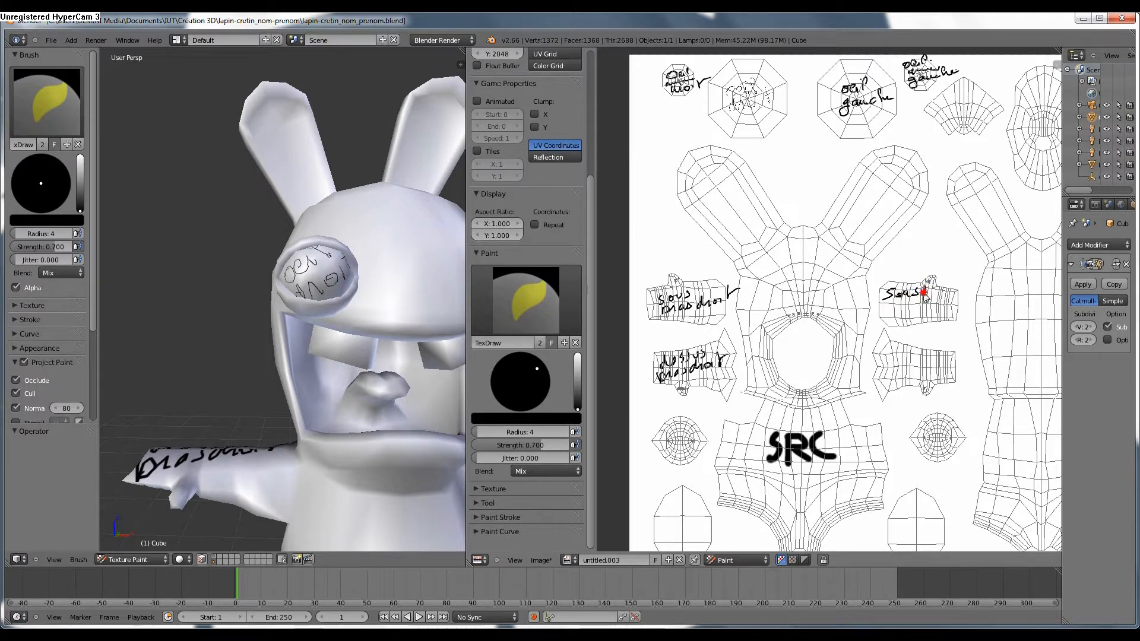
mouse_move(938, 294)
left_mouse_down()
mouse_move(949, 296)
mouse_move(895, 308)
mouse_move(949, 310)
left_mouse_up()
mouse_move(893, 348)
left_mouse_down()
mouse_move(915, 349)
mouse_move(907, 367)
mouse_move(958, 363)
left_mouse_up()
Write "paupière droite" and "paupière gauche" on the round eyelid islands, and "pied droit" and "pied gauche" on the foot islands below them
mouse_move(648, 428)
left_mouse_down()
mouse_move(686, 420)
mouse_move(664, 451)
mouse_move(717, 440)
left_mouse_up()
mouse_move(909, 422)
left_mouse_down()
mouse_move(973, 415)
mouse_move(944, 442)
mouse_move(976, 439)
left_mouse_up()
middle_click_drag(337, 421, 416, 356)
mouse_move(660, 526)
left_mouse_down()
mouse_move(683, 512)
mouse_move(682, 536)
mouse_move(723, 527)
left_mouse_up()
mouse_move(898, 506)
left_mouse_down()
mouse_move(905, 517)
mouse_move(927, 505)
mouse_move(915, 537)
mouse_move(949, 532)
left_mouse_up()
Write "langue" on the fan-shaped tongue island and "bouche" on the oval mouth island
scroll(250, 356, "down", 5)
middle_click_drag(238, 357, 371, 526)
scroll(365, 416, "up", 5)
mouse_move(363, 374)
middle_mouse_down()
mouse_move(361, 438)
mouse_move(370, 383)
middle_mouse_up()
mouse_move(935, 102)
left_mouse_down()
mouse_move(943, 116)
mouse_move(989, 122)
left_mouse_up()
middle_click_drag(261, 356, 342, 341)
scroll(713, 386, "down", 1)
left_click_drag(983, 133, 1032, 143)
Paint "dent droite" and "dent gauche" directly on the rabbit's two front teeth in the 3D view
scroll(304, 379, "up", 3)
mouse_move(340, 381)
left_mouse_down()
mouse_move(395, 361)
mouse_move(384, 376)
mouse_move(408, 363)
mouse_move(431, 383)
left_mouse_up()
middle_click_drag(430, 383, 261, 359)
left_click_drag(309, 286, 392, 274)
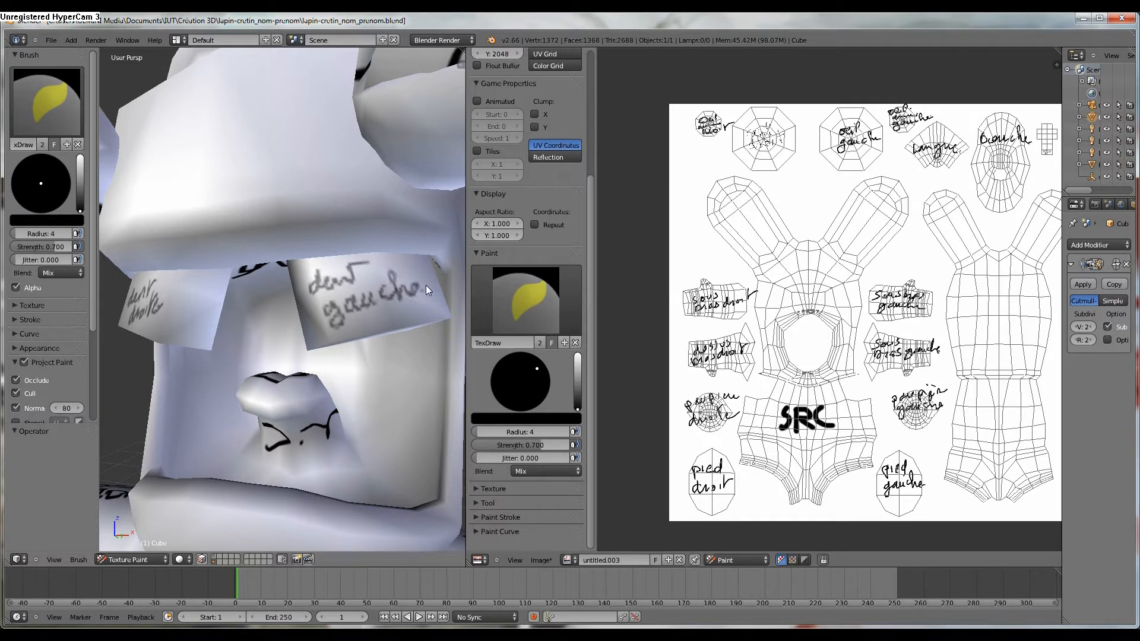
Write "Dos." on the back torso island and check the painted labels around the whole rabbit
scroll(426, 290, "down", 8)
middle_click_drag(387, 297, 344, 319)
scroll(345, 319, "down", 3)
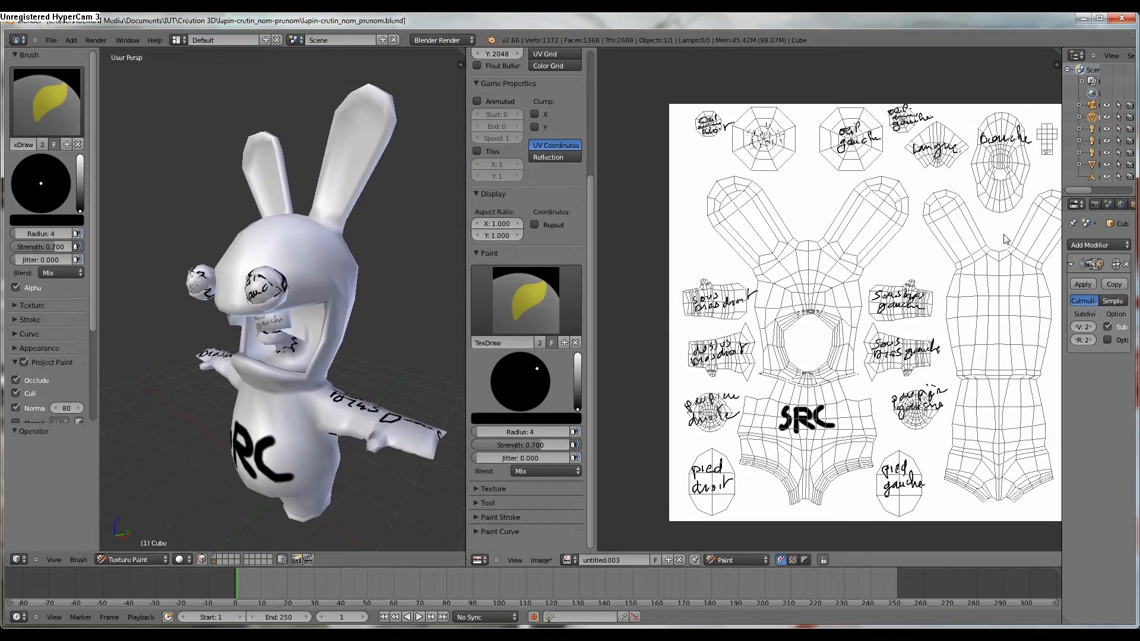
left_click_drag(974, 308, 973, 327)
mouse_move(955, 306)
left_mouse_down()
mouse_move(957, 328)
mouse_move(993, 320)
left_mouse_up()
left_click_drag(1013, 319, 1004, 327)
left_click(1029, 326)
mouse_move(368, 314)
middle_mouse_down()
mouse_move(178, 306)
mouse_move(410, 297)
middle_mouse_up()
scroll(921, 328, "down", 2)
scroll(830, 299, "up", 1)
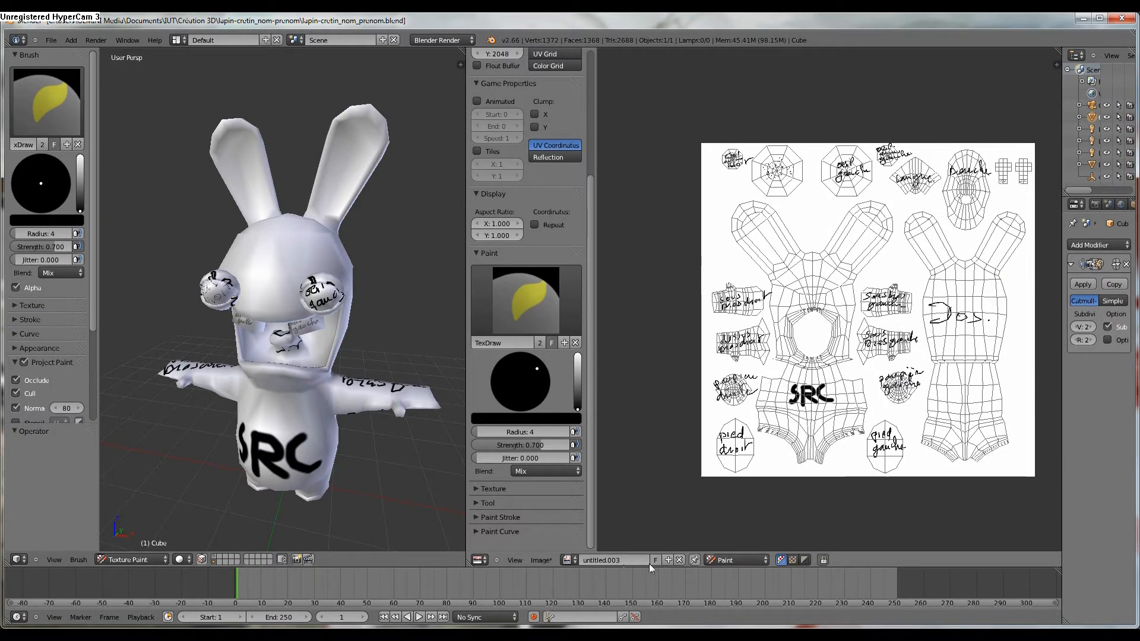
Save the painted texture as a PNG in the project's tex folder, overwriting repere.png
left_click(546, 562)
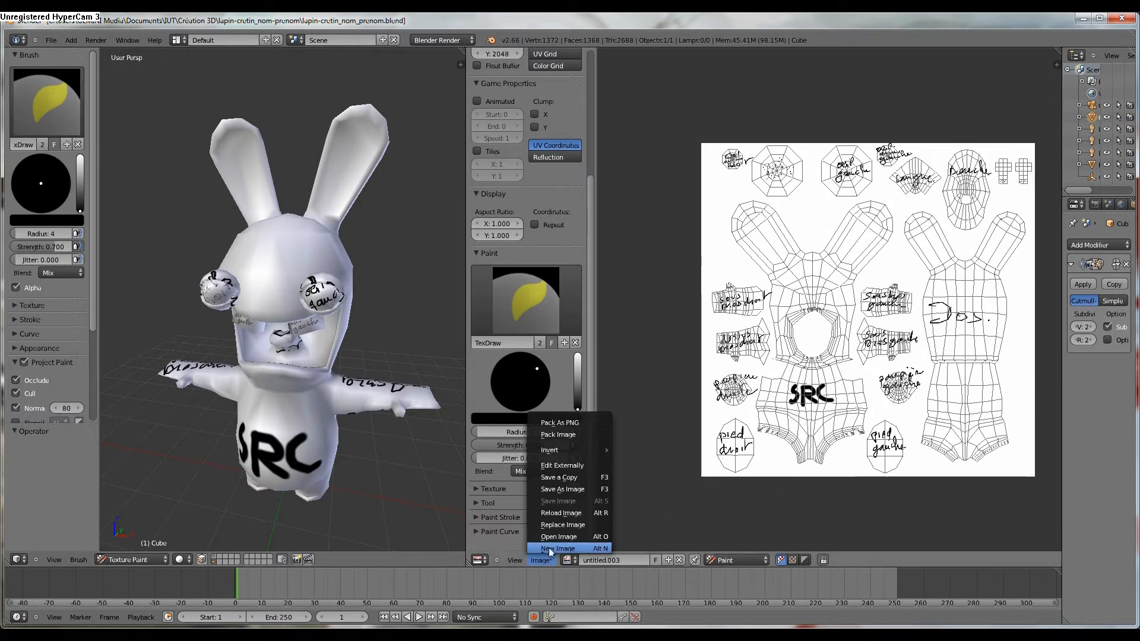
left_click(566, 489)
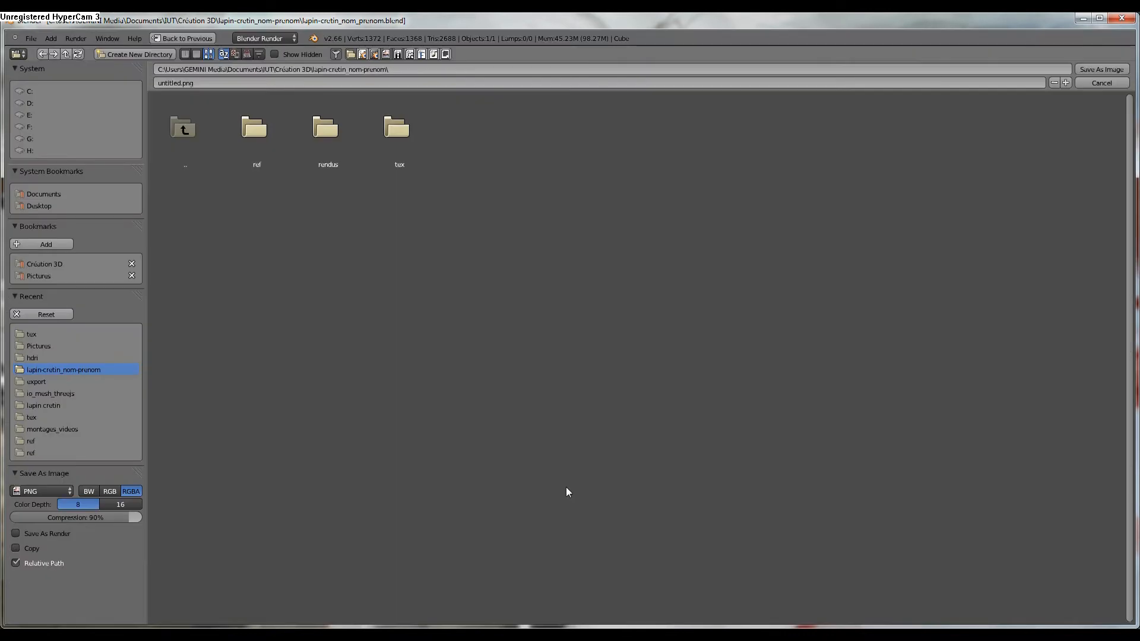
left_click(385, 144)
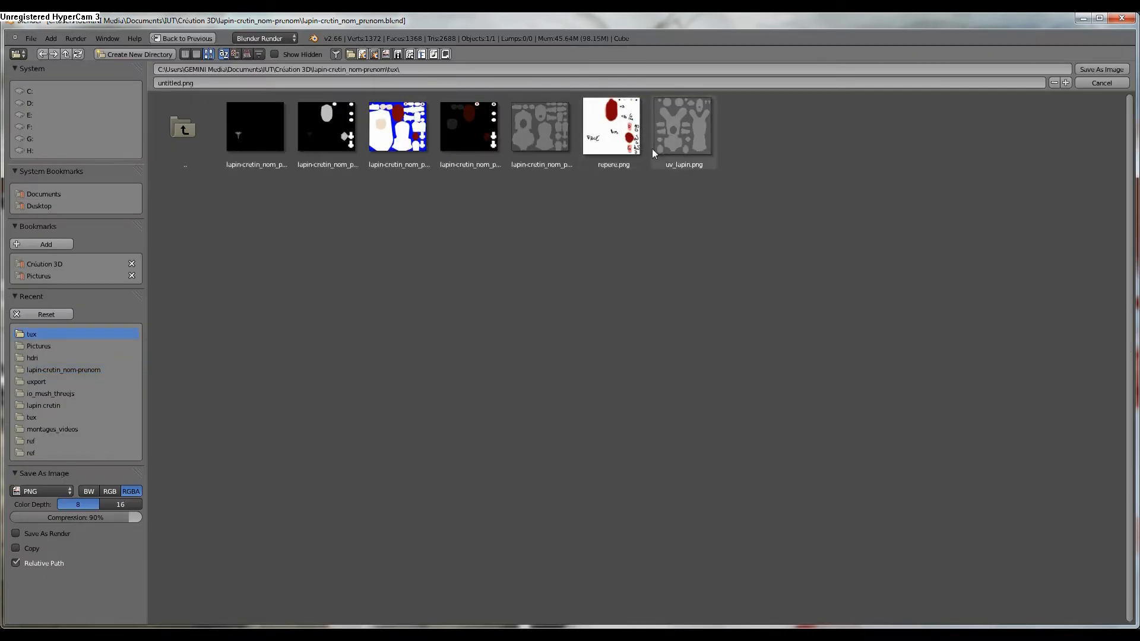
left_click(619, 149)
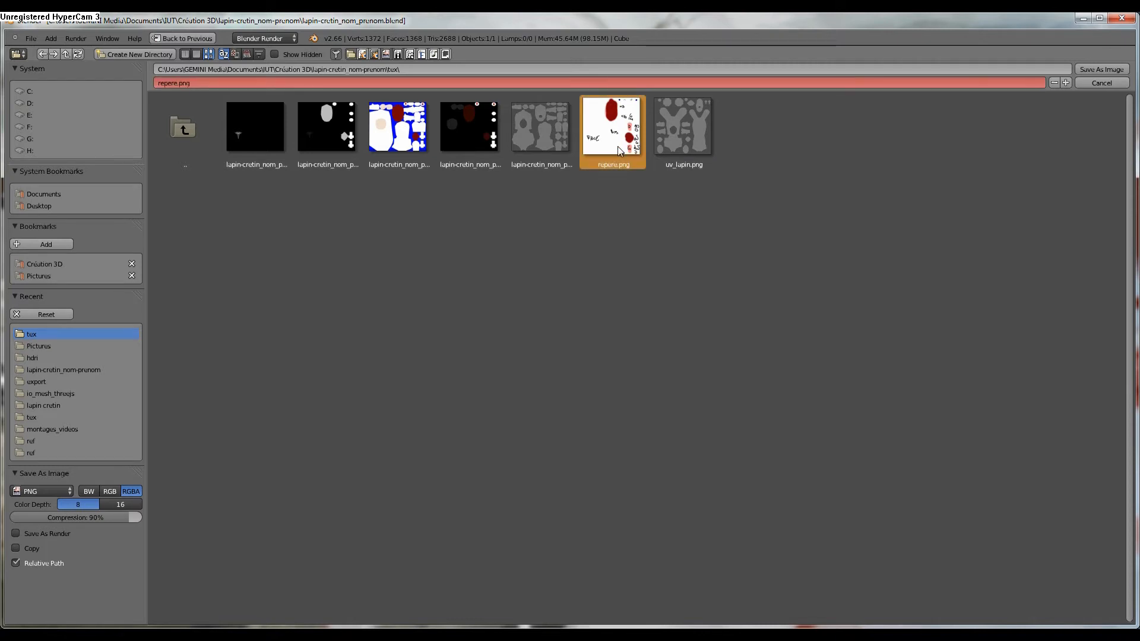
left_click(1095, 72)
middle_click_drag(314, 312, 357, 291)
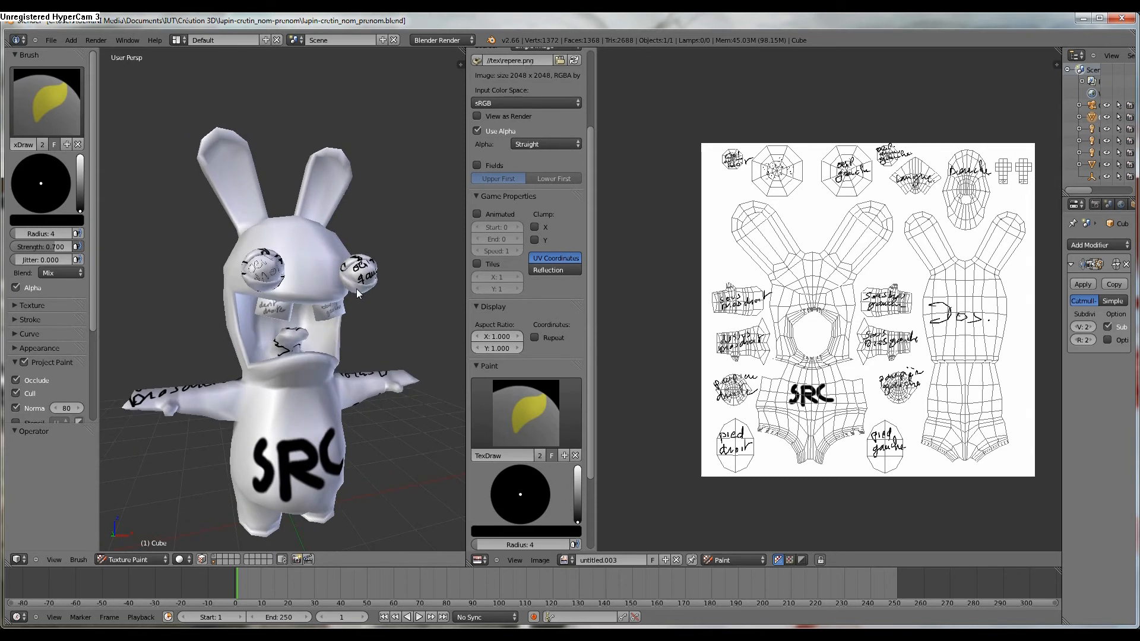